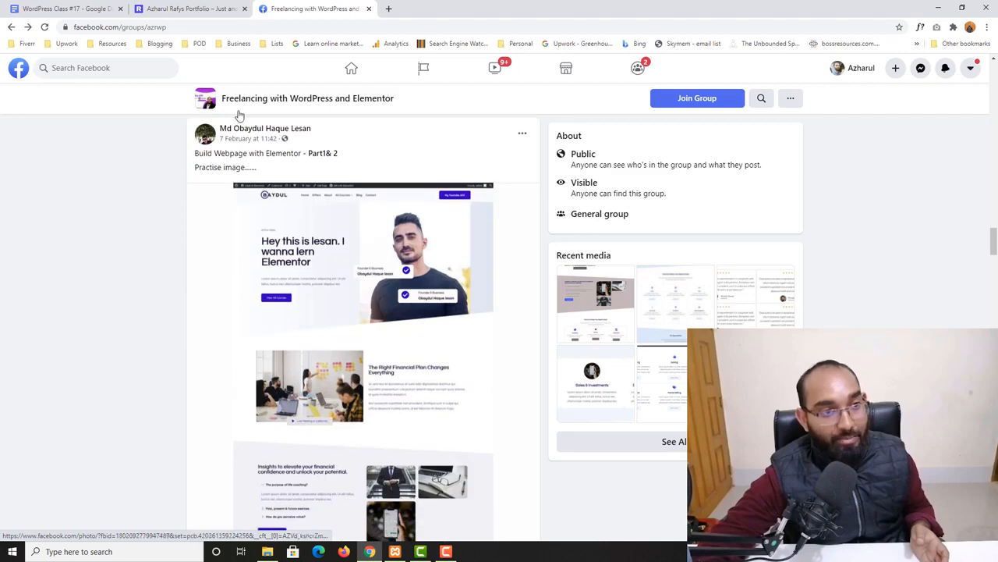
# Scroll through the student practice posts in the Freelancing with WordPress and Elementor Facebook group
pyautogui.scroll(-5, 254, 372)
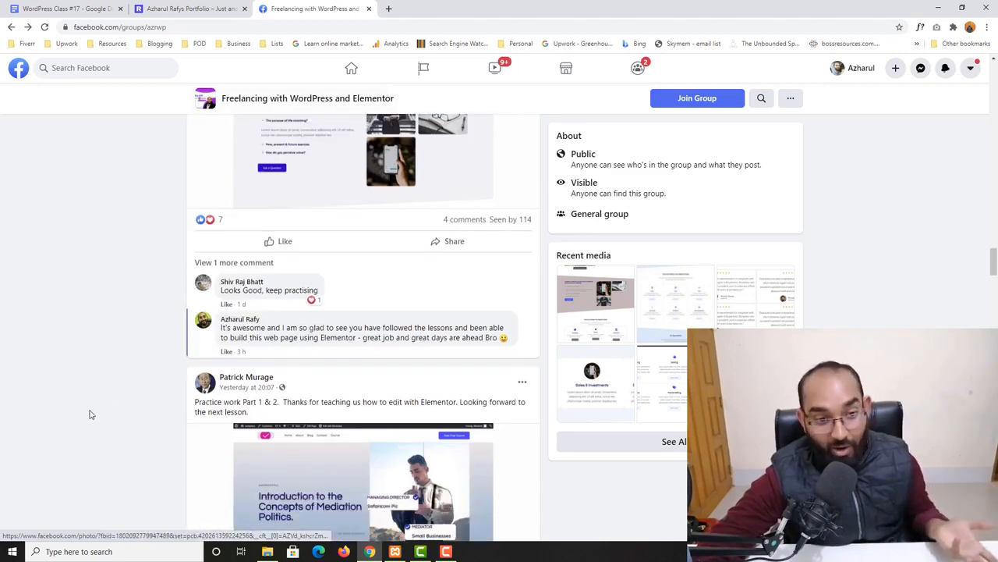
pyautogui.scroll(-2, 137, 347)
pyautogui.scroll(-1, 137, 347)
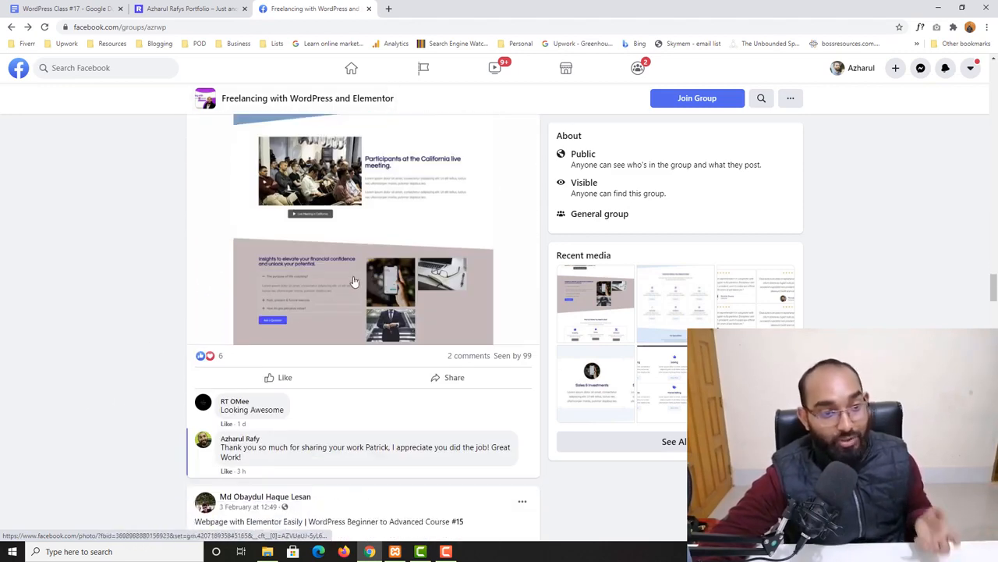
pyautogui.scroll(-3, 94, 336)
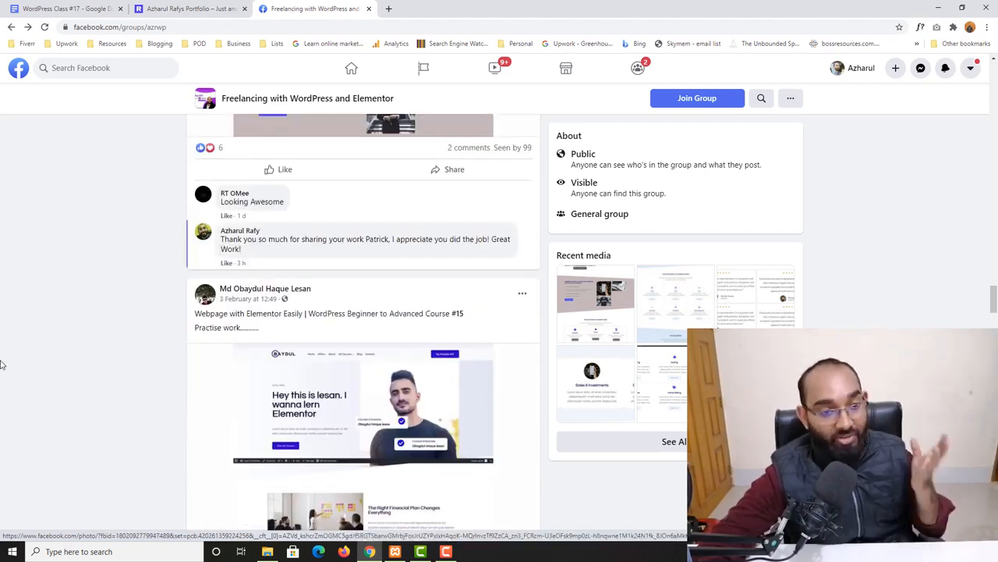
pyautogui.scroll(-2, 4, 363)
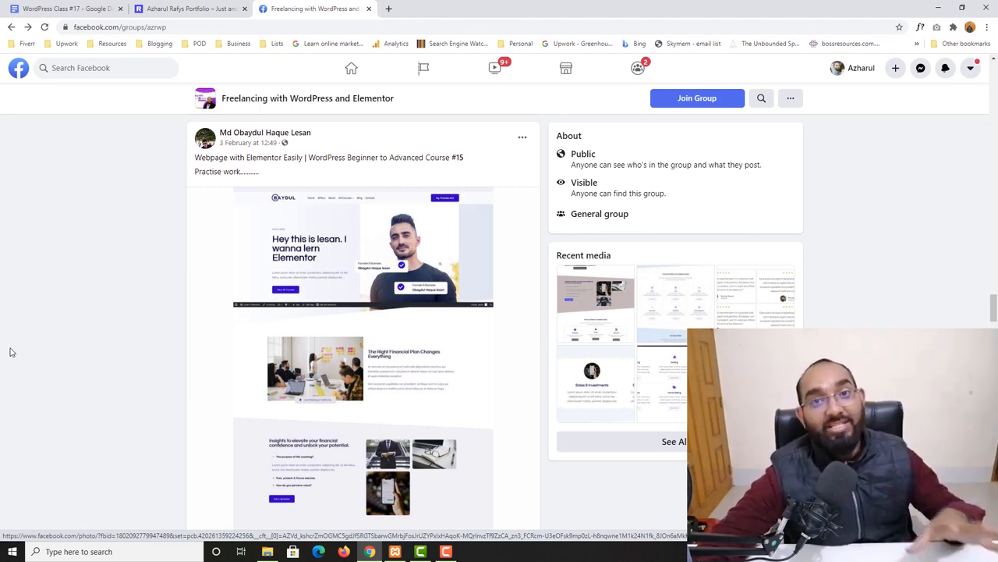
pyautogui.scroll(-2, 330, 294)
# Open one post's page screenshot, close it, and open the full-page screenshot from the Todays practise post
pyautogui.click(347, 296)
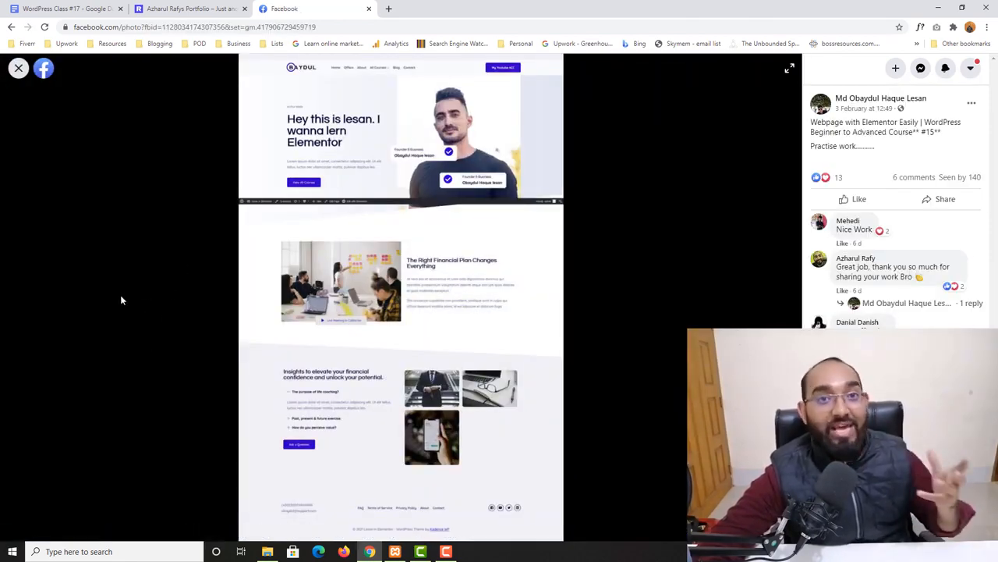
pyautogui.click(19, 68)
pyautogui.scroll(-4, 195, 343)
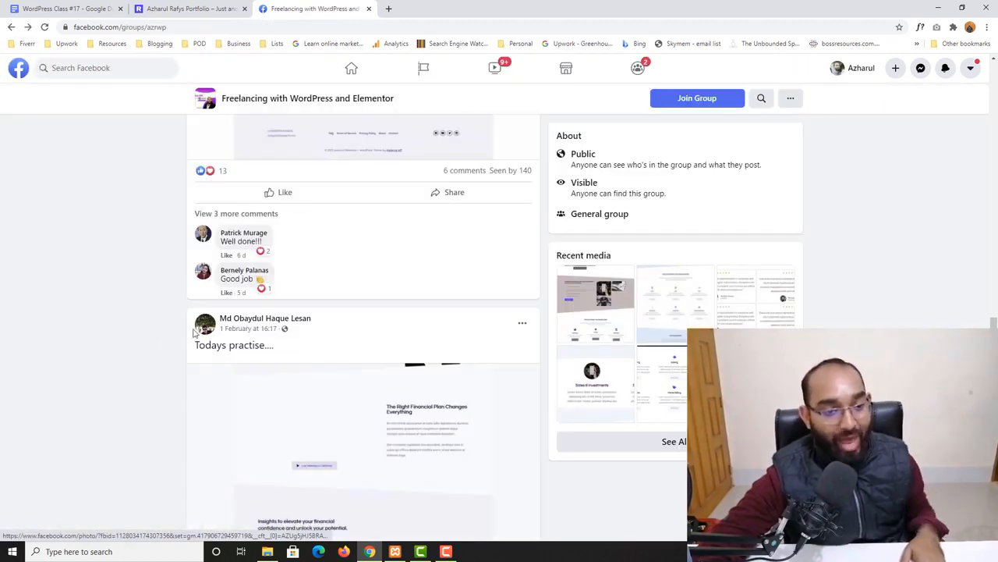
pyautogui.scroll(-1, 119, 387)
pyautogui.click(359, 343)
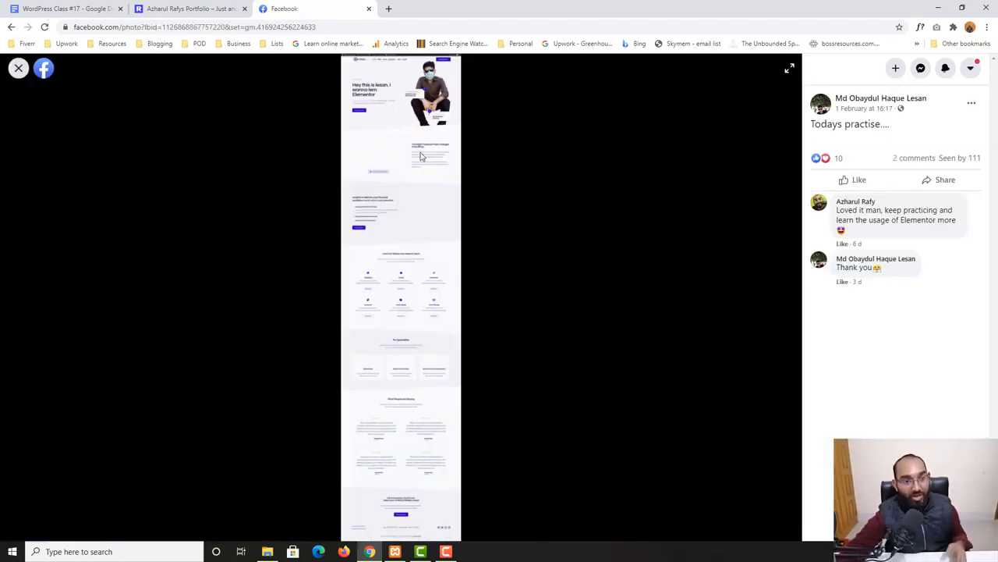
# Open the screenshot image in a new tab, scroll through it, then close that tab and the photo viewer
pyautogui.rightClick(419, 156)
pyautogui.click(456, 160)
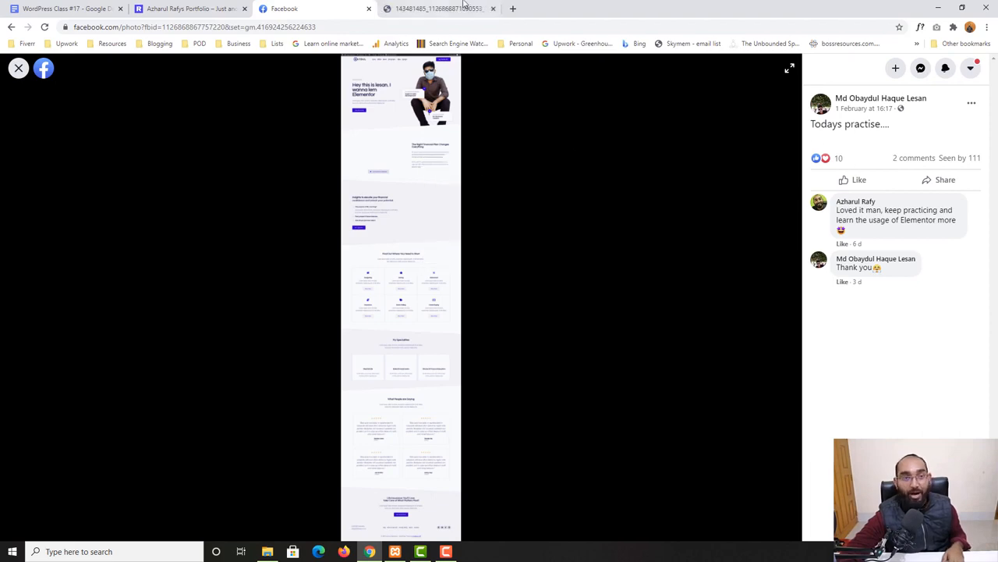
pyautogui.click(441, 9)
pyautogui.click(497, 195)
pyautogui.scroll(3, 502, 343)
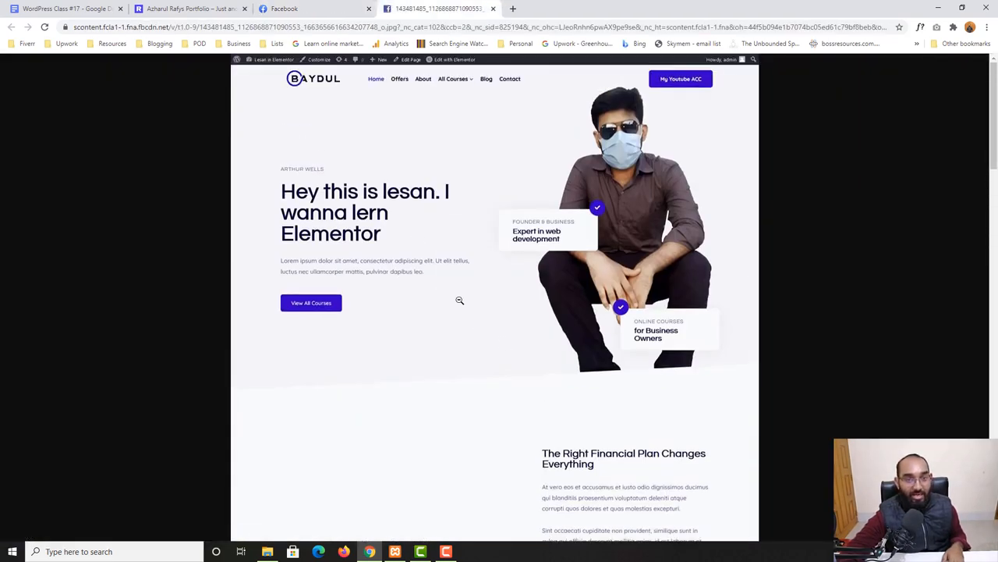
pyautogui.scroll(-15, 460, 299)
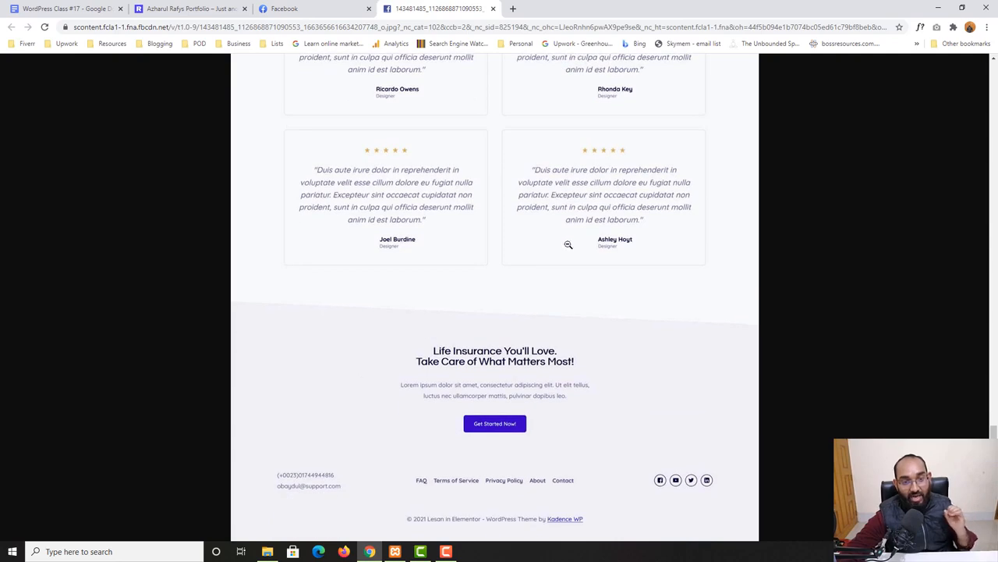
pyautogui.scroll(4, 443, 316)
pyautogui.click(493, 9)
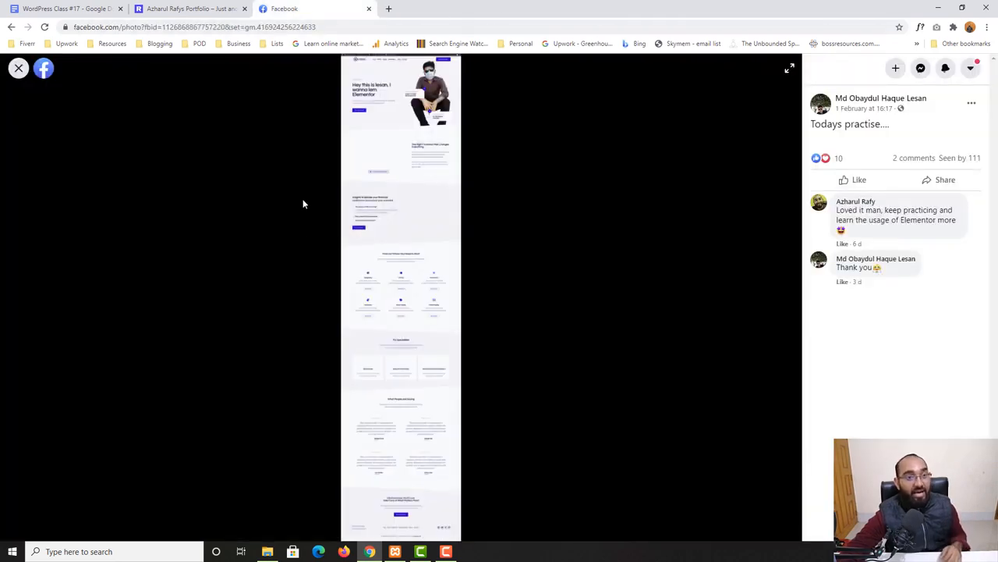
pyautogui.click(18, 68)
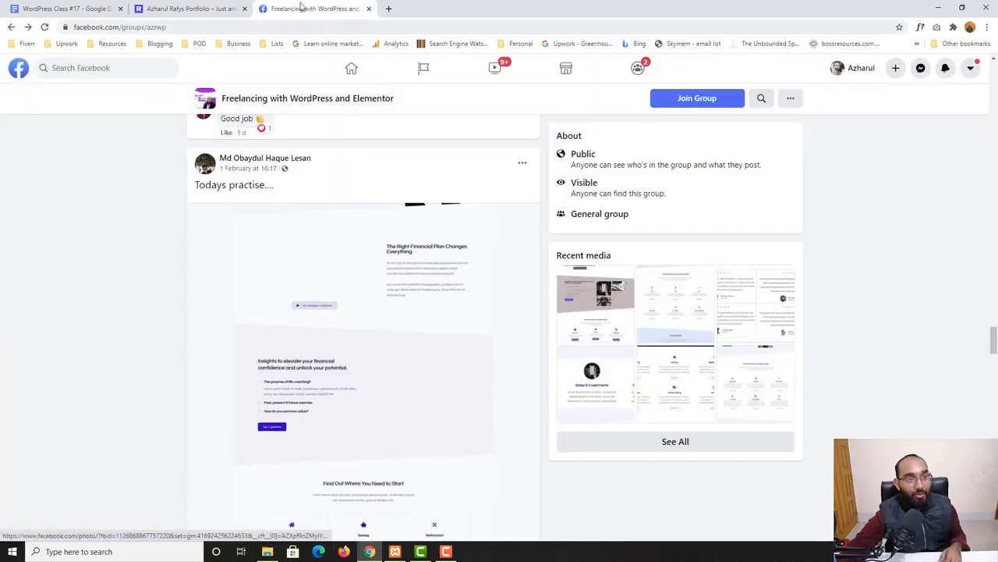
# Switch to the local portfolio site's home page tab and scroll through its sections
pyautogui.click(180, 9)
pyautogui.scroll(-8, 716, 350)
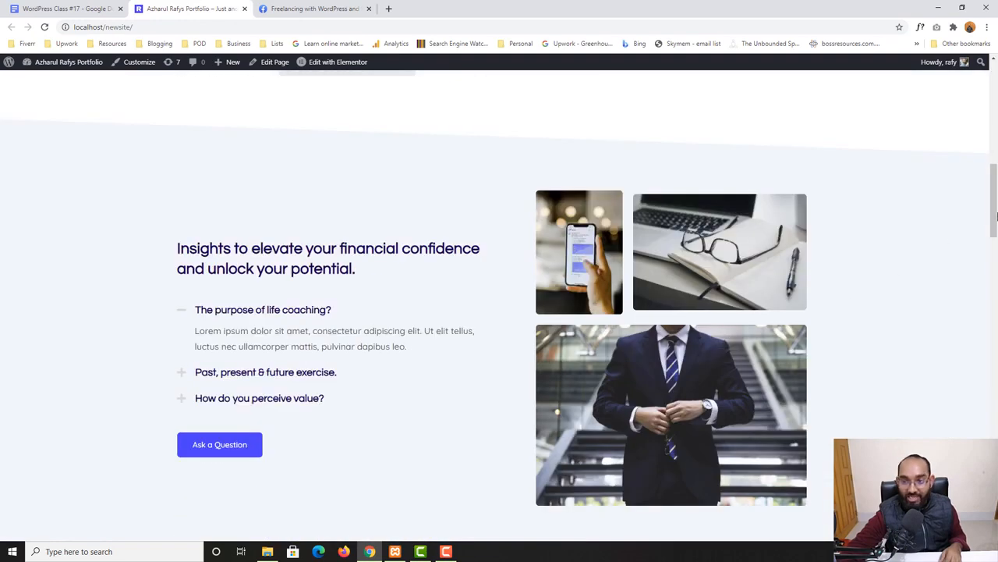
pyautogui.scroll(-10, 749, 404)
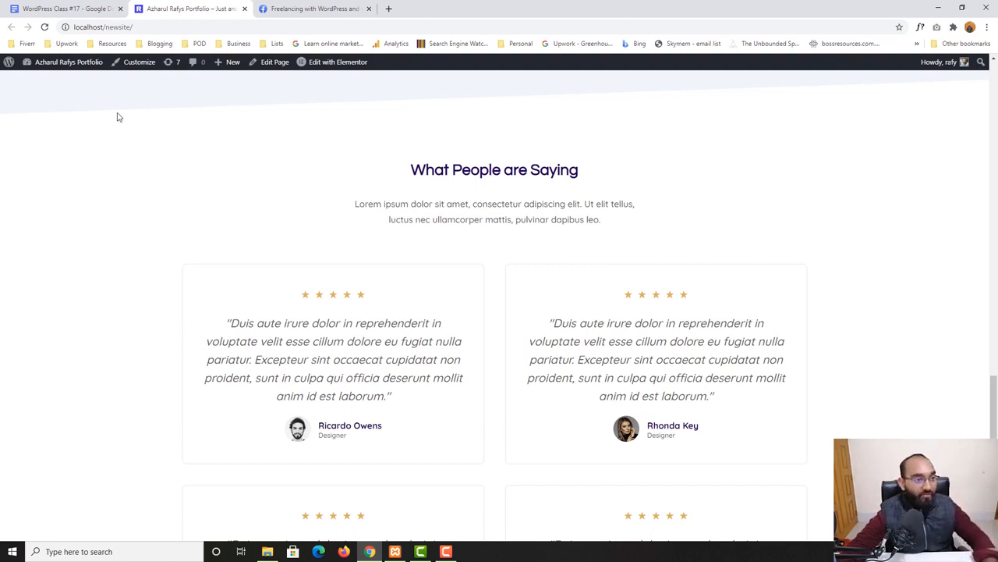
# Open the WordPress Dashboard in a new tab and go to the All Pages list
pyautogui.rightClick(49, 82)
pyautogui.click(85, 83)
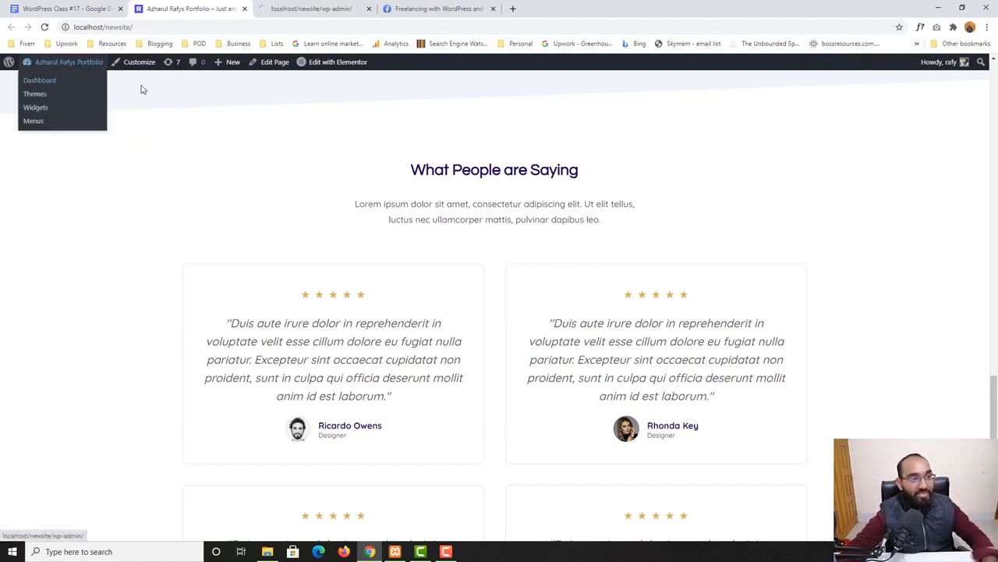
pyautogui.hotkey('ctrl', 'Tab')
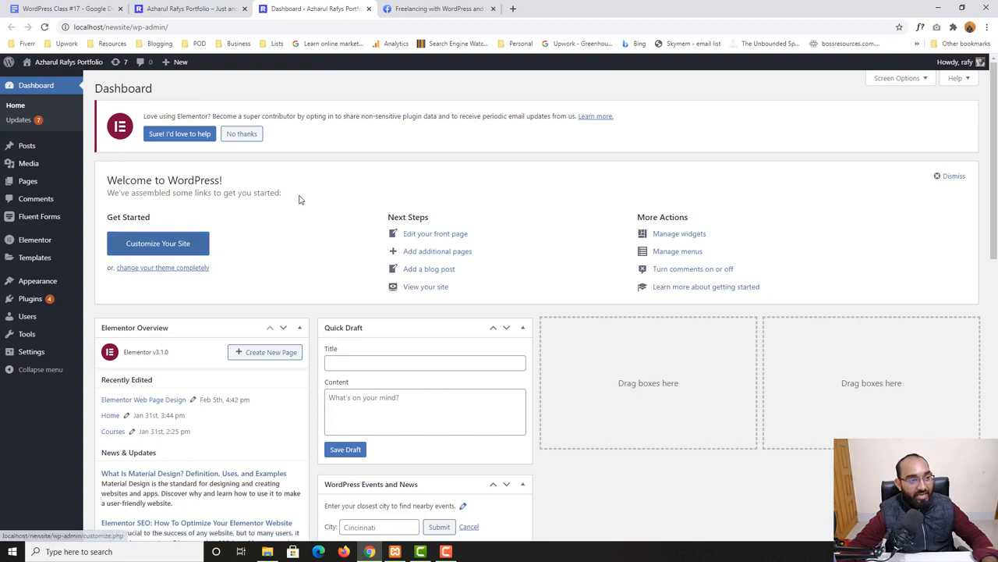
pyautogui.moveTo(29, 192)
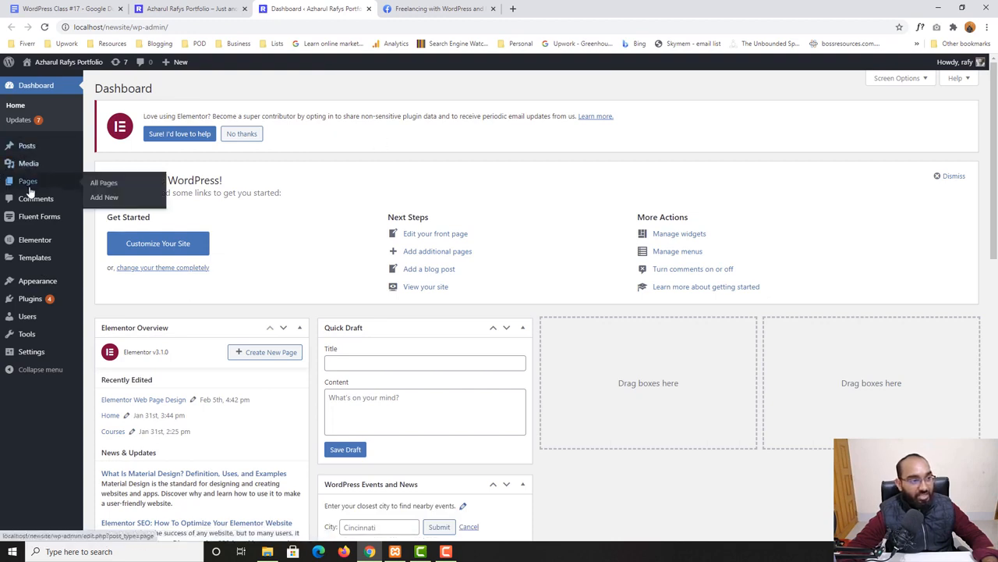
pyautogui.click(109, 184)
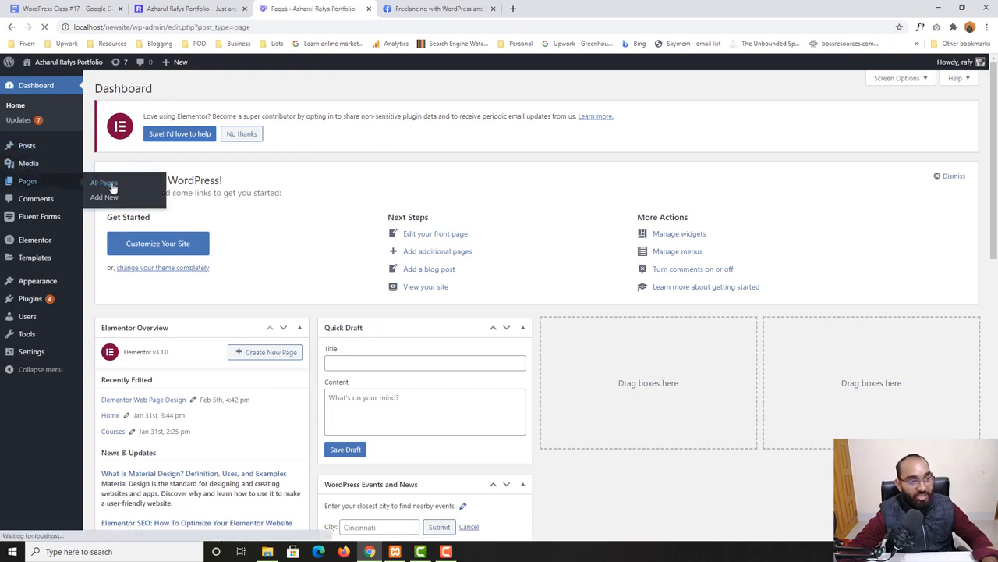
# Open the Elementor Web Page Design page's live view in a new tab and switch to it
pyautogui.scroll(-2, 550, 213)
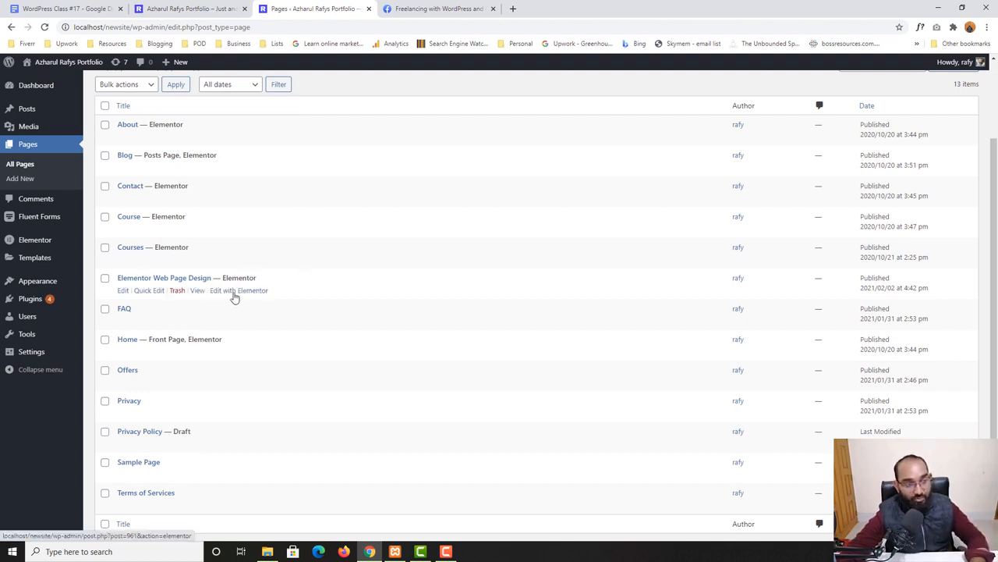
pyautogui.rightClick(200, 294)
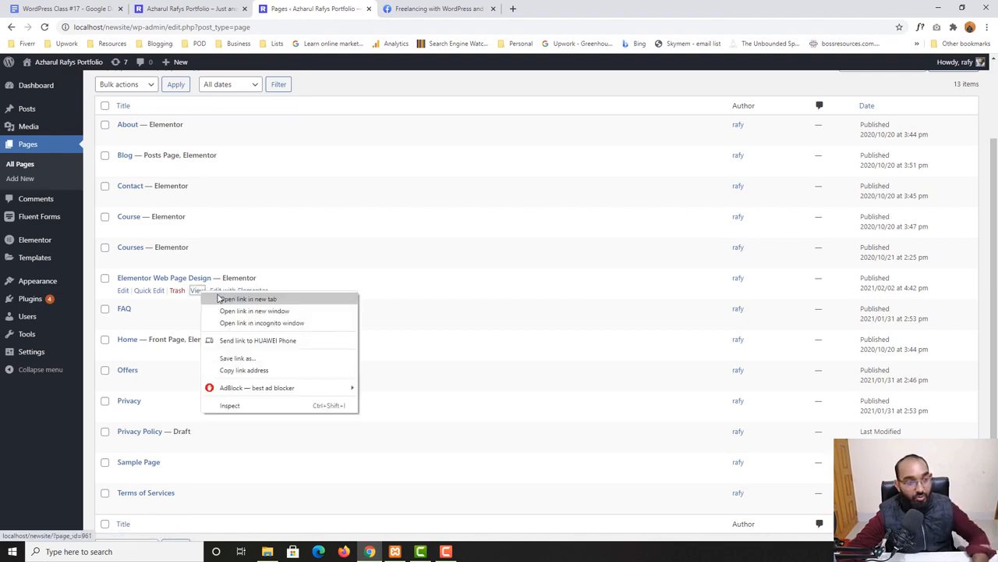
pyautogui.click(234, 297)
pyautogui.click(440, 9)
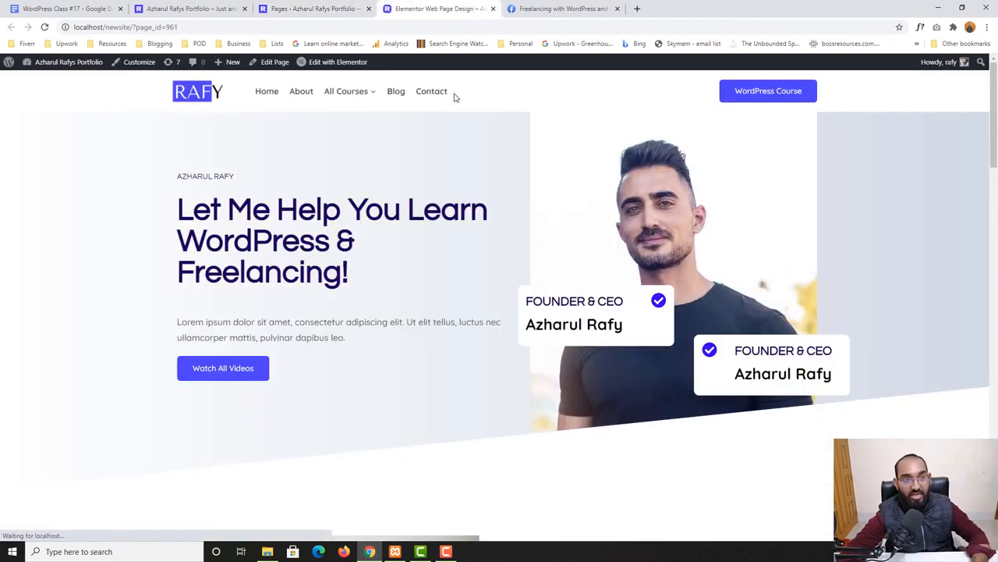
# Scroll through the Elementor Web Page Design page down to the My Specialities section and footer
pyautogui.scroll(-3, 387, 424)
pyautogui.scroll(-2, 386, 424)
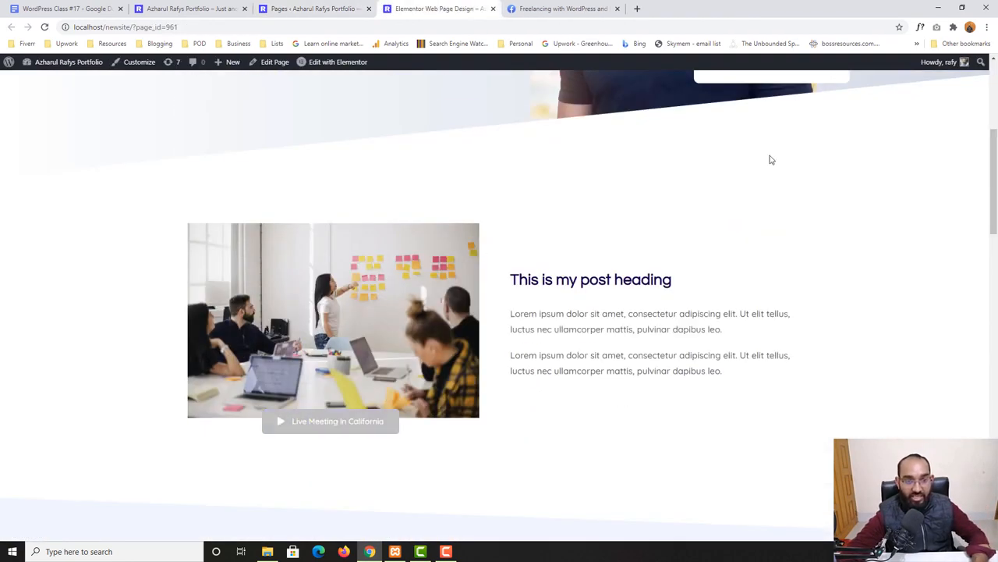
pyautogui.scroll(-4, 769, 159)
pyautogui.scroll(-4, 811, 265)
pyautogui.scroll(-9, 321, 370)
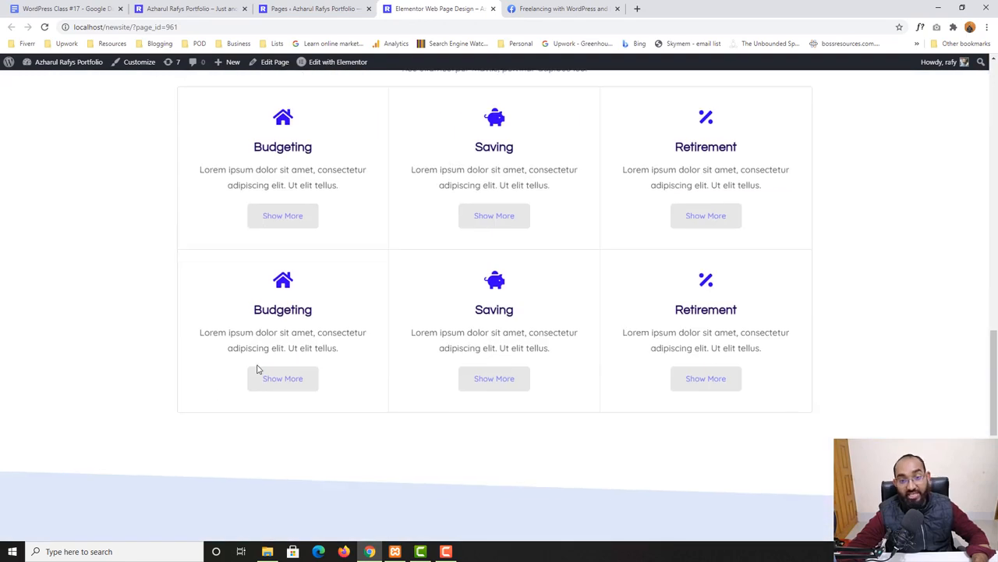
pyautogui.scroll(-1, 348, 355)
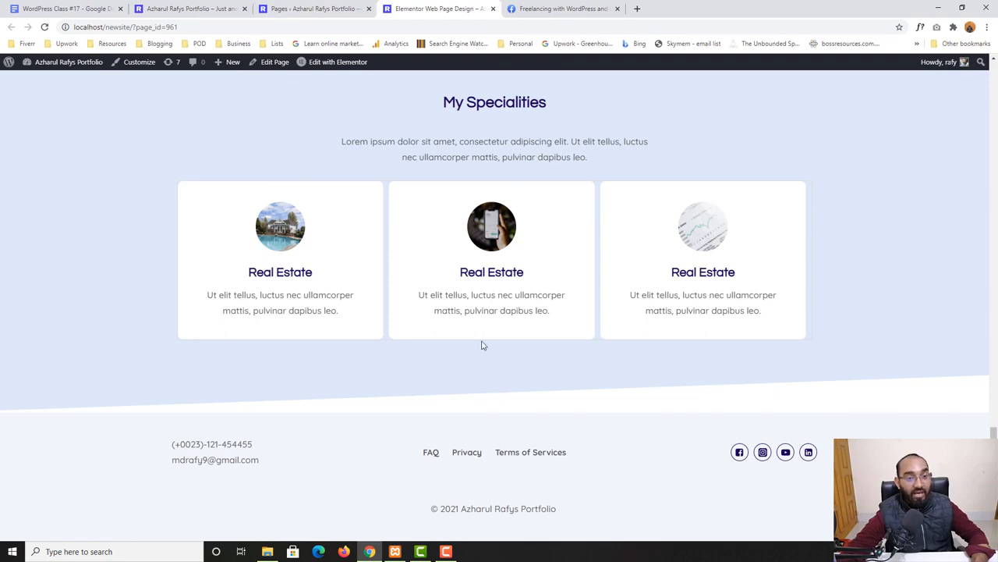
# Switch back to the home page tab and scroll through its testimonials and call-to-action sections
pyautogui.hotkey('ctrl', 'shift', 'Tab')
pyautogui.hotkey('ctrl', 'shift', 'Tab')
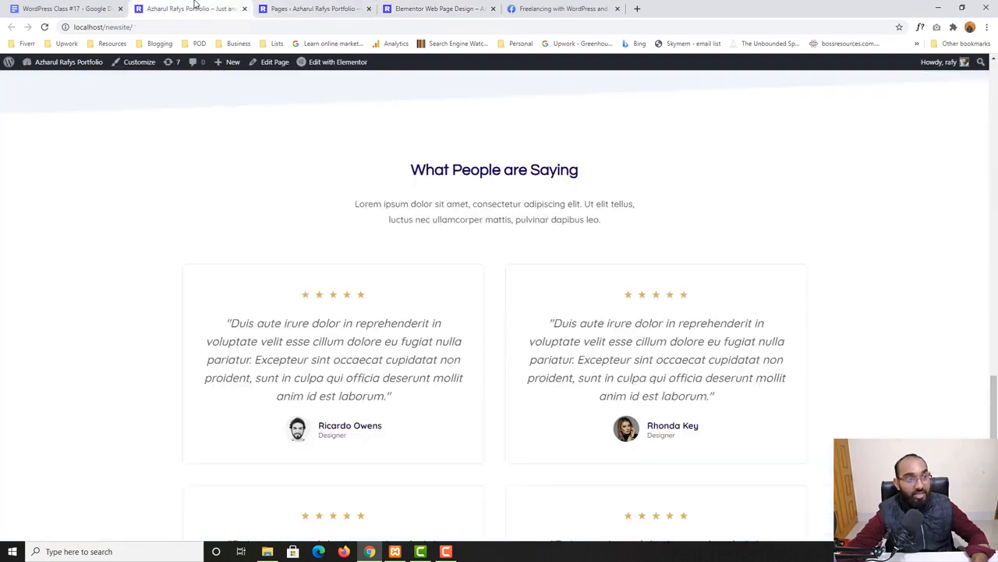
pyautogui.scroll(-6, 667, 318)
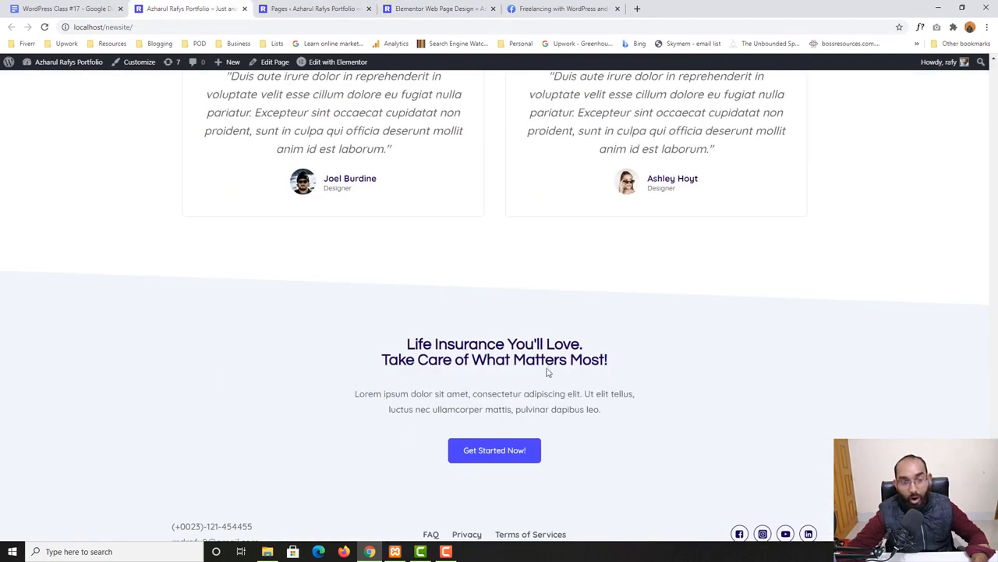
pyautogui.scroll(-1, 514, 312)
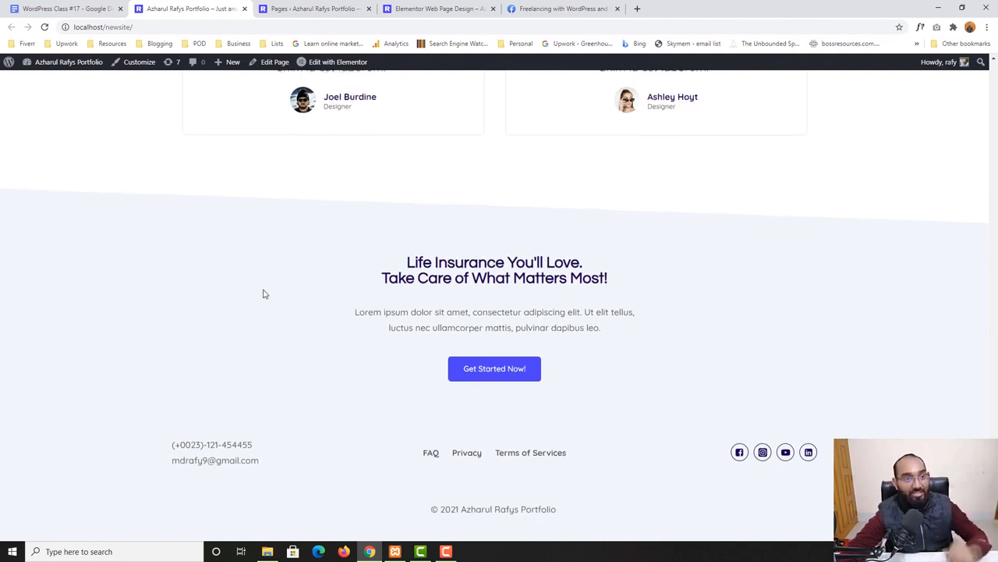
pyautogui.scroll(5, 263, 294)
# Close the Facebook group, Pages list and Google Docs tabs, leaving the home page and Elementor Web Page Design tabs
pyautogui.click(506, 6)
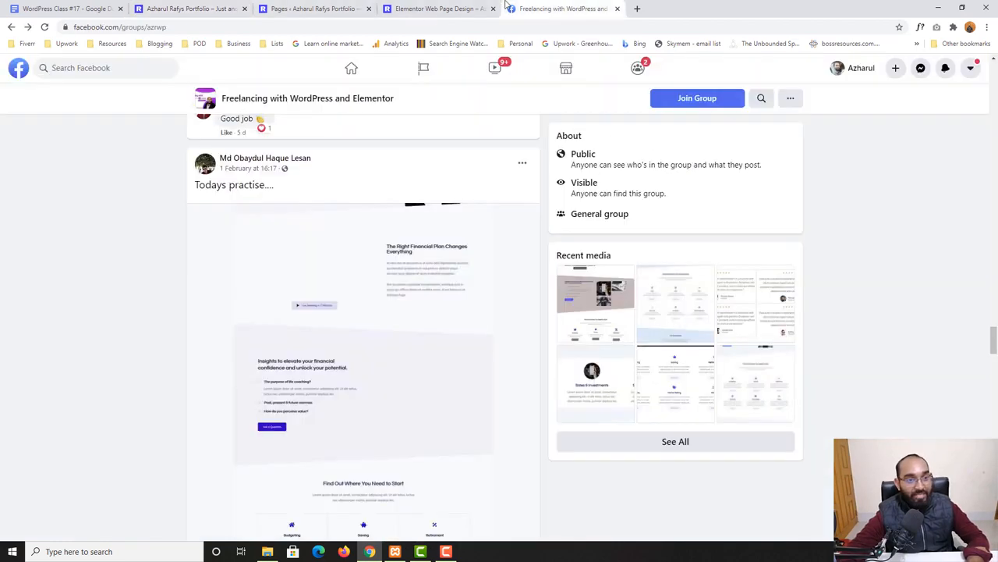
pyautogui.click(459, 7)
pyautogui.click(592, 7)
pyautogui.click(616, 8)
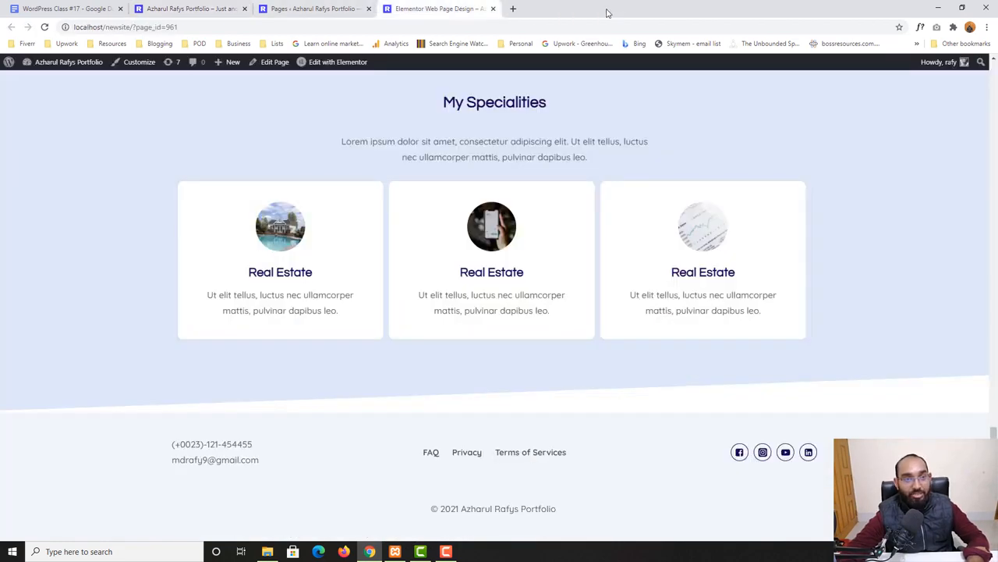
pyautogui.click(312, 8)
pyautogui.click(368, 9)
pyautogui.click(191, 9)
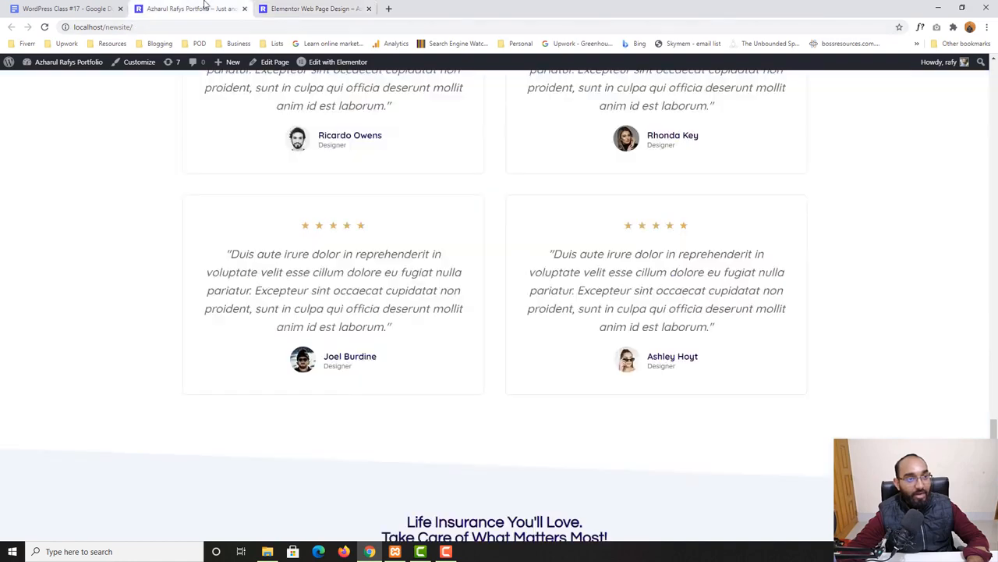
pyautogui.click(120, 9)
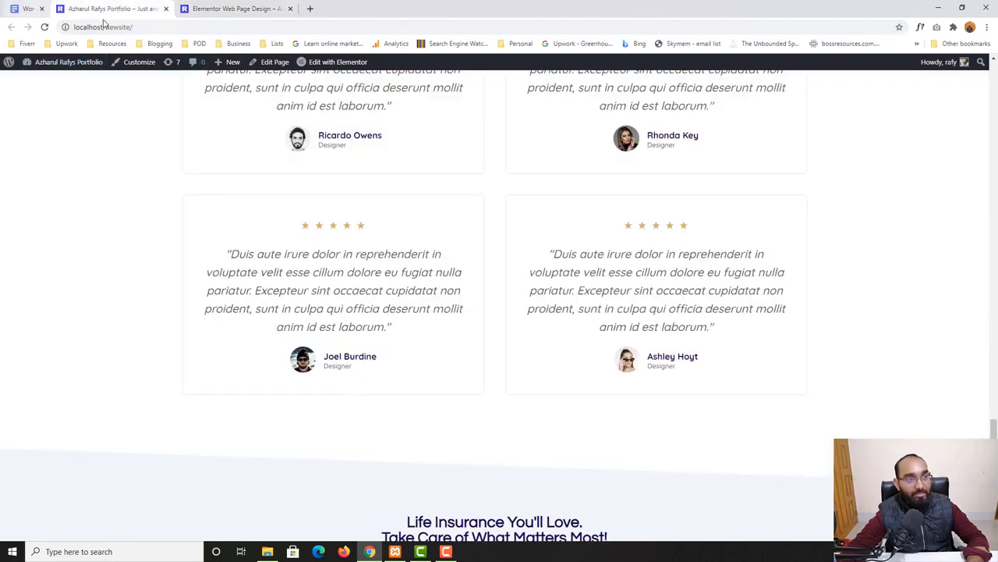
# Switch to the Elementor Web Page Design tab and open the page in the Elementor editor
pyautogui.scroll(8, 374, 246)
pyautogui.scroll(-4, 375, 246)
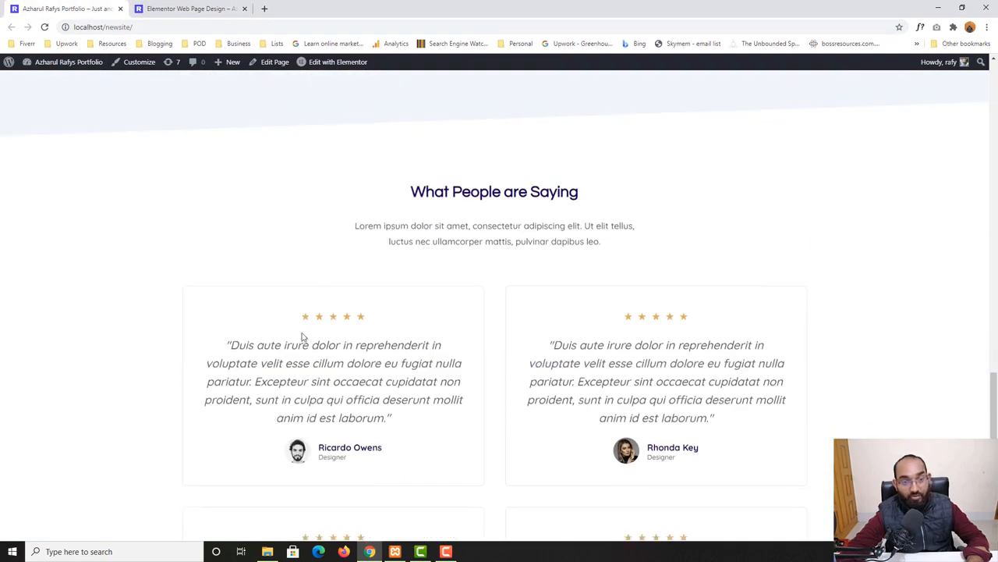
pyautogui.click(168, 6)
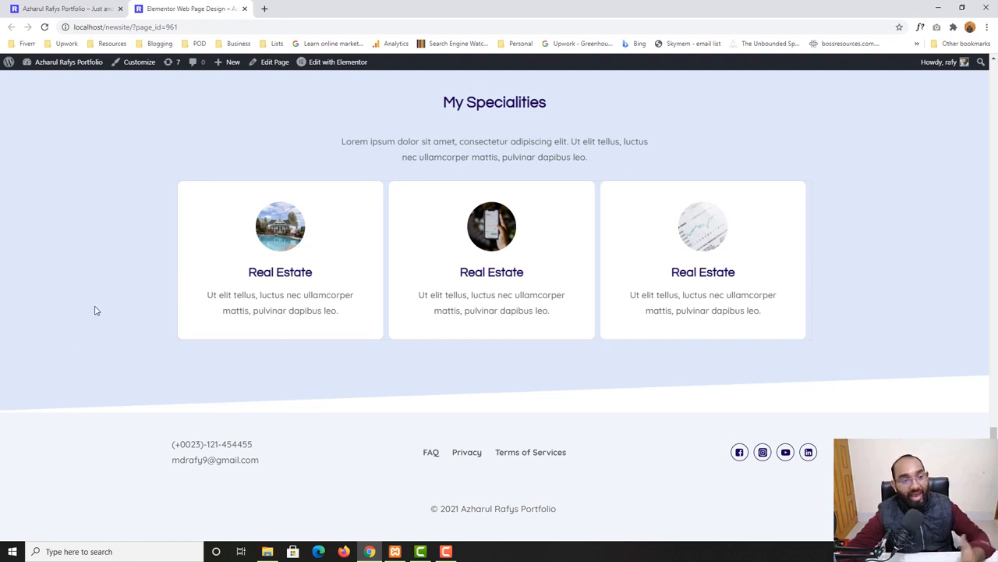
pyautogui.moveTo(312, 63)
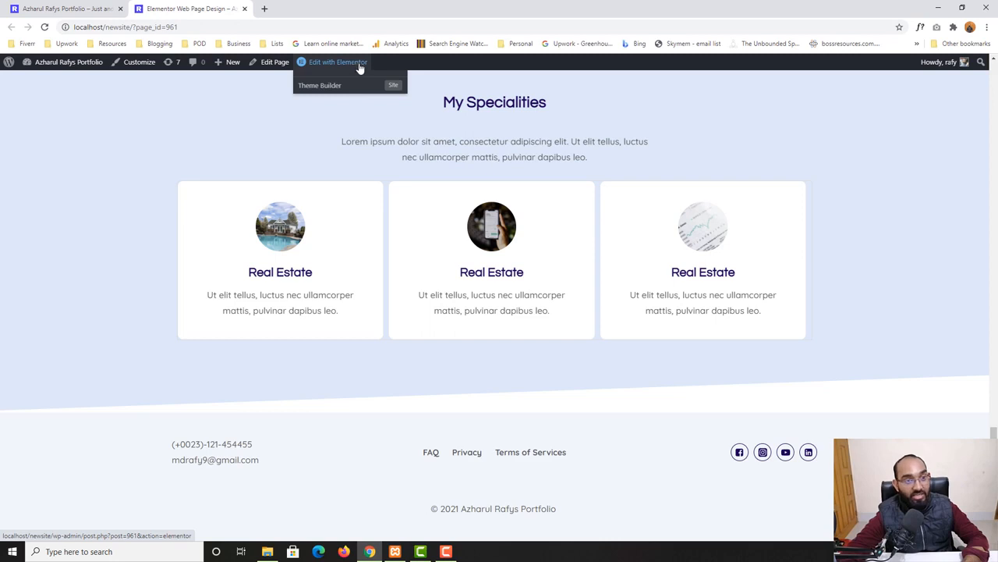
pyautogui.click(359, 65)
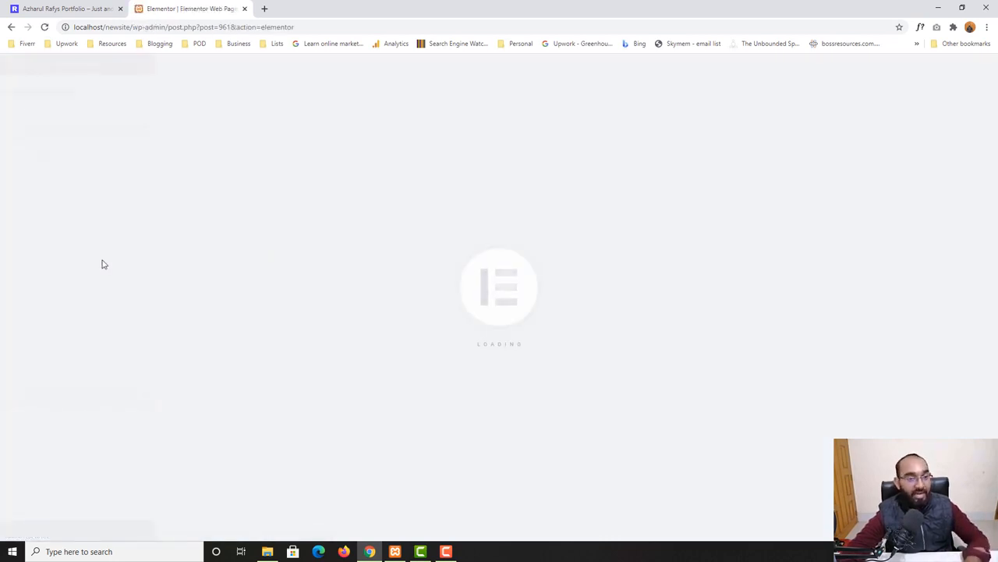
# Add a new single-column section below the My Specialities section
pyautogui.scroll(-3, 412, 384)
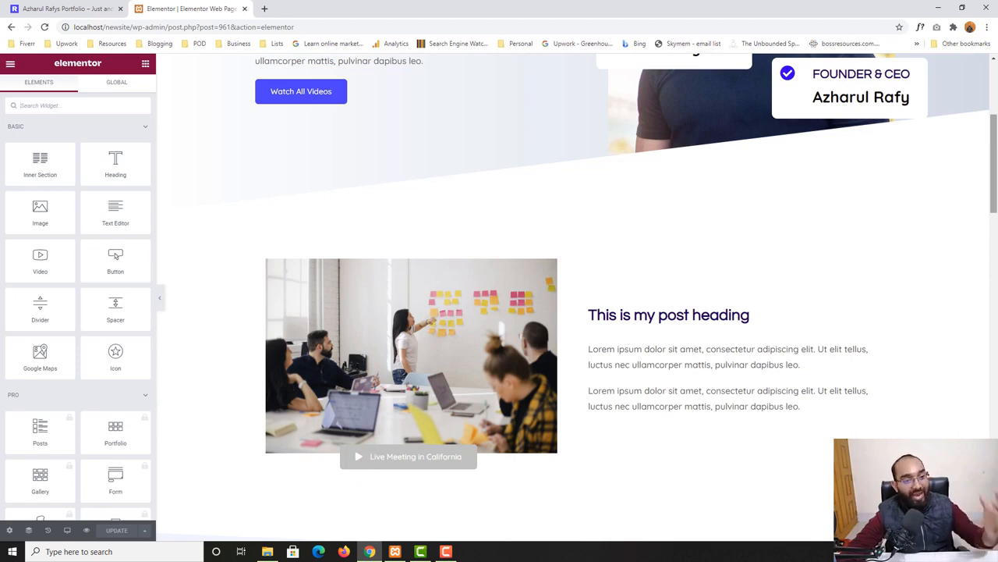
pyautogui.scroll(-5, 653, 450)
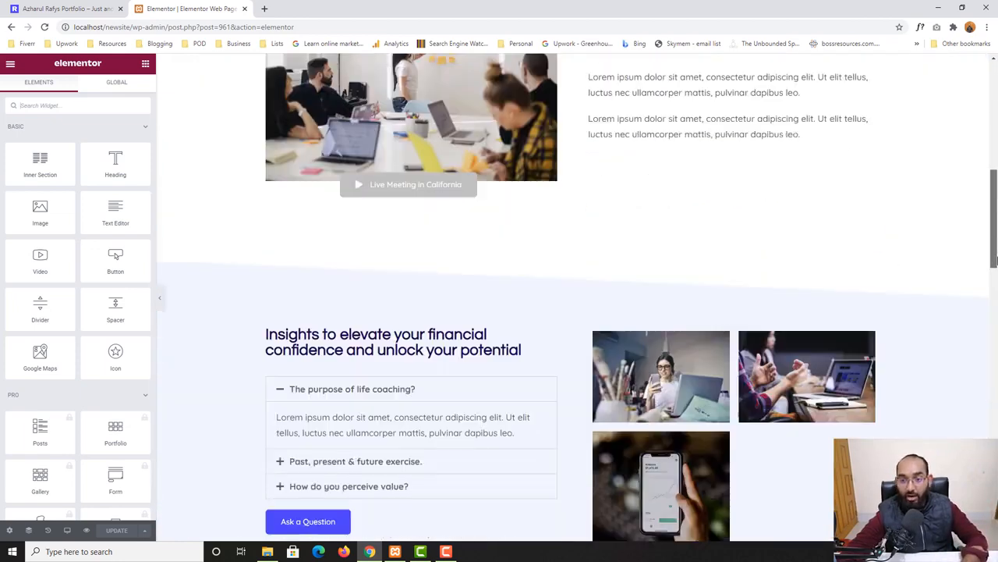
pyautogui.moveTo(997, 261); pyautogui.dragTo(996, 444)
pyautogui.scroll(-3, 576, 460)
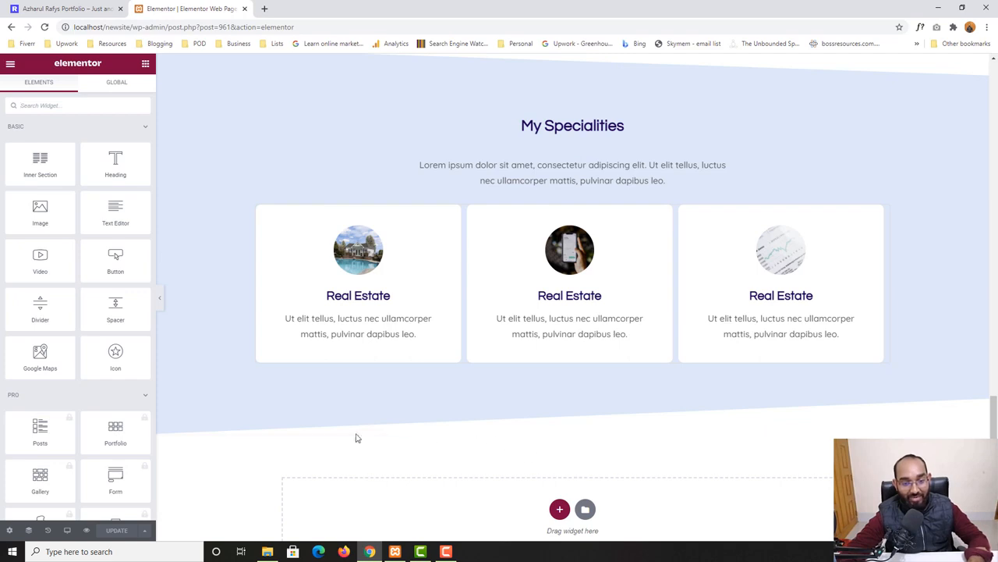
pyautogui.scroll(-1, 652, 343)
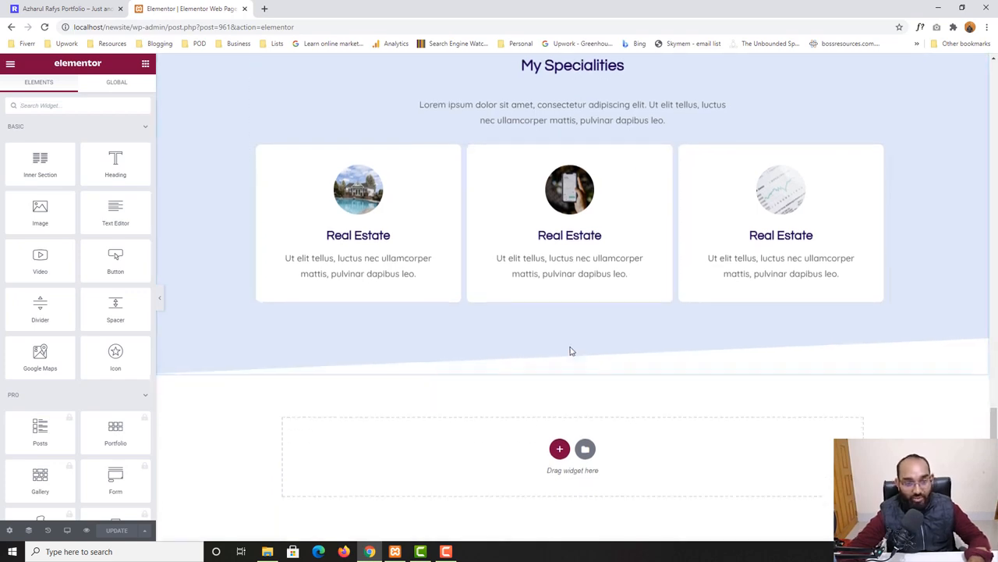
pyautogui.scroll(-1, 570, 351)
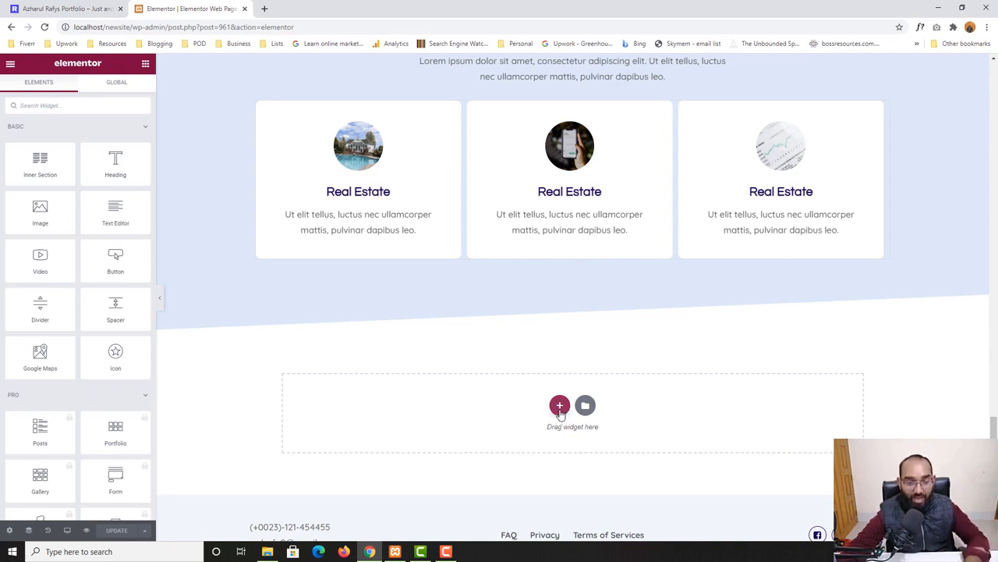
pyautogui.click(560, 407)
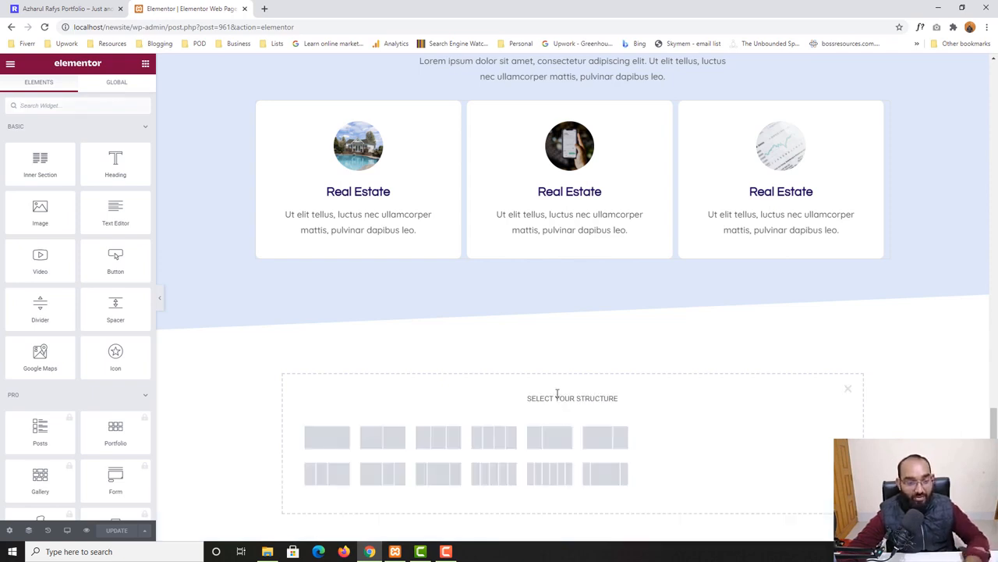
pyautogui.click(325, 441)
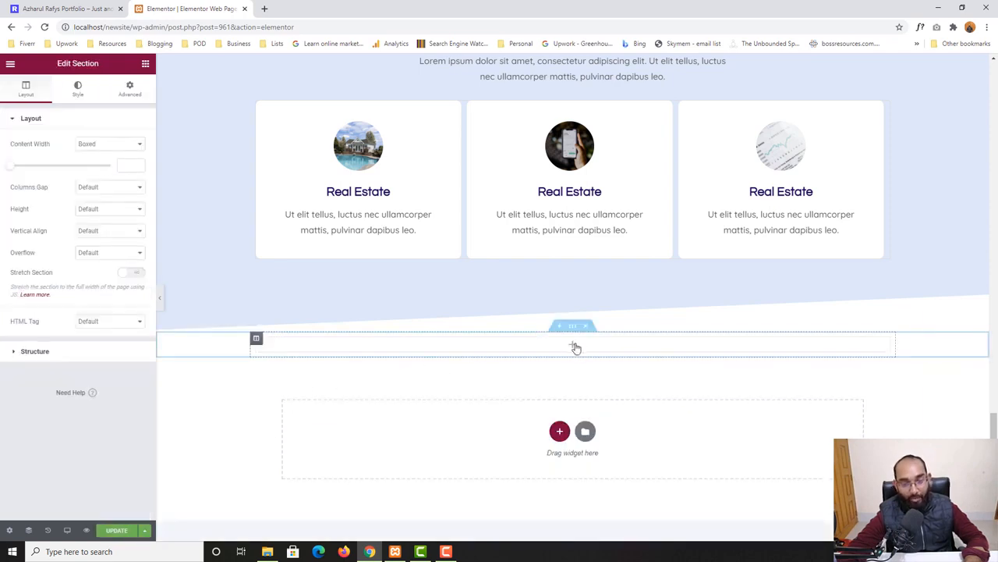
# Review the home page's What People are Saying heading and its paragraph text
pyautogui.click(66, 7)
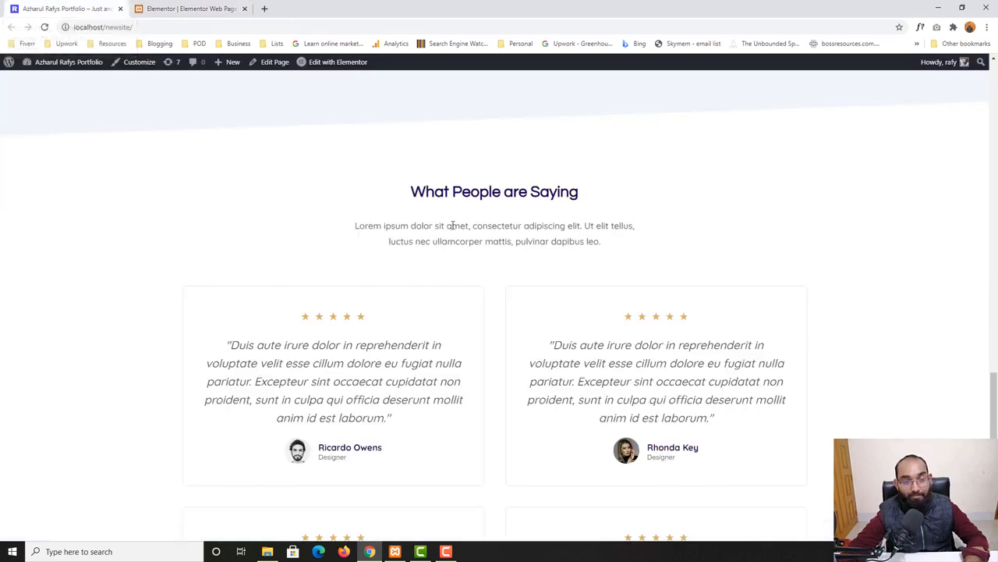
pyautogui.moveTo(408, 192); pyautogui.dragTo(653, 195)
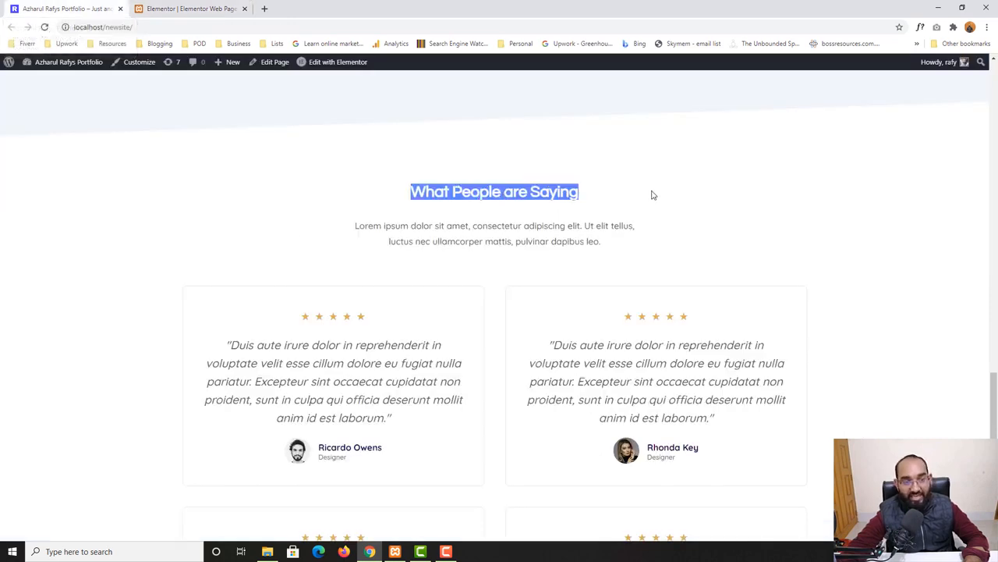
pyautogui.moveTo(382, 226); pyautogui.dragTo(549, 242)
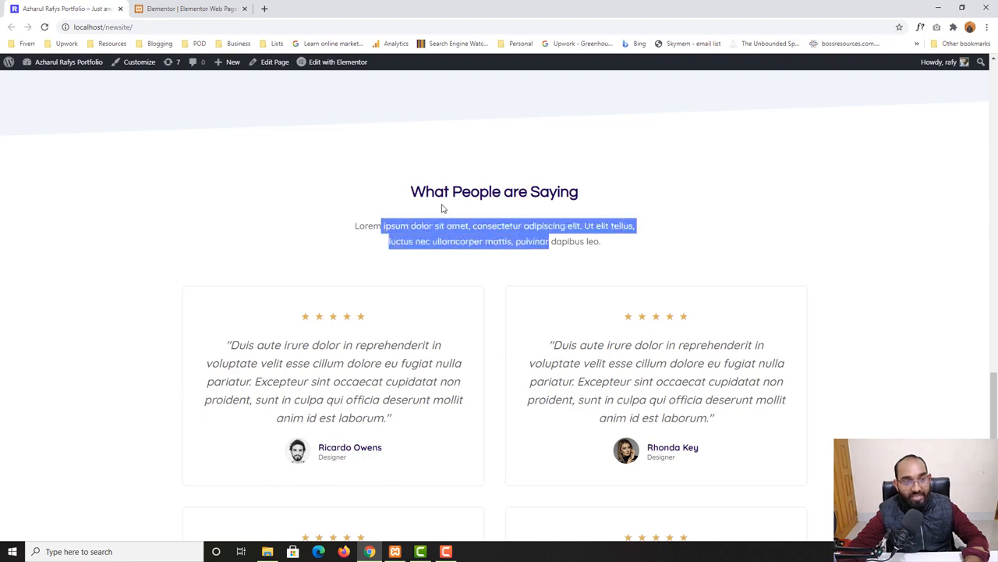
pyautogui.click(187, 8)
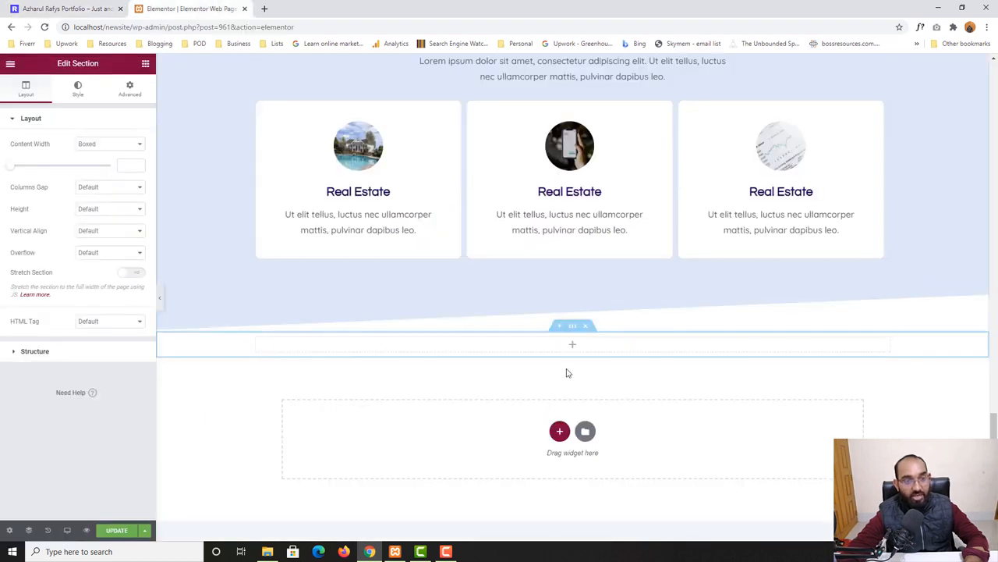
# Add a Heading widget and a Text Editor widget beneath it into the new section
pyautogui.click(146, 66)
pyautogui.moveTo(115, 167); pyautogui.dragTo(551, 343)
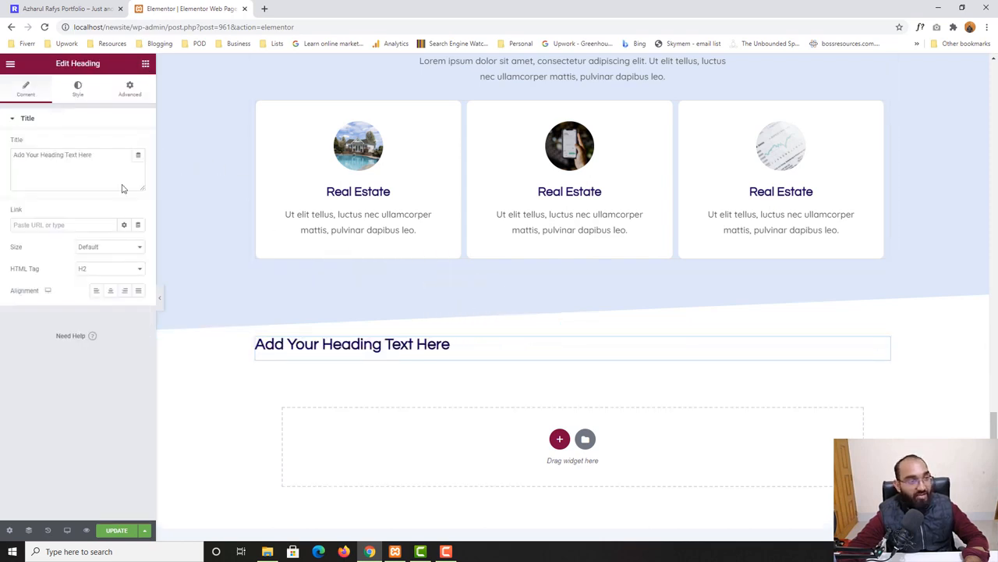
pyautogui.click(146, 66)
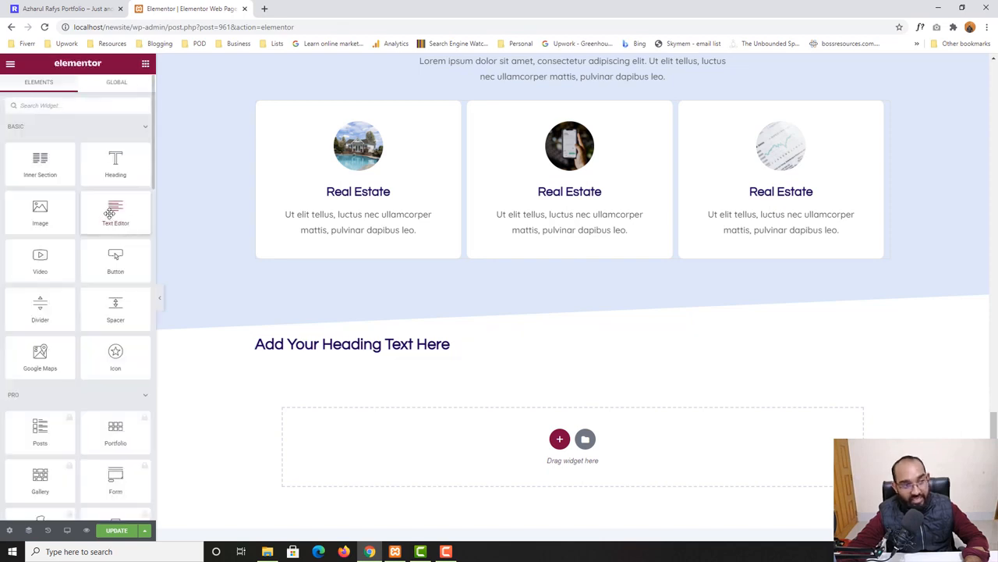
pyautogui.moveTo(110, 214); pyautogui.dragTo(468, 365)
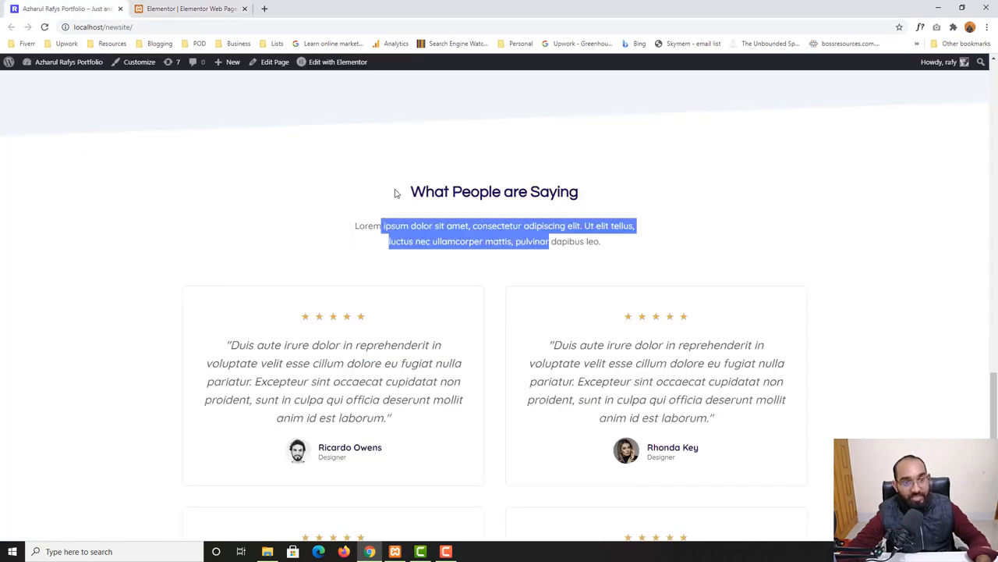
# Copy the 'What People are Saying' heading text from the home page
pyautogui.click(451, 191)
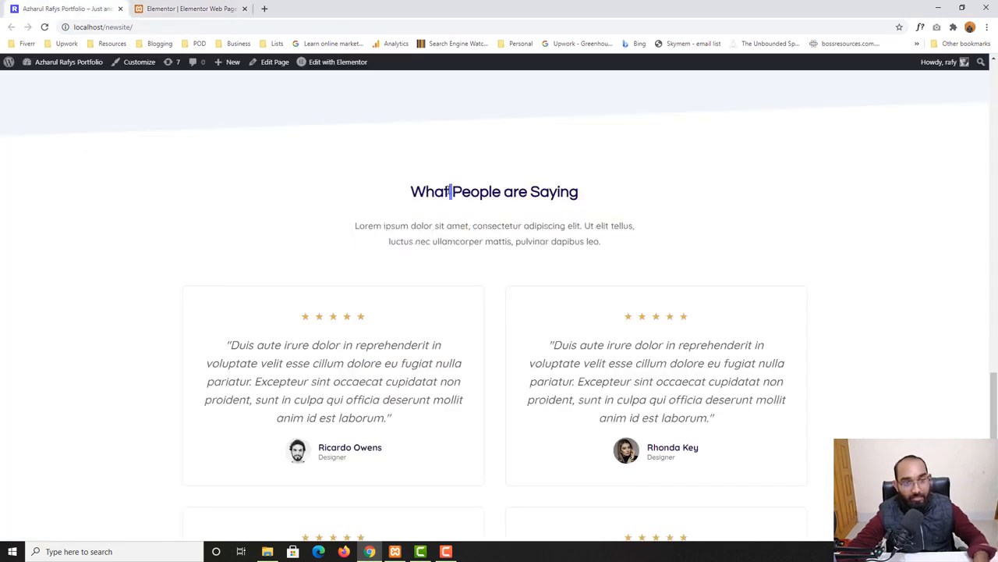
pyautogui.moveTo(451, 191); pyautogui.dragTo(579, 191)
pyautogui.doubleClick(429, 189)
pyautogui.scroll(-1, 415, 348)
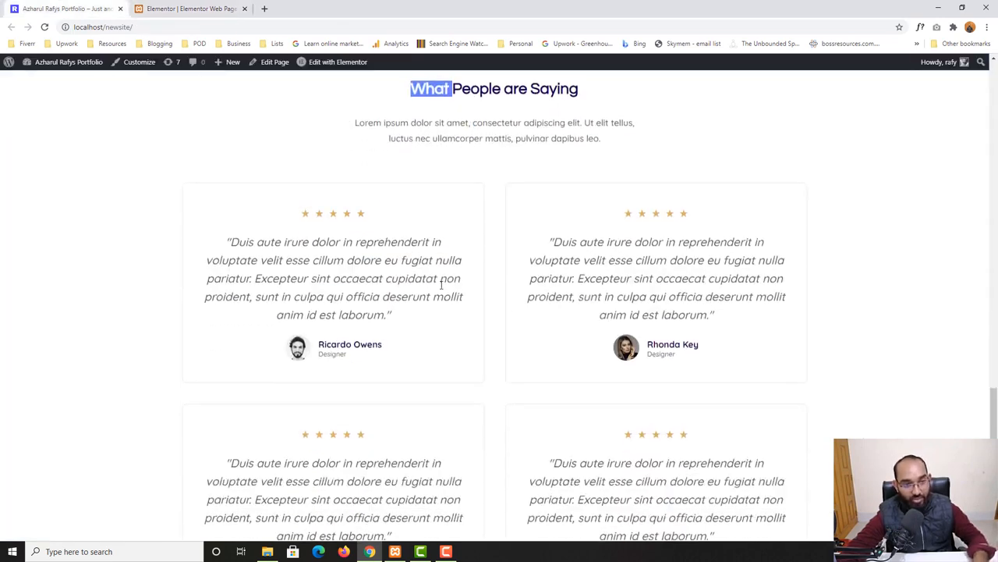
pyautogui.scroll(1, 503, 341)
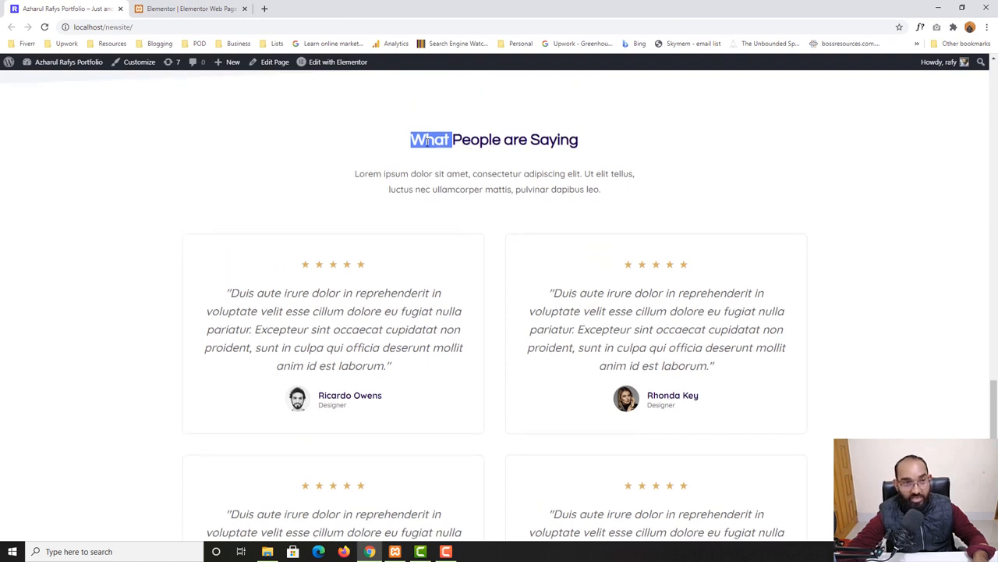
pyautogui.moveTo(427, 140); pyautogui.dragTo(579, 140)
pyautogui.hotkey('ctrl', 'c')
pyautogui.rightClick(577, 140)
pyautogui.press('Escape')
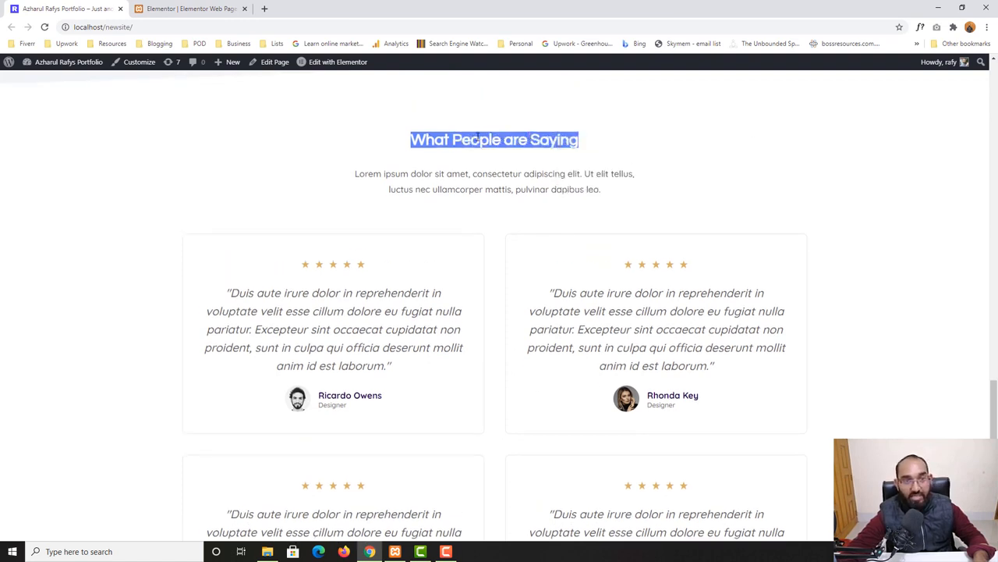
# Paste 'What People are Saying' as the heading widget's title and center-align it
pyautogui.click(191, 9)
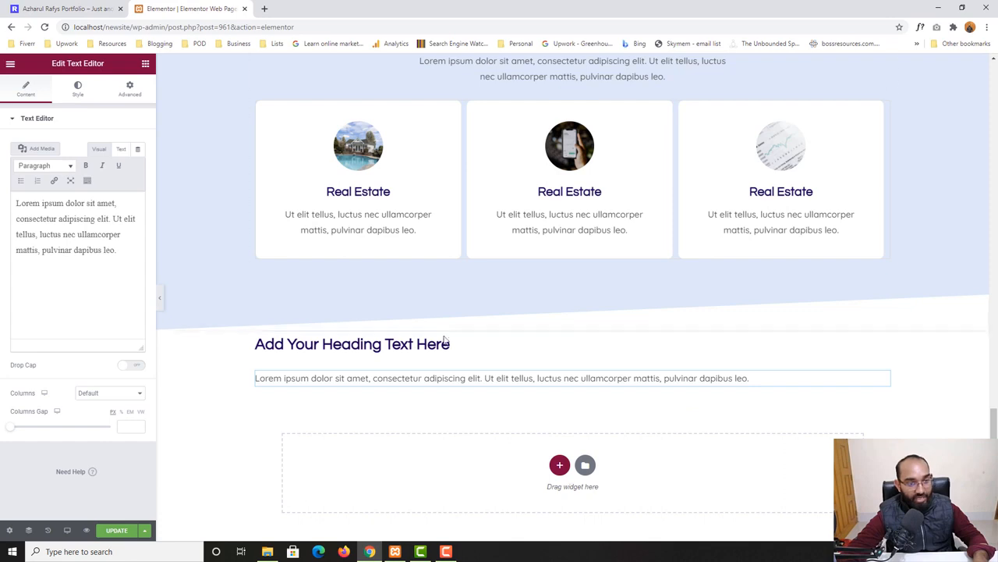
pyautogui.click(380, 343)
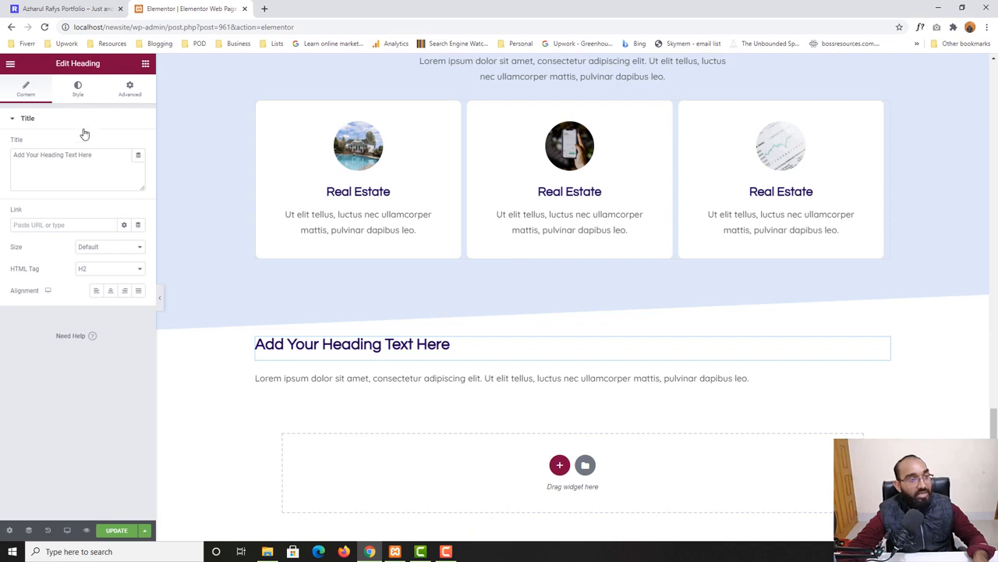
pyautogui.click(70, 165)
pyautogui.hotkey('ctrl', 'a')
pyautogui.hotkey('ctrl', 'v')
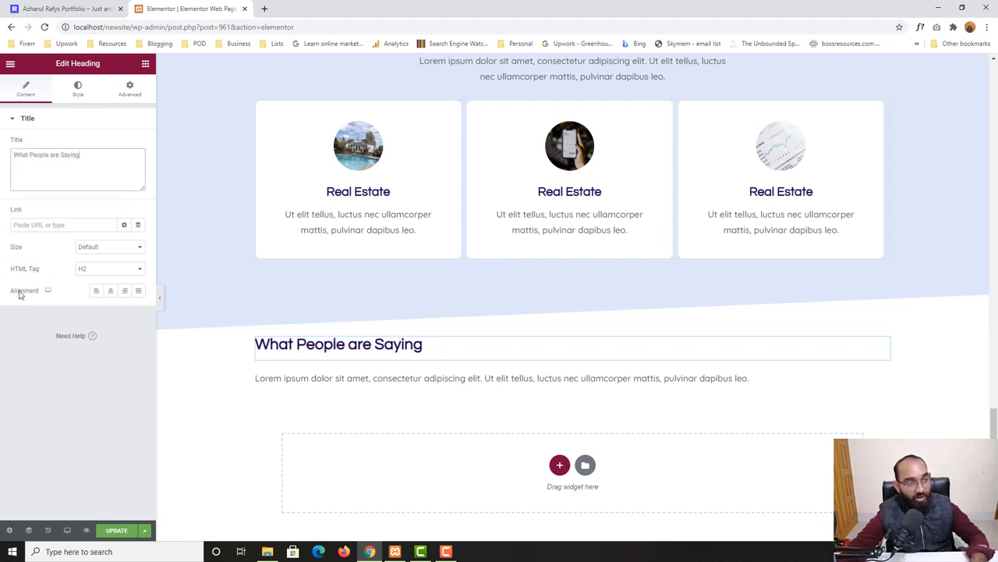
pyautogui.click(110, 290)
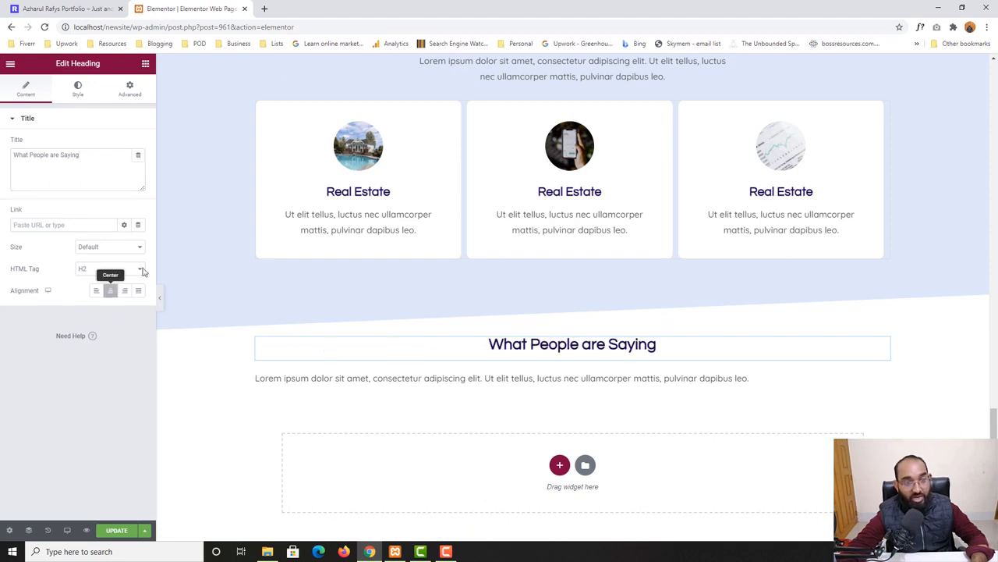
# Copy the paragraph text under the What People are Saying heading on the home page
pyautogui.click(113, 8)
pyautogui.moveTo(430, 140); pyautogui.dragTo(553, 143)
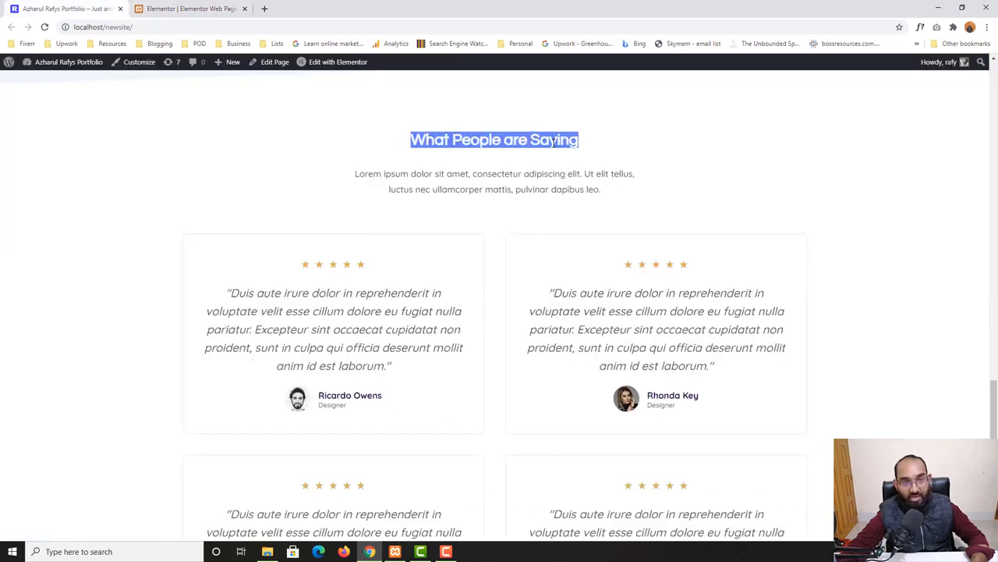
pyautogui.moveTo(362, 175); pyautogui.dragTo(599, 190)
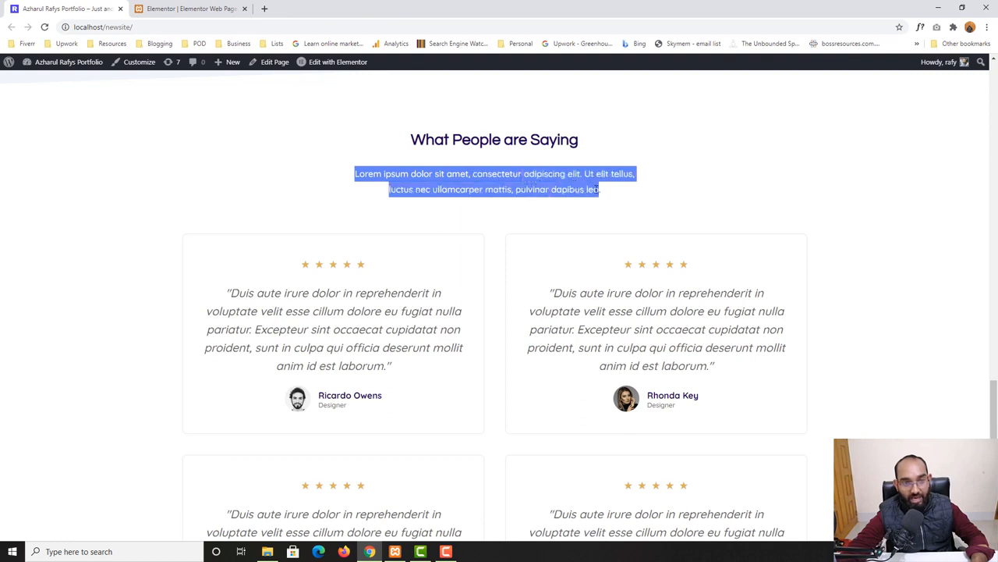
pyautogui.rightClick(558, 183)
pyautogui.click(581, 190)
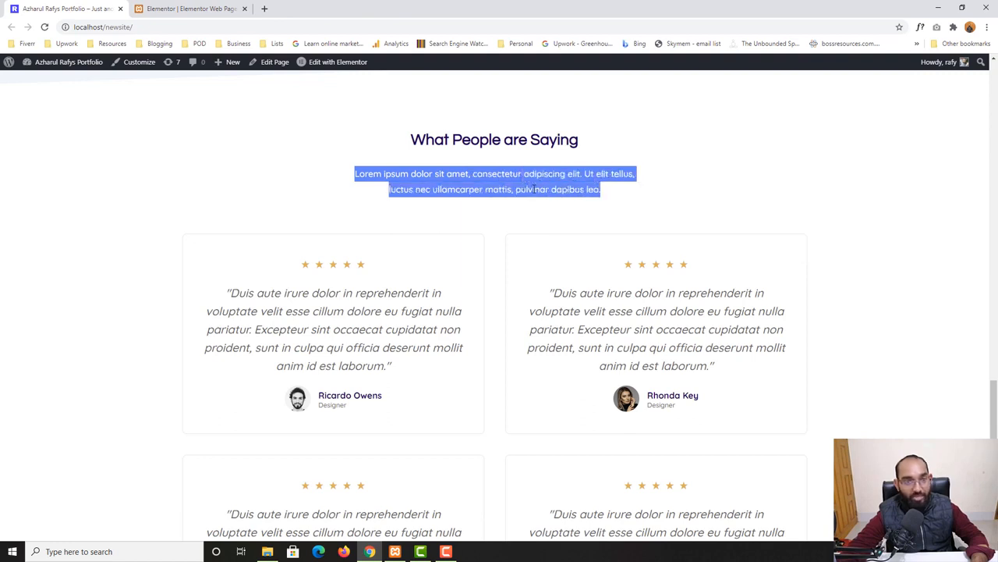
pyautogui.click(218, 8)
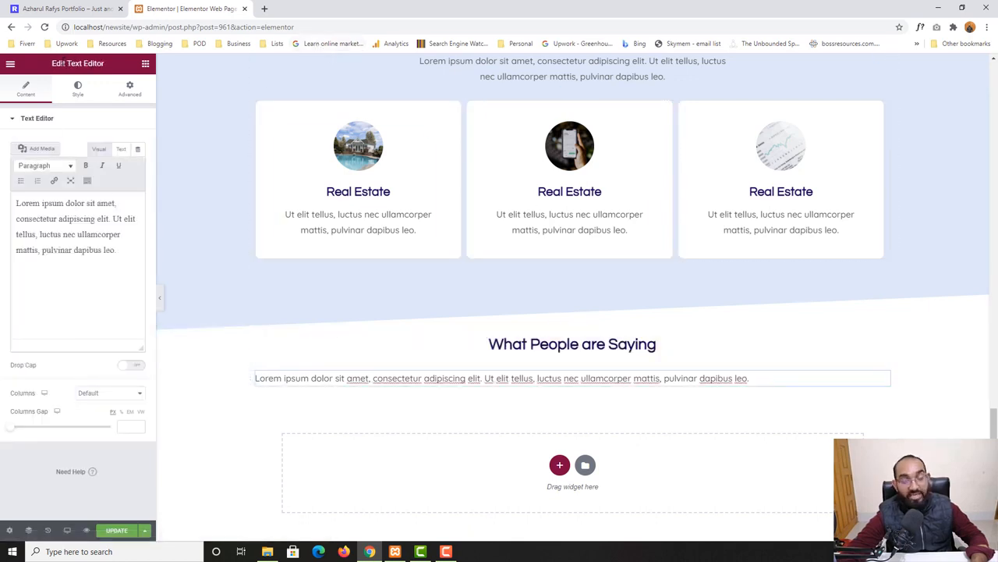
# Replace the text editor widget's content with the copied paragraph and center-align the text
pyautogui.click(84, 250)
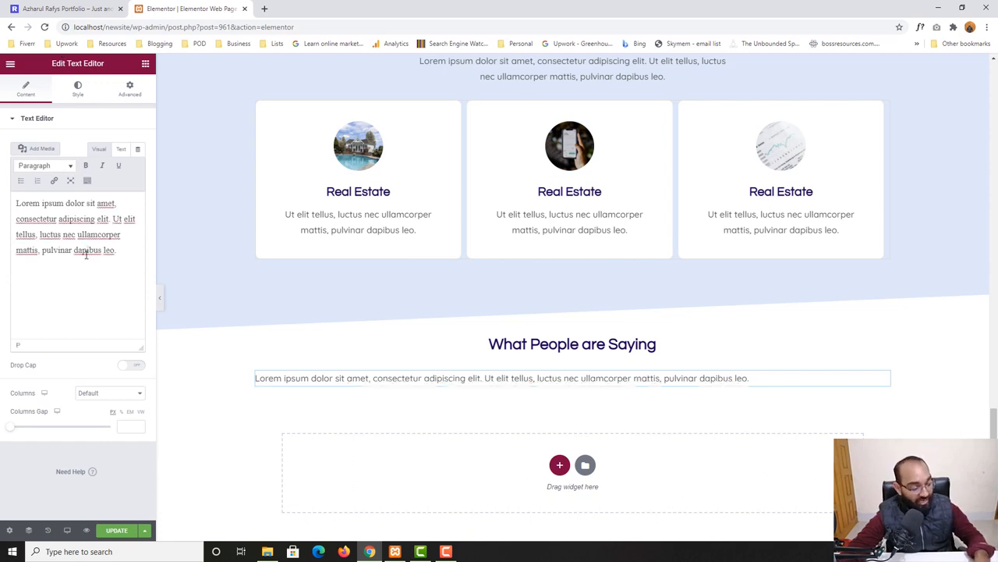
pyautogui.hotkey('ctrl', 'a')
pyautogui.hotkey('ctrl', 'v')
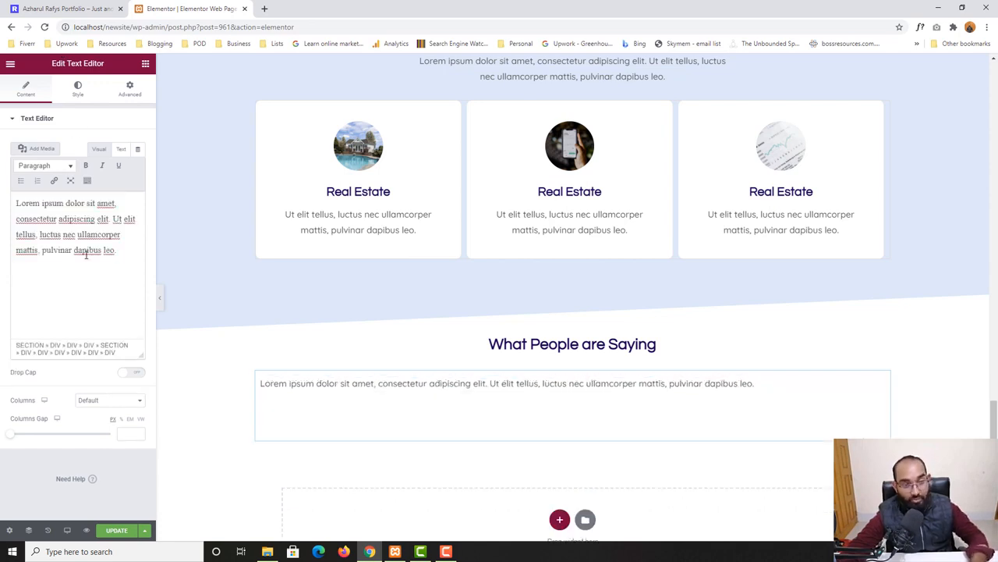
pyautogui.press('BackSpace')
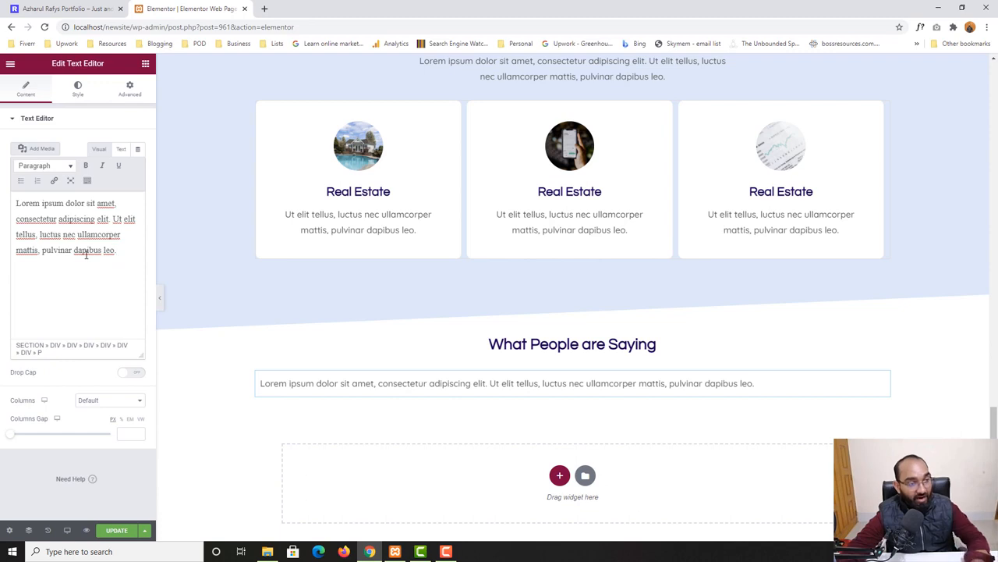
pyautogui.click(80, 99)
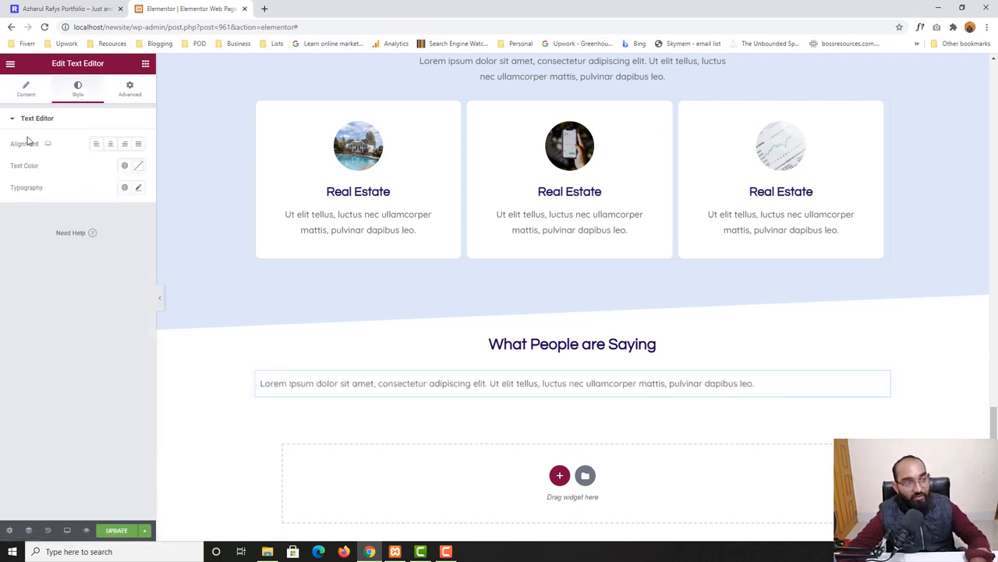
pyautogui.click(110, 144)
# Set the text editor widget's padding to 0 top and bottom and 300 right and left
pyautogui.hotkey('ctrl', 'Tab')
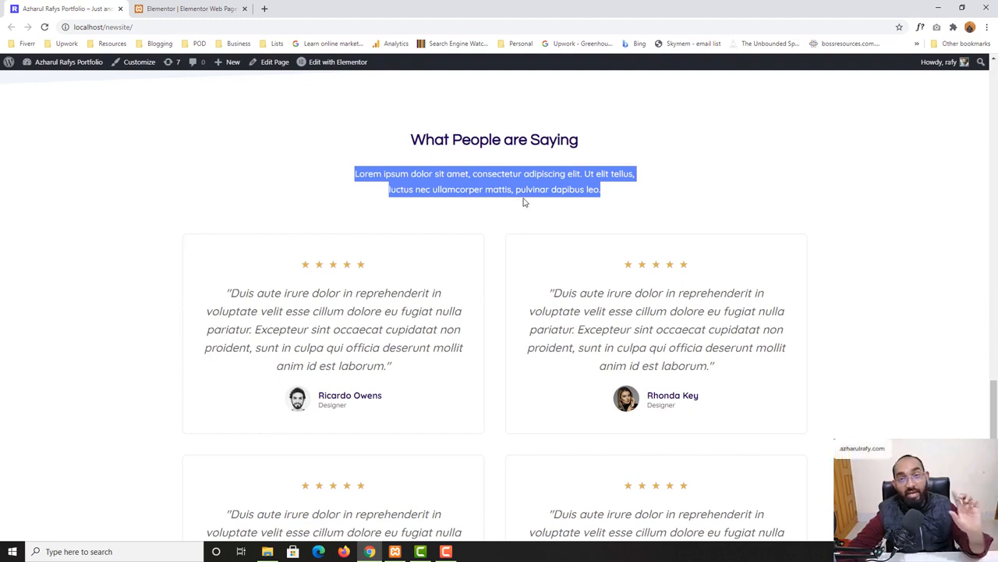
pyautogui.click(228, 7)
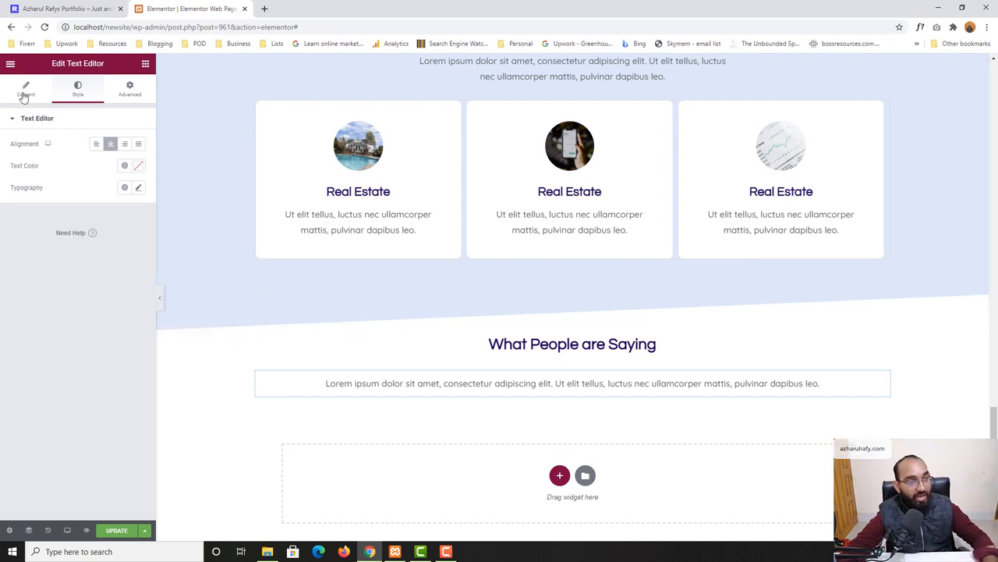
pyautogui.click(130, 93)
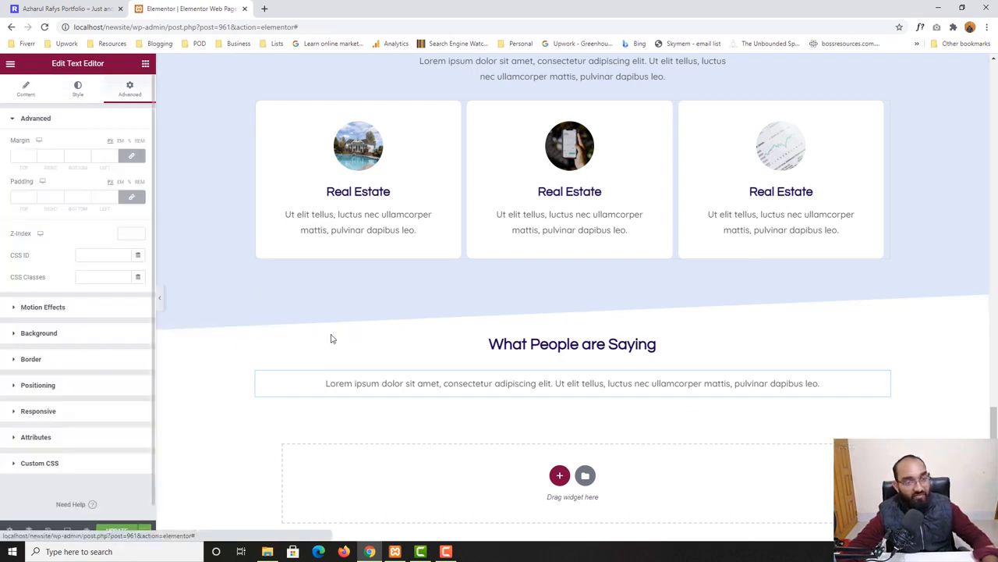
pyautogui.click(566, 384)
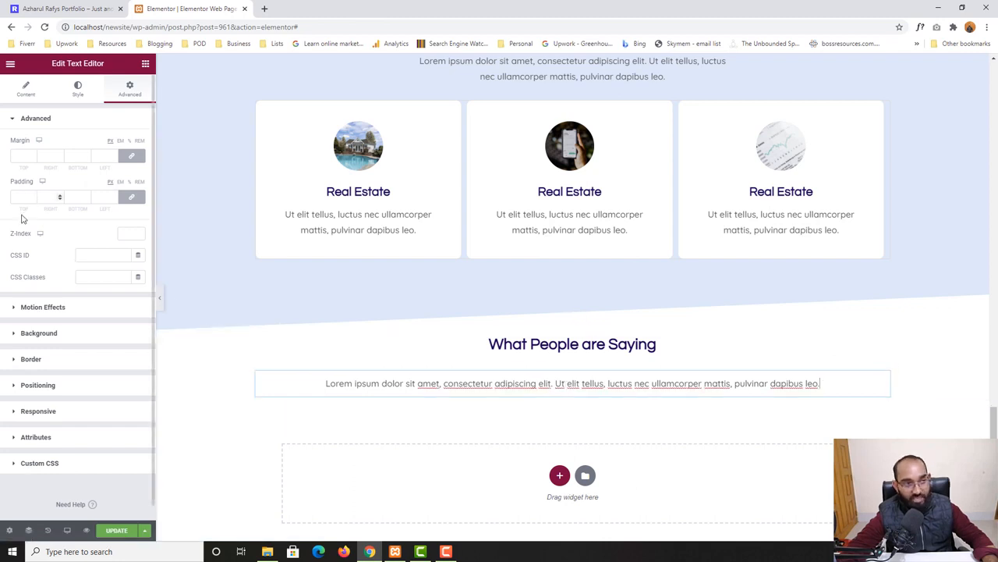
pyautogui.click(48, 196)
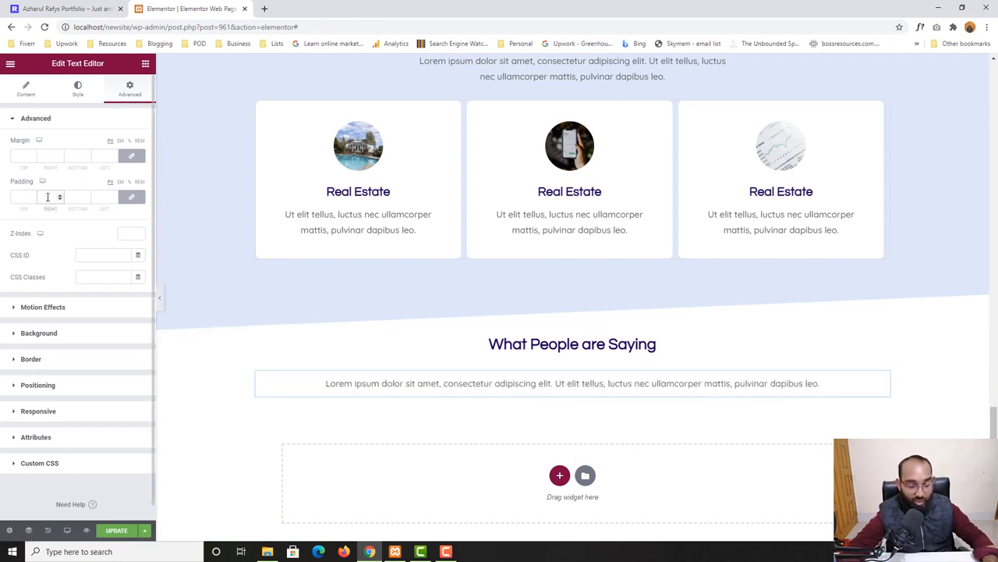
pyautogui.write('300')
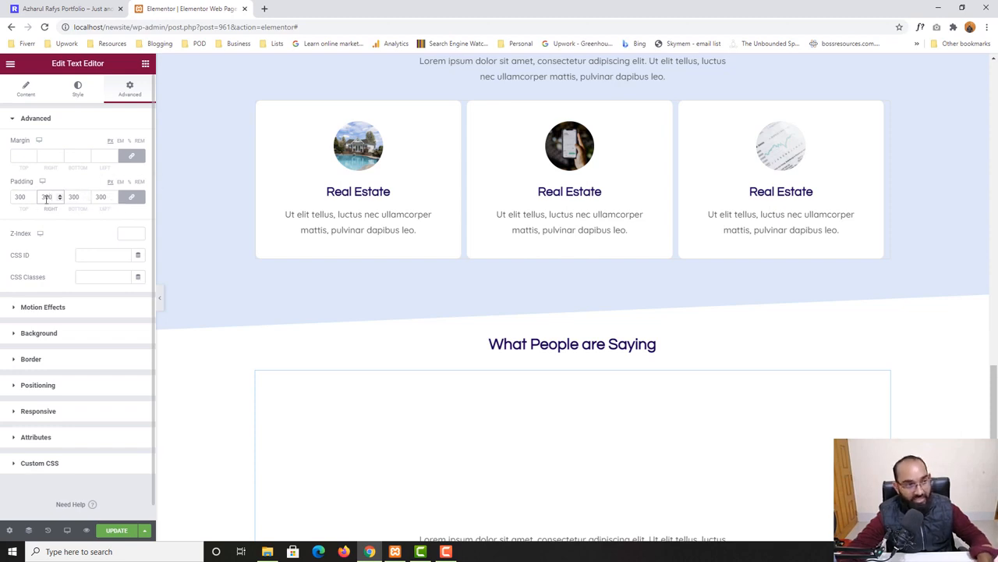
pyautogui.hotkey('ctrl', 'a')
pyautogui.write('0')
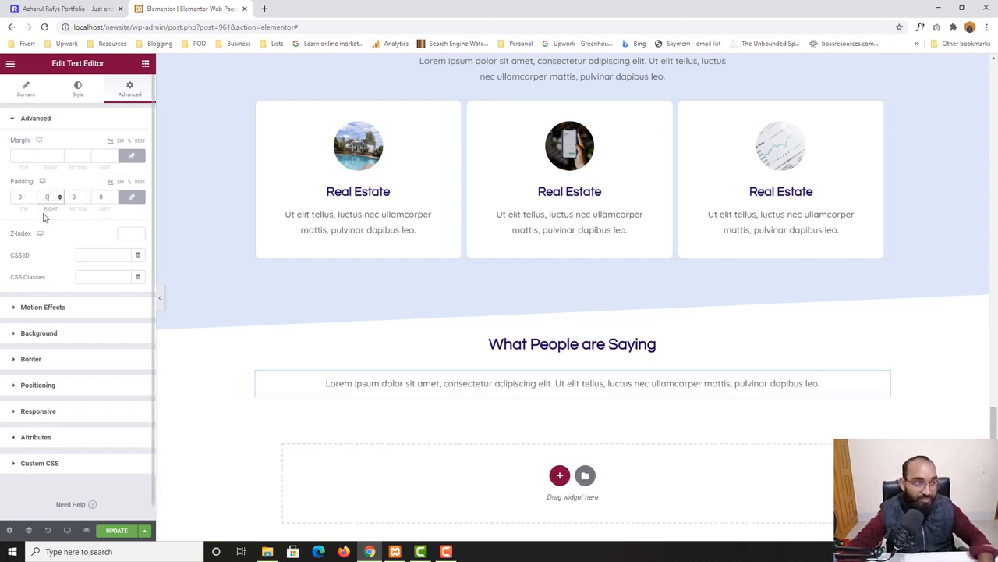
pyautogui.click(132, 199)
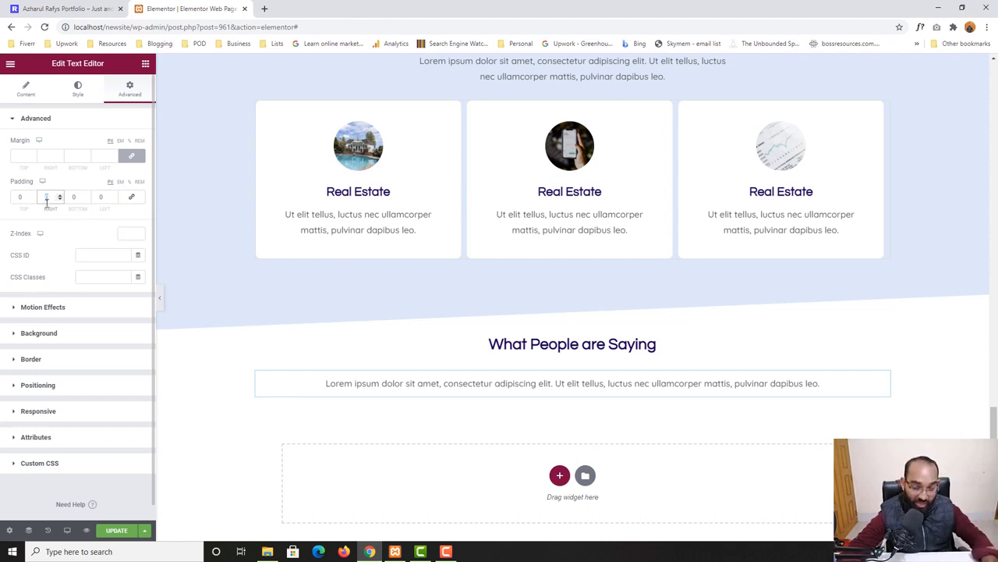
pyautogui.write('200')
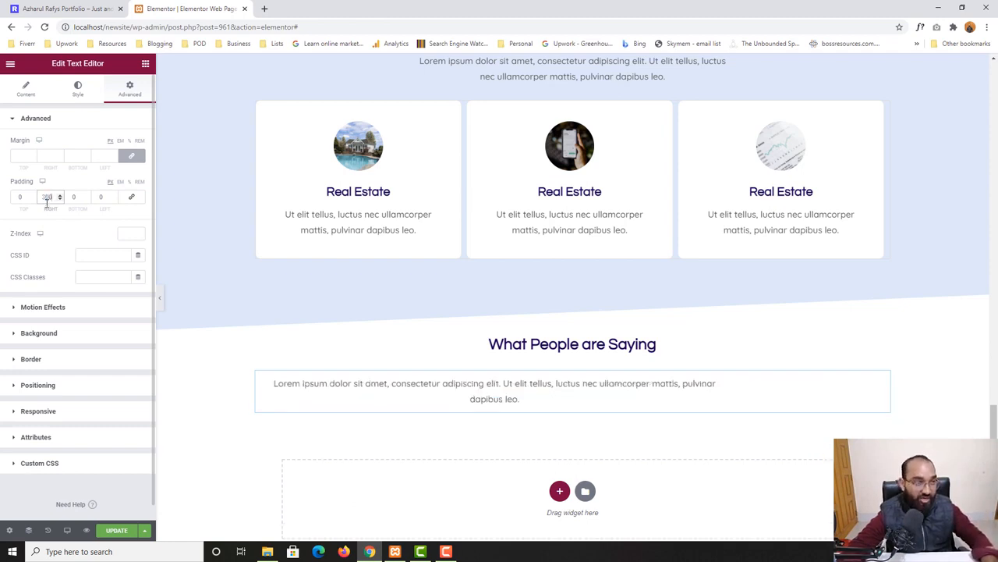
pyautogui.click(107, 200)
pyautogui.write('300')
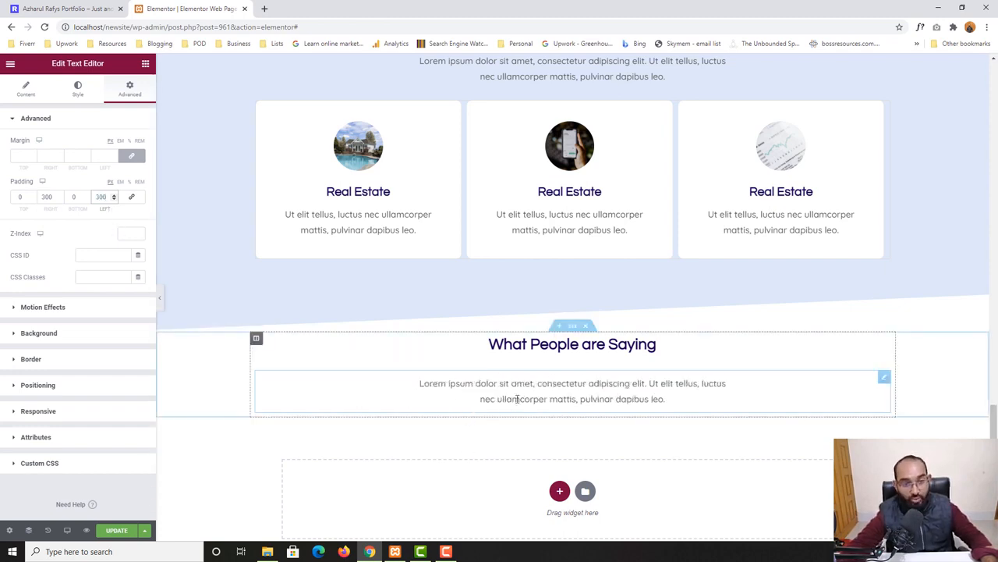
# Compare the paragraph's width with the one on the home page's testimonials section
pyautogui.click(86, 9)
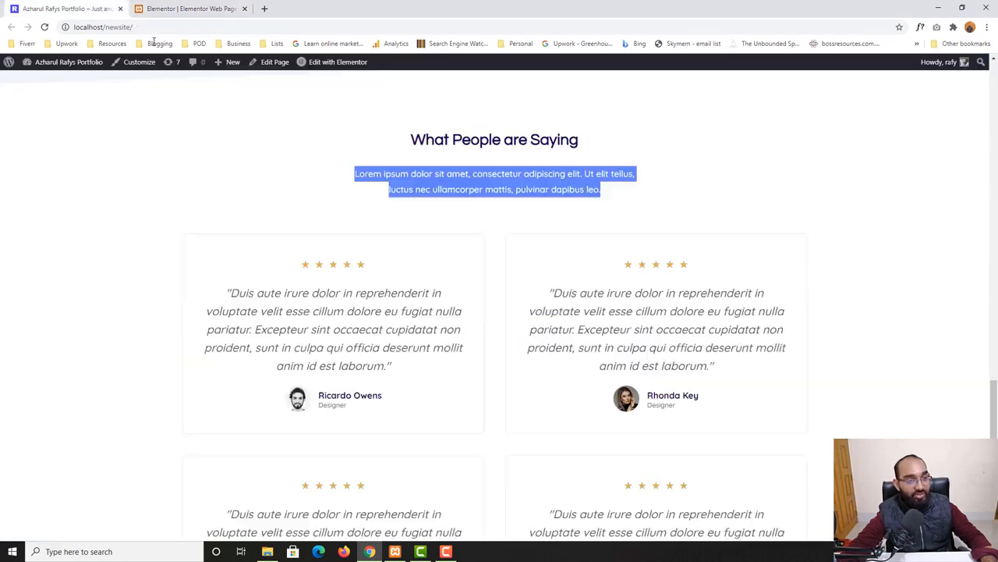
pyautogui.click(520, 198)
pyautogui.hotkey('ctrl', 'Tab')
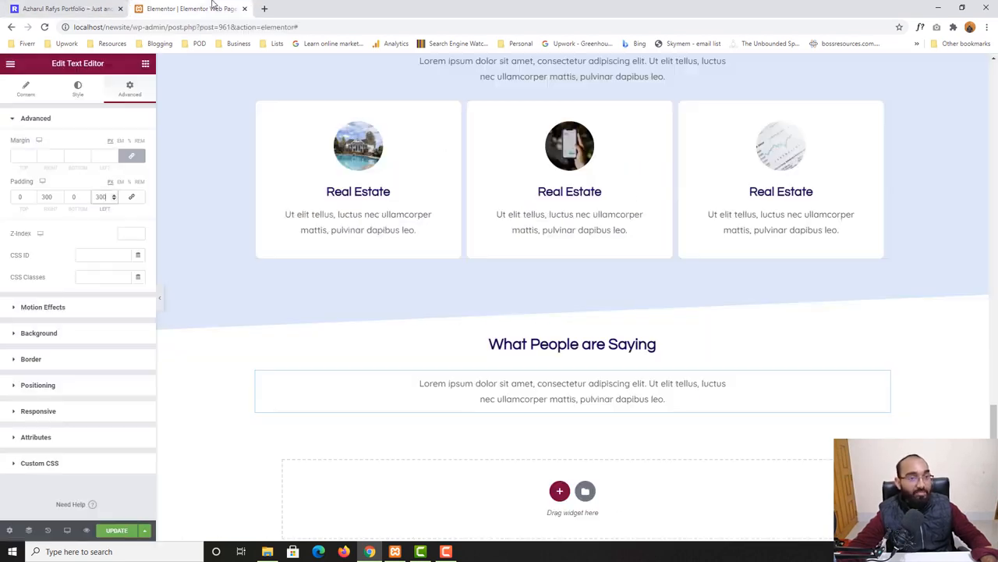
pyautogui.scroll(-1, 657, 448)
pyautogui.click(67, 7)
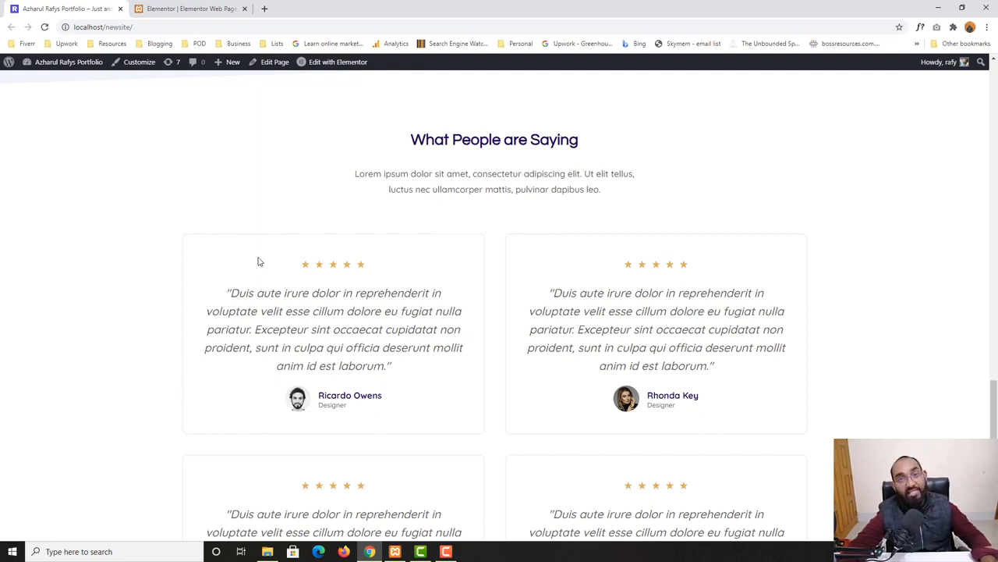
pyautogui.click(183, 7)
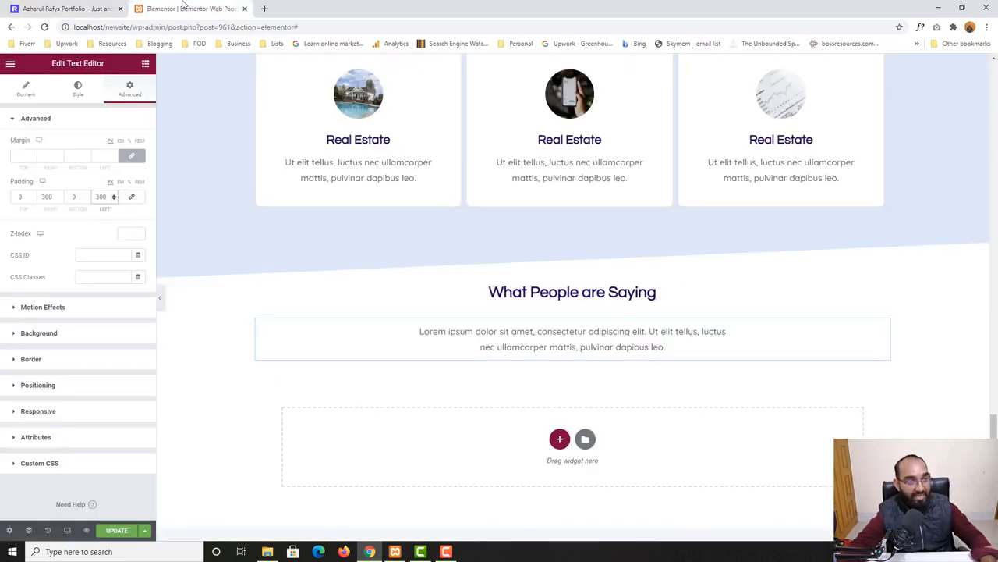
# Add a two-column inner section below the paragraph
pyautogui.click(145, 64)
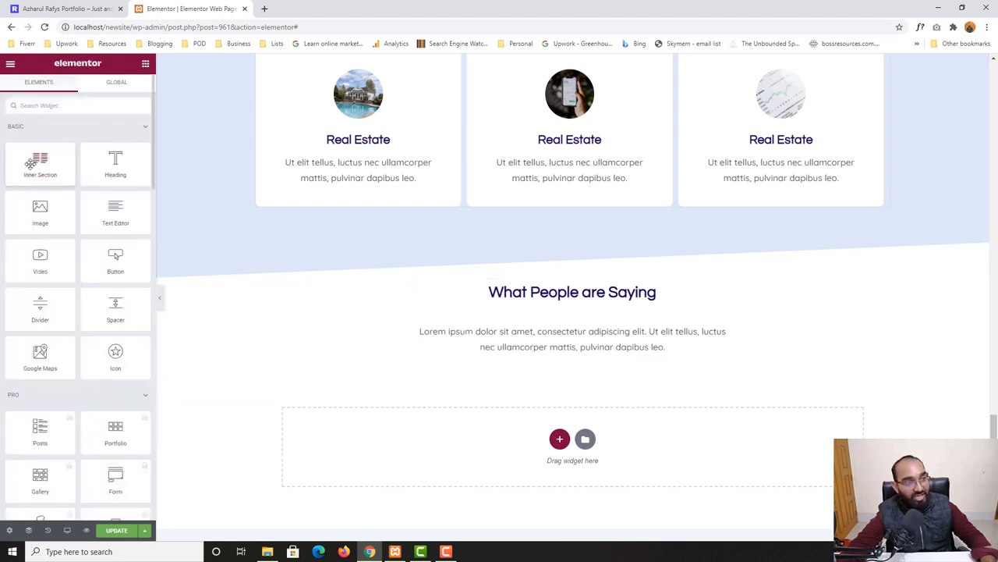
pyautogui.moveTo(32, 162); pyautogui.dragTo(515, 362)
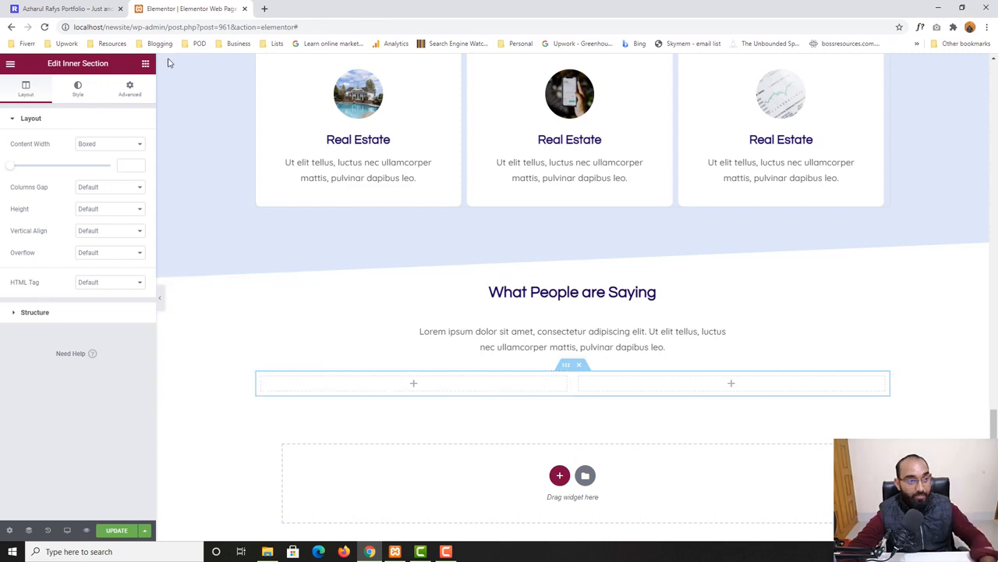
# Add a Testimonial widget into the inner section's left column
pyautogui.click(102, 9)
pyautogui.scroll(-1, 235, 227)
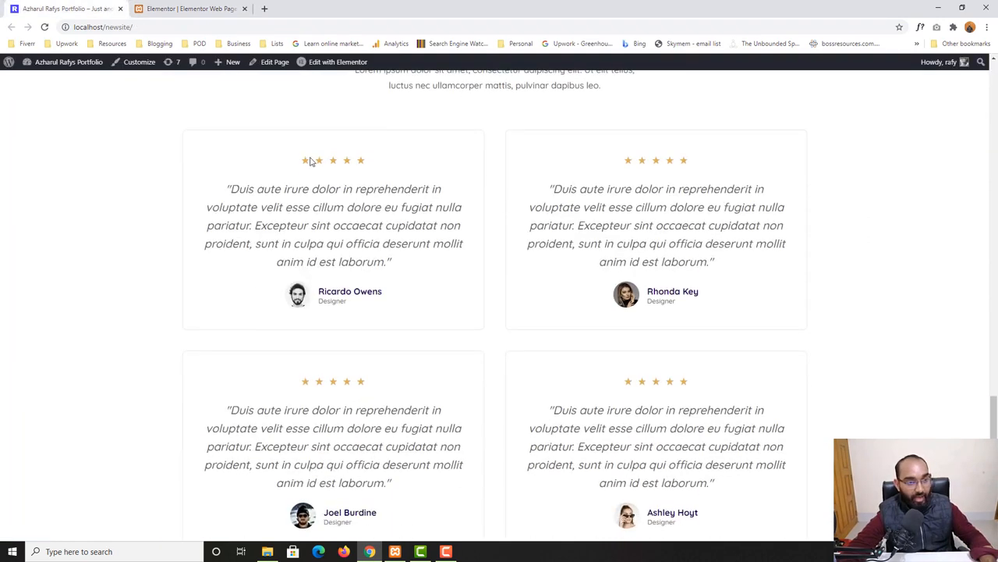
pyautogui.moveTo(305, 160); pyautogui.dragTo(377, 166)
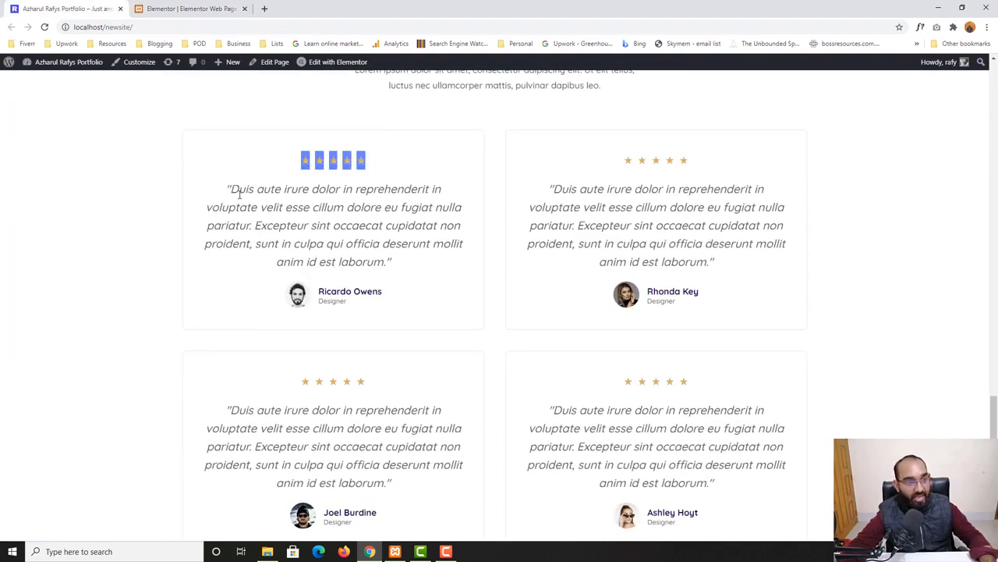
pyautogui.moveTo(231, 190); pyautogui.dragTo(398, 272)
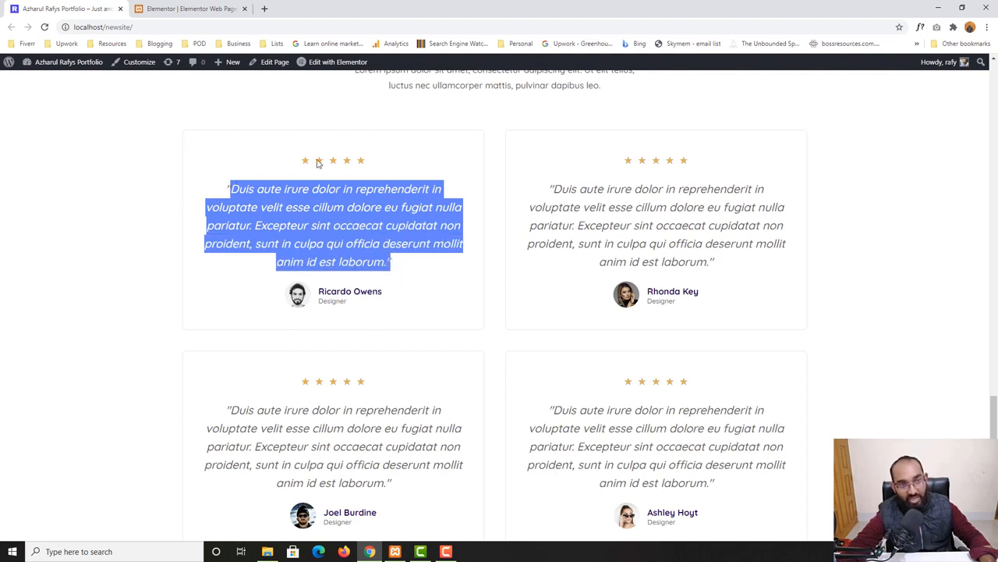
pyautogui.click(189, 7)
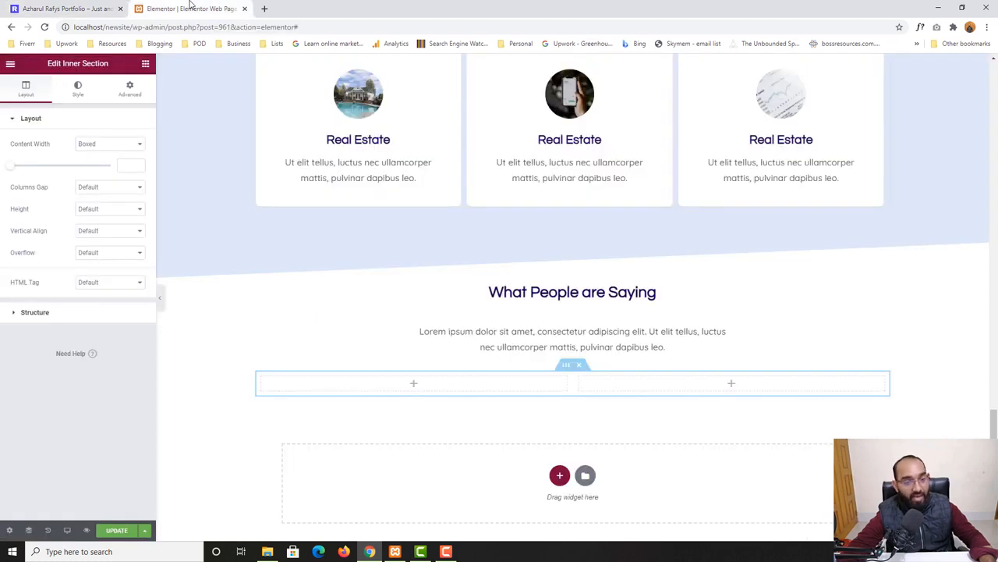
pyautogui.click(413, 383)
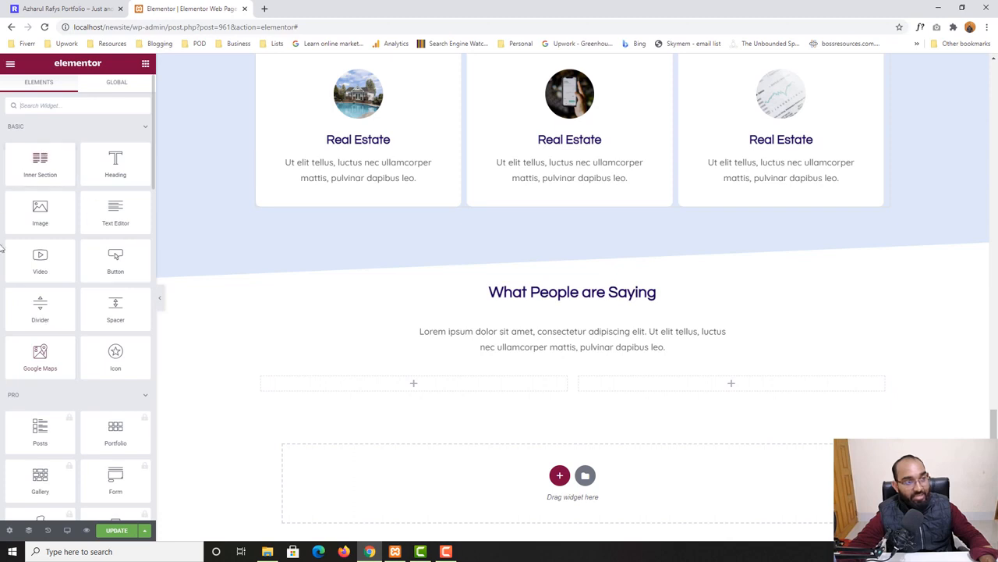
pyautogui.click(58, 106)
pyautogui.write('test')
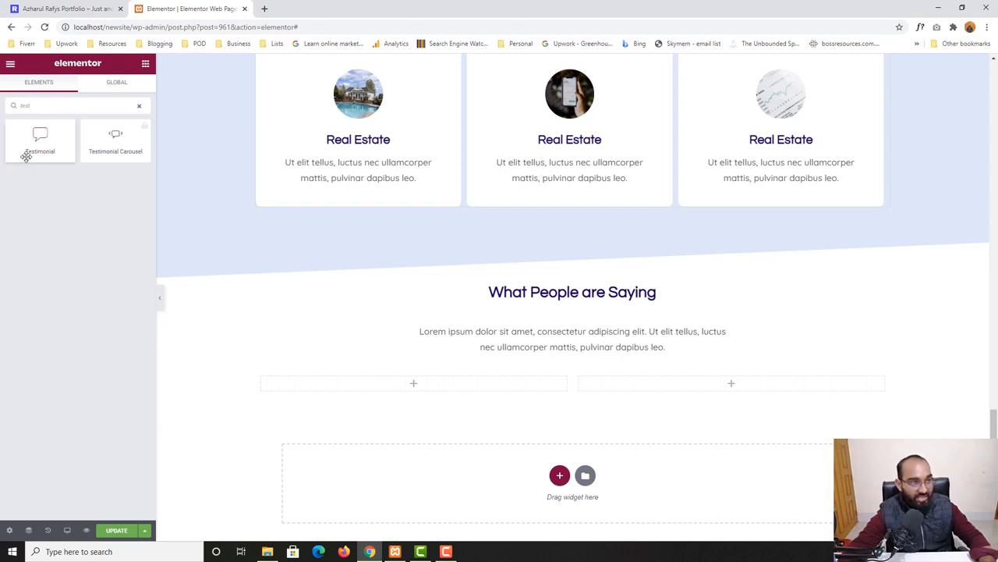
pyautogui.moveTo(40, 147); pyautogui.dragTo(437, 421)
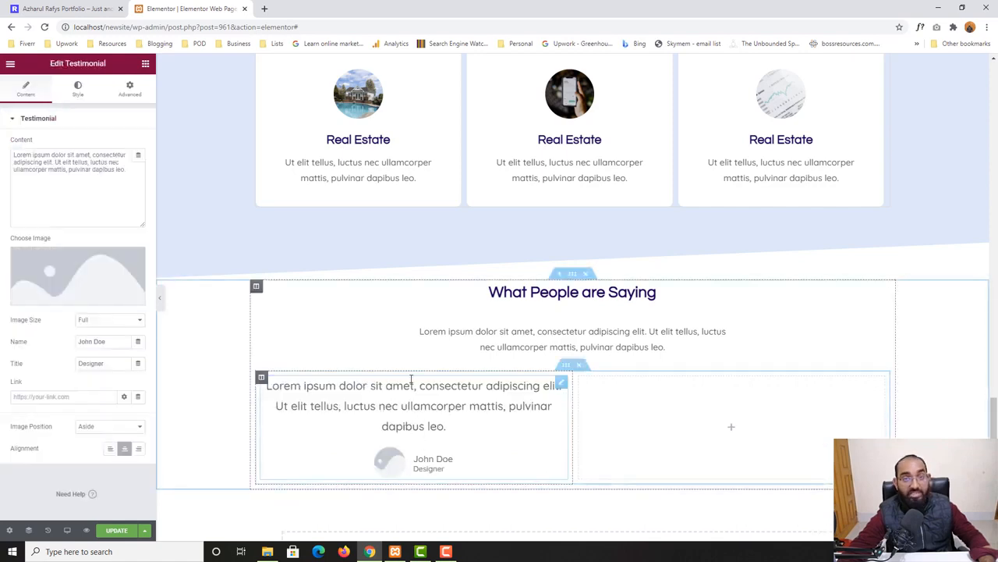
# Copy the first testimonial's quote text from the home page
pyautogui.click(45, 7)
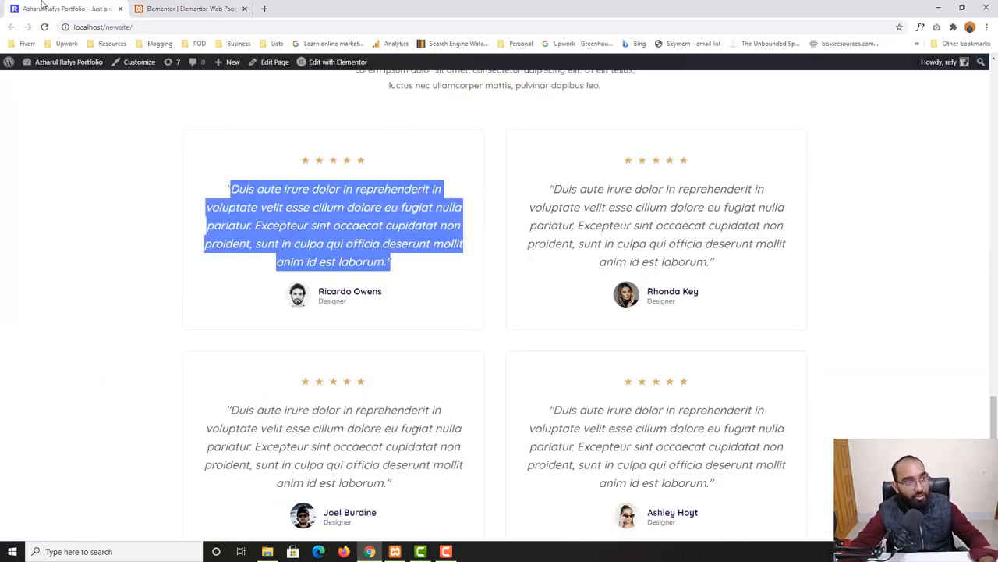
pyautogui.click(254, 206)
pyautogui.moveTo(226, 190); pyautogui.dragTo(402, 263)
pyautogui.rightClick(363, 240)
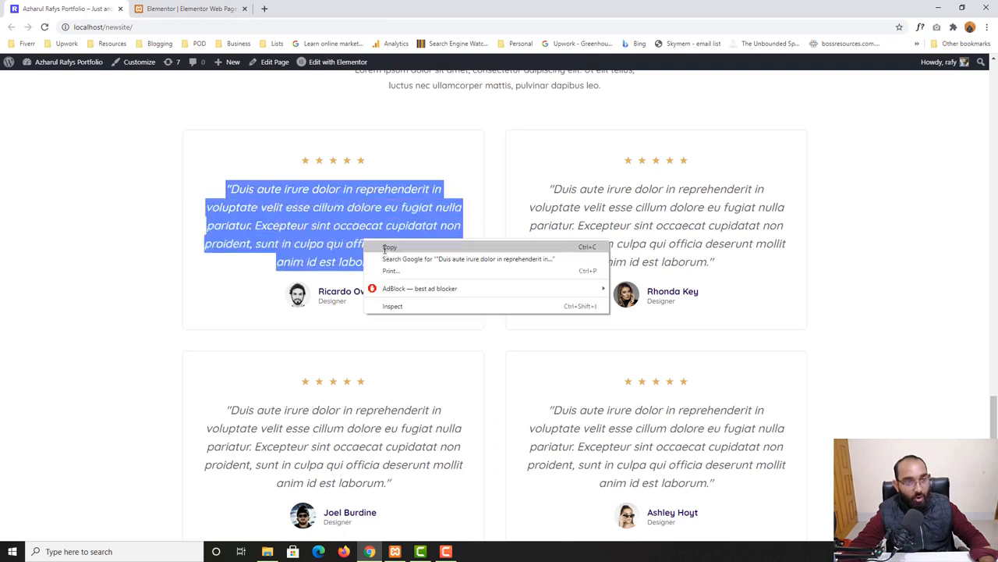
pyautogui.click(386, 250)
# Replace the testimonial widget's content with the copied quote
pyautogui.click(185, 8)
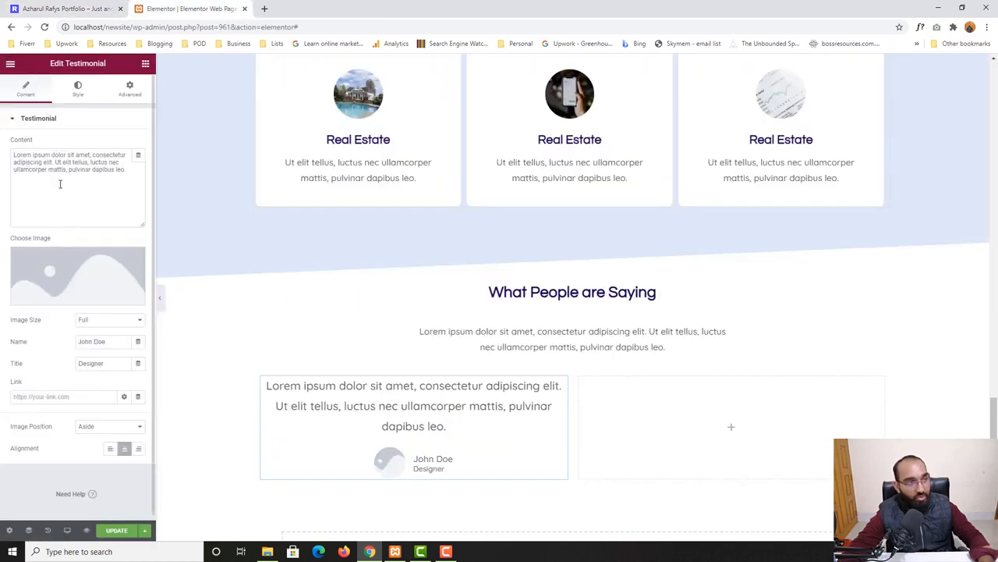
pyautogui.click(25, 155)
pyautogui.hotkey('ctrl', 'a')
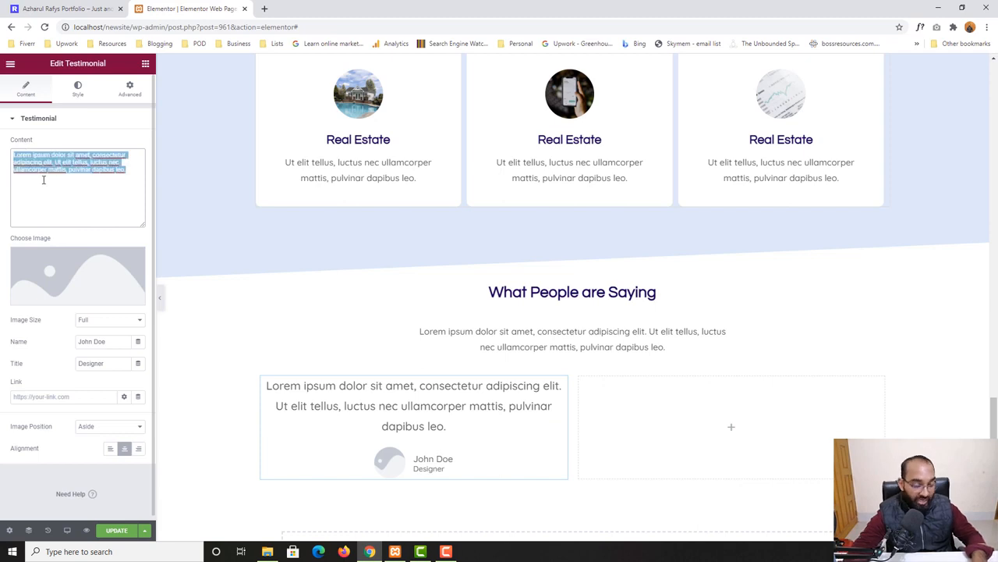
pyautogui.press('BackSpace')
pyautogui.hotkey('ctrl', 'v')
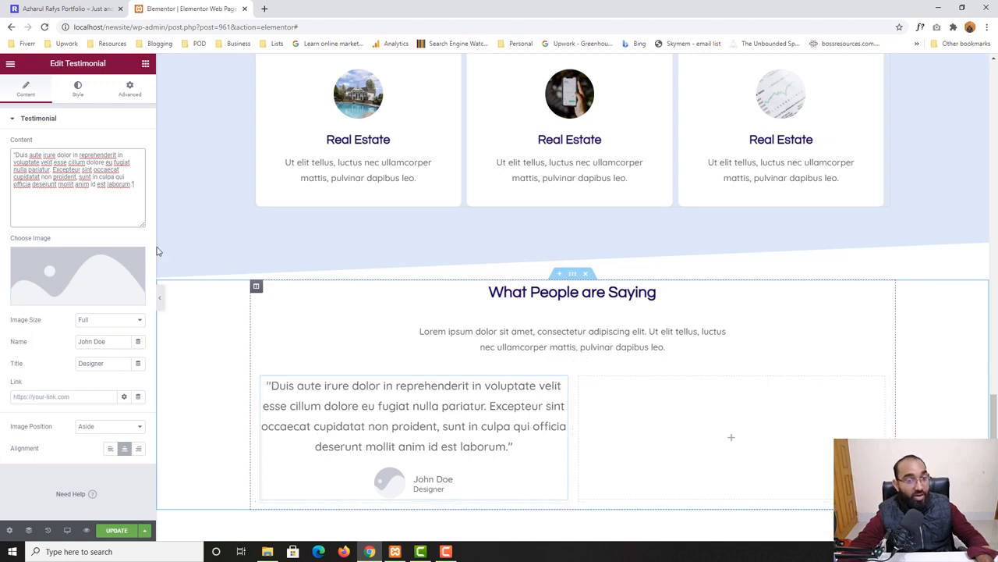
# Copy the first reviewer's name from the home page testimonial card
pyautogui.click(32, 7)
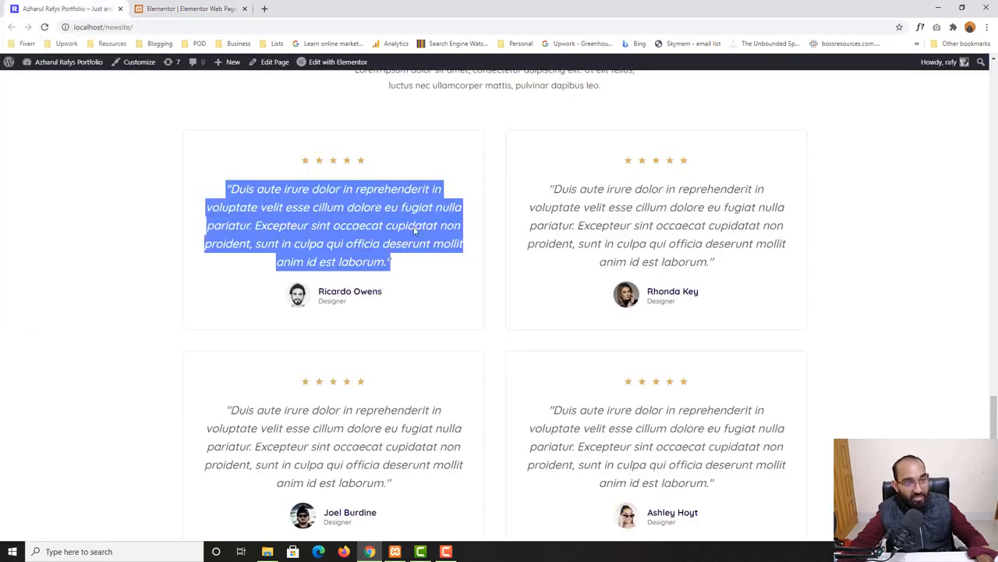
pyautogui.tripleClick(338, 291)
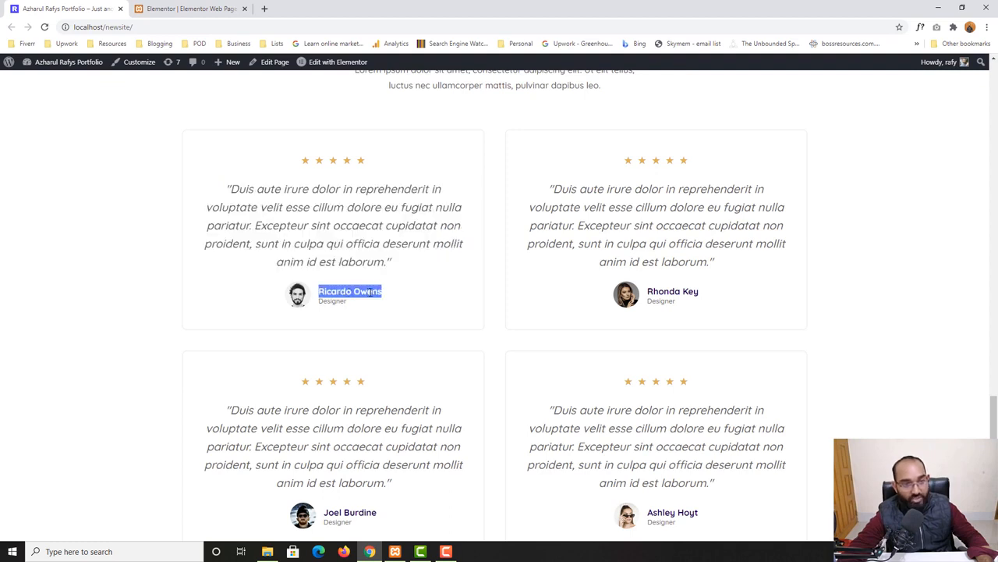
pyautogui.rightClick(369, 290)
pyautogui.click(387, 299)
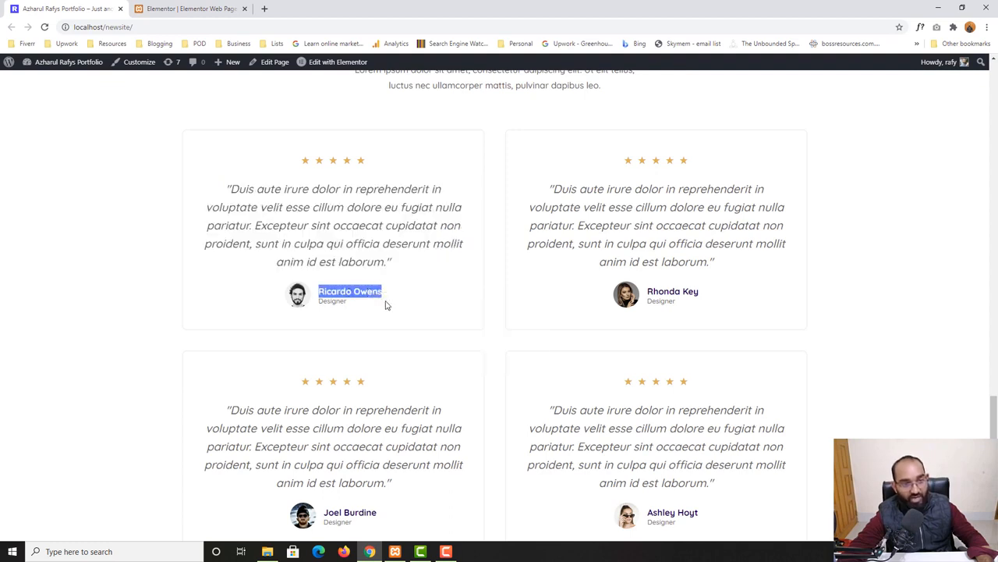
# Replace the testimonial widget's Name with the copied reviewer name
pyautogui.click(197, 7)
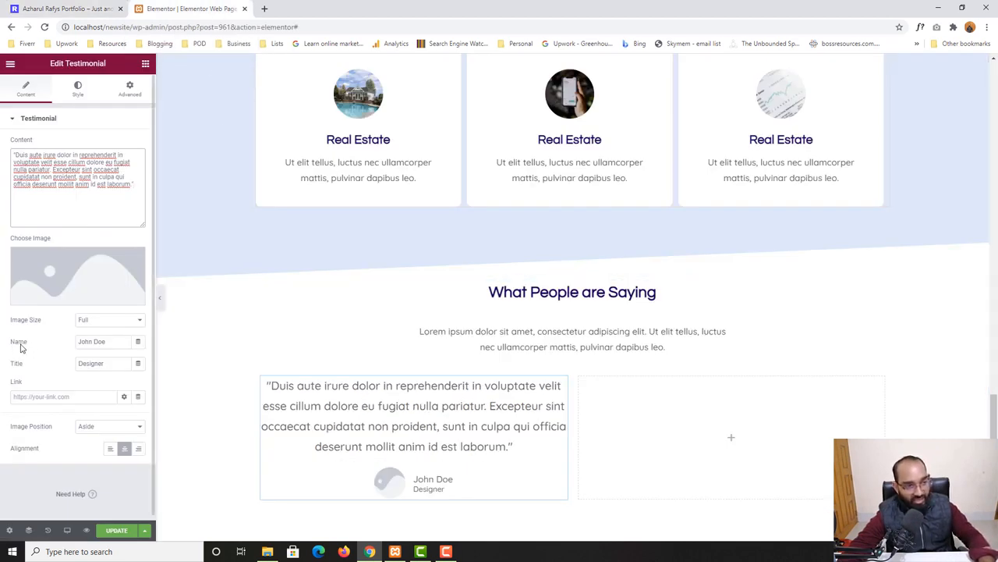
pyautogui.moveTo(111, 344); pyautogui.dragTo(67, 349)
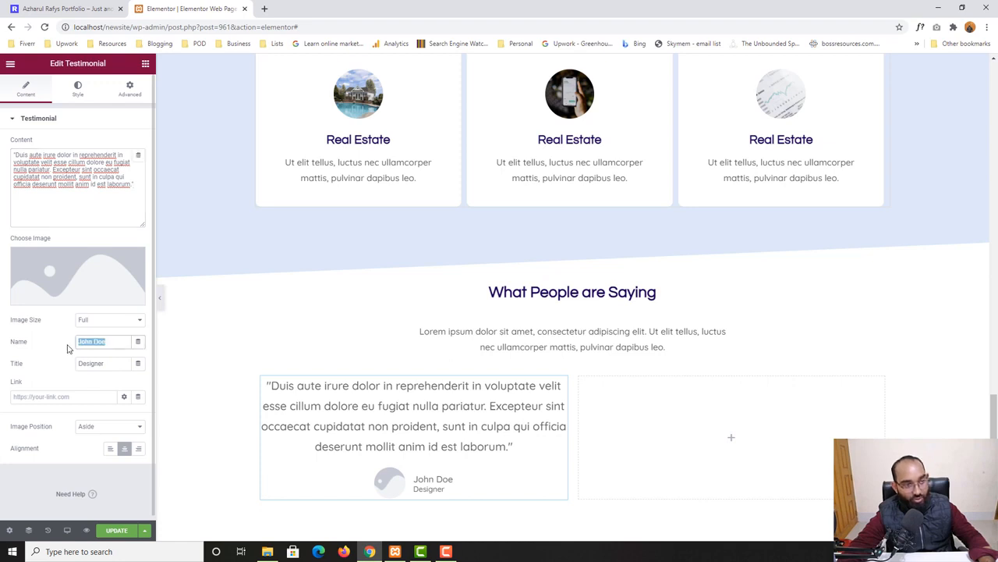
pyautogui.press('BackSpace')
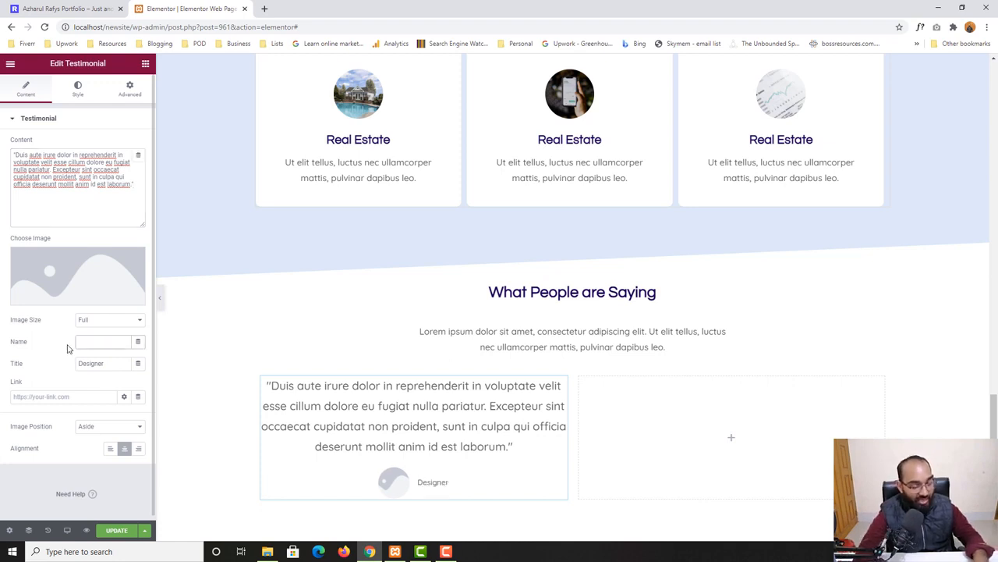
pyautogui.hotkey('ctrl', 'v')
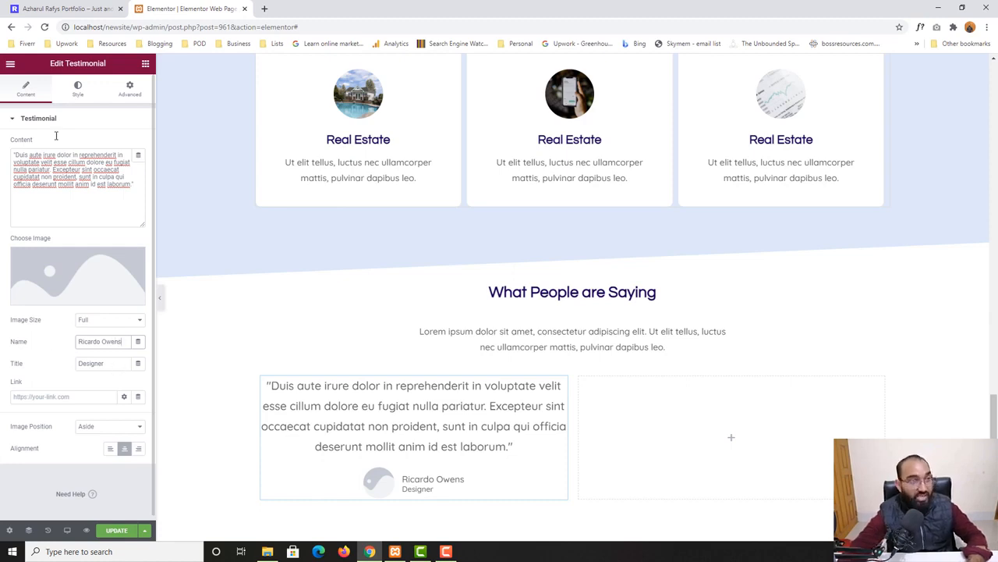
# Retype the testimonial's Title as Designer, matching the home page card
pyautogui.click(54, 7)
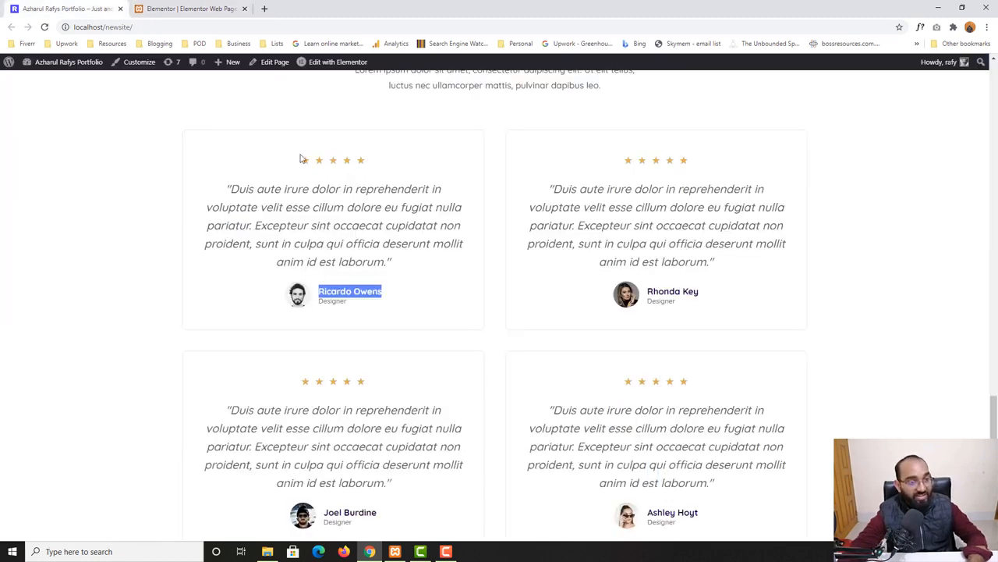
pyautogui.click(183, 7)
pyautogui.moveTo(110, 363); pyautogui.dragTo(49, 371)
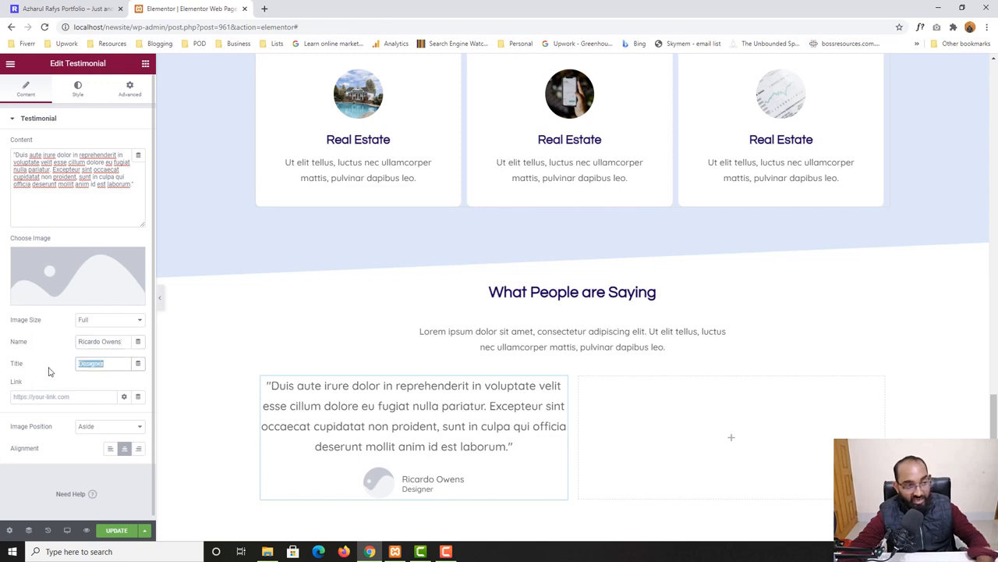
pyautogui.press('BackSpace')
pyautogui.write('Devl')
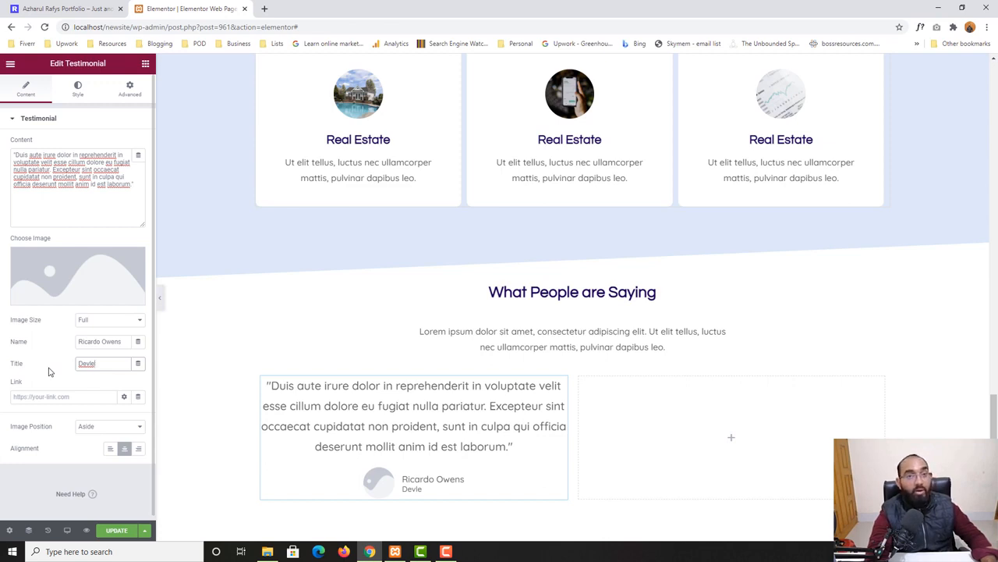
pyautogui.write('er')
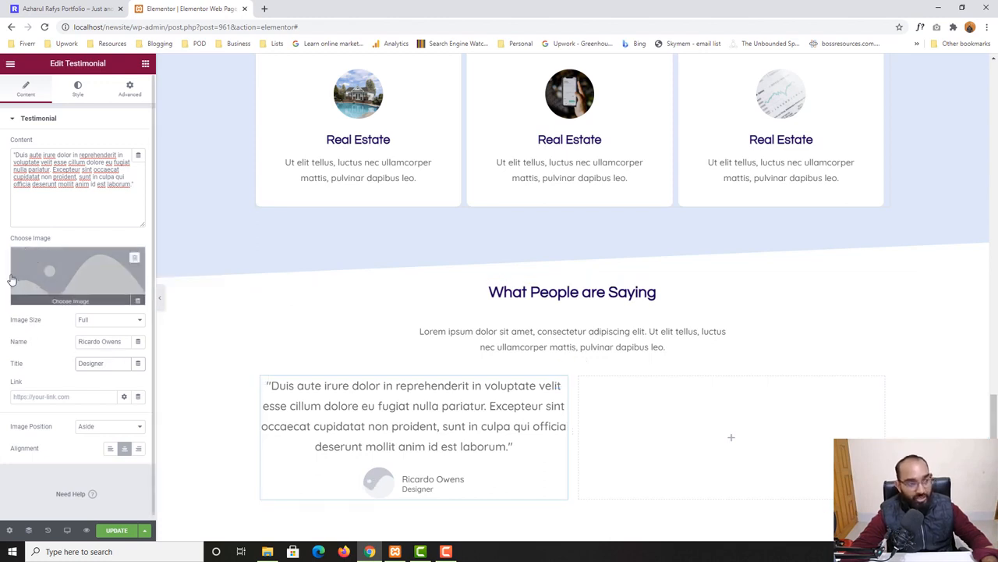
# Set the testimonial image to the bearded man's portrait from the Media Library
pyautogui.click(68, 298)
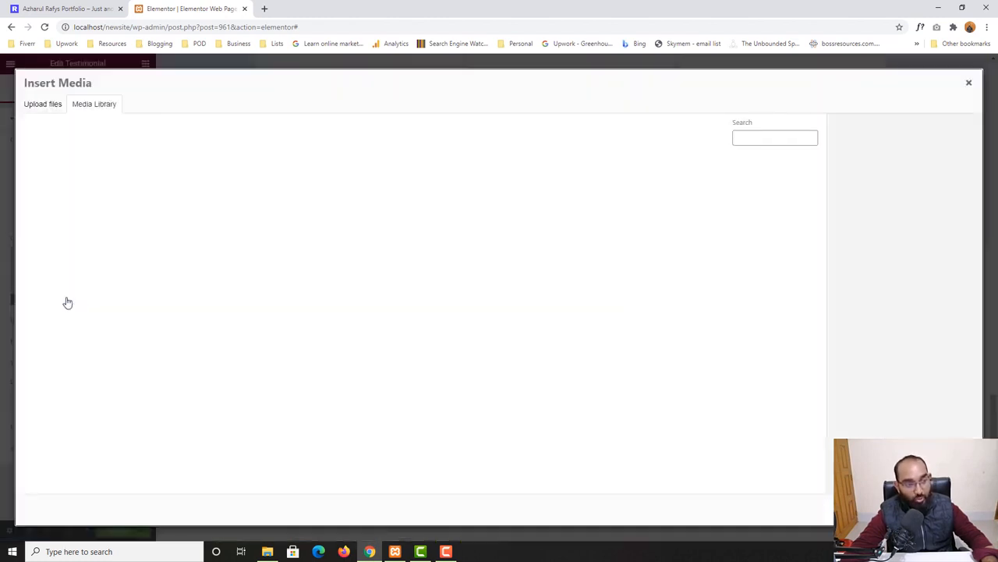
pyautogui.click(36, 111)
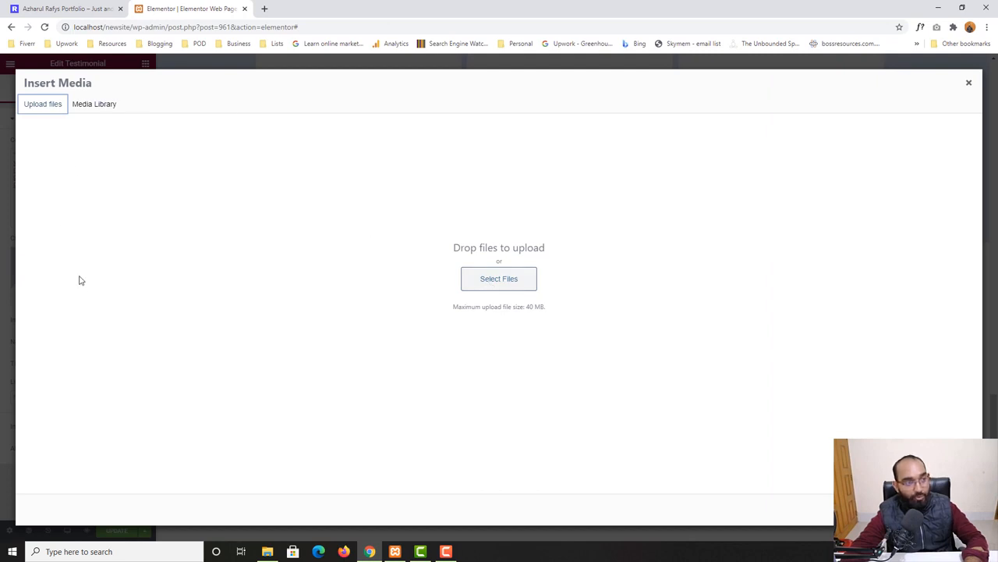
pyautogui.click(66, 8)
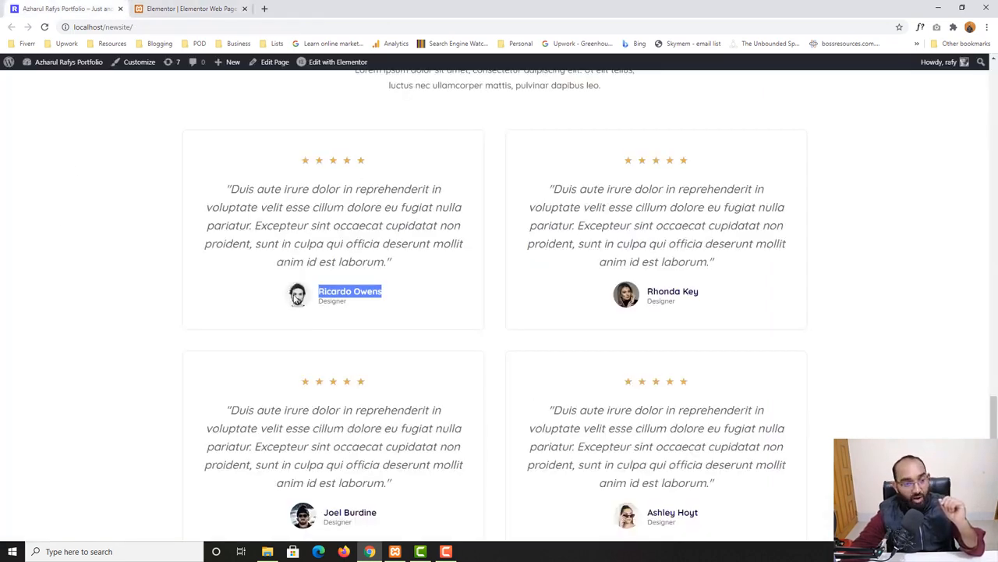
pyautogui.moveTo(297, 295)
pyautogui.mouseDown()
pyautogui.moveTo(315, 287)
pyautogui.moveTo(302, 291)
pyautogui.mouseUp()
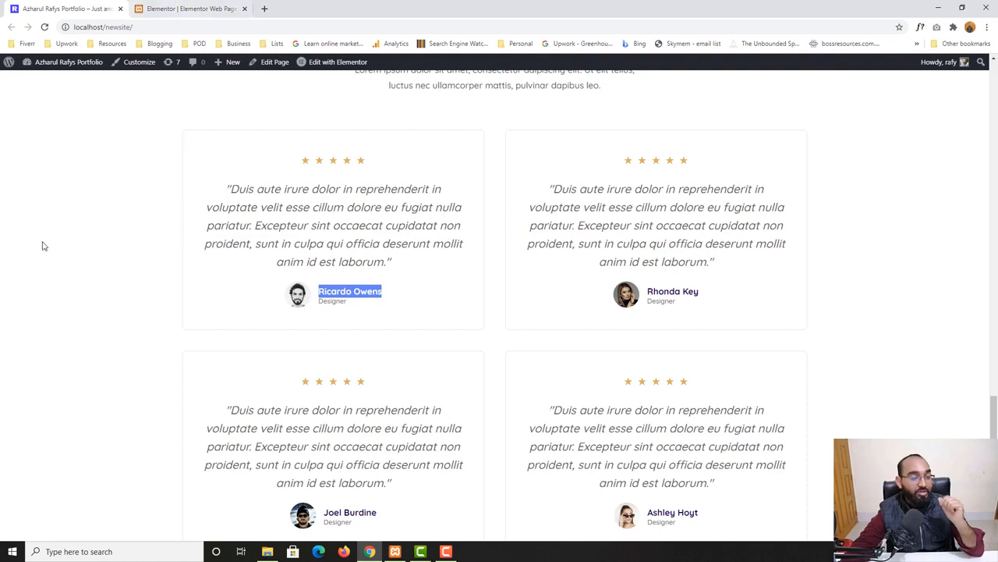
pyautogui.click(164, 6)
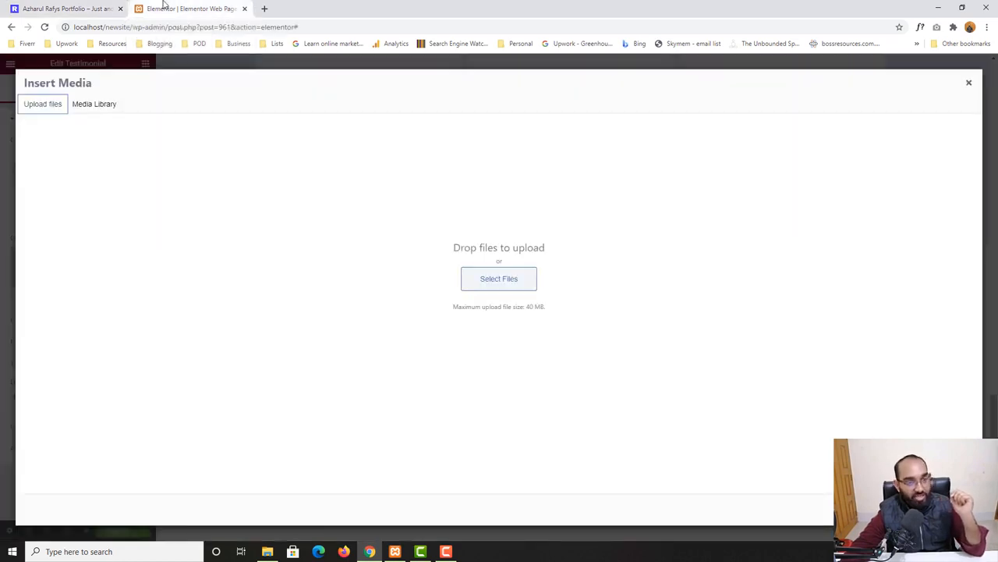
pyautogui.click(91, 105)
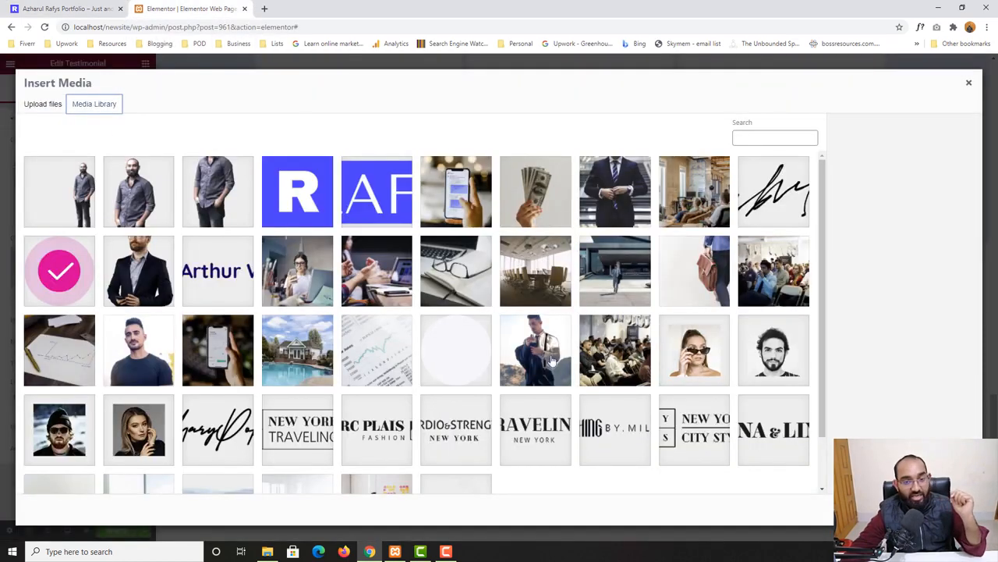
pyautogui.click(780, 353)
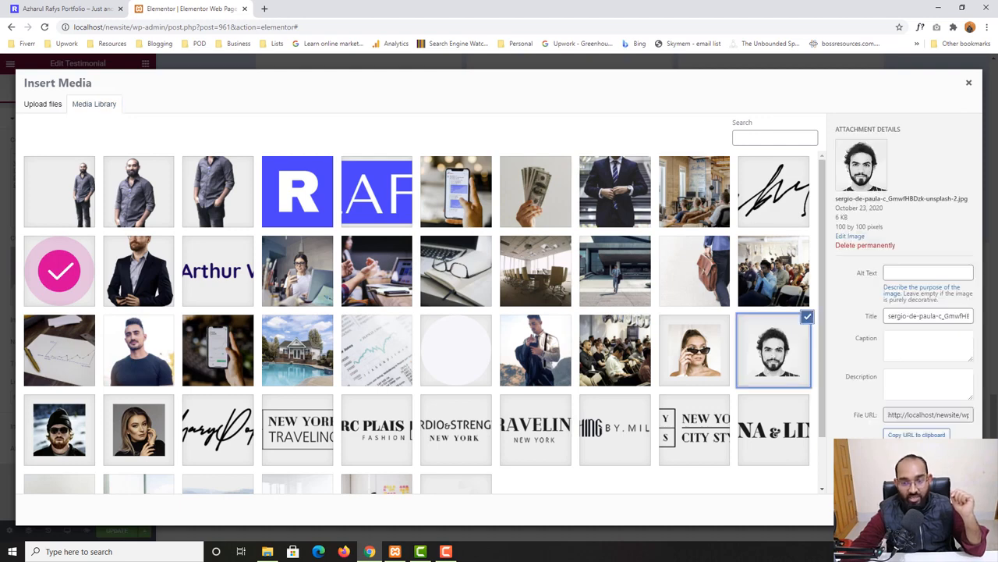
pyautogui.click(946, 509)
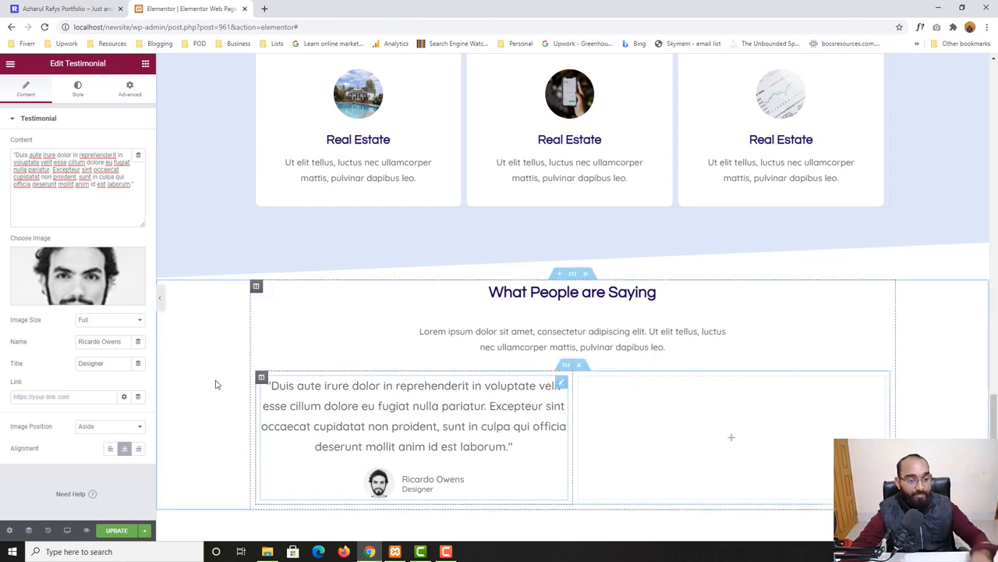
# Try the Top image position, then switch it back to Aside
pyautogui.click(59, 6)
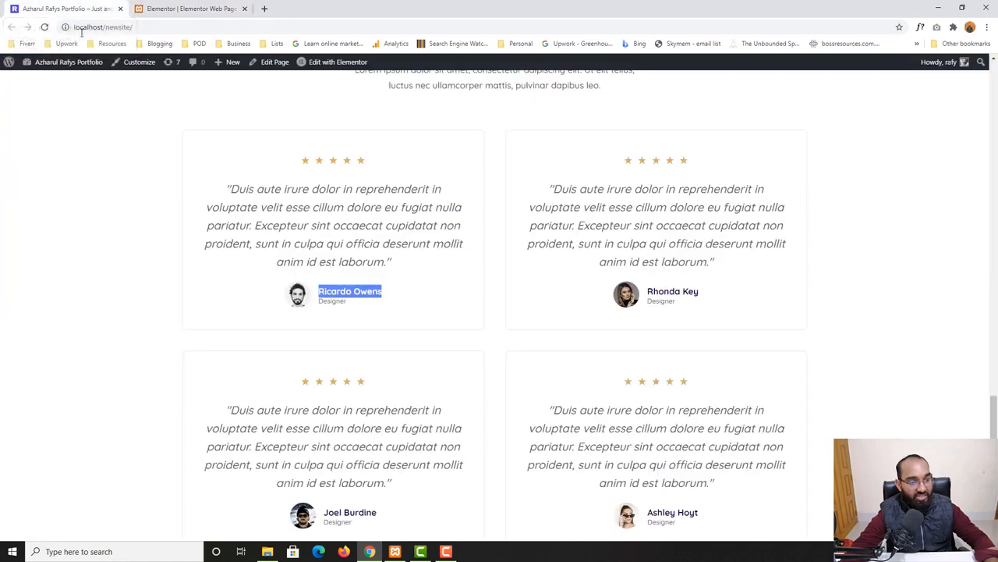
pyautogui.moveTo(308, 161); pyautogui.dragTo(367, 163)
pyautogui.click(188, 9)
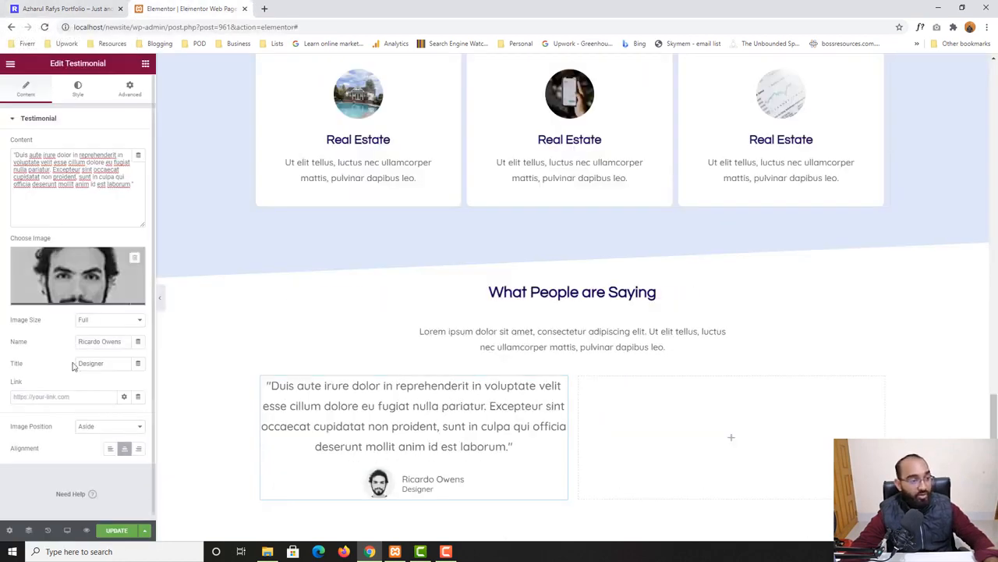
pyautogui.click(95, 422)
pyautogui.click(87, 441)
pyautogui.click(95, 424)
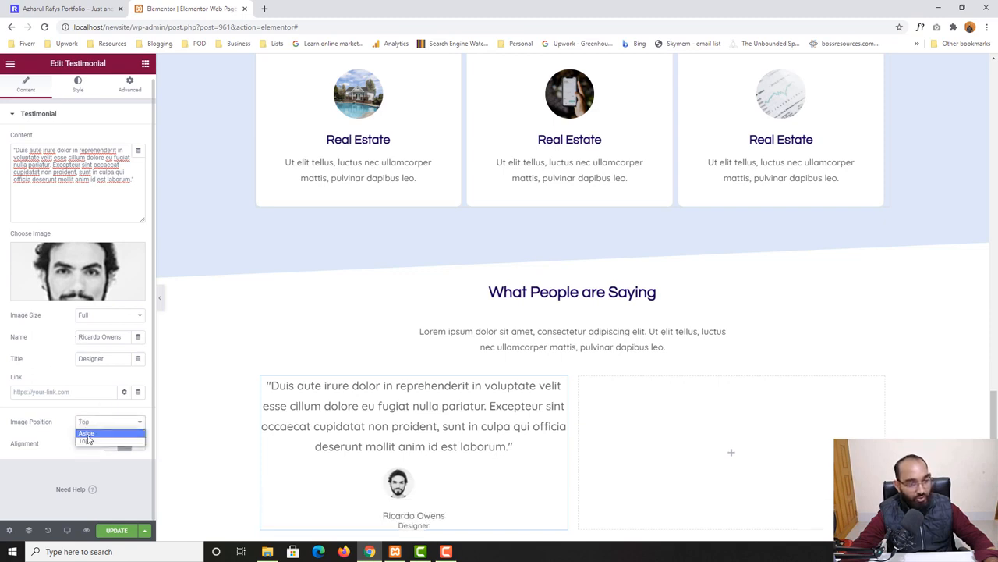
pyautogui.click(87, 433)
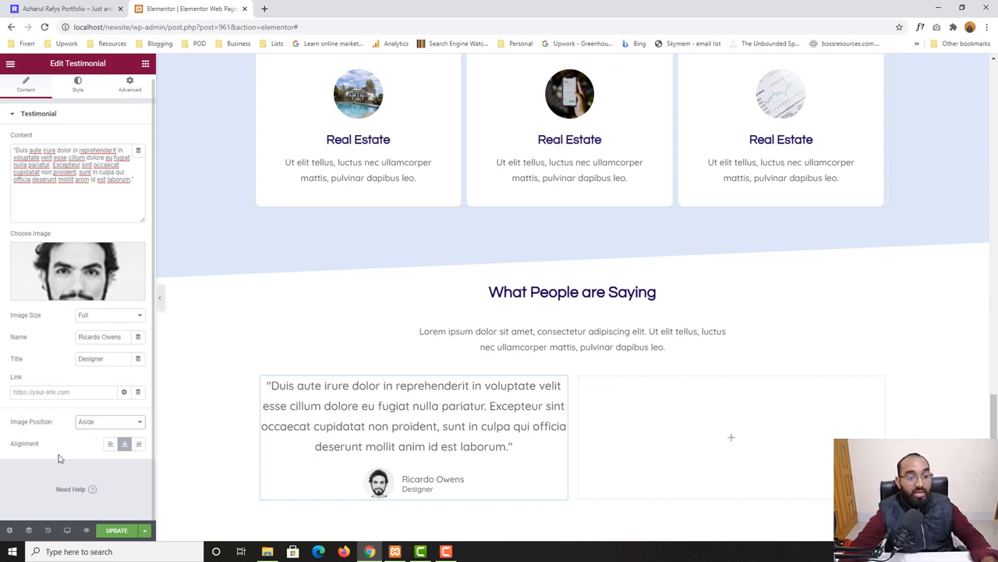
# Add a Star Rating widget above the testimonial quote in the left column
pyautogui.click(66, 9)
pyautogui.click(318, 163)
pyautogui.click(188, 9)
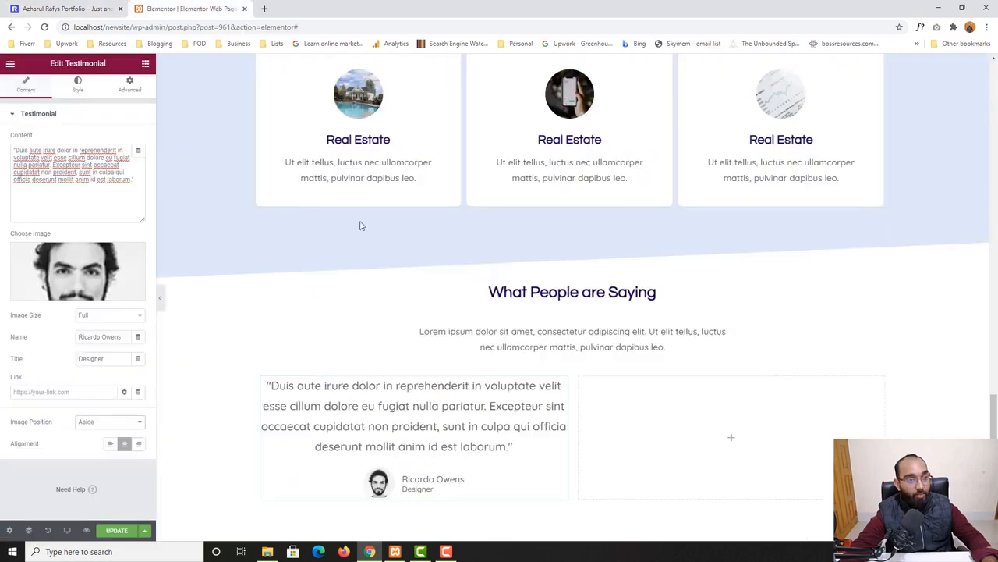
pyautogui.click(145, 64)
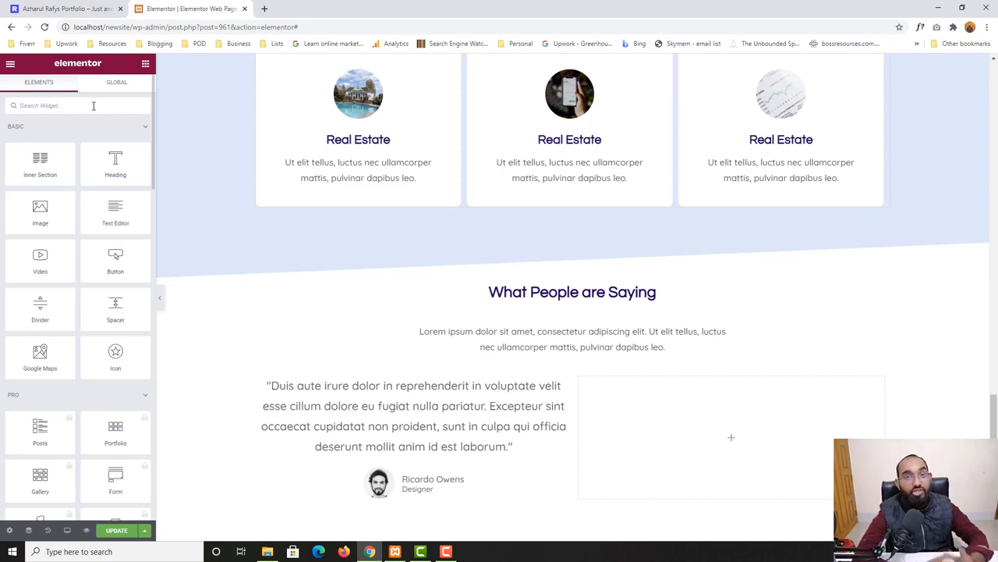
pyautogui.click(93, 106)
pyautogui.write('star')
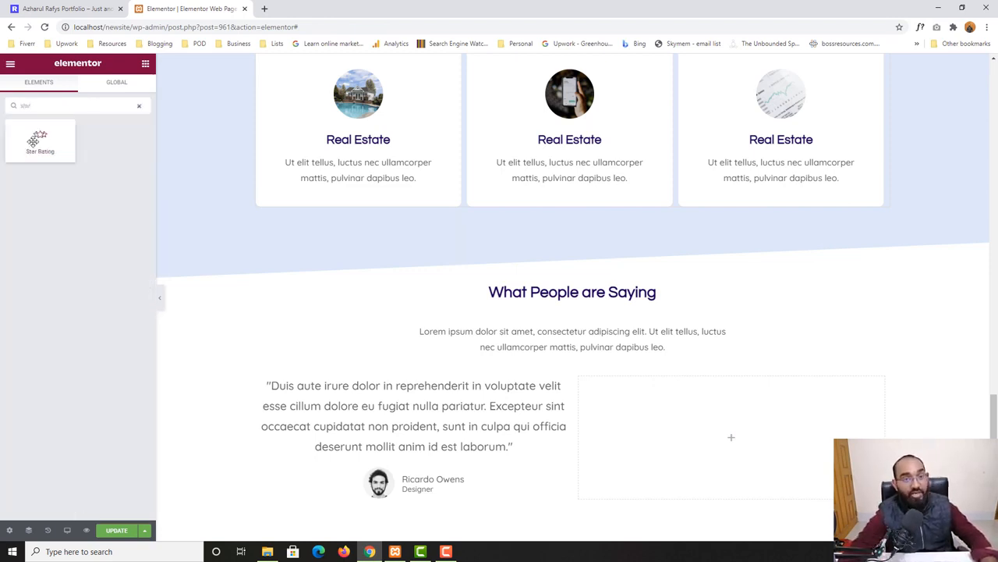
pyautogui.moveTo(34, 140); pyautogui.dragTo(379, 389)
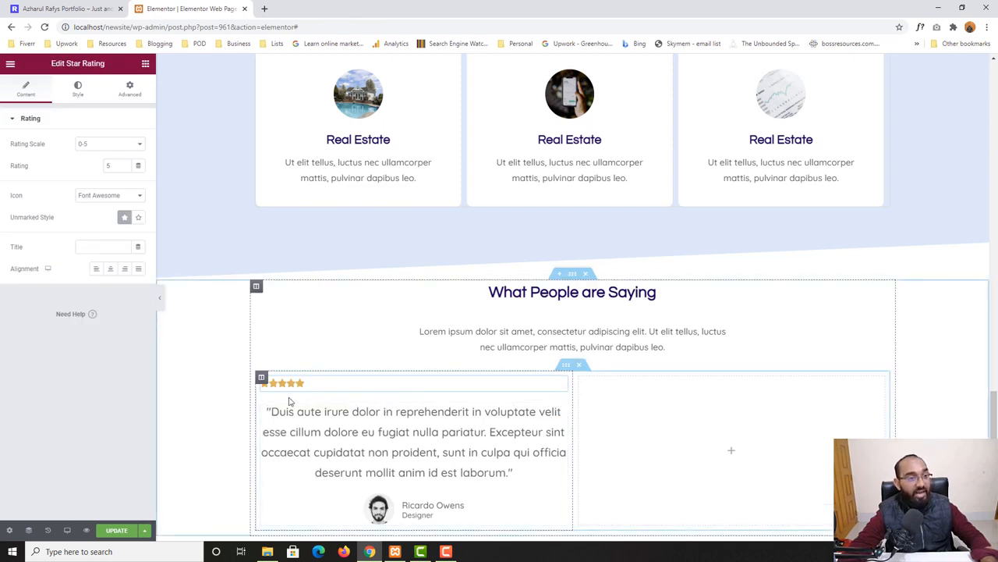
# Center the star rating and set its icon to Unicode
pyautogui.click(111, 270)
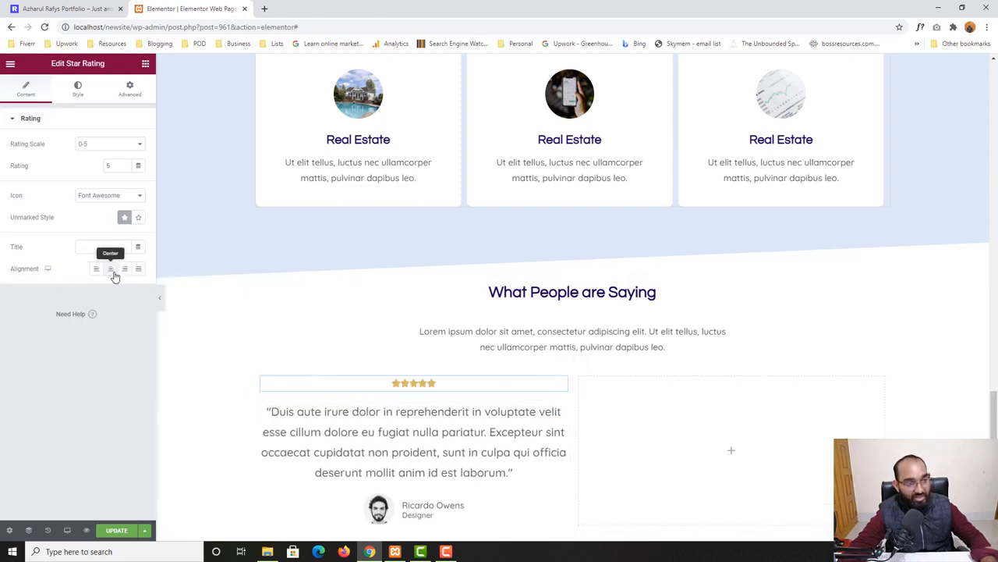
pyautogui.click(67, 8)
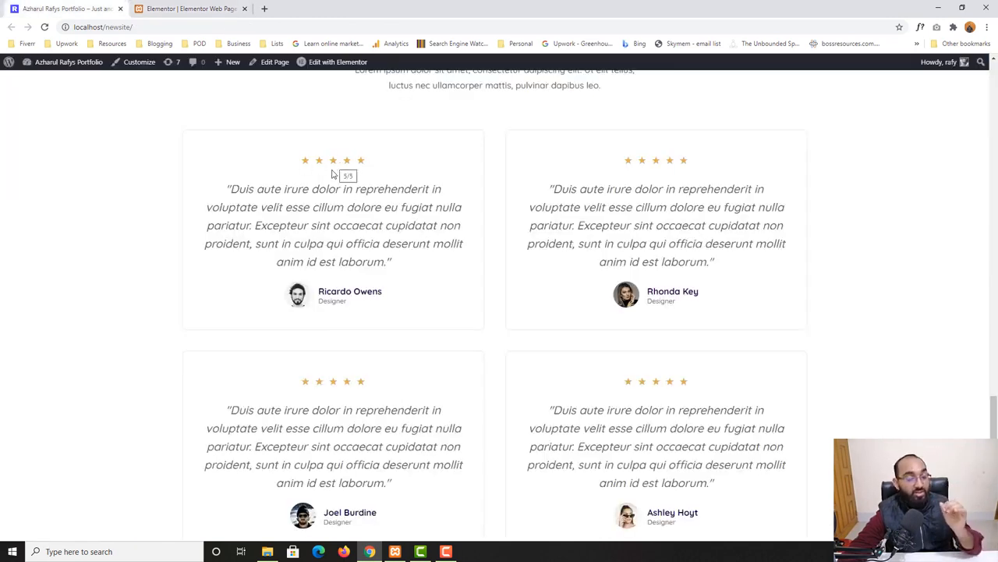
pyautogui.click(192, 6)
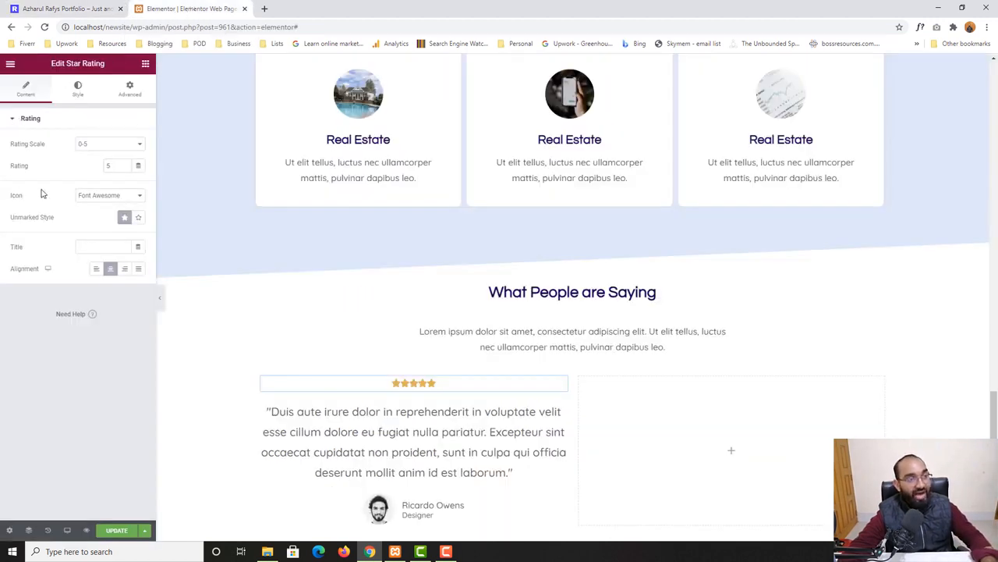
pyautogui.click(95, 196)
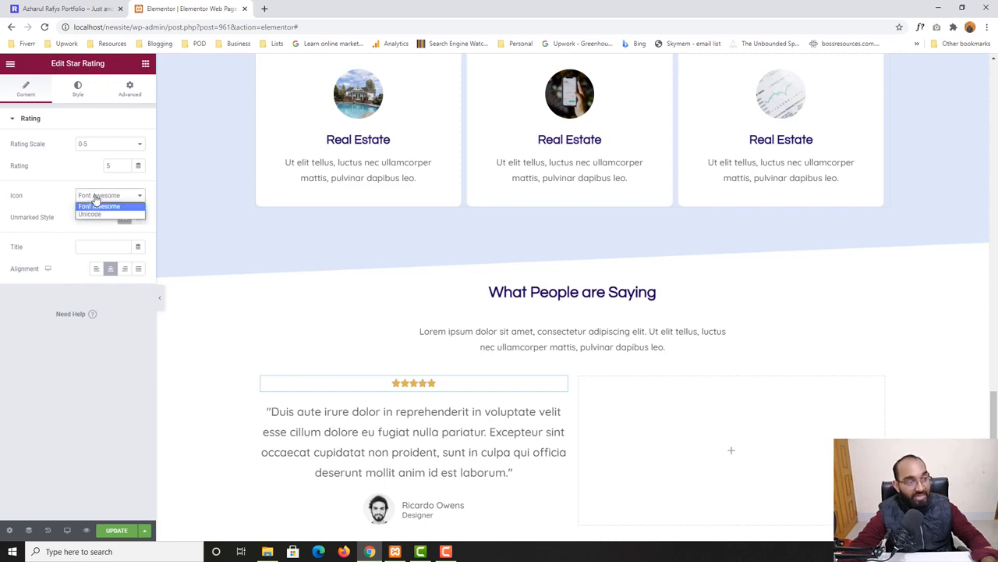
pyautogui.click(83, 215)
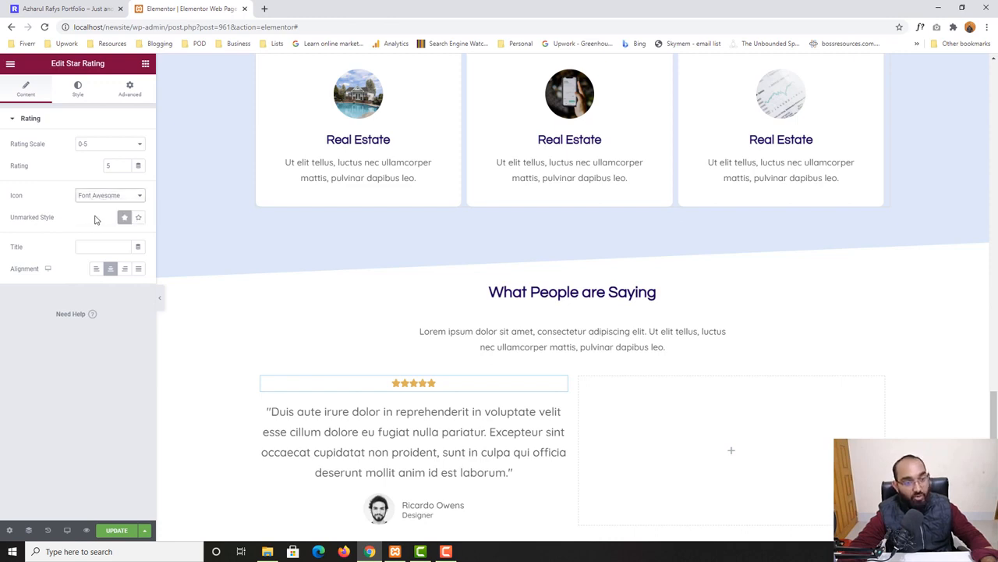
# Compare the star rating with the stars on the home page testimonial card
pyautogui.click(68, 8)
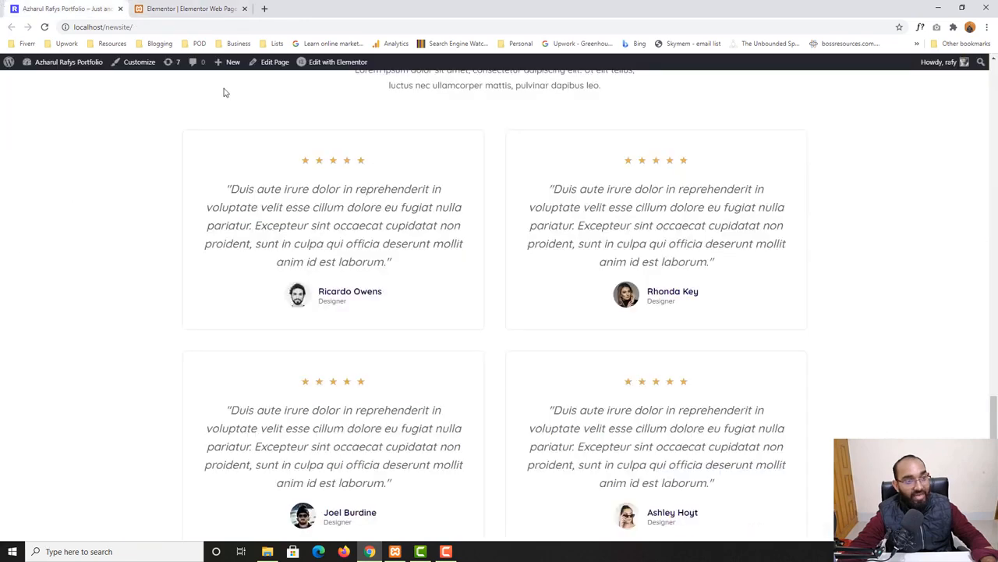
pyautogui.click(181, 8)
pyautogui.click(69, 9)
pyautogui.click(181, 7)
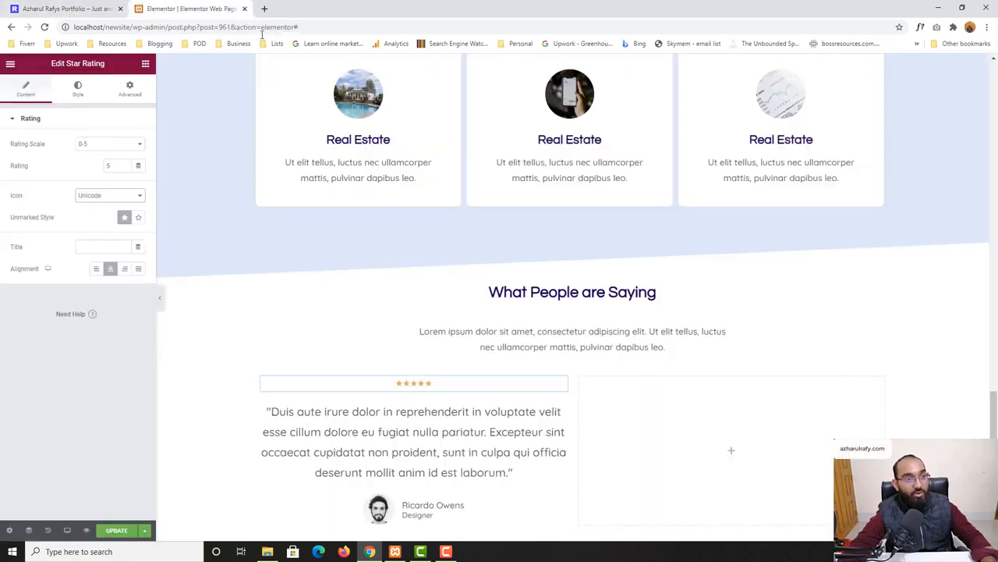
pyautogui.click(121, 16)
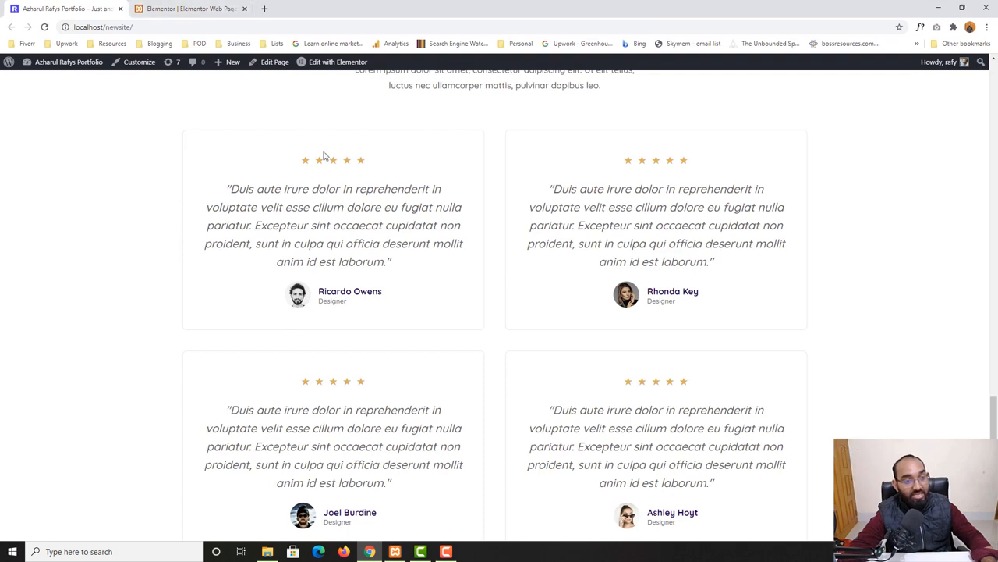
pyautogui.click(184, 8)
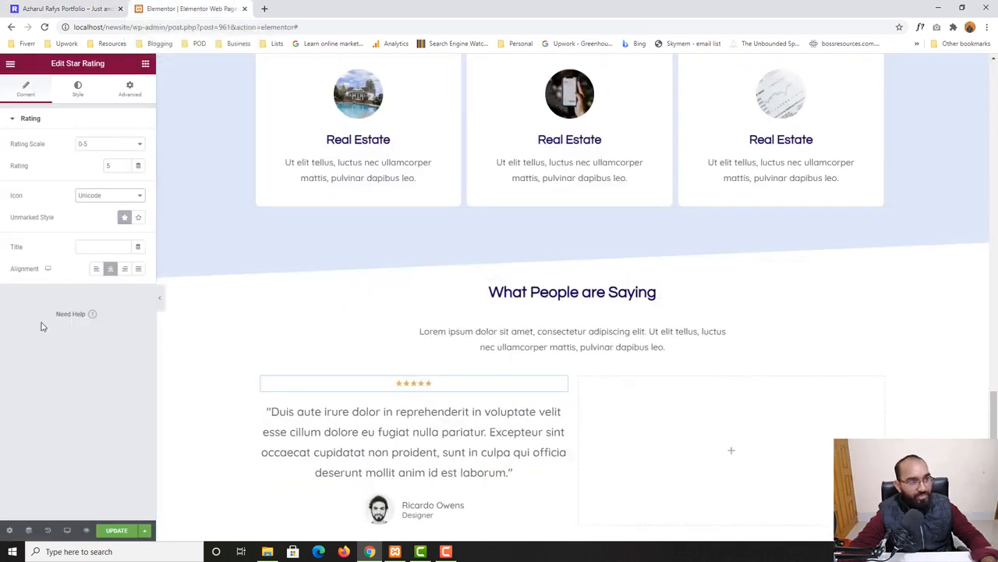
# Set the stars' size to 20 and their spacing to 15
pyautogui.click(78, 93)
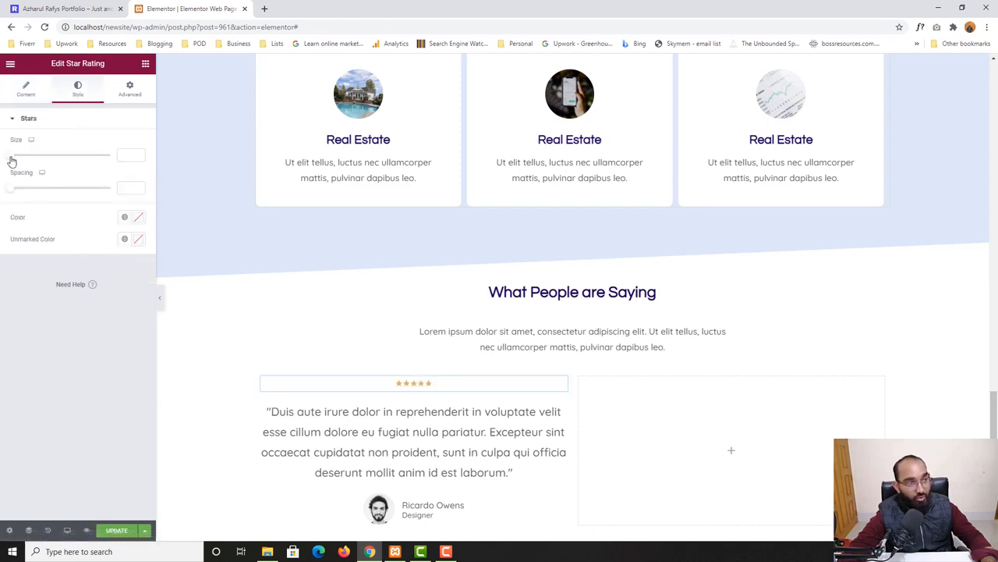
pyautogui.moveTo(11, 160); pyautogui.dragTo(56, 164)
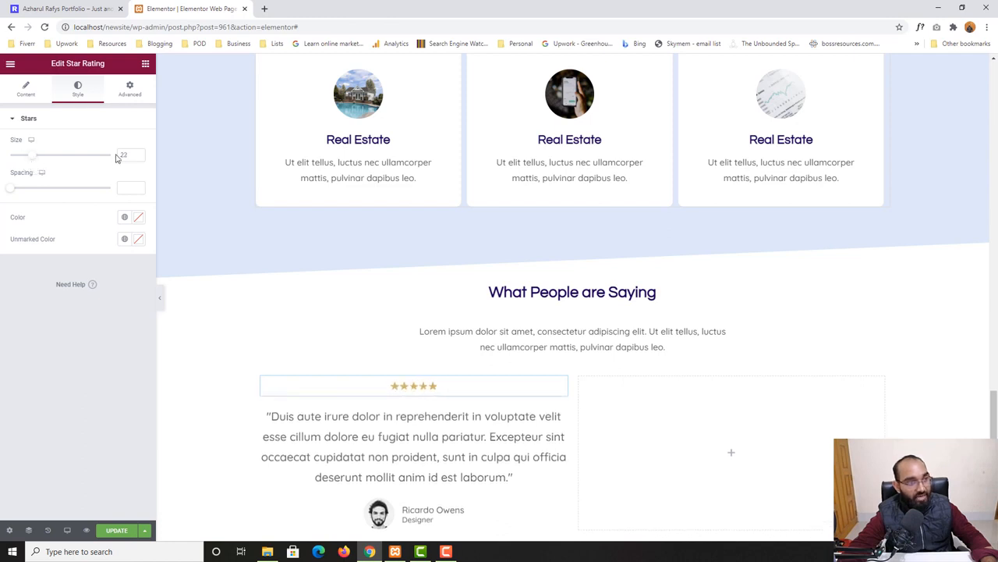
pyautogui.write('15')
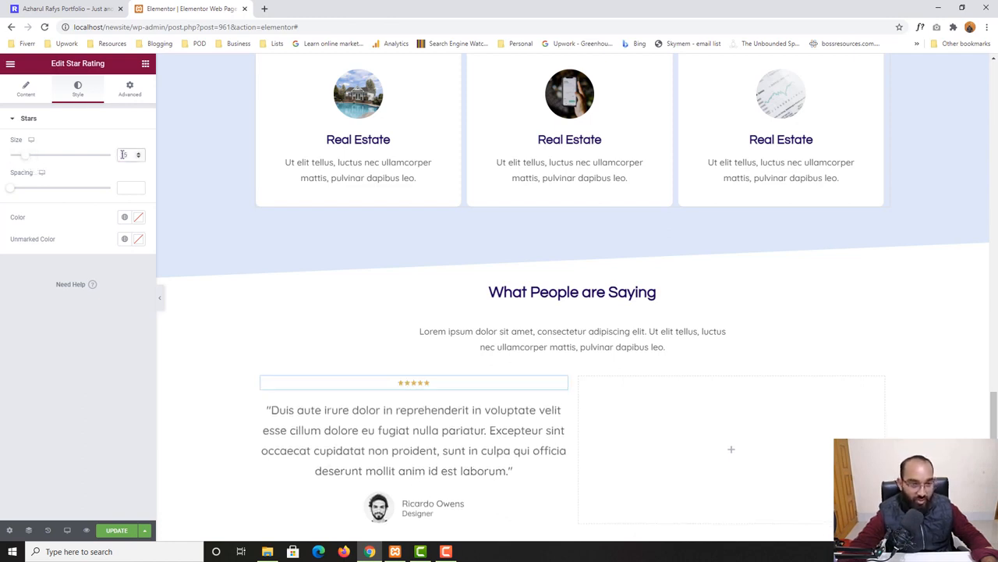
pyautogui.doubleClick(122, 155)
pyautogui.write('20')
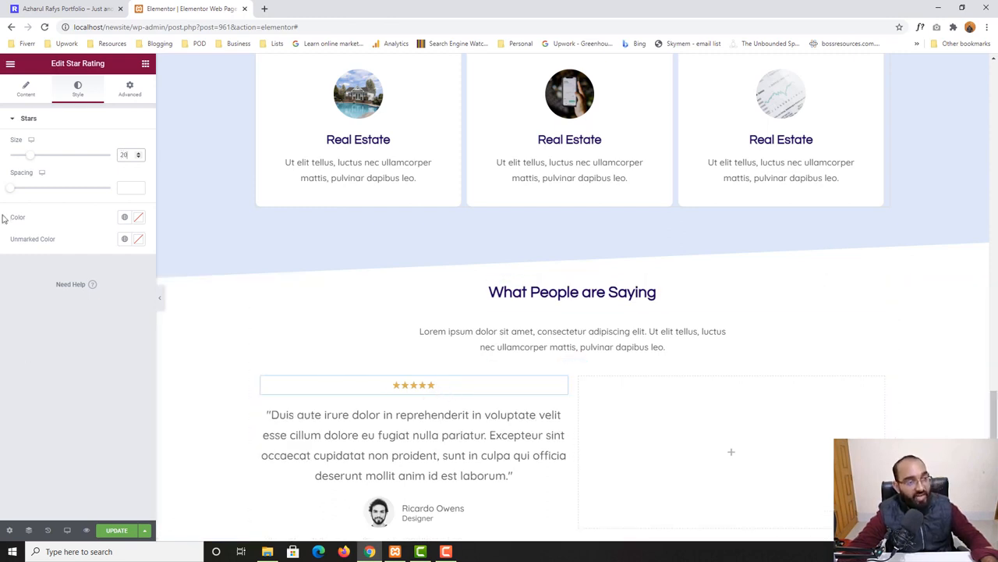
pyautogui.moveTo(10, 195); pyautogui.dragTo(46, 201)
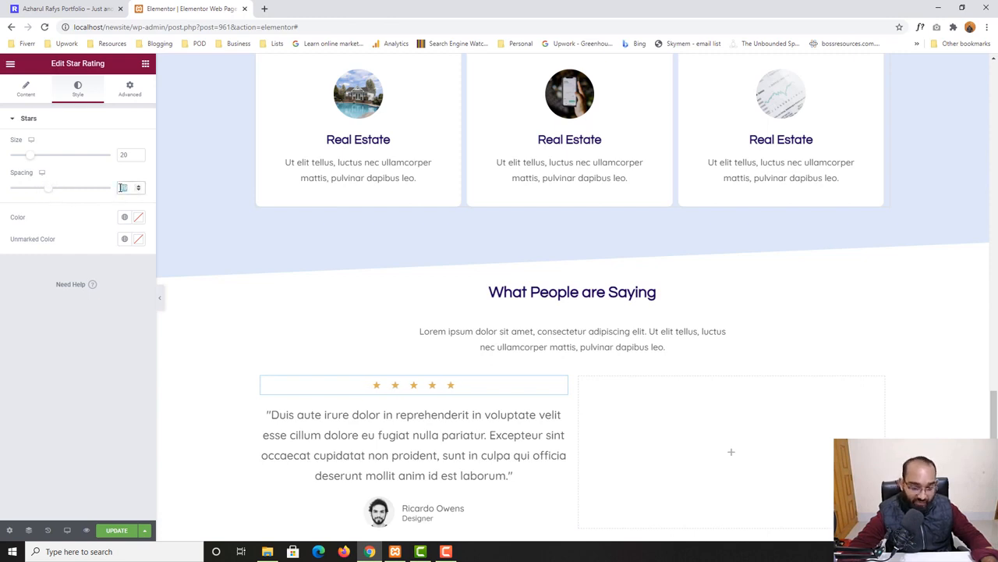
pyautogui.write('15')
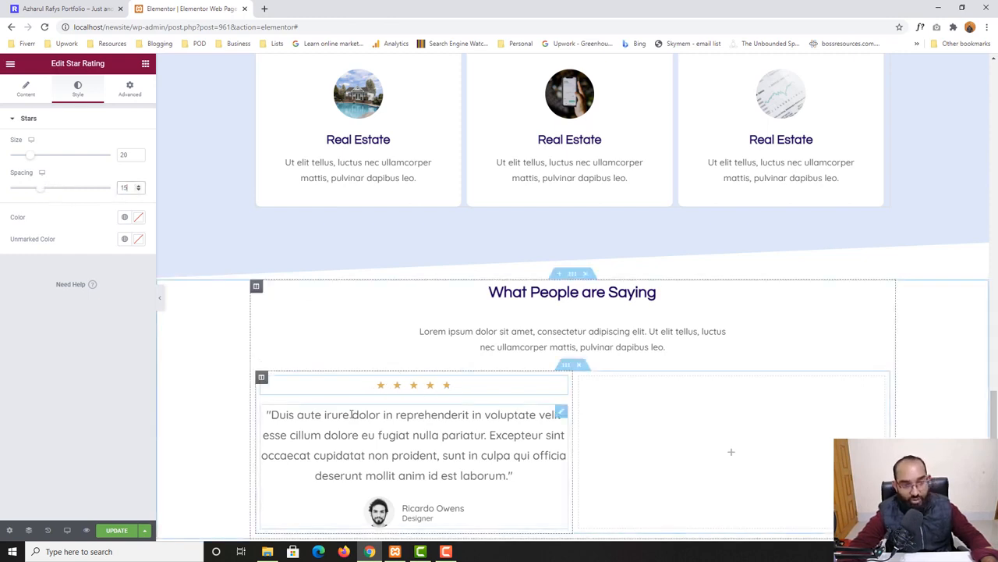
# Compare the edited testimonial column in the editor with the testimonial cards on the home page
pyautogui.click(75, 8)
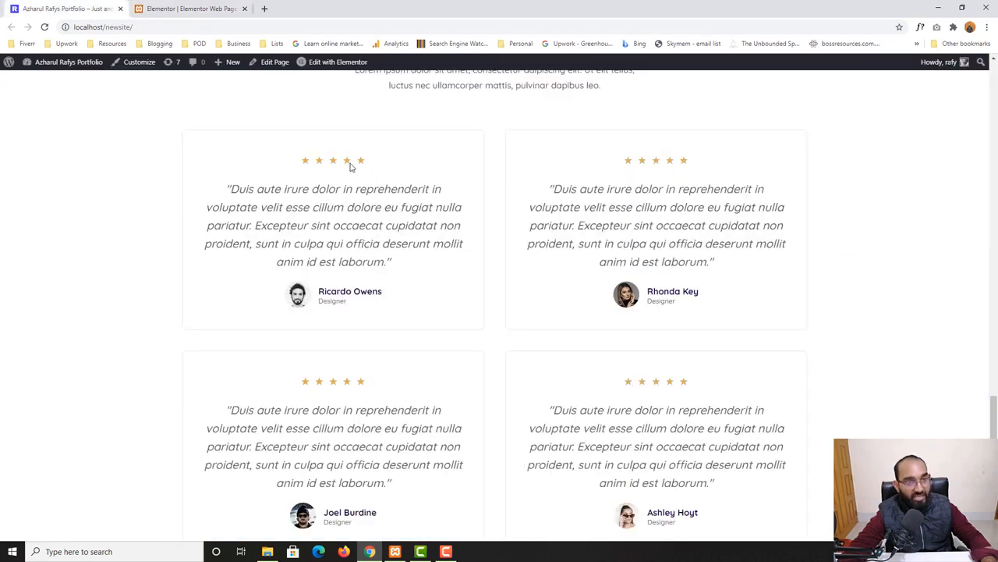
pyautogui.click(205, 6)
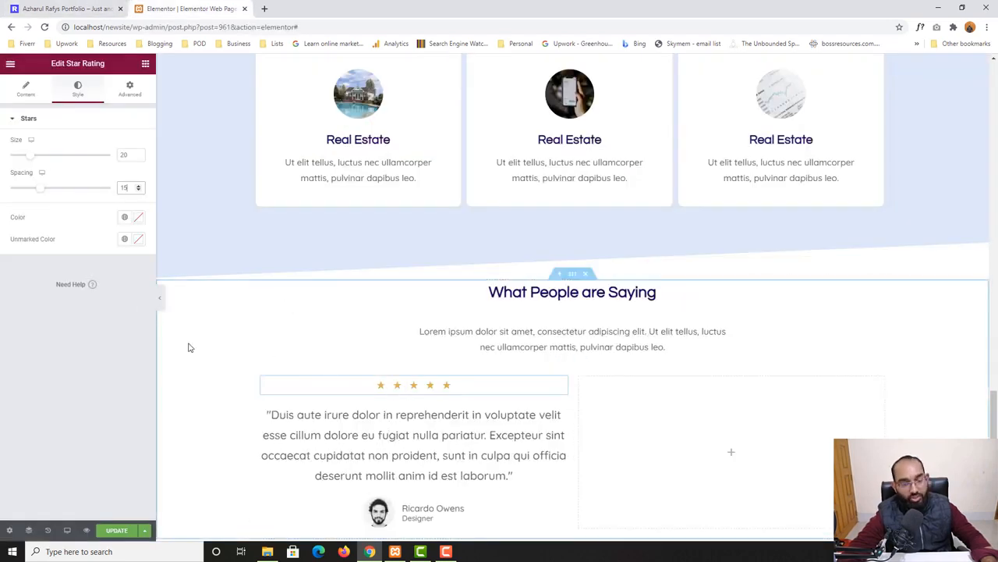
pyautogui.scroll(-2, 402, 403)
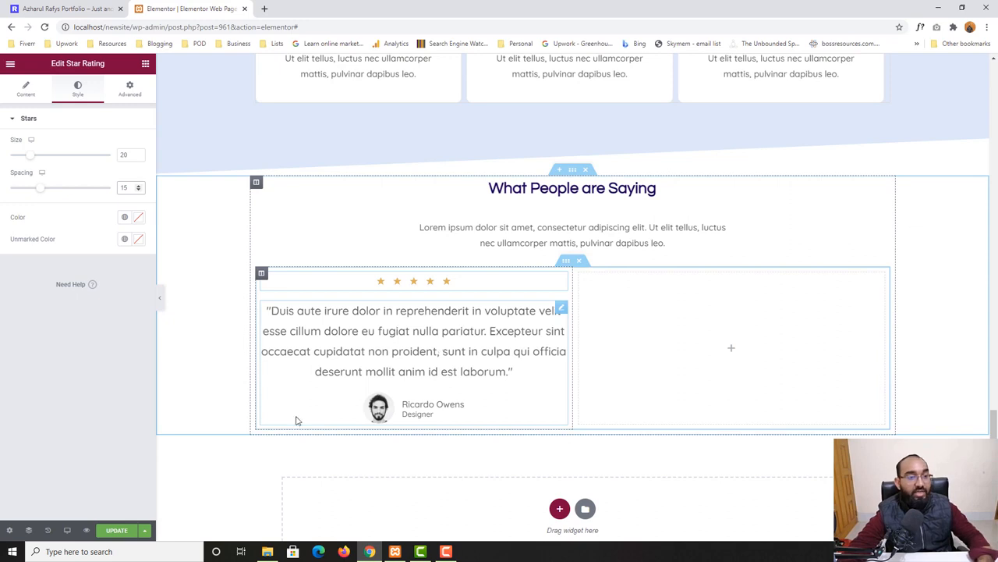
pyautogui.click(74, 7)
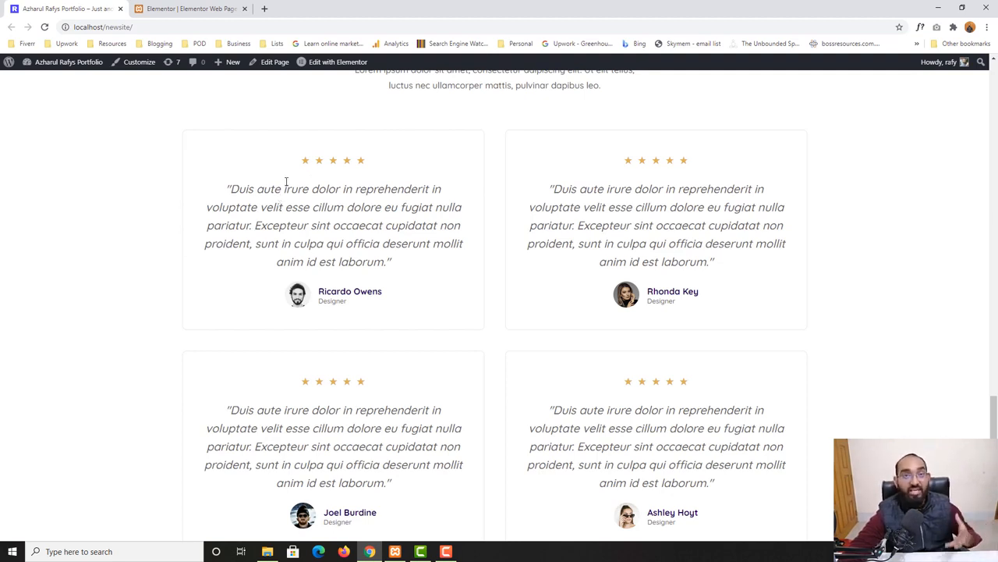
pyautogui.click(183, 9)
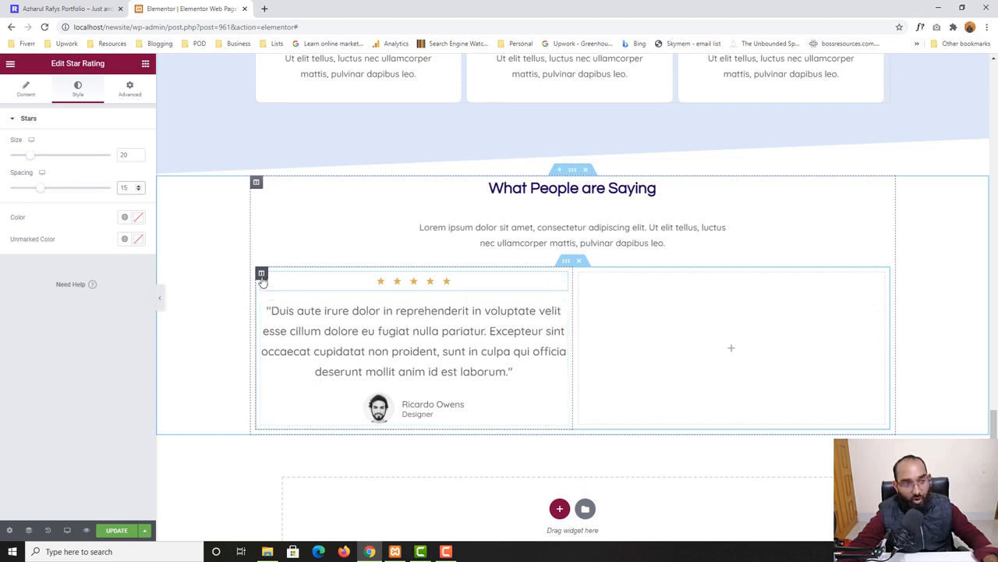
# Give the left testimonial column a solid 1 px border in light grey
pyautogui.click(261, 274)
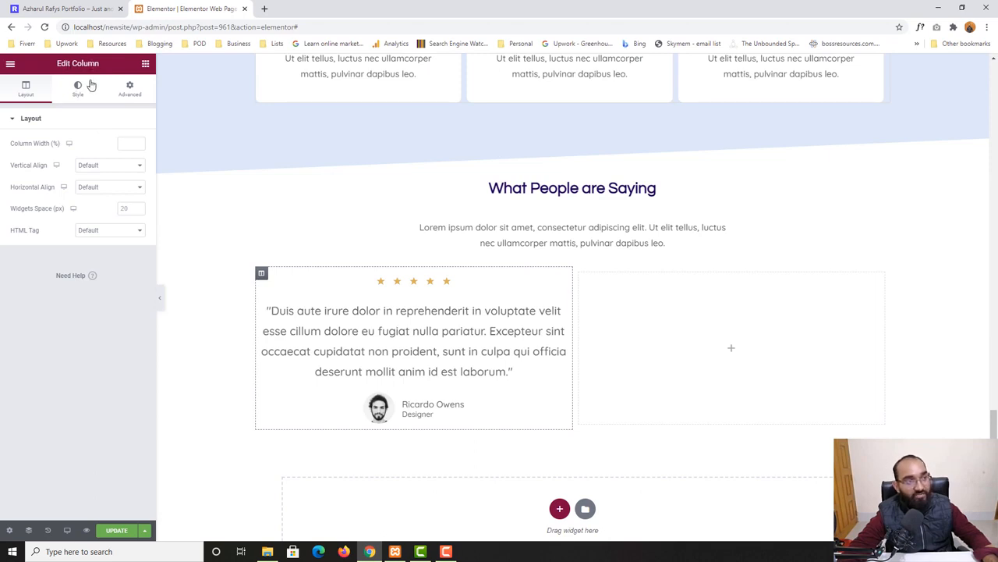
pyautogui.click(77, 92)
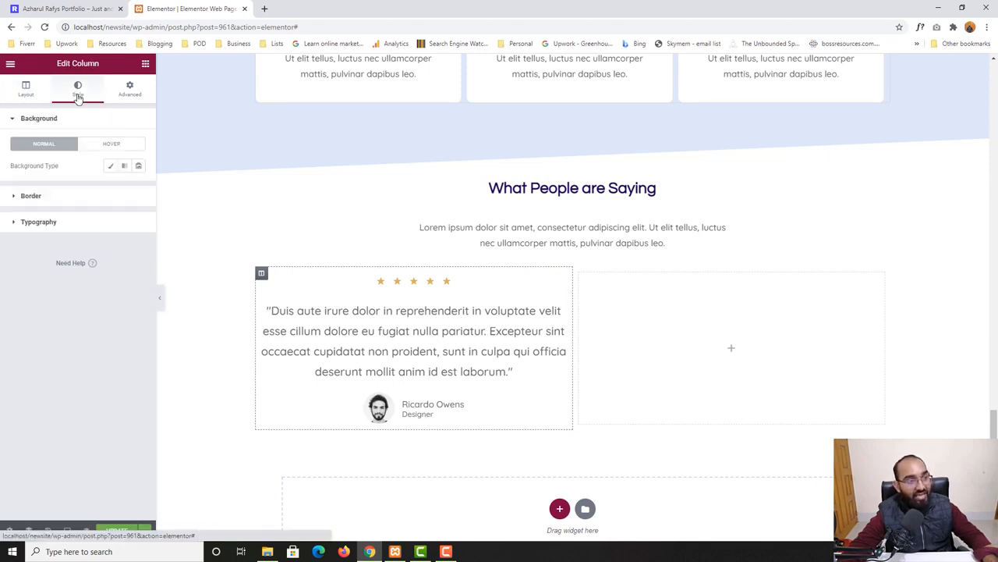
pyautogui.click(28, 199)
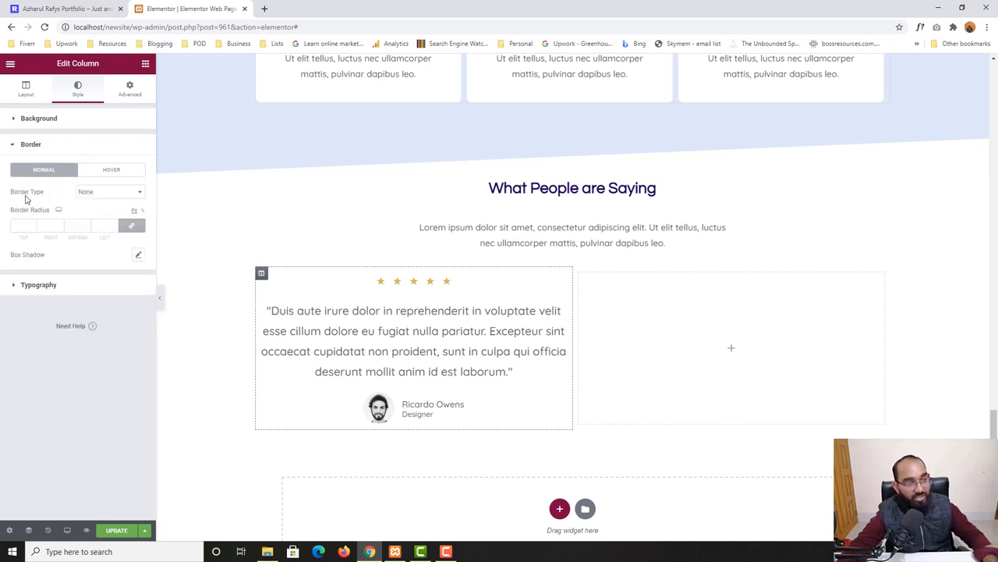
pyautogui.click(101, 200)
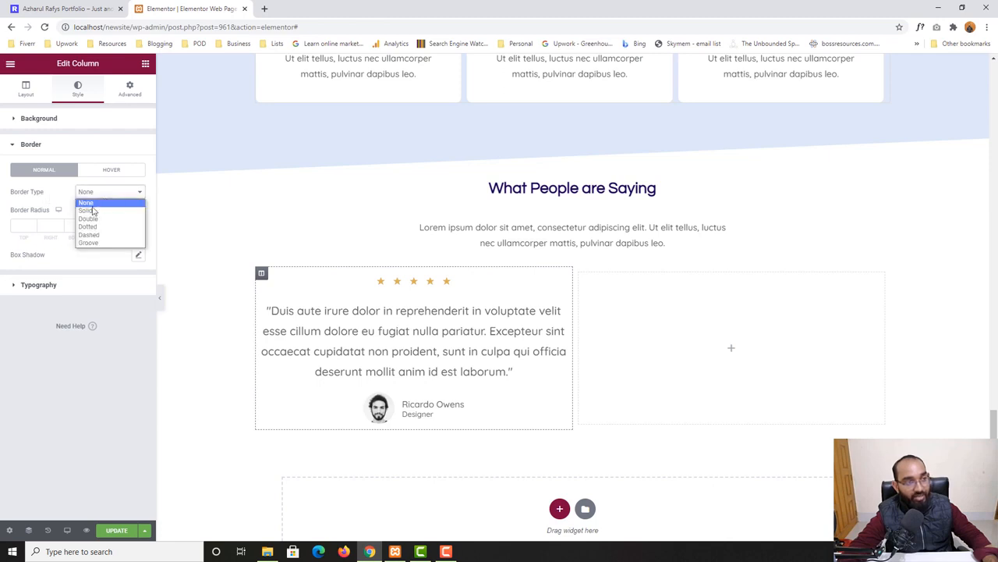
pyautogui.click(91, 211)
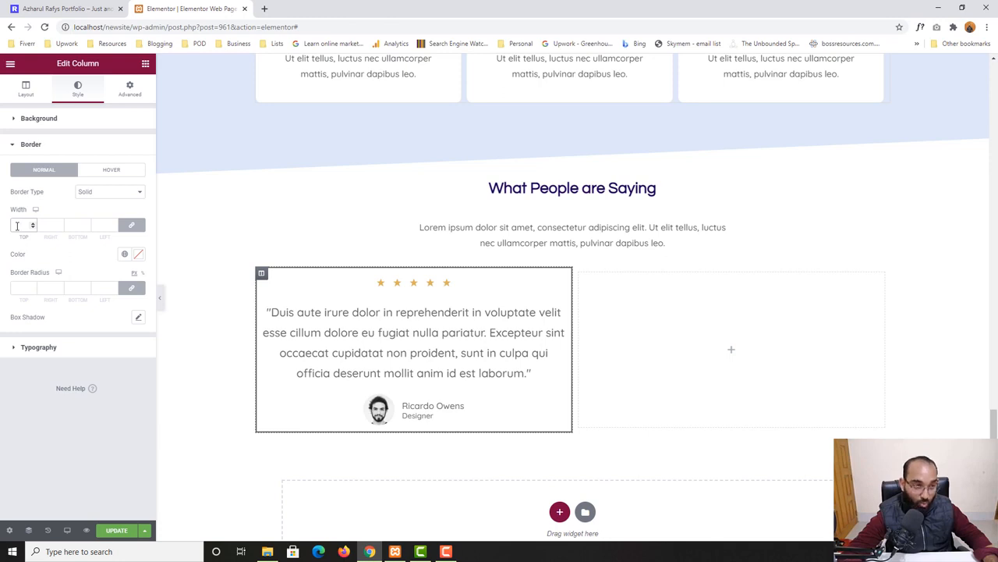
pyautogui.click(17, 225)
pyautogui.write('1')
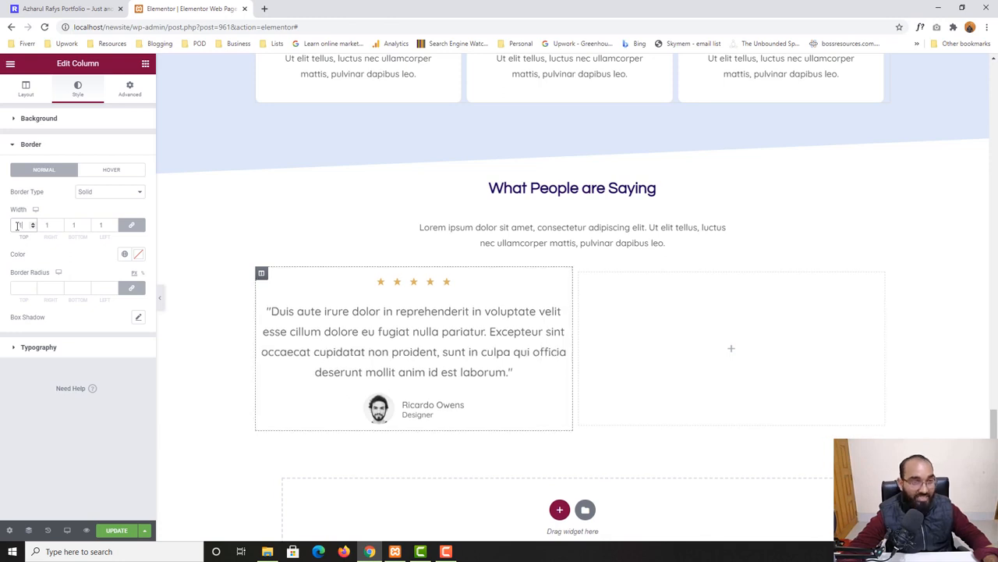
pyautogui.click(139, 256)
pyautogui.moveTo(26, 310); pyautogui.dragTo(19, 304)
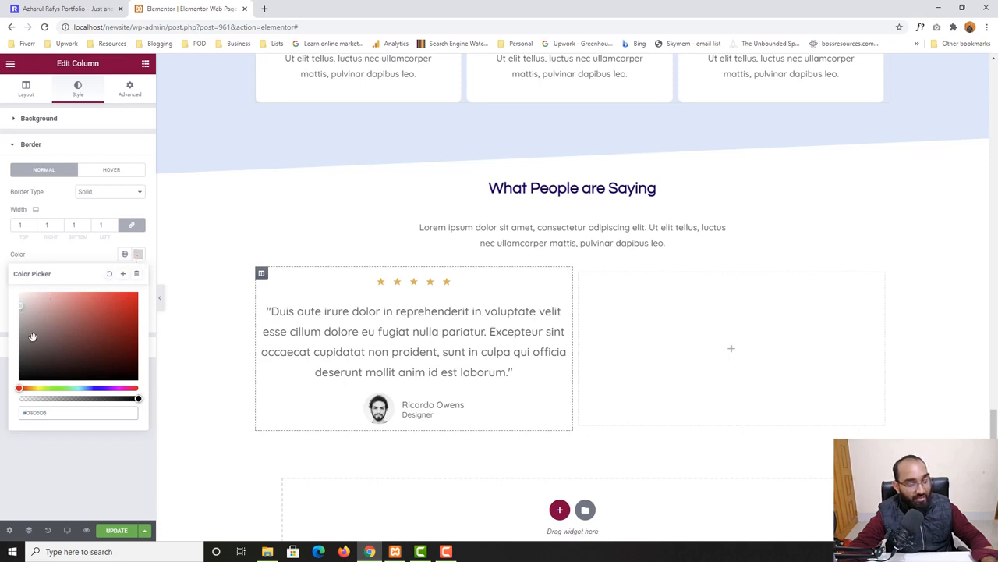
pyautogui.click(57, 464)
pyautogui.click(644, 347)
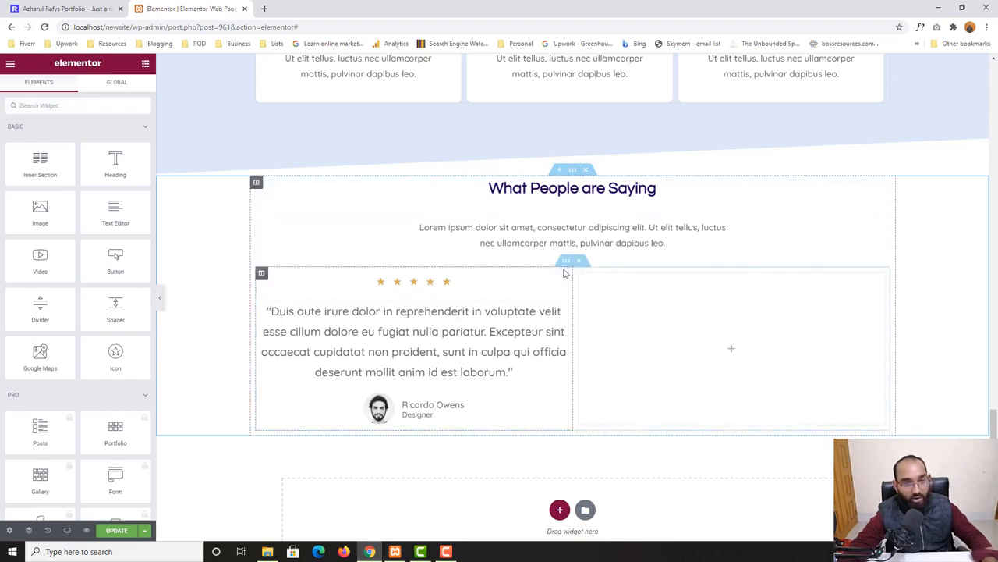
# Round the left column's border corners to 10 on all sides and update the page
pyautogui.click(76, 9)
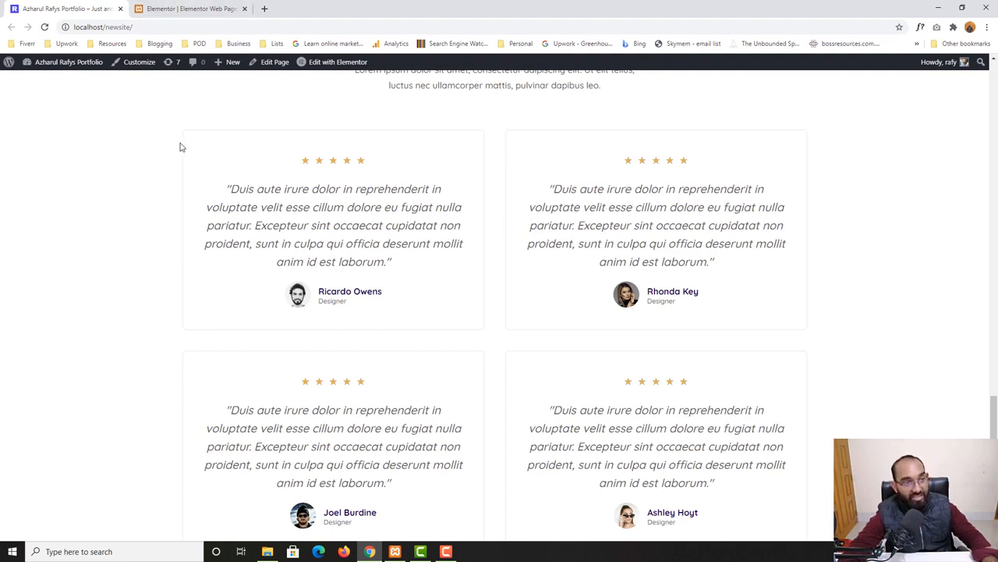
pyautogui.click(188, 7)
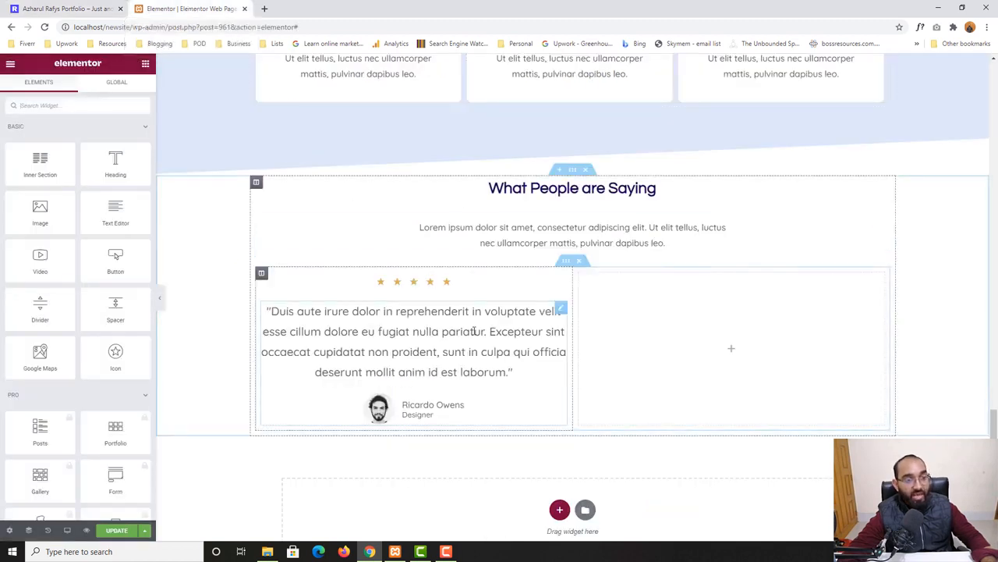
pyautogui.click(261, 274)
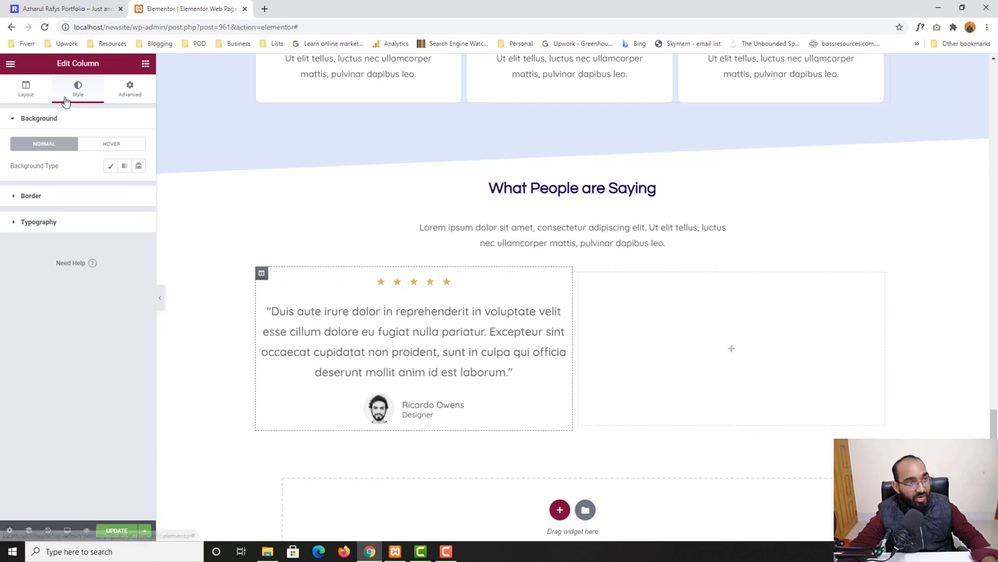
pyautogui.click(29, 198)
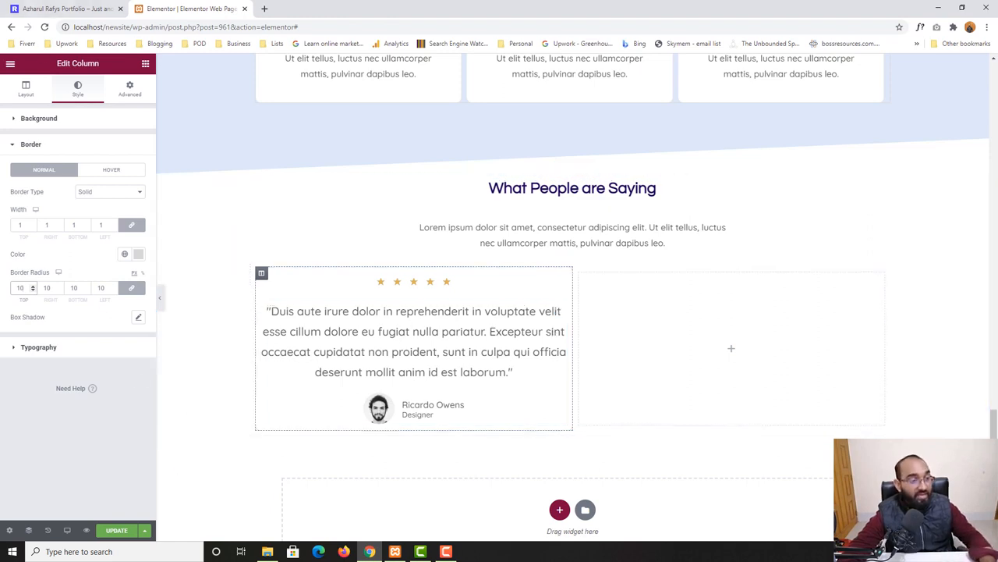
pyautogui.click(66, 9)
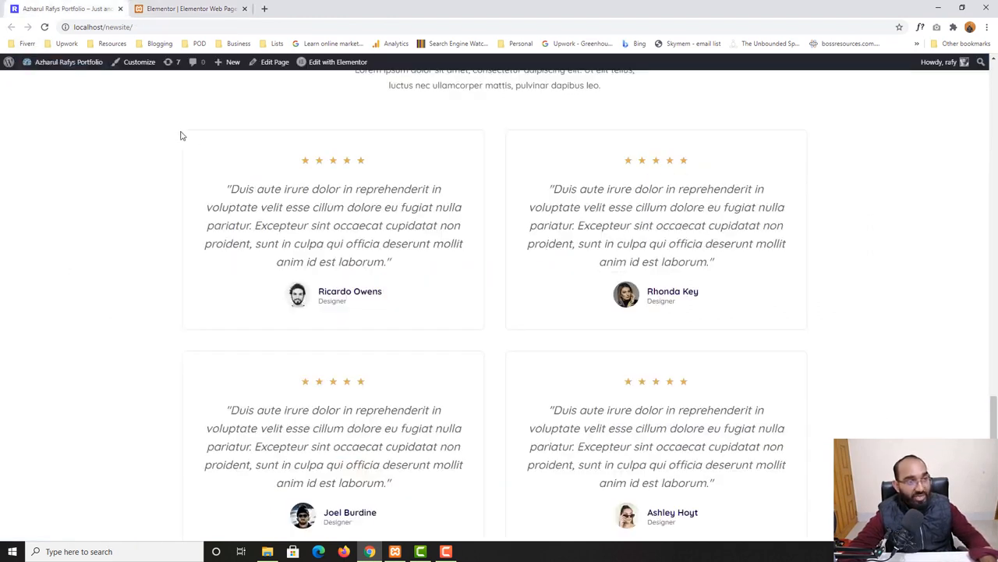
pyautogui.click(161, 8)
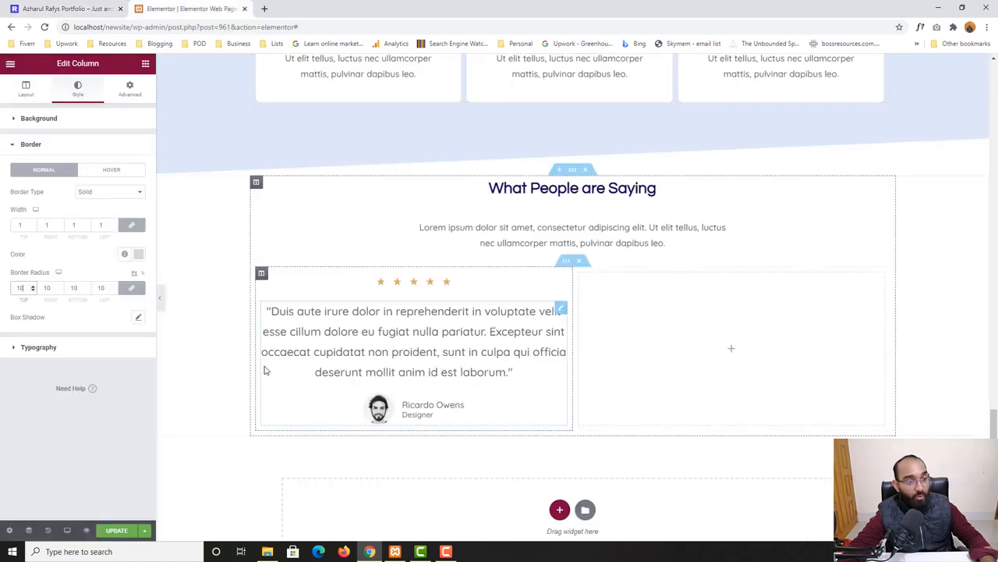
pyautogui.click(117, 531)
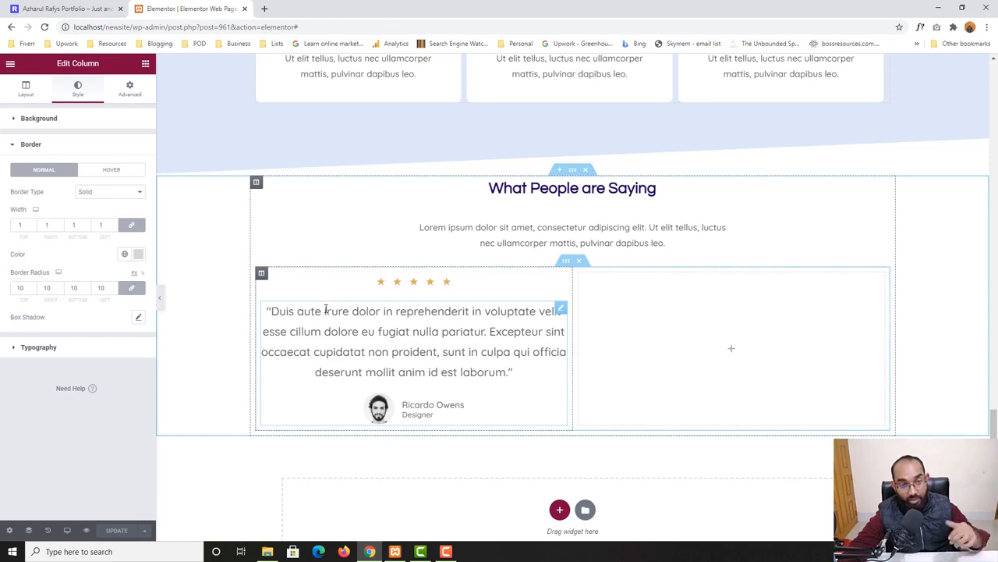
# Preview the page and inspect the What People are Saying section
pyautogui.click(87, 532)
pyautogui.scroll(-5, 101, 345)
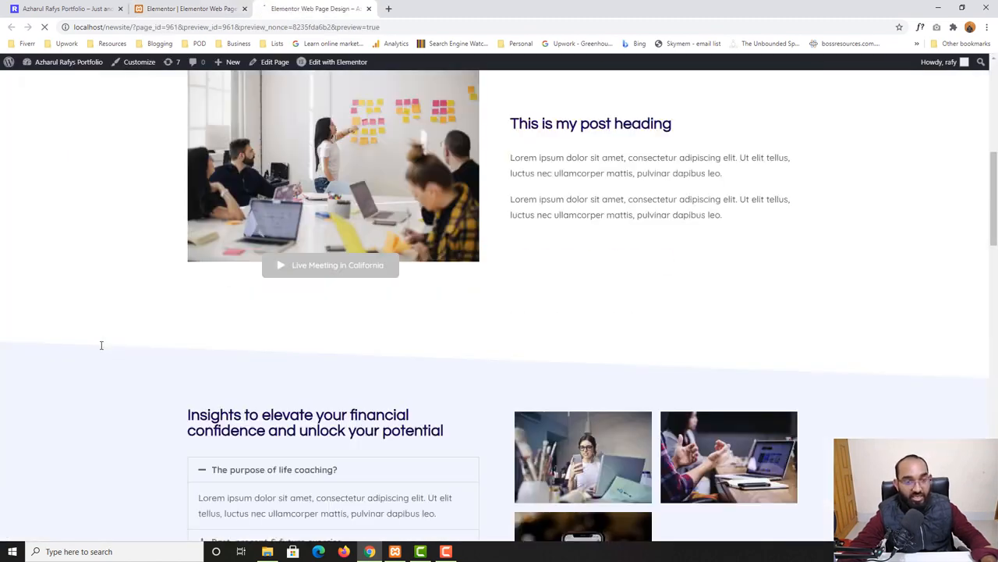
pyautogui.scroll(-15, 101, 345)
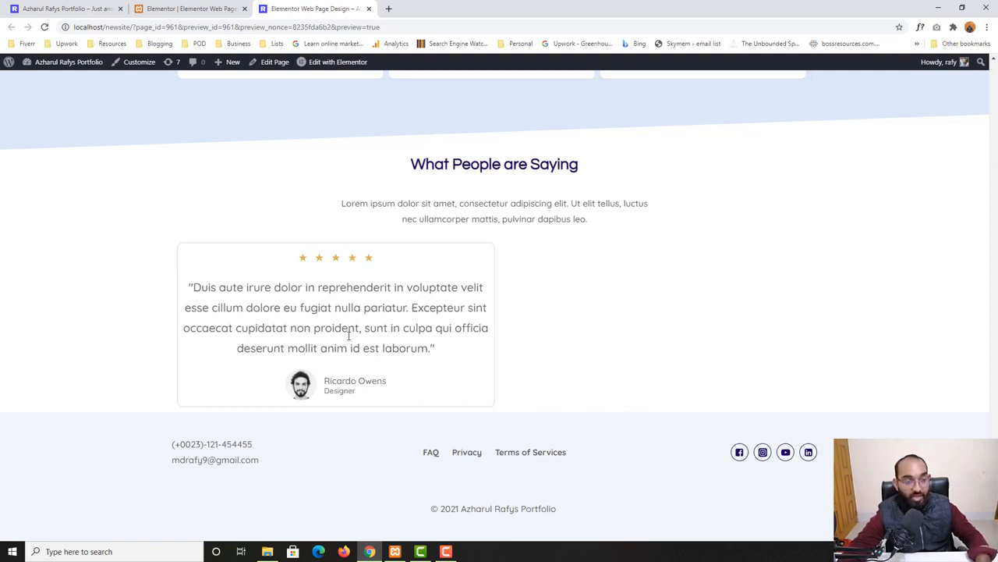
pyautogui.click(144, 8)
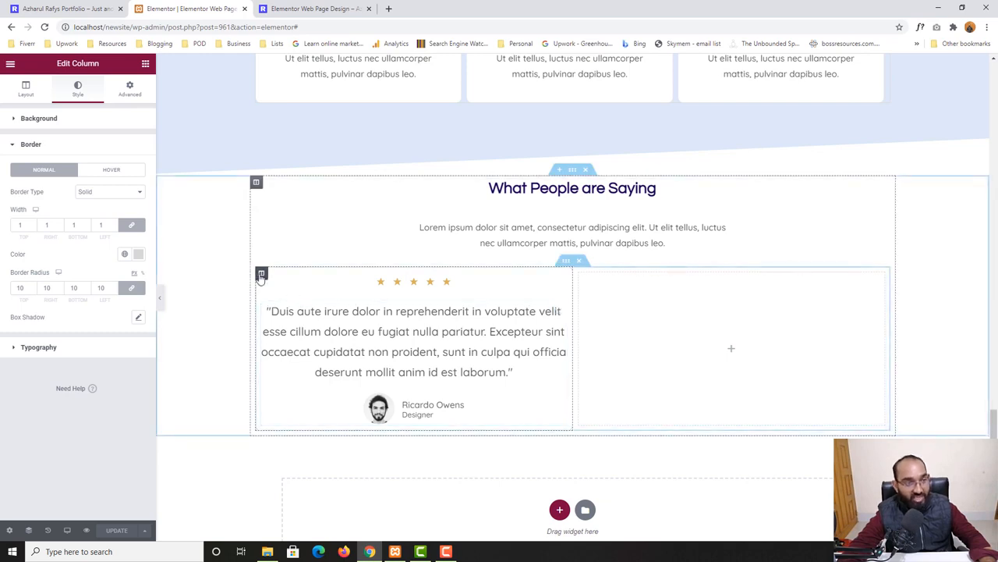
# Set the left column's padding to 40 on all sides
pyautogui.click(139, 95)
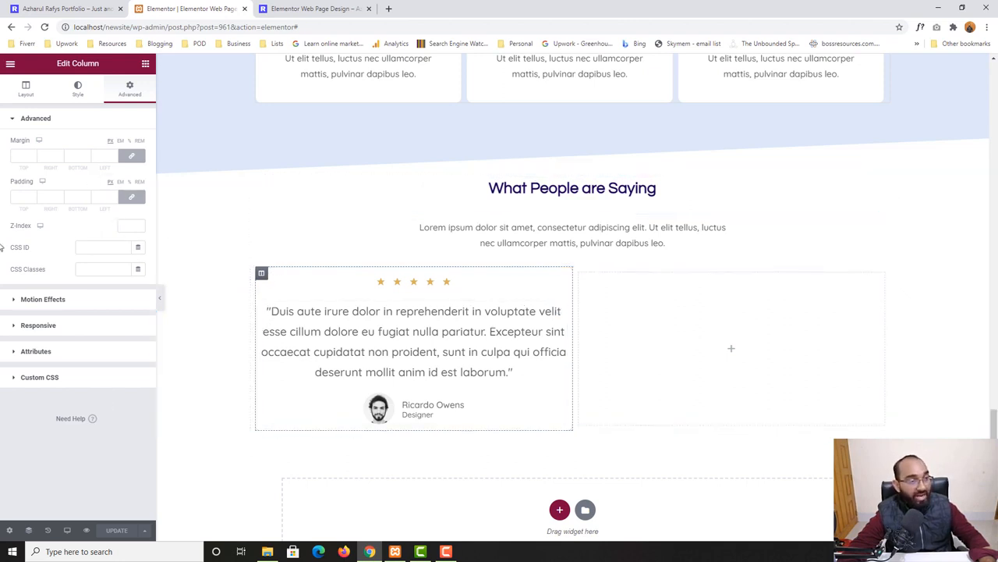
pyautogui.click(138, 198)
pyautogui.click(135, 198)
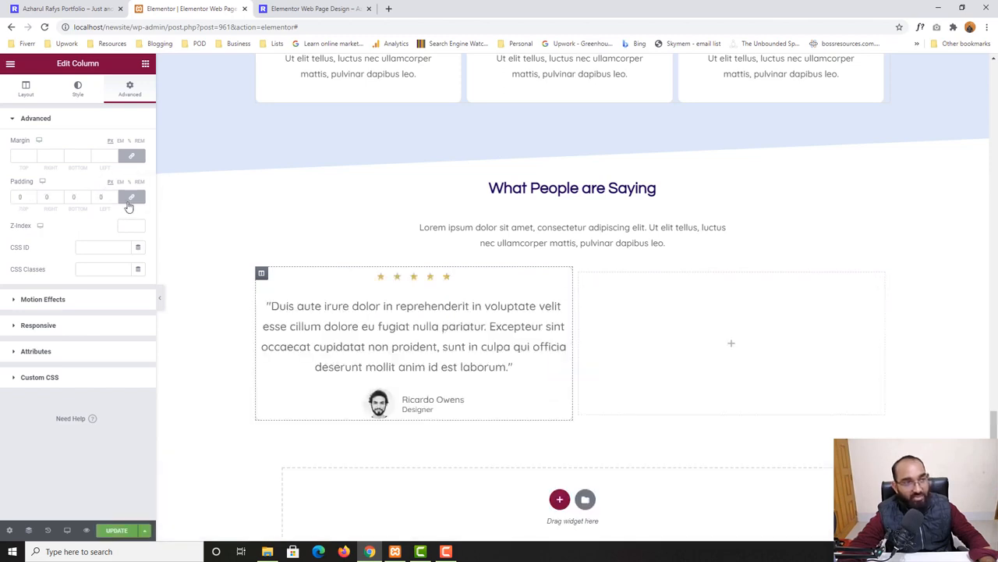
pyautogui.click(45, 198)
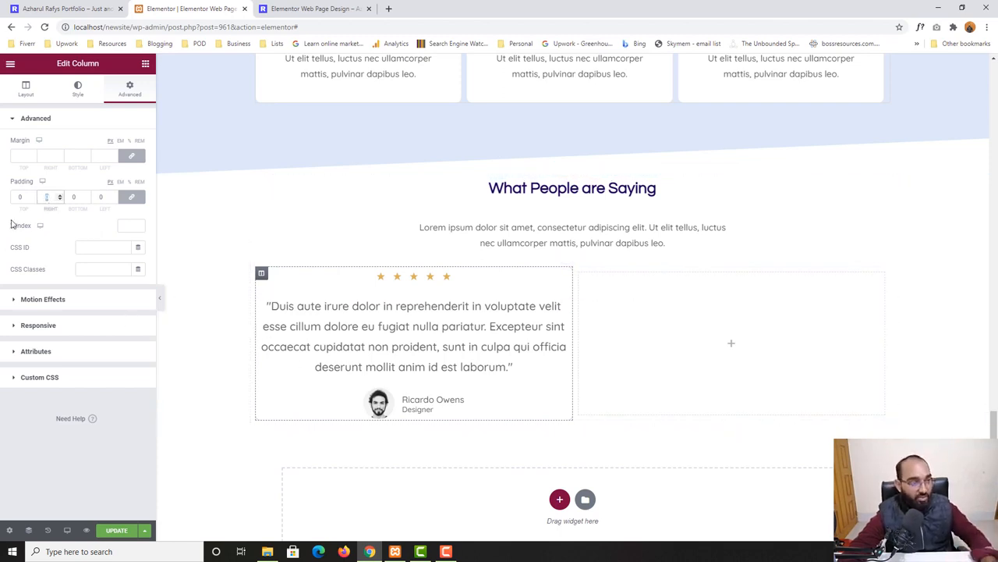
pyautogui.click(20, 196)
pyautogui.write('40')
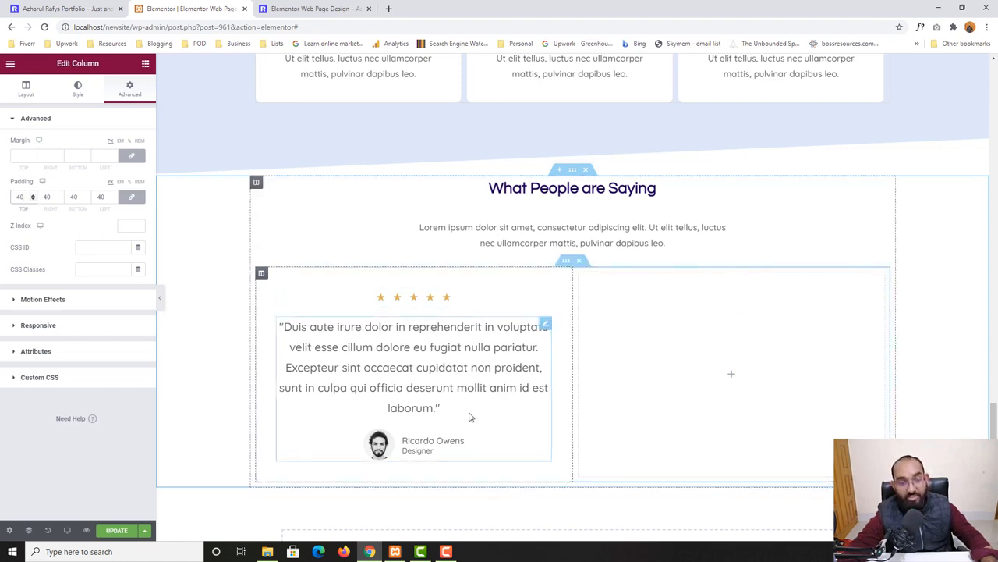
# Duplicate the testimonial column and delete the empty third column
pyautogui.rightClick(261, 275)
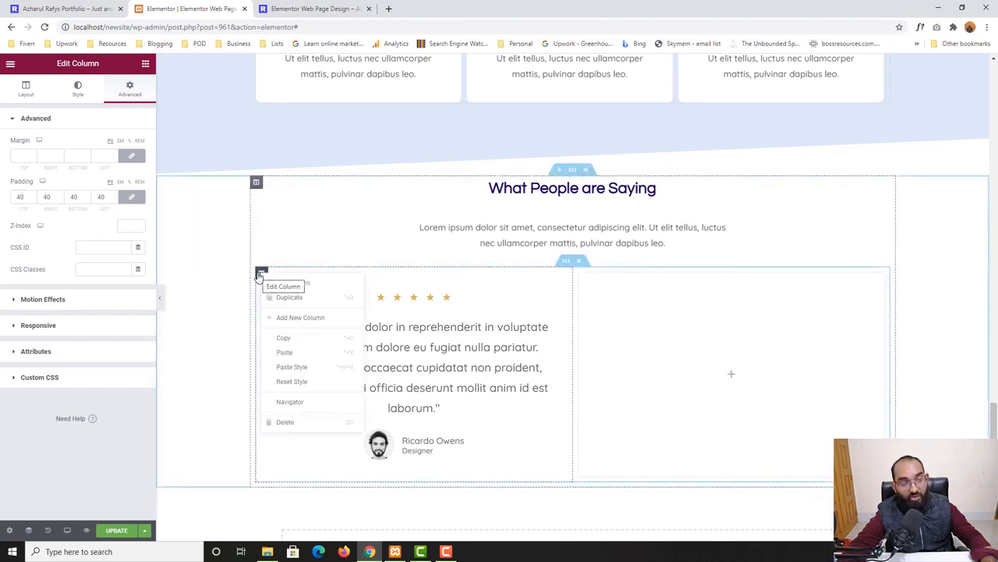
pyautogui.click(290, 298)
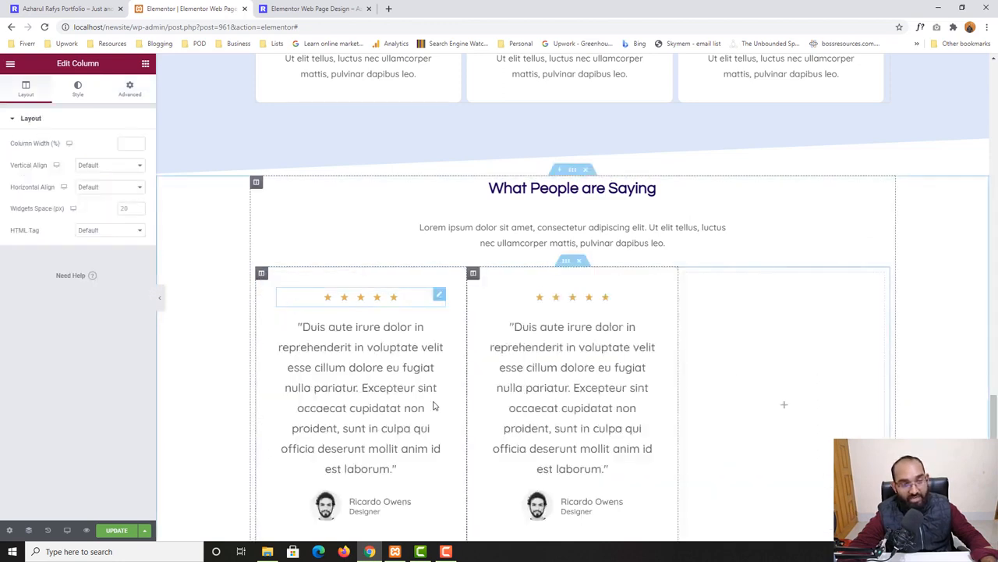
pyautogui.scroll(-3, 435, 405)
pyautogui.scroll(2, 535, 200)
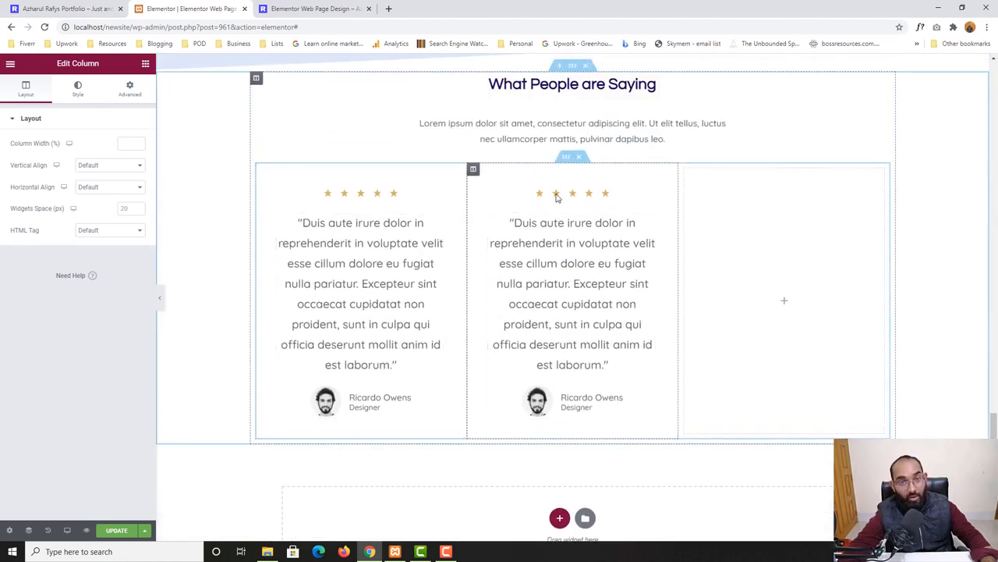
pyautogui.rightClick(781, 270)
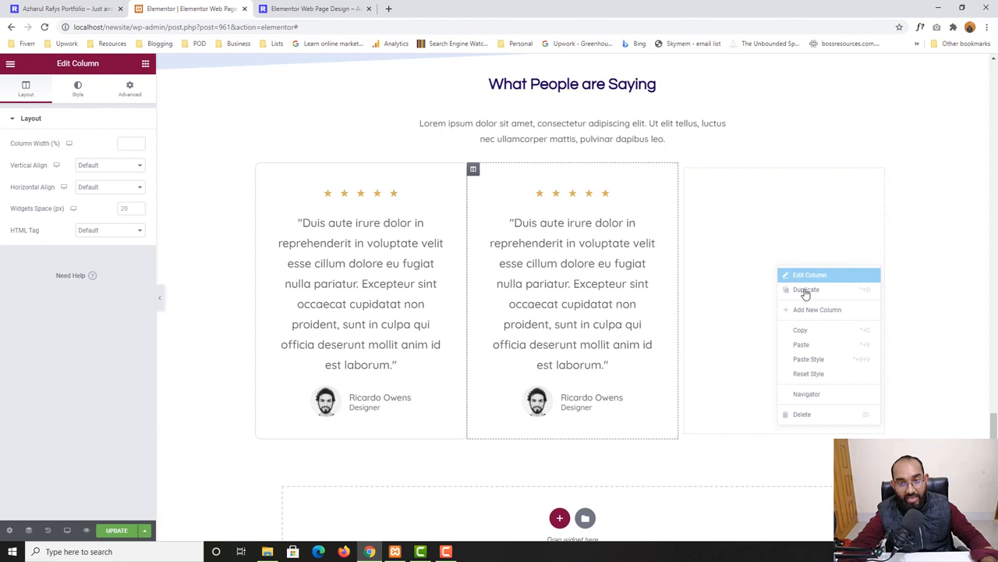
pyautogui.click(816, 414)
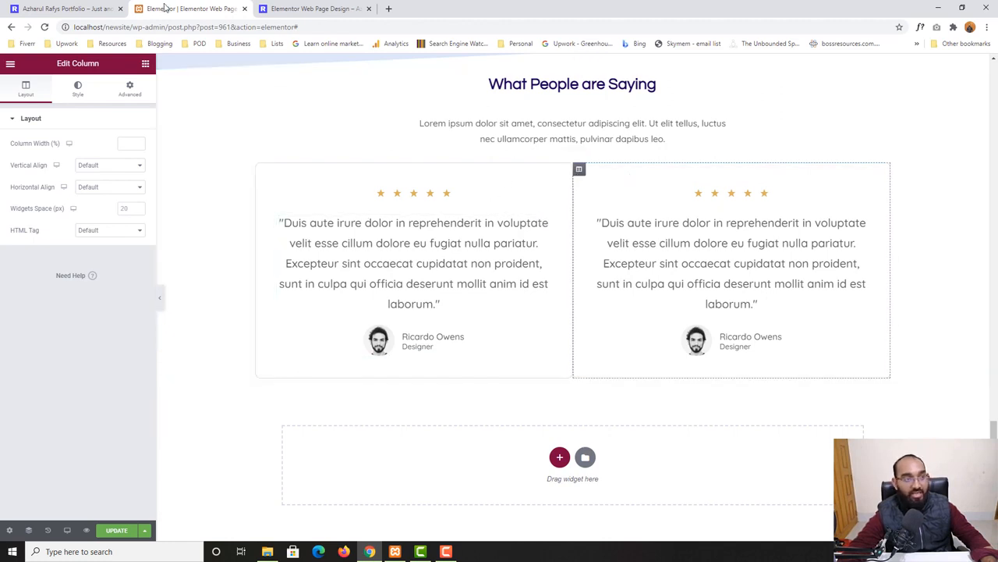
# Compare the two-column layout with the home page and update the page
pyautogui.click(83, 7)
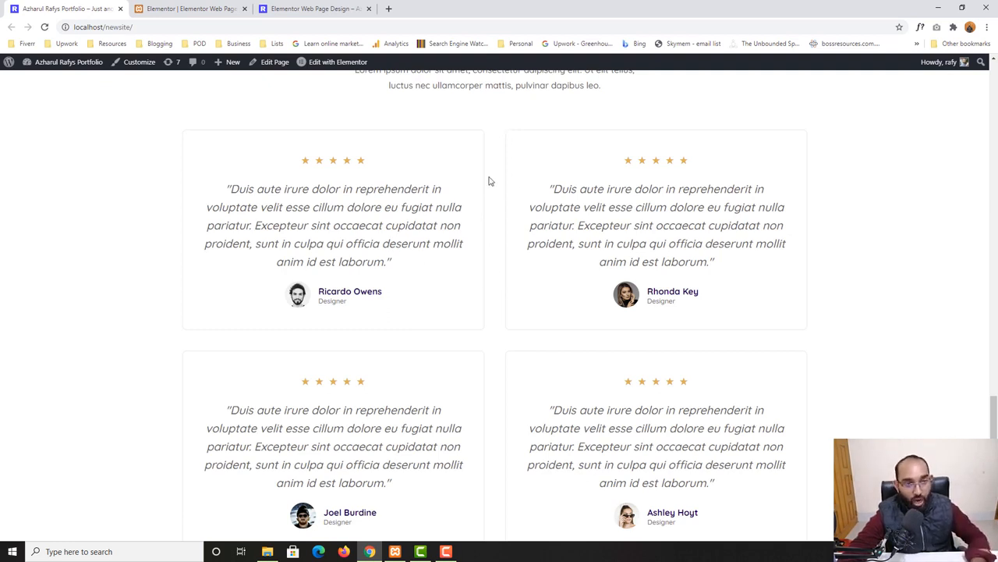
pyautogui.click(179, 8)
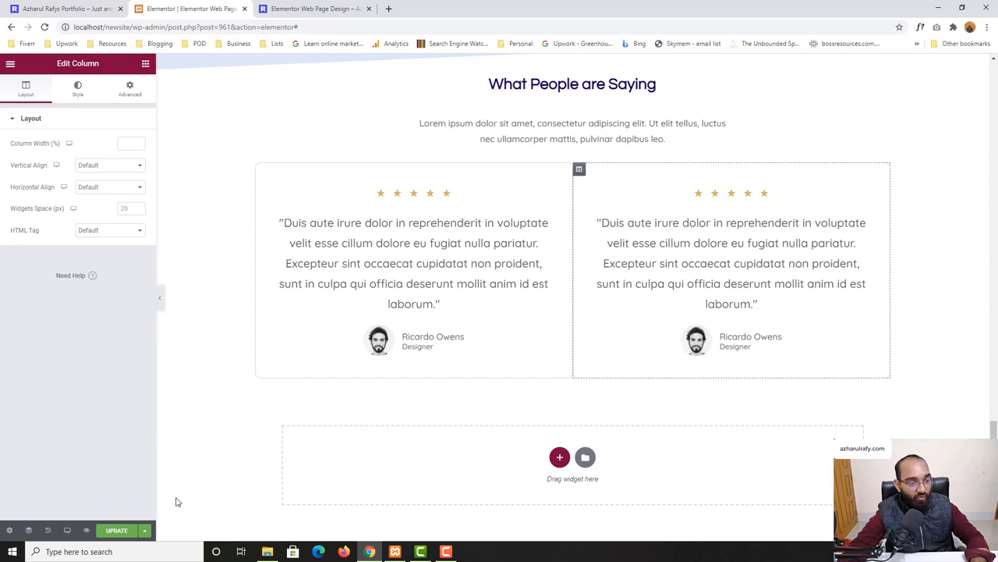
pyautogui.click(117, 530)
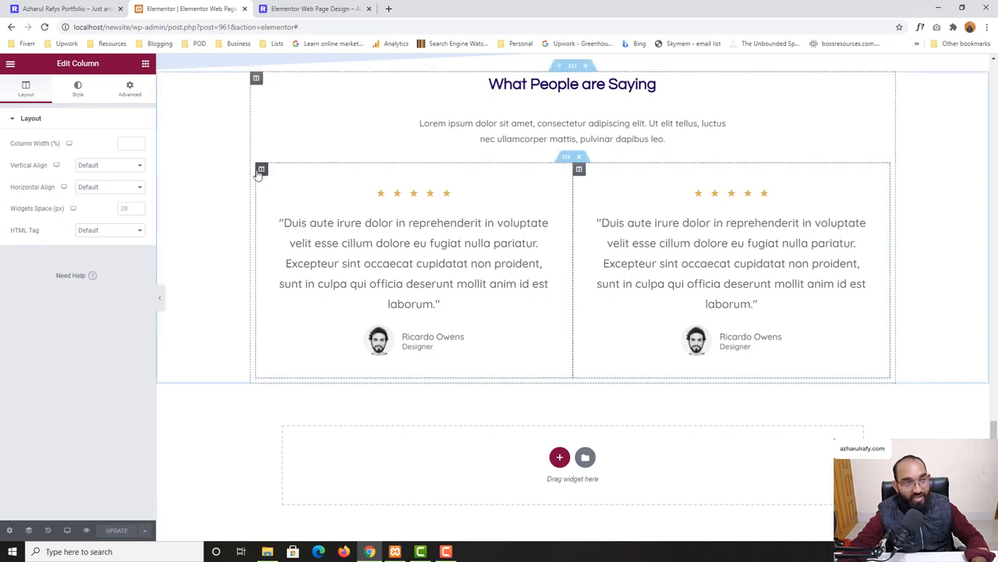
# Unlink the left testimonial column's margins and set its right margin to 20
pyautogui.click(261, 170)
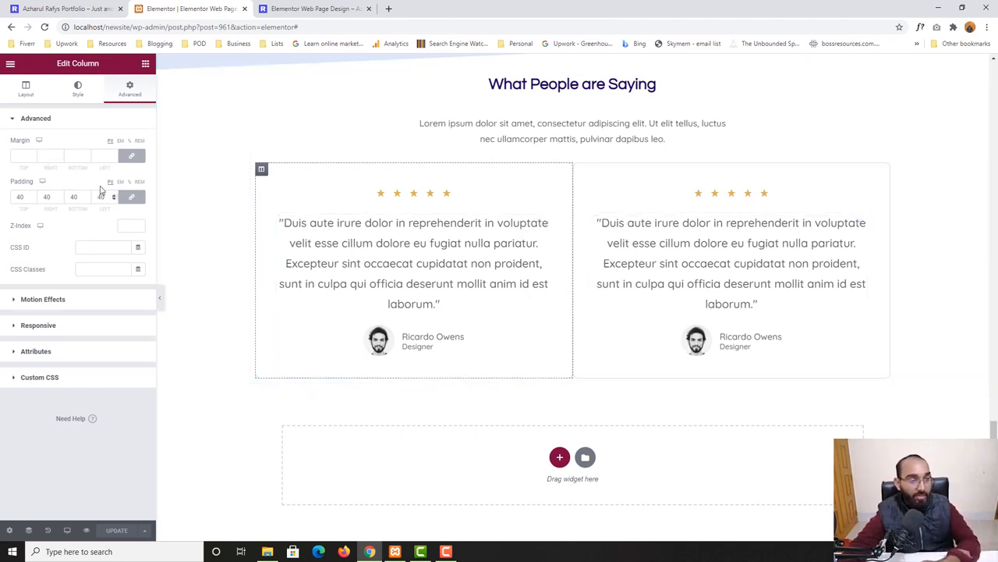
pyautogui.click(132, 158)
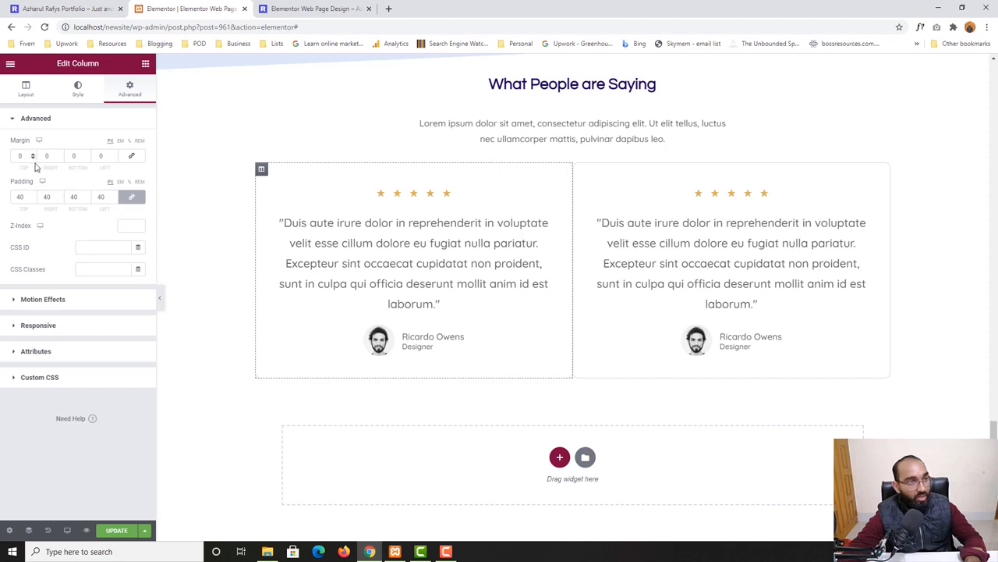
pyautogui.doubleClick(45, 156)
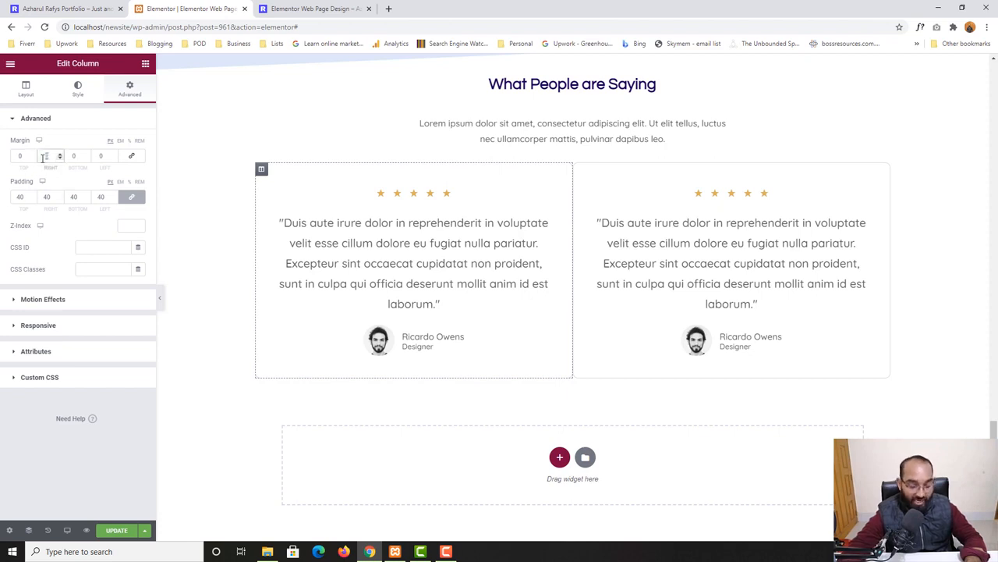
pyautogui.write('20')
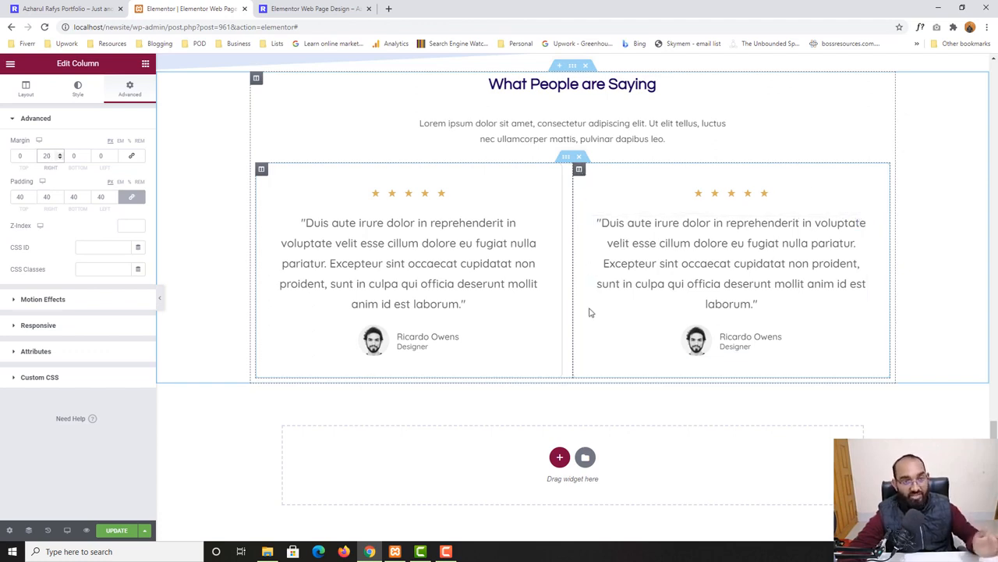
# Unlink the right column's margins, set its left margin to 20, and update the page
pyautogui.click(579, 172)
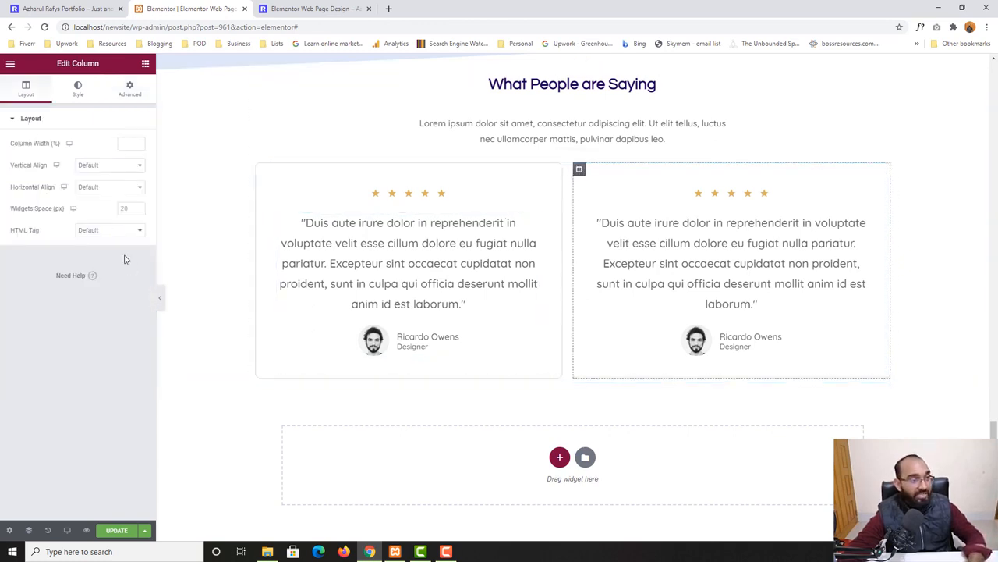
pyautogui.click(137, 97)
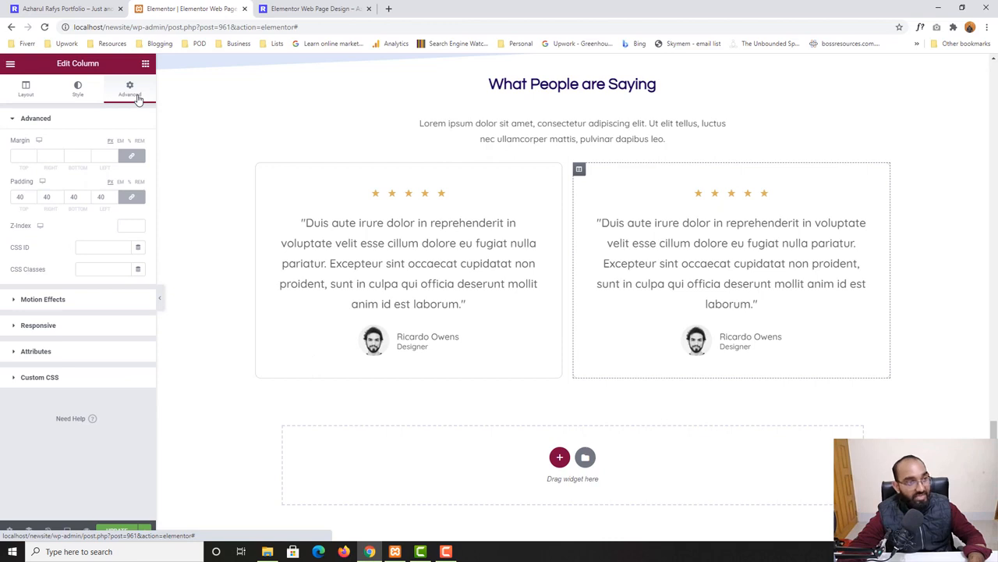
pyautogui.click(132, 158)
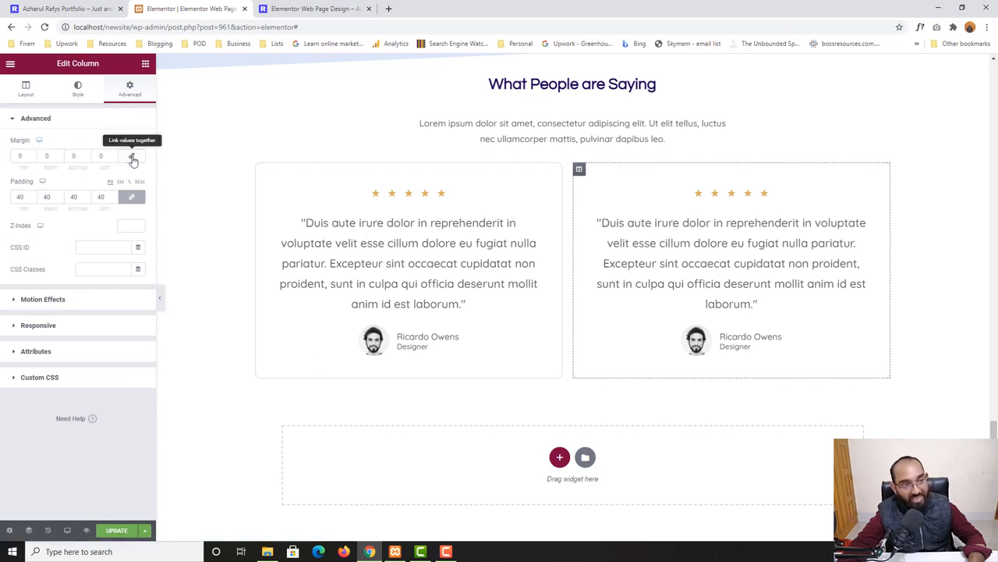
pyautogui.click(108, 156)
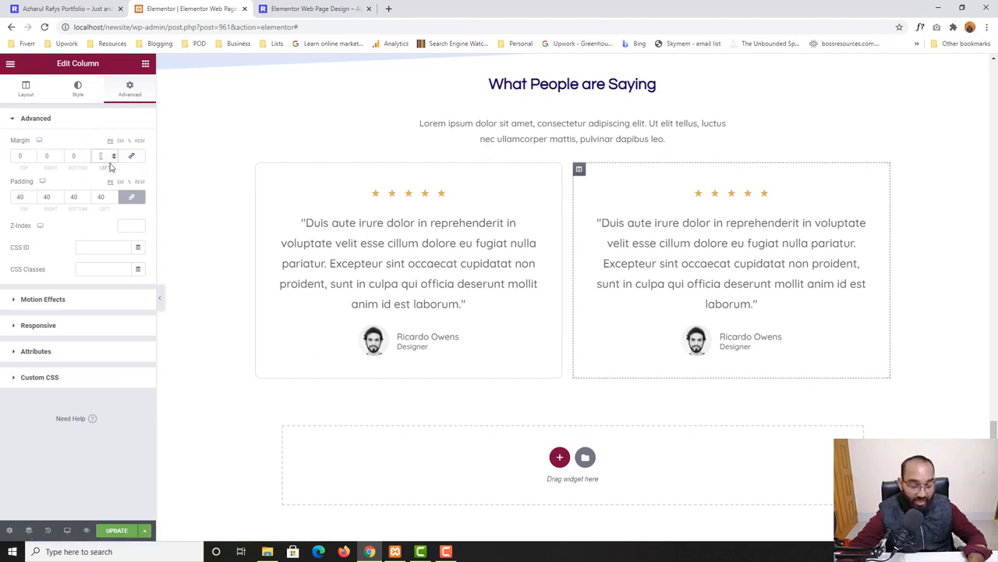
pyautogui.write('4')
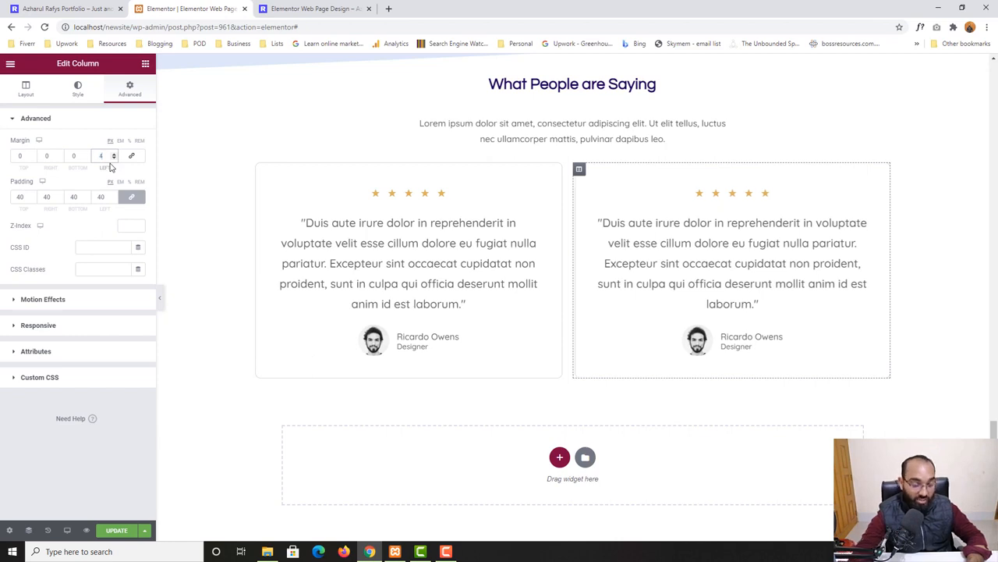
pyautogui.press('BackSpace')
pyautogui.write('20')
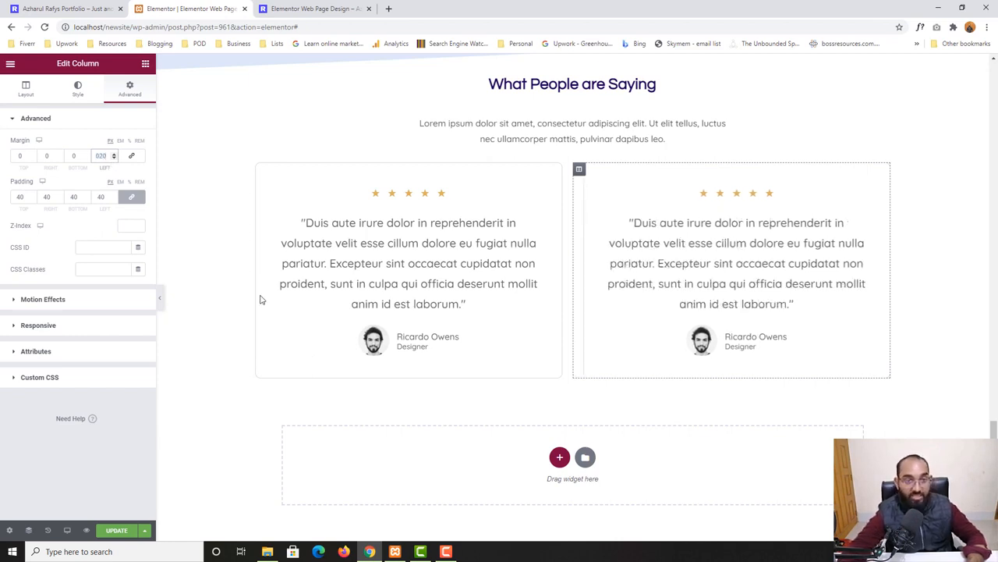
pyautogui.click(117, 531)
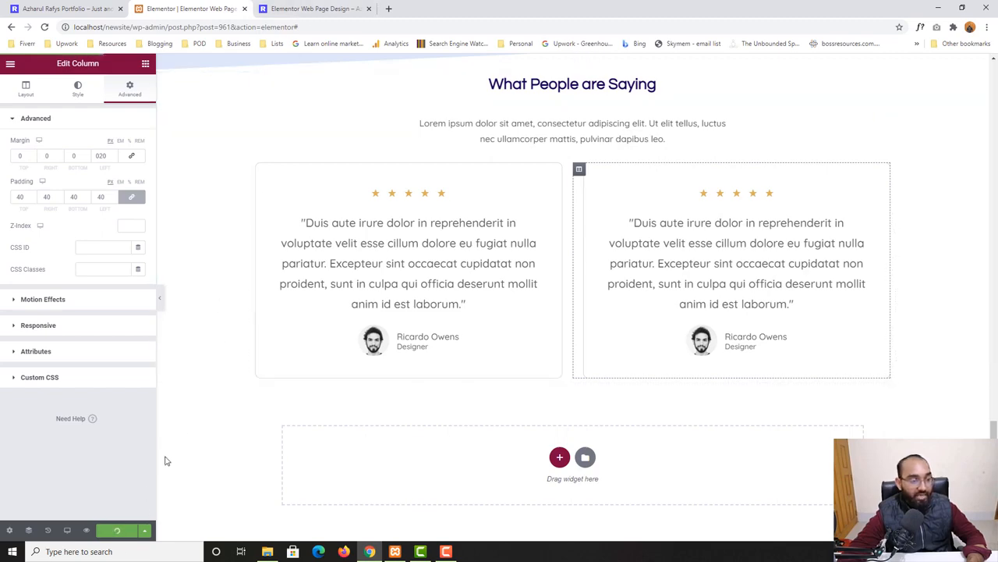
# Compare the previewed two-card testimonial layout with the home page's testimonials
pyautogui.click(316, 9)
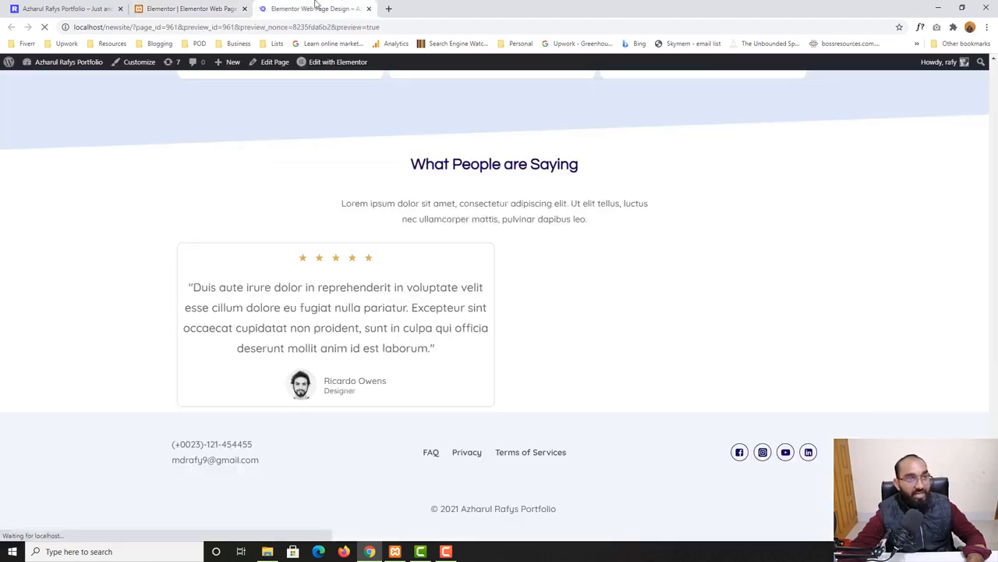
pyautogui.scroll(-20, 12, 393)
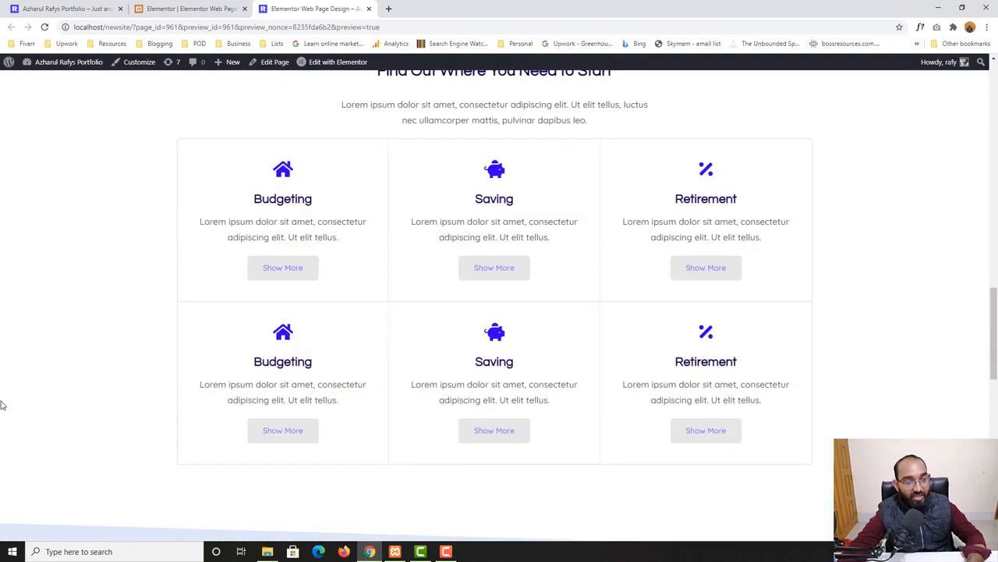
pyautogui.scroll(-3, 2, 404)
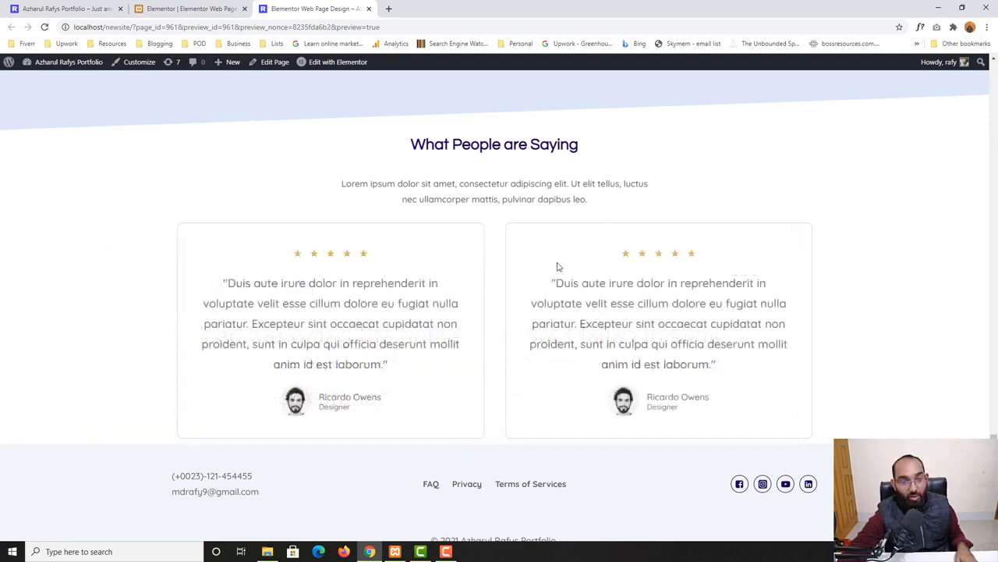
pyautogui.click(187, 9)
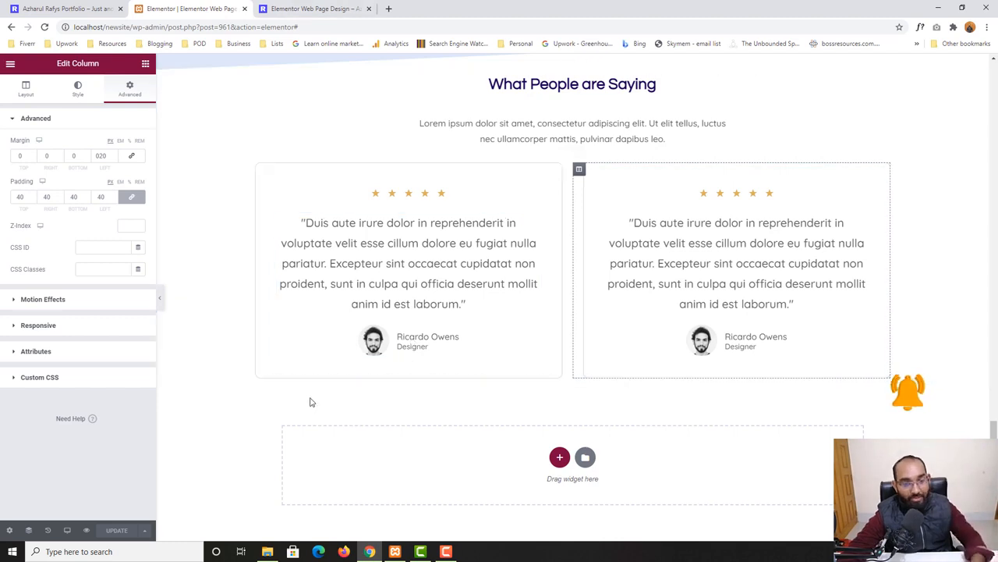
pyautogui.click(101, 8)
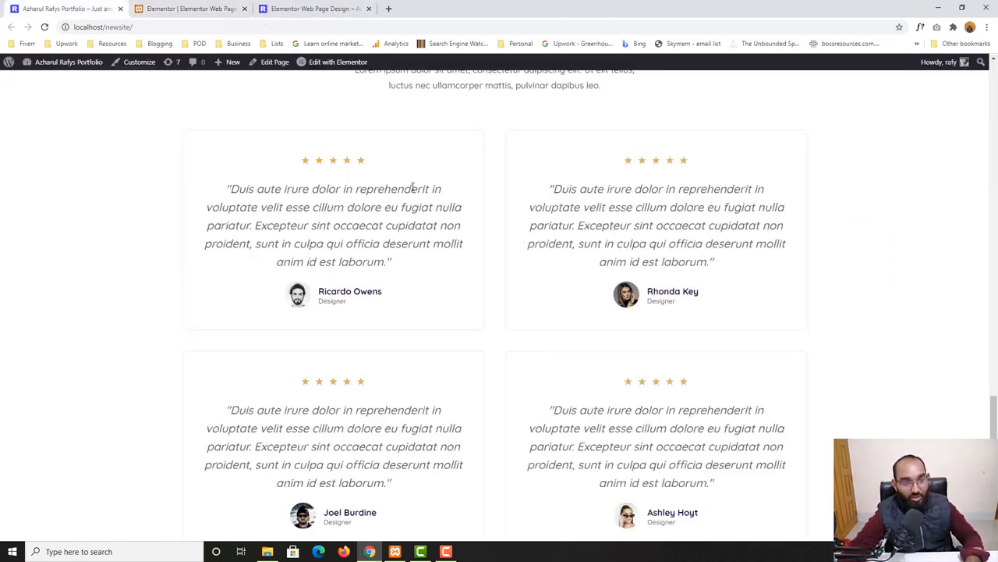
pyautogui.moveTo(551, 187)
pyautogui.mouseDown()
pyautogui.moveTo(757, 266)
pyautogui.moveTo(535, 185)
pyautogui.mouseUp()
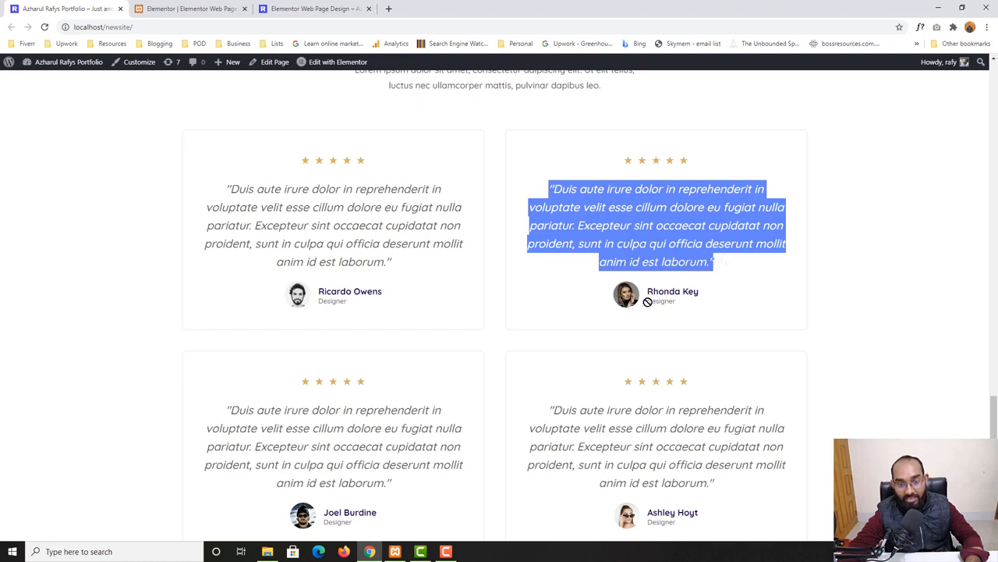
pyautogui.click(287, 5)
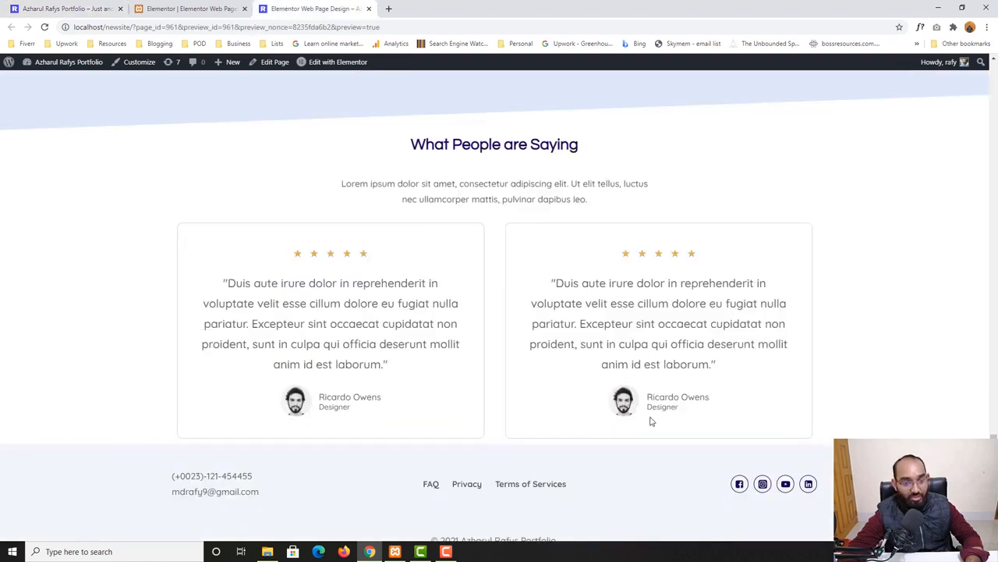
pyautogui.click(194, 5)
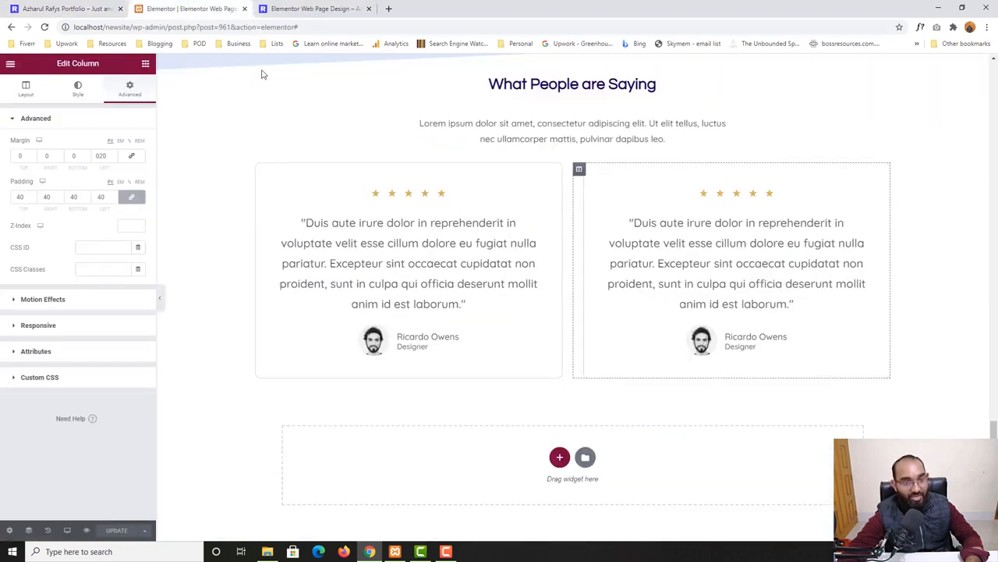
# Replace the right testimonial's image with the woman's portrait from the media library
pyautogui.click(709, 348)
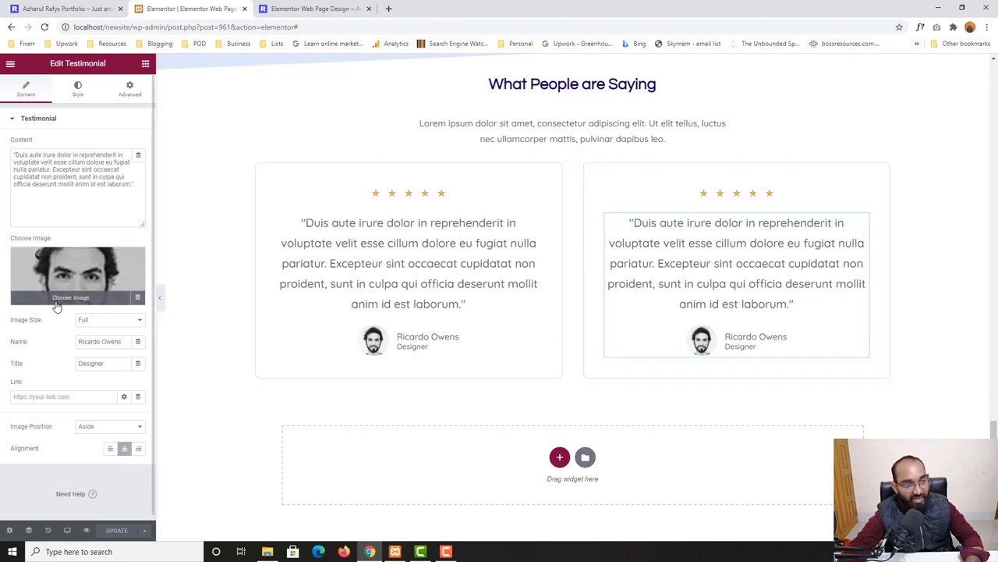
pyautogui.click(56, 304)
pyautogui.scroll(-1, 733, 355)
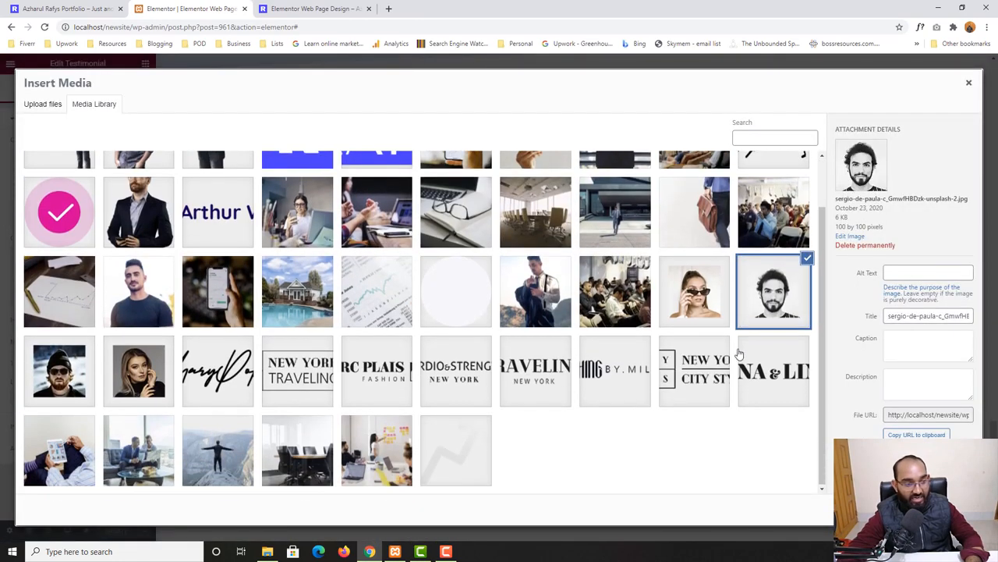
pyautogui.click(131, 374)
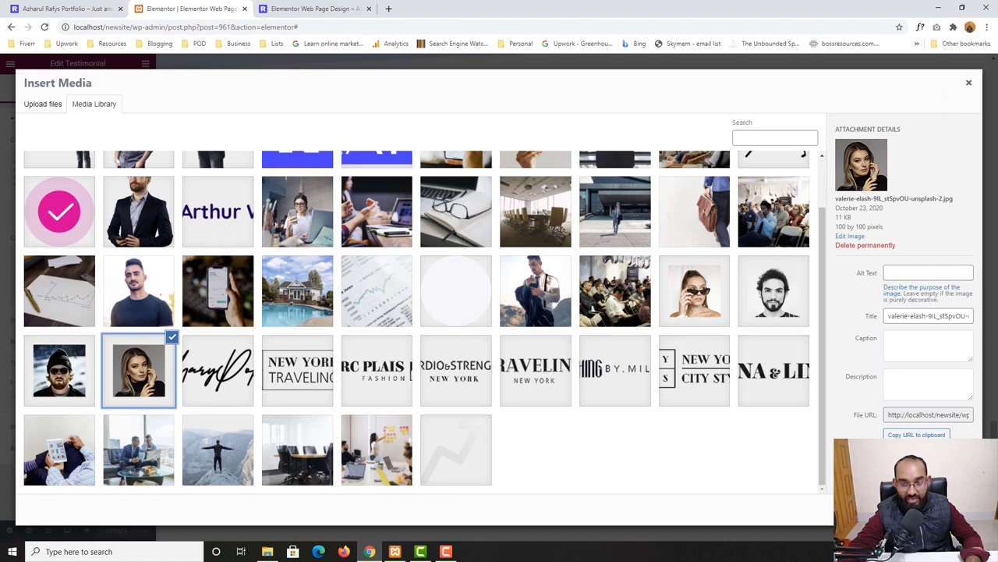
pyautogui.click(947, 509)
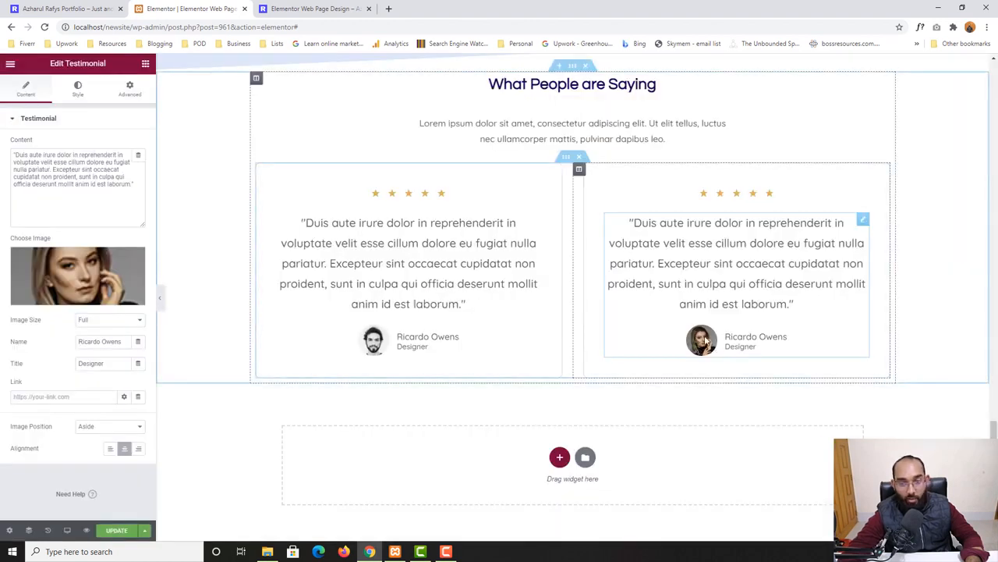
# Check the home page's second testimonial card and update the page
pyautogui.click(91, 7)
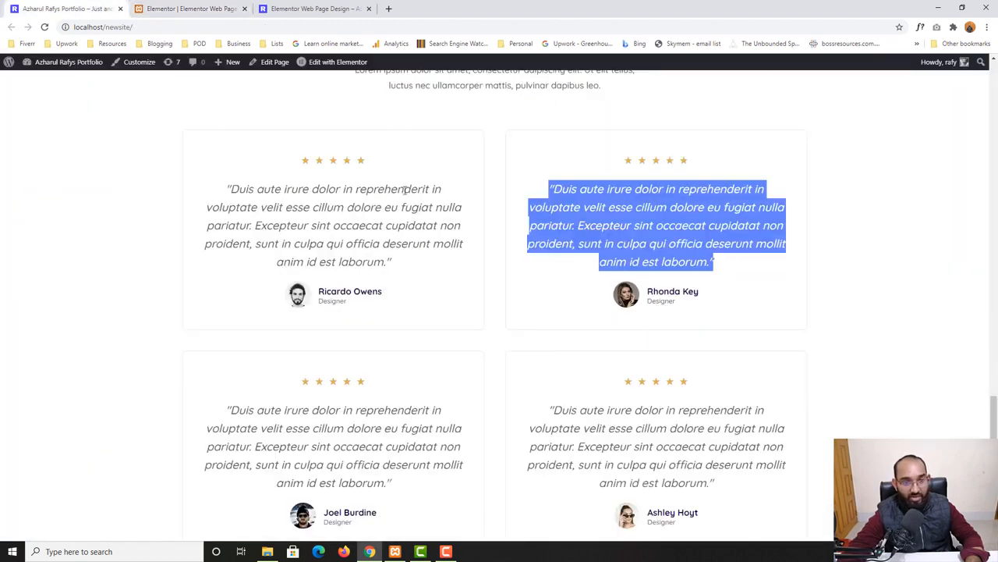
pyautogui.click(326, 257)
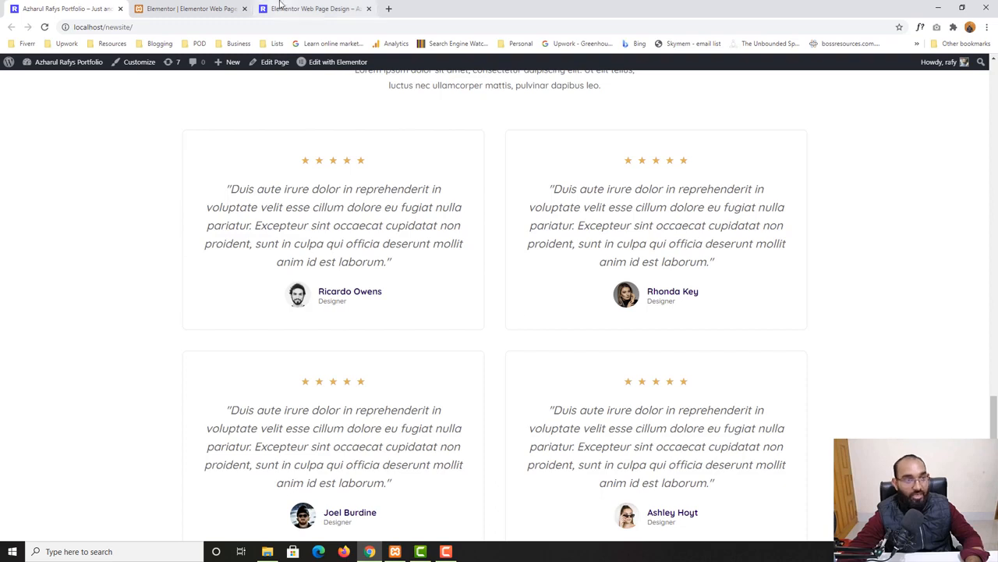
pyautogui.hotkey('ctrl', 'shift', 'Tab')
pyautogui.hotkey('ctrl', 'shift', 'Tab')
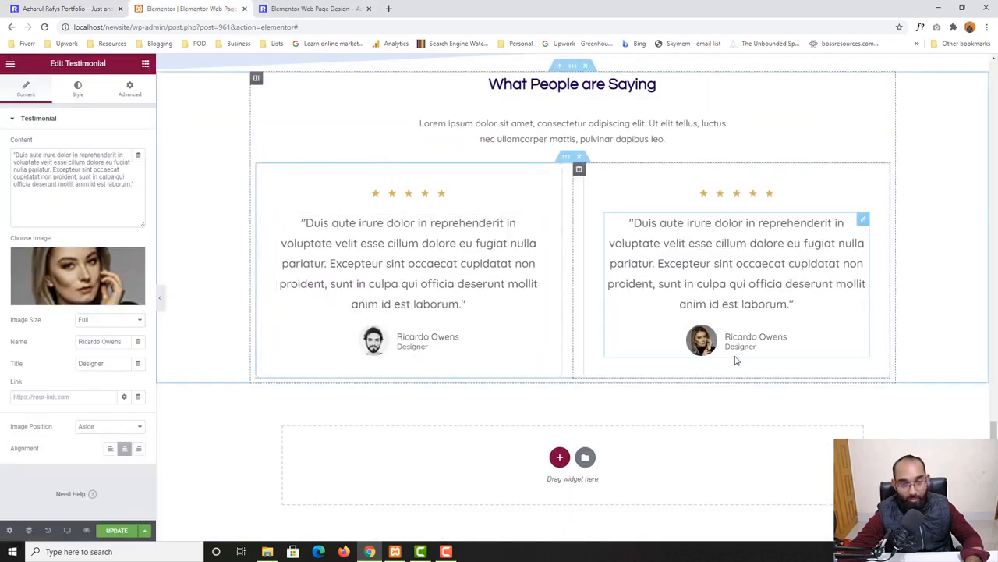
pyautogui.click(111, 531)
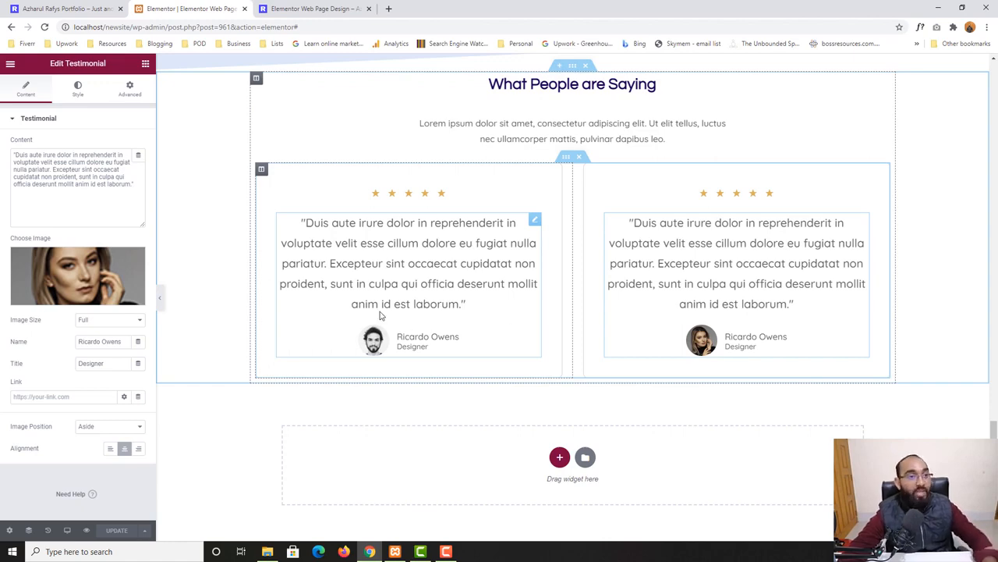
# Examine the home page's grid of four testimonial cards
pyautogui.click(21, 6)
pyautogui.scroll(-3, 286, 338)
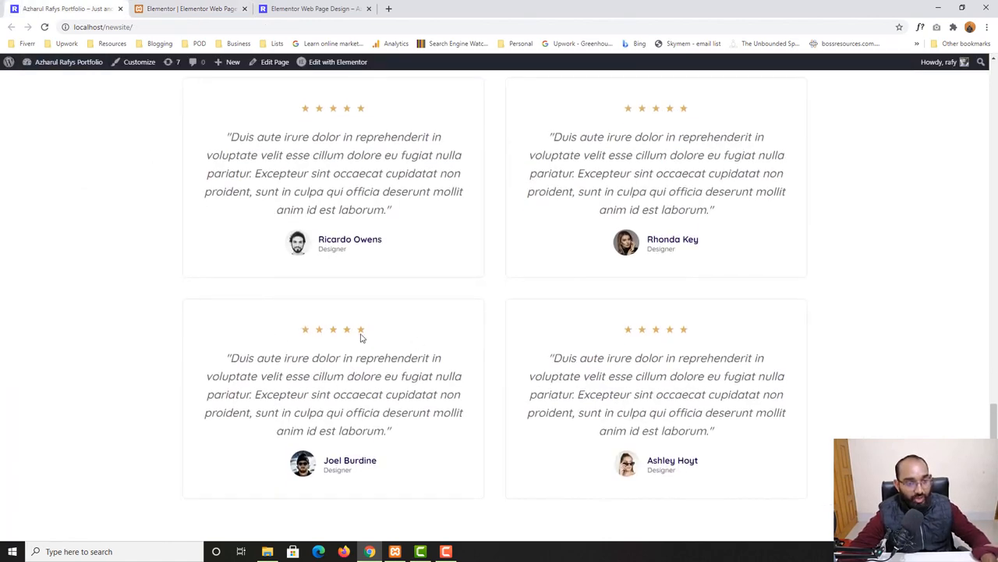
pyautogui.scroll(2, 524, 333)
pyautogui.scroll(-1, 355, 206)
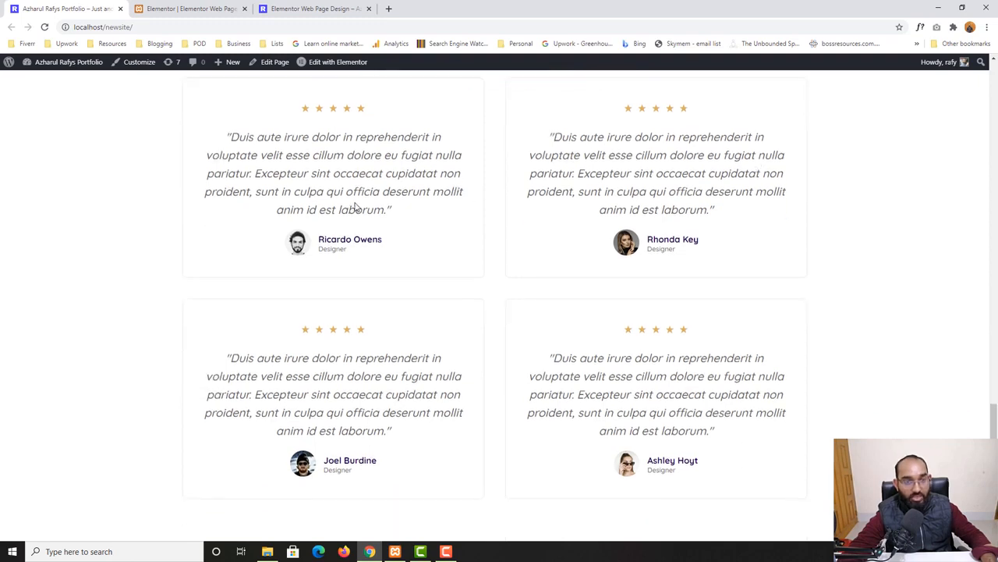
pyautogui.moveTo(328, 184); pyautogui.dragTo(652, 192)
pyautogui.click(652, 193)
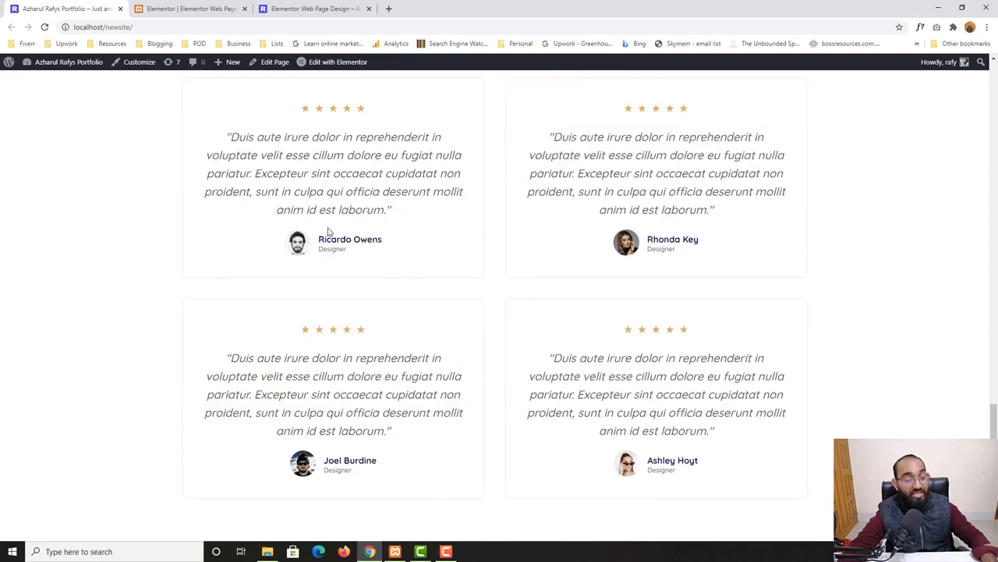
pyautogui.scroll(-2, 406, 304)
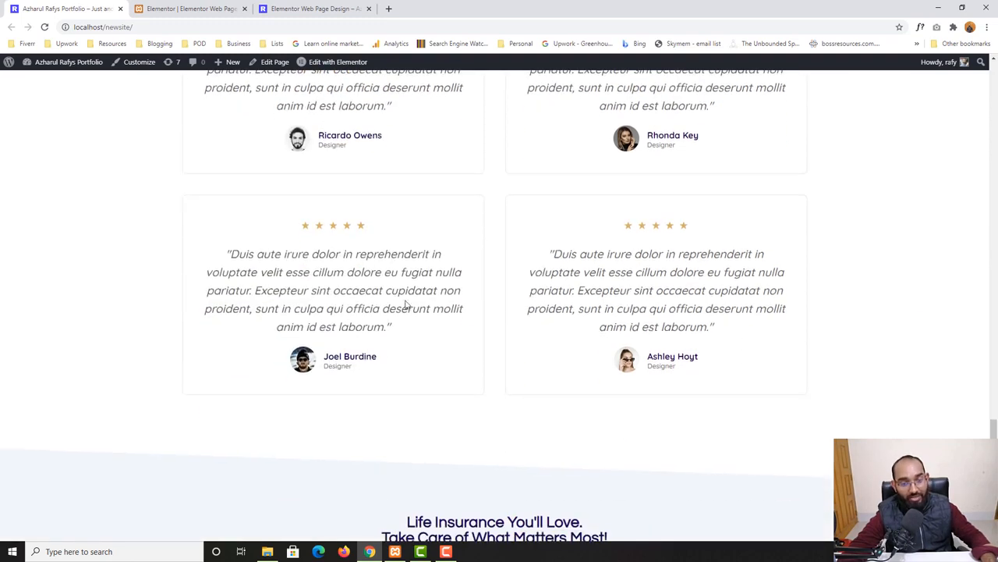
pyautogui.click(223, 6)
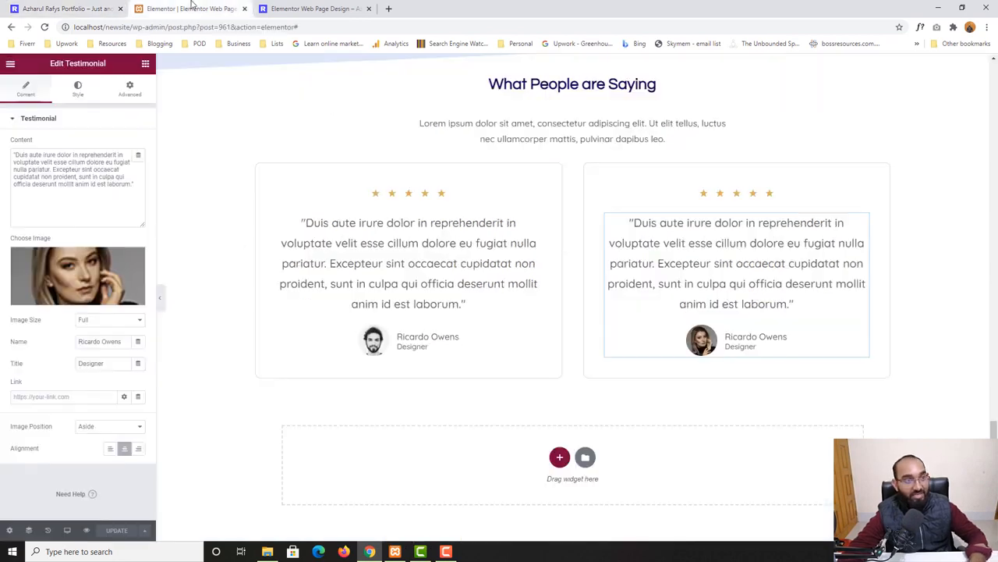
pyautogui.scroll(1, 592, 304)
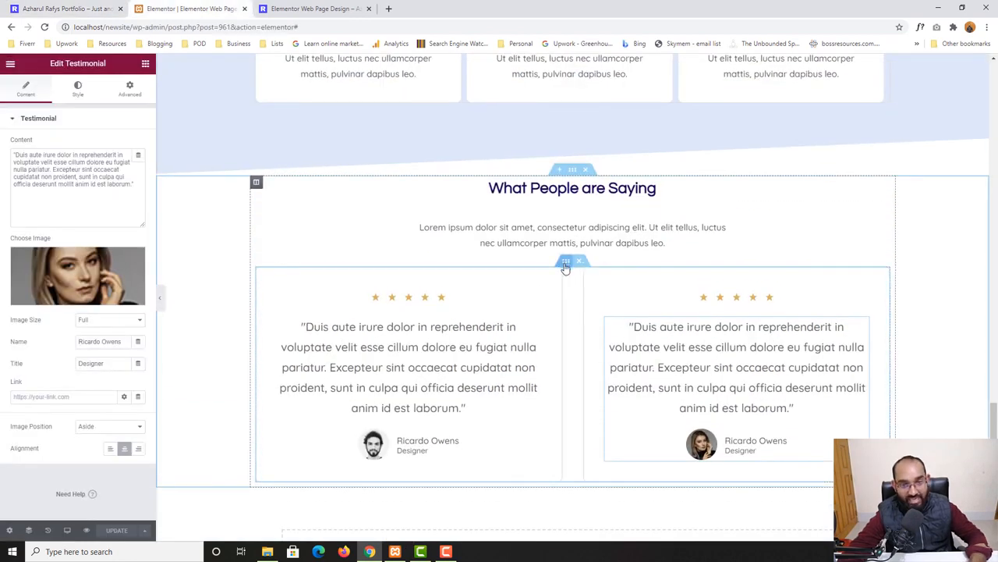
# Duplicate the two-card testimonial row below itself and update the page
pyautogui.rightClick(566, 263)
pyautogui.click(537, 302)
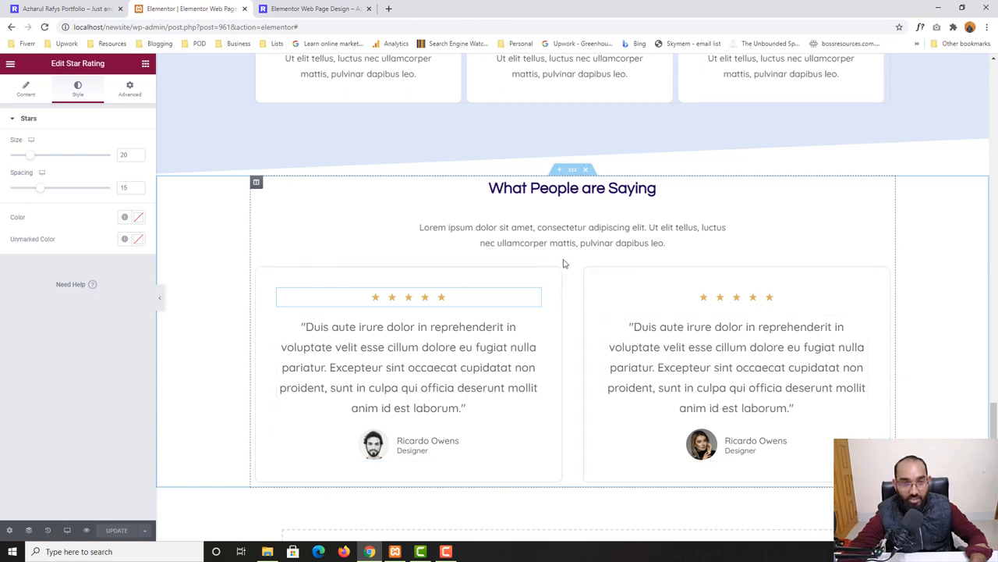
pyautogui.click(570, 265)
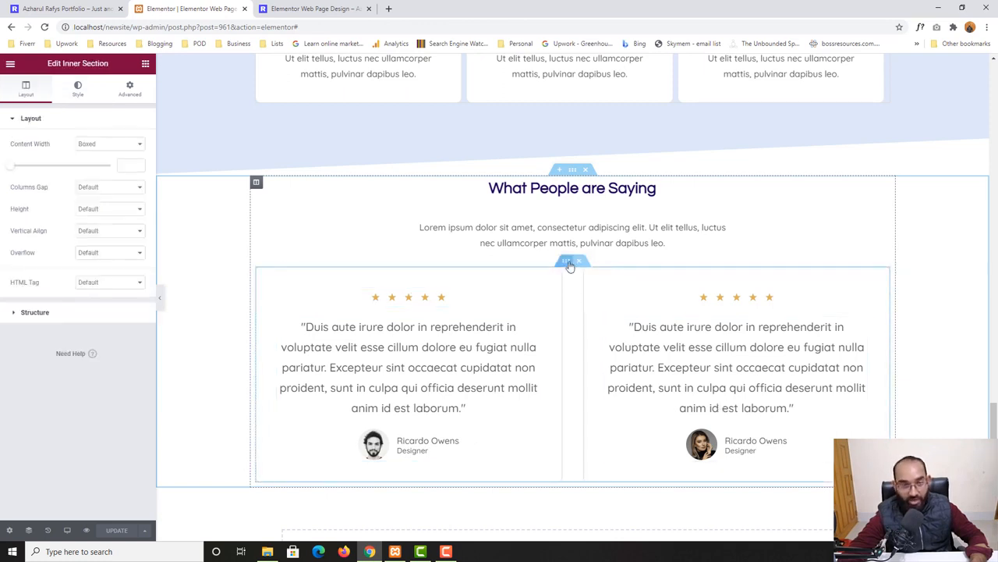
pyautogui.rightClick(567, 265)
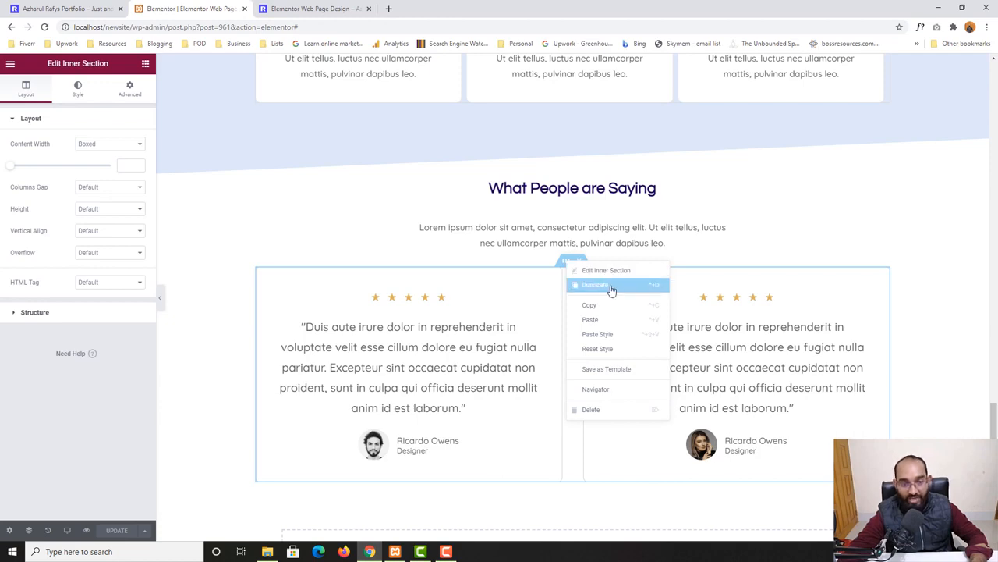
pyautogui.click(612, 286)
pyautogui.scroll(-3, 697, 352)
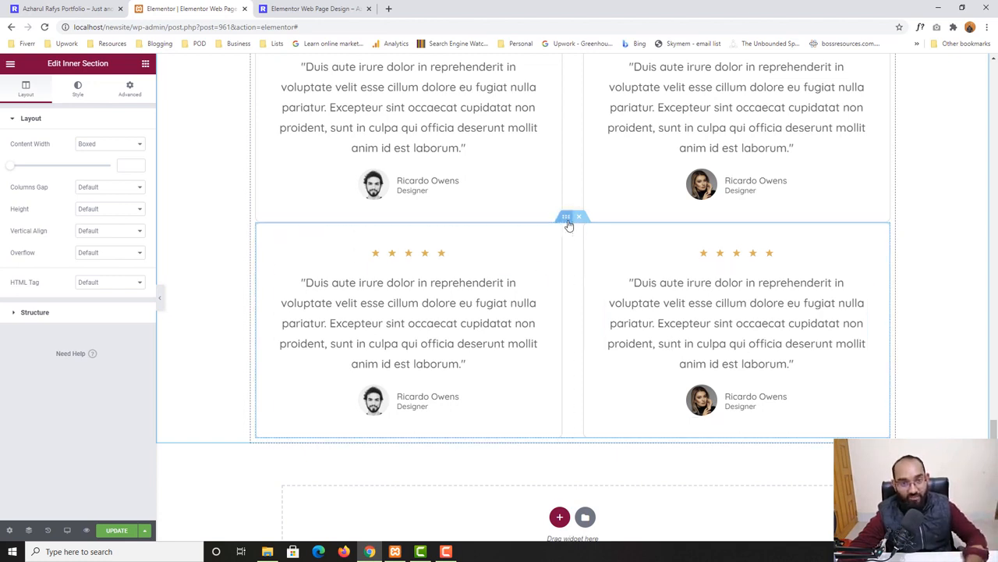
pyautogui.click(117, 530)
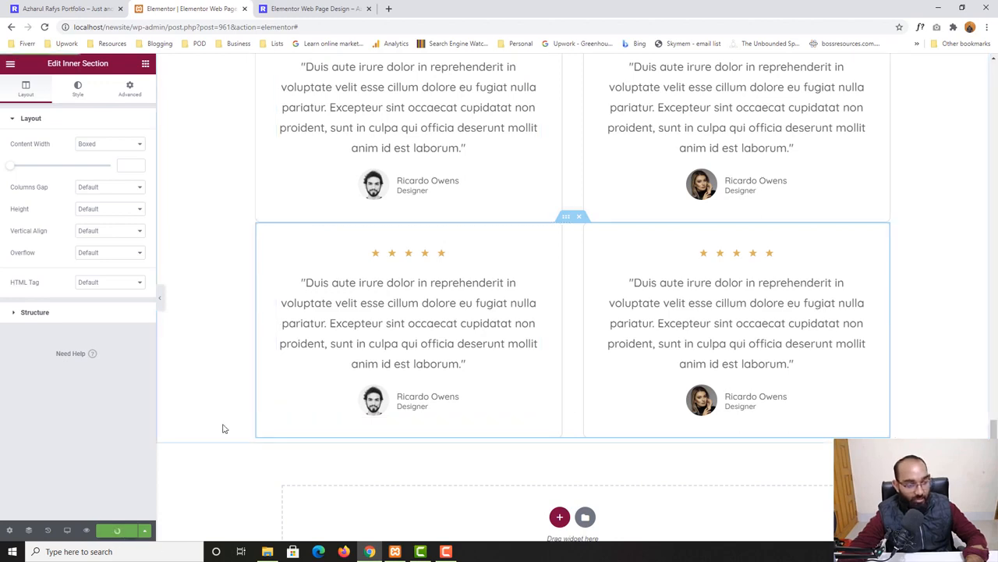
# Reload the preview and review the resulting four-card testimonial grid
pyautogui.click(259, 11)
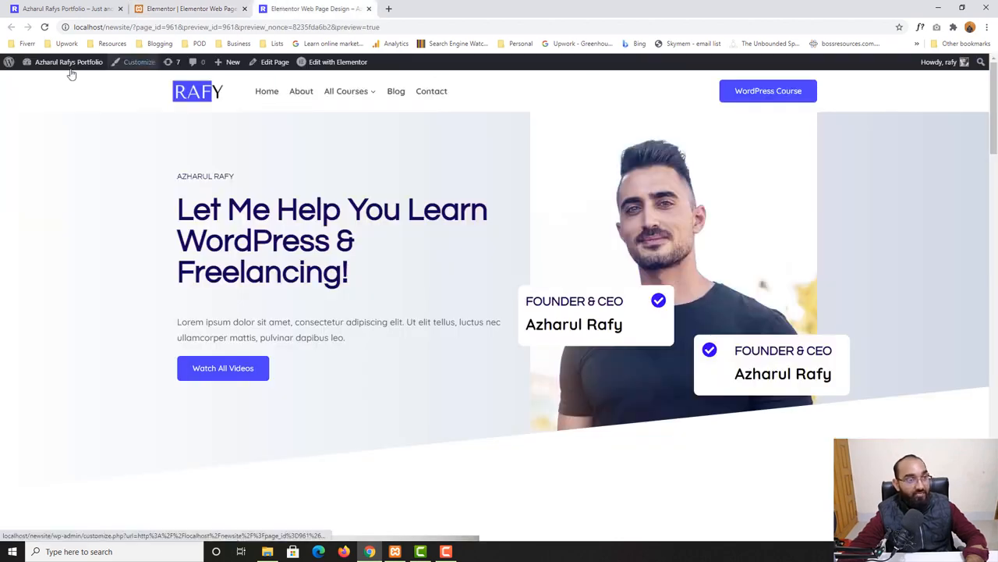
pyautogui.click(47, 27)
pyautogui.scroll(-15, 156, 395)
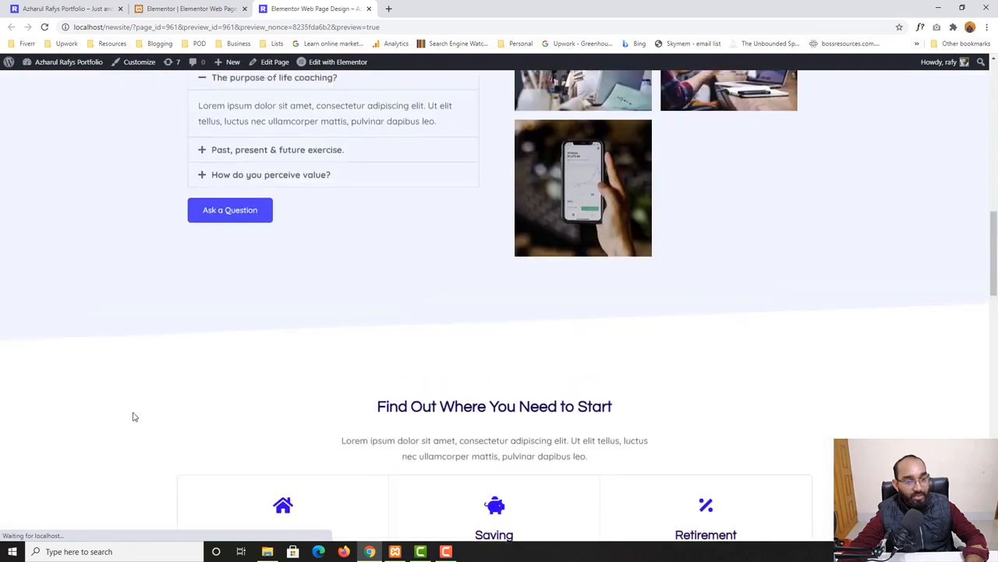
pyautogui.scroll(-2, 234, 410)
pyautogui.scroll(3, 507, 358)
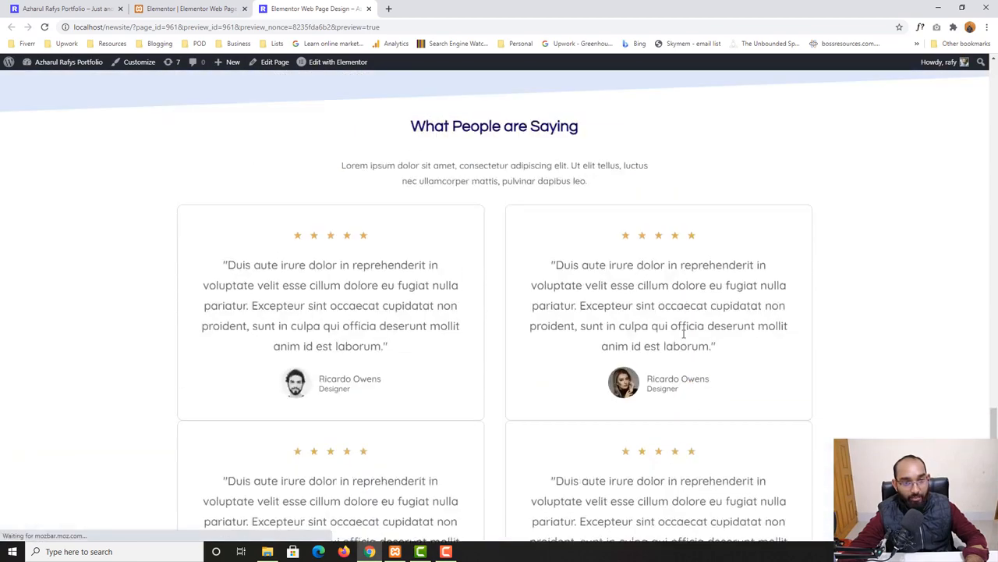
pyautogui.scroll(-2, 716, 295)
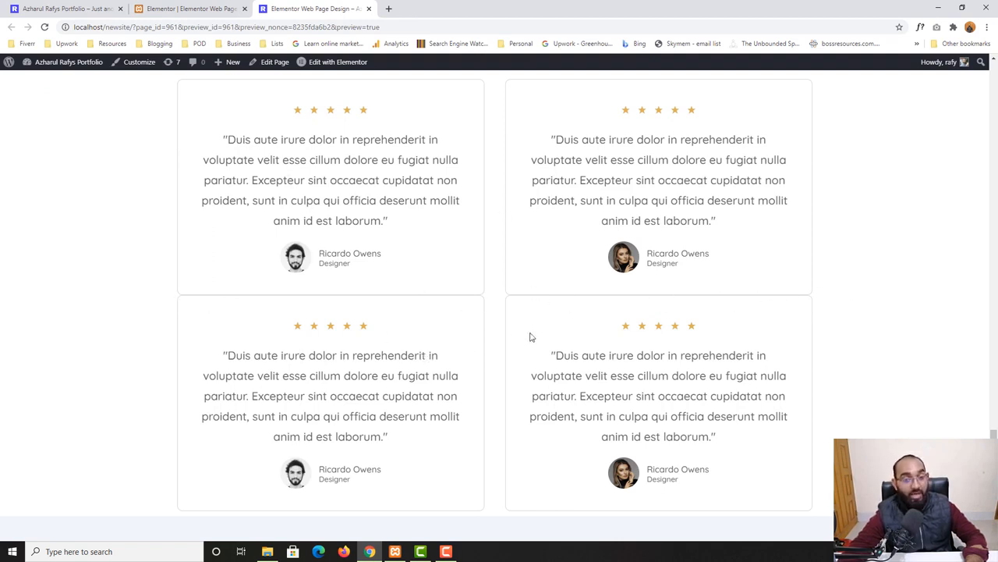
pyautogui.scroll(1, 487, 250)
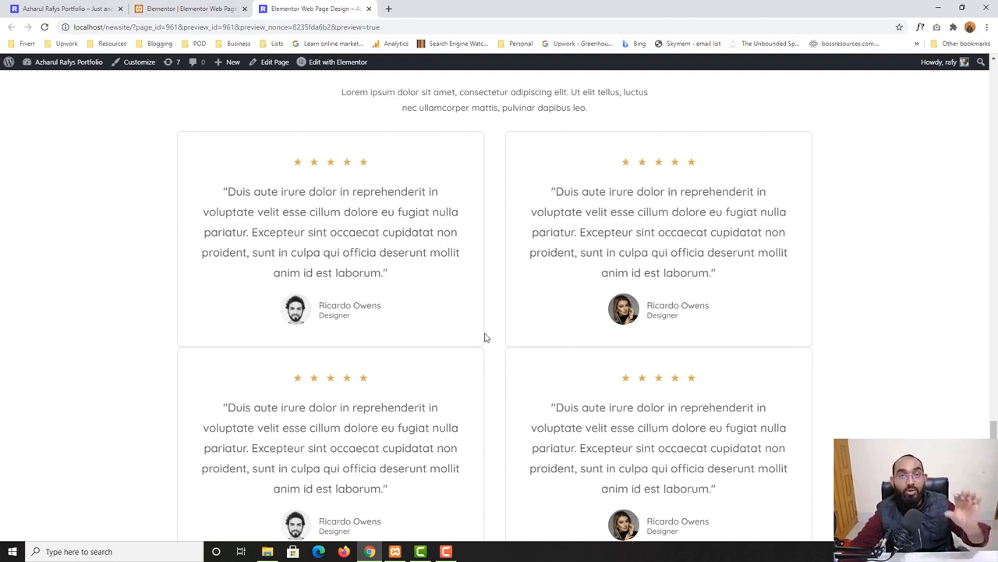
# Set the duplicated row's top margin to 40 and update the page
pyautogui.click(191, 8)
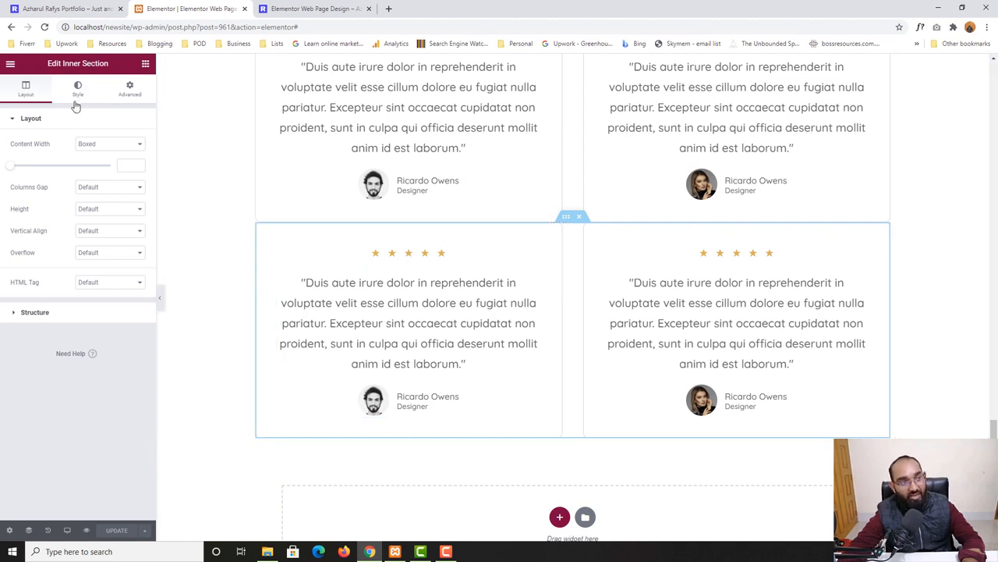
pyautogui.click(130, 92)
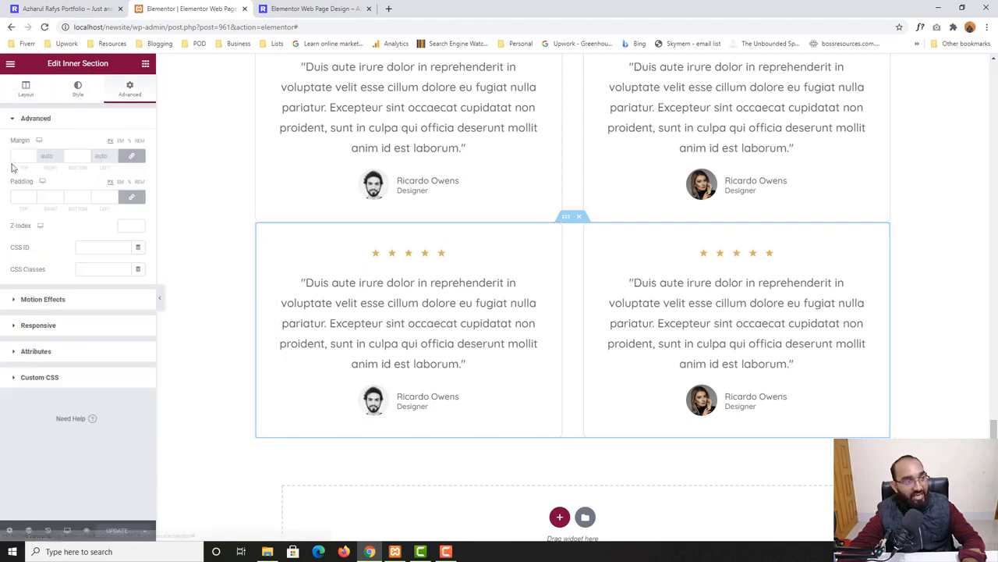
pyautogui.click(134, 160)
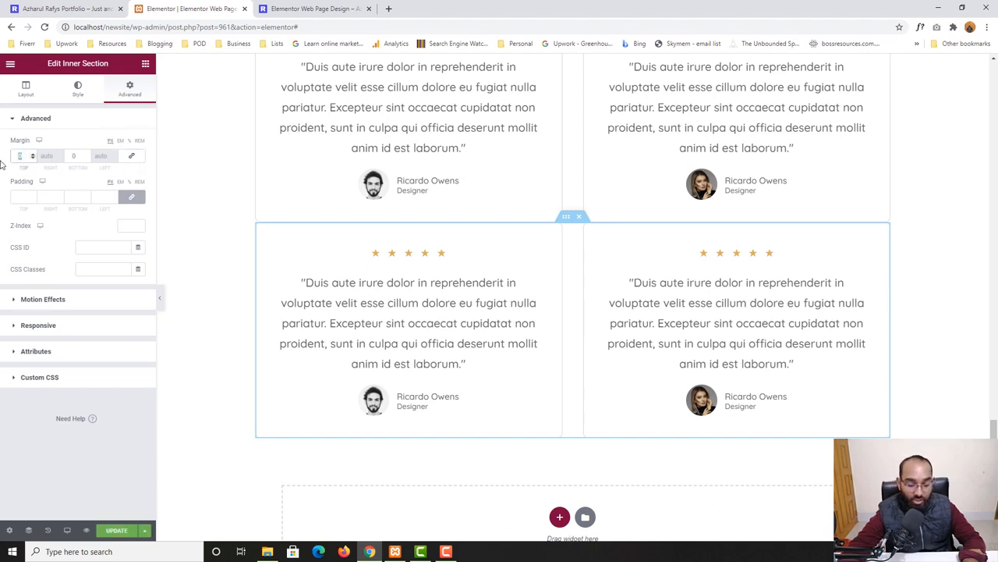
pyautogui.write('40')
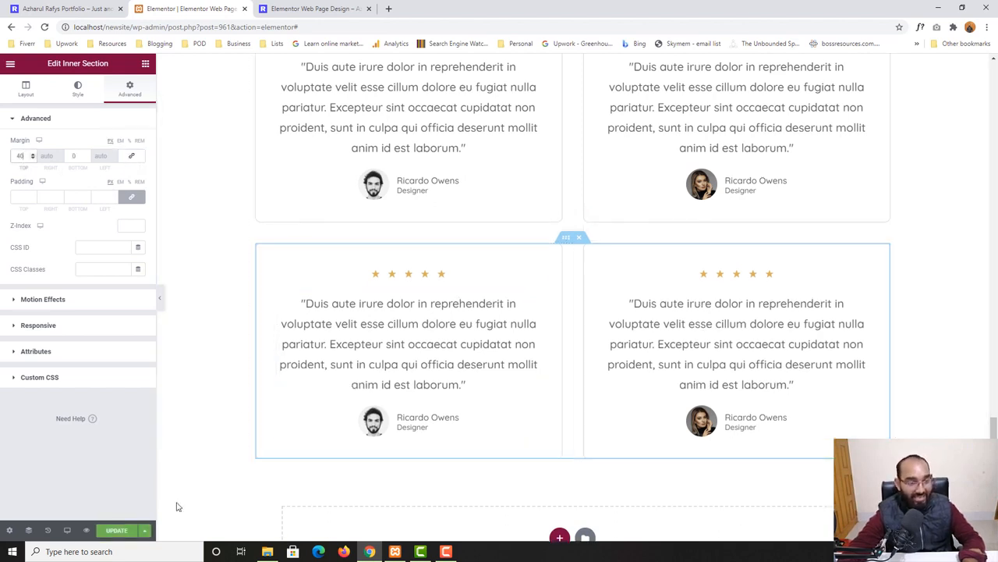
pyautogui.click(116, 530)
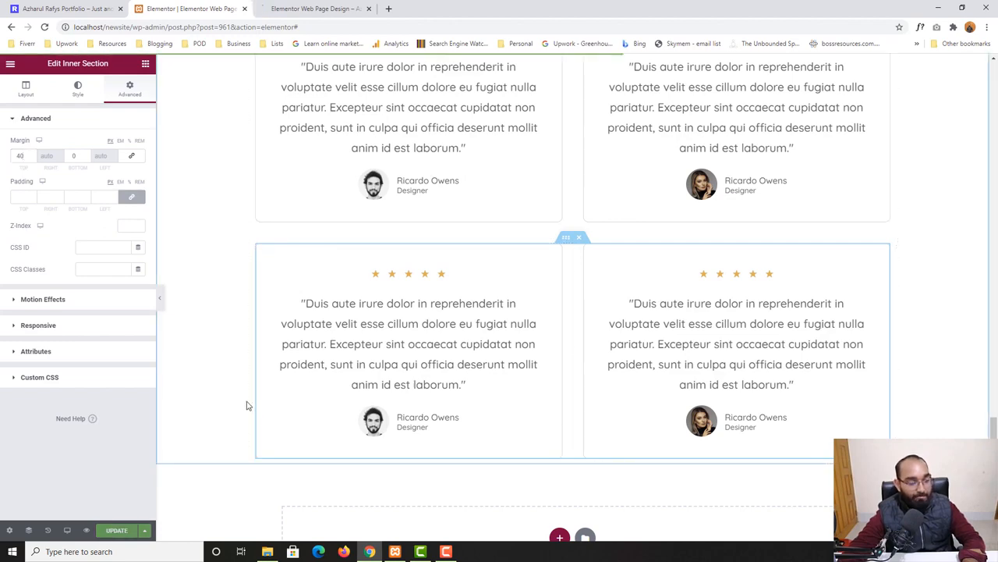
# Reload the preview and check the spacing between the two testimonial rows
pyautogui.click(275, 7)
pyautogui.press('F5')
pyautogui.scroll(-9, 105, 397)
pyautogui.scroll(-15, 102, 398)
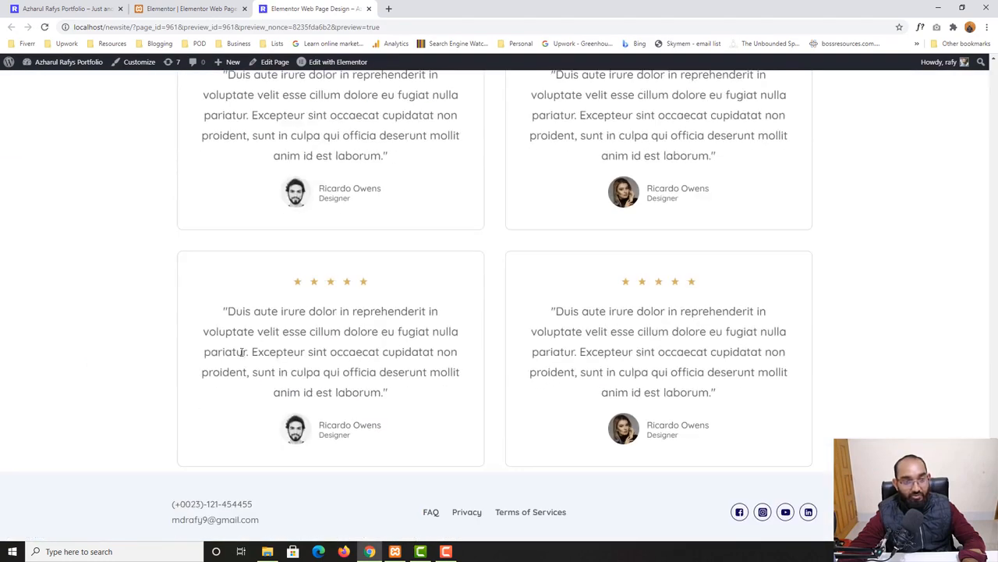
pyautogui.scroll(1, 610, 370)
pyautogui.scroll(1, 758, 335)
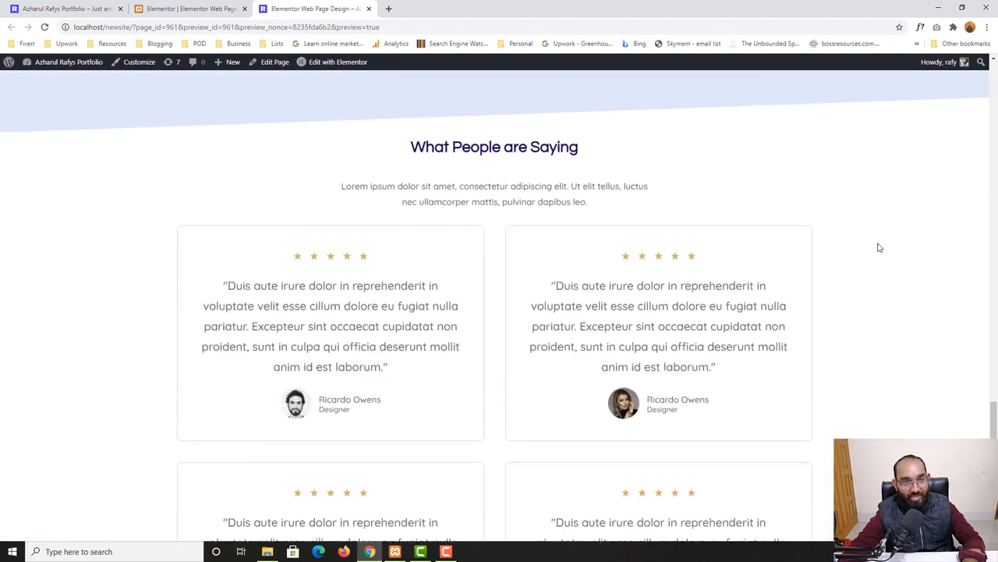
pyautogui.scroll(-4, 879, 247)
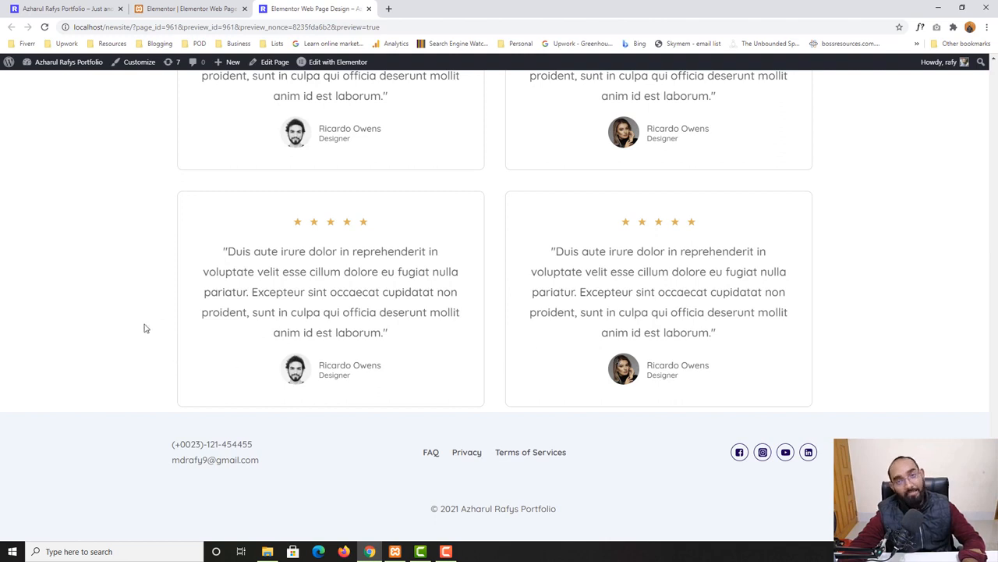
pyautogui.scroll(2, 377, 282)
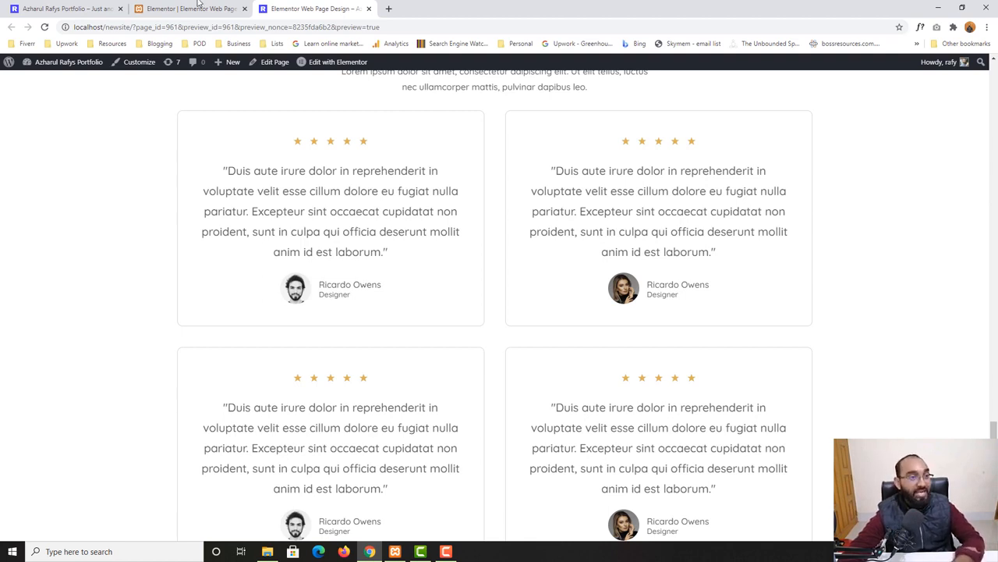
# Scroll through the home page's testimonials section to compare its spacing
pyautogui.click(88, 9)
pyautogui.scroll(-1, 86, 333)
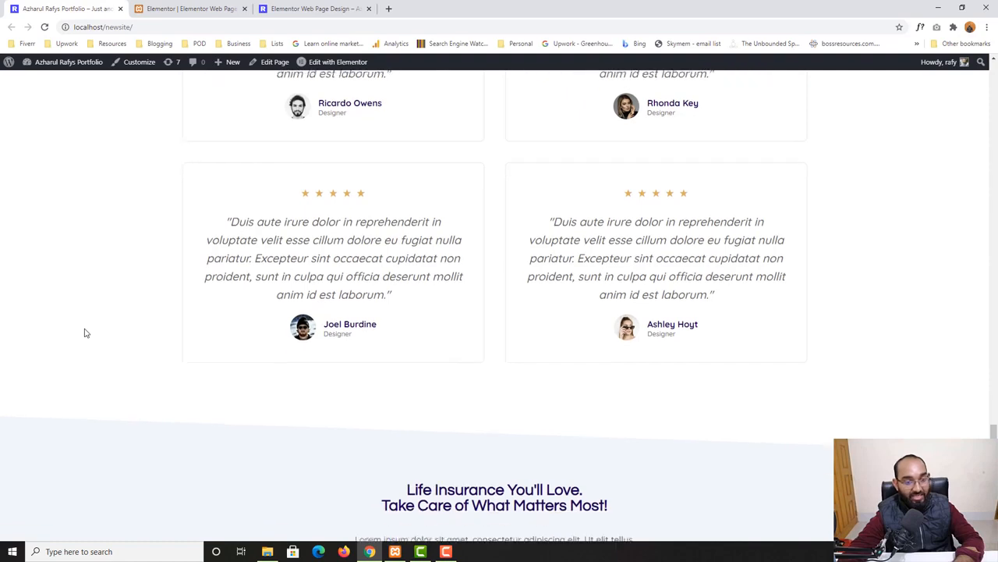
pyautogui.scroll(3, 346, 334)
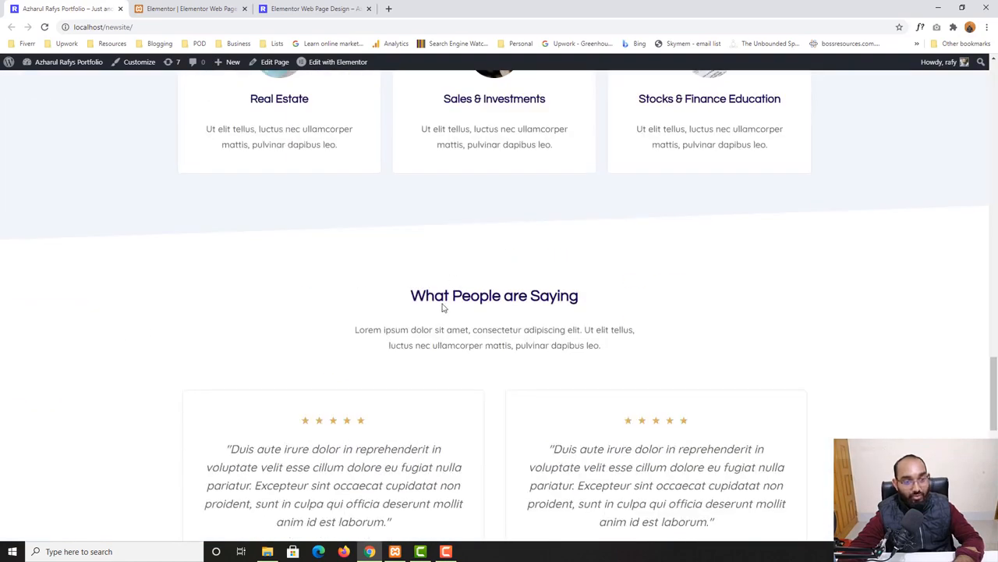
pyautogui.scroll(-3, 441, 310)
pyautogui.scroll(2, 488, 274)
pyautogui.scroll(-6, 515, 257)
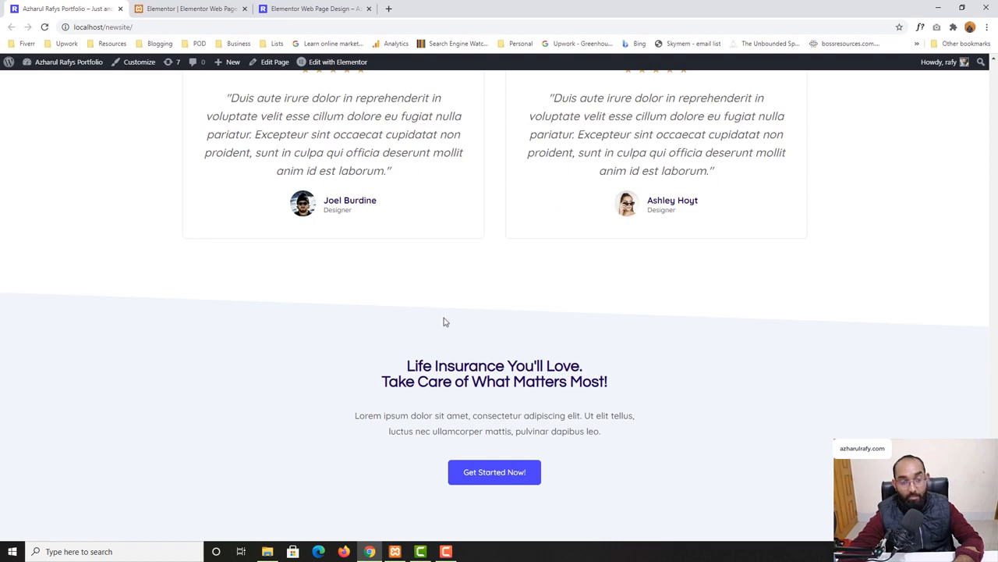
# Set the What People are Saying section's top and bottom padding to 100, unlinking the values
pyautogui.click(191, 8)
pyautogui.scroll(5, 468, 375)
pyautogui.scroll(-2, 478, 282)
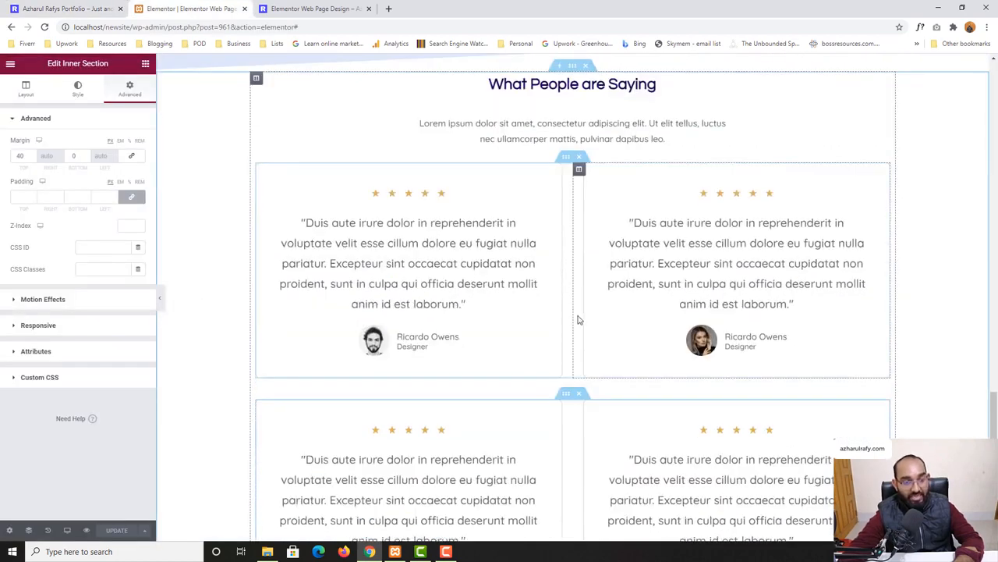
pyautogui.scroll(1, 577, 319)
pyautogui.click(572, 171)
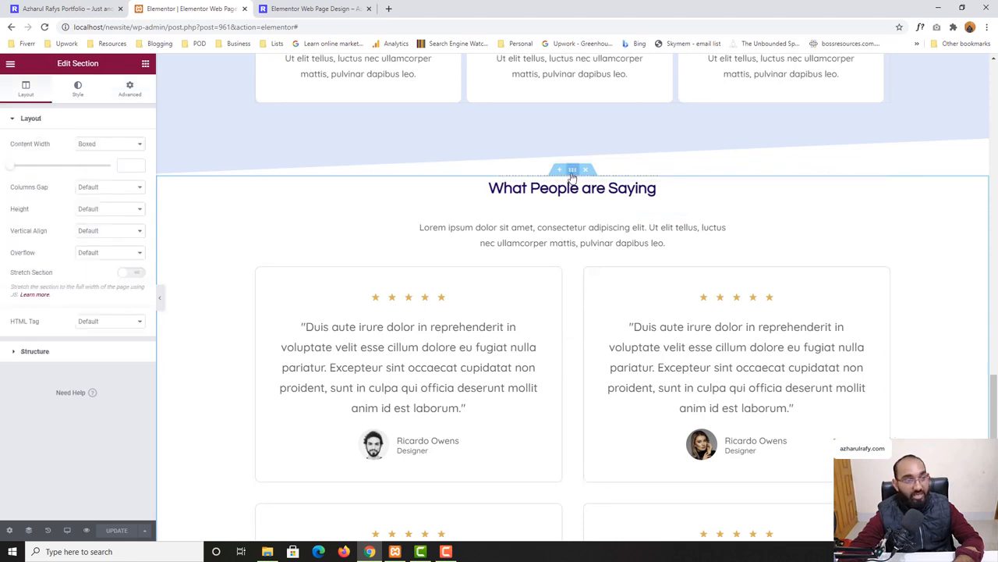
pyautogui.click(129, 90)
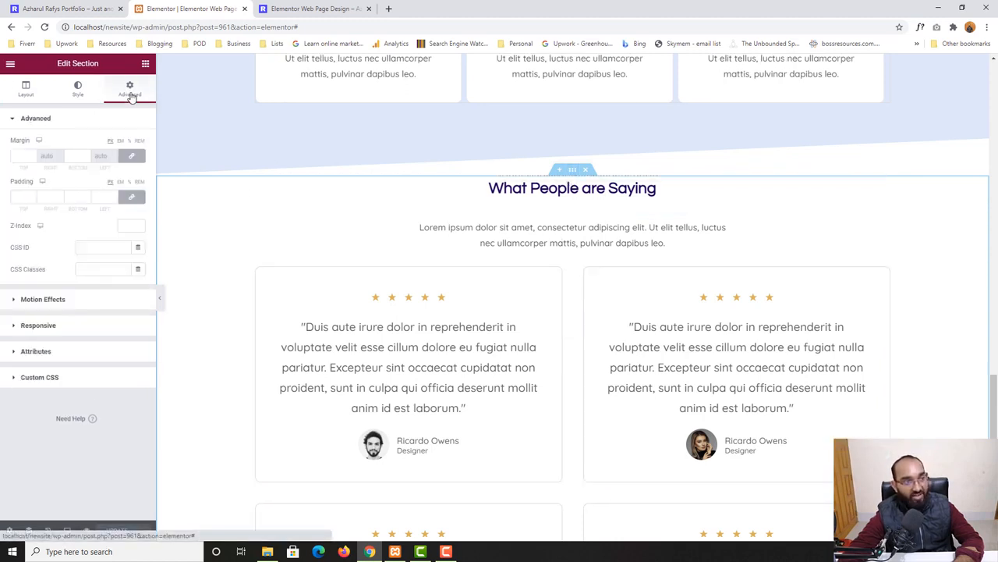
pyautogui.click(132, 198)
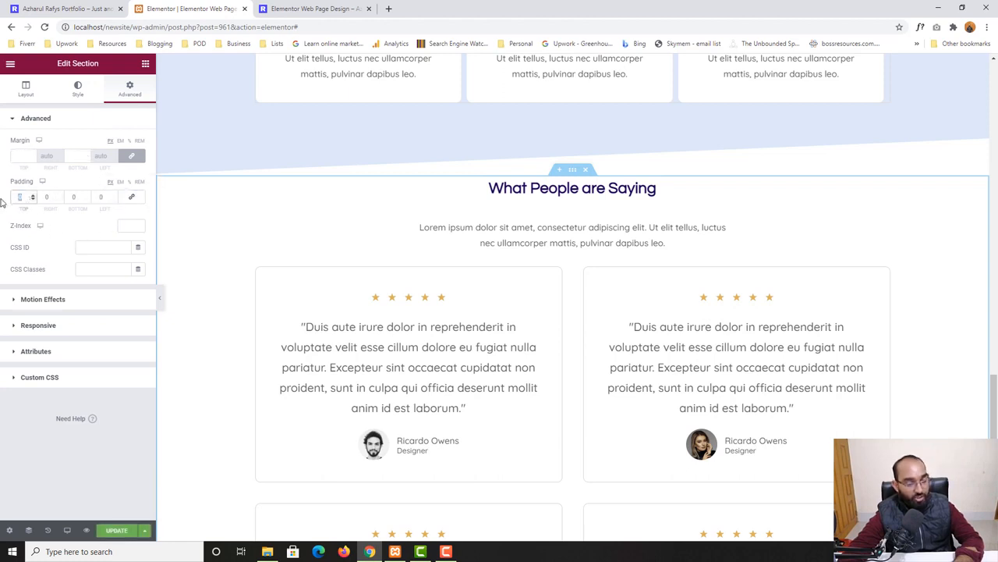
pyautogui.write('100')
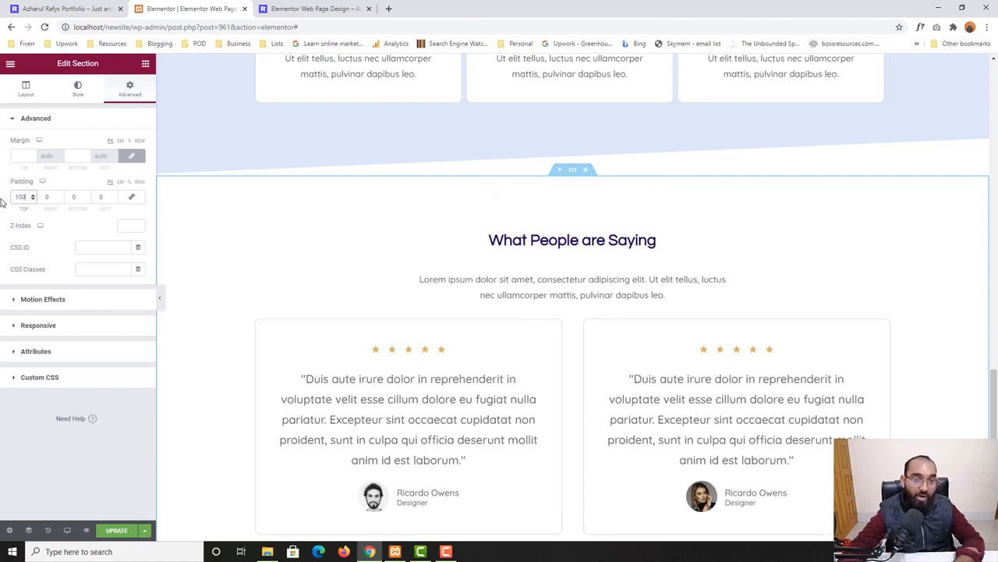
pyautogui.scroll(-3, 630, 290)
pyautogui.scroll(-2, 592, 344)
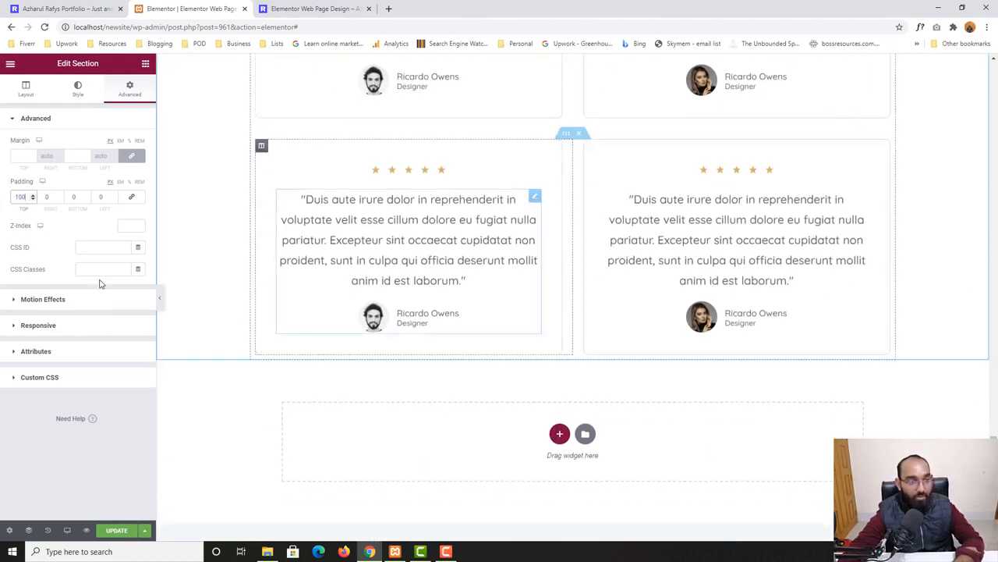
pyautogui.click(75, 200)
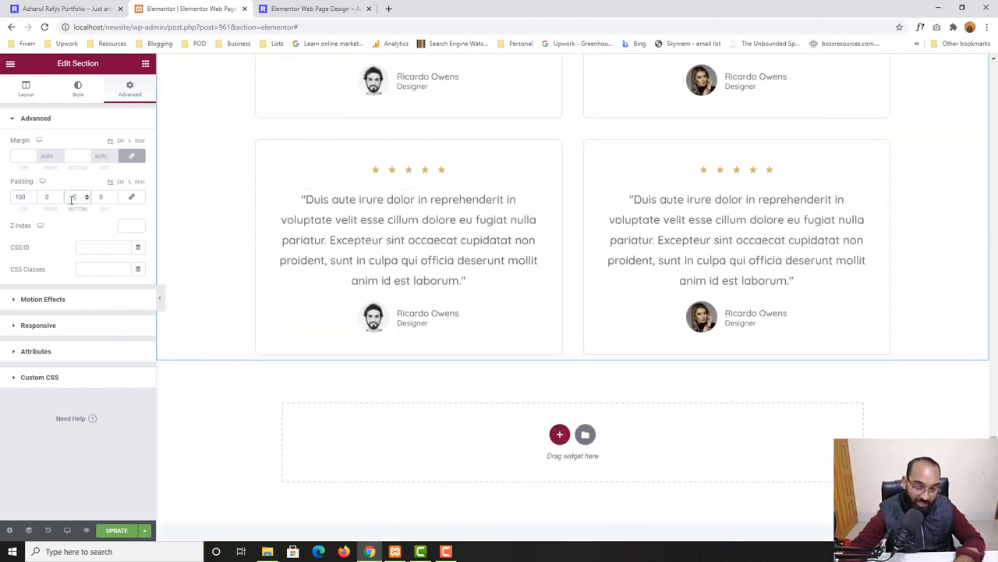
pyautogui.write('100')
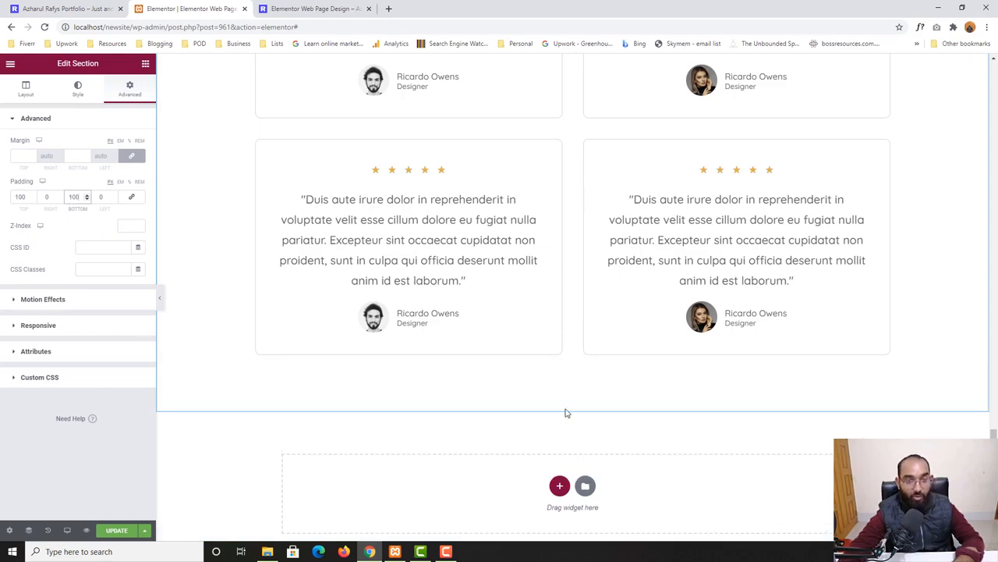
# Compare the padded section in the editor against the home page's testimonials
pyautogui.scroll(6, 580, 265)
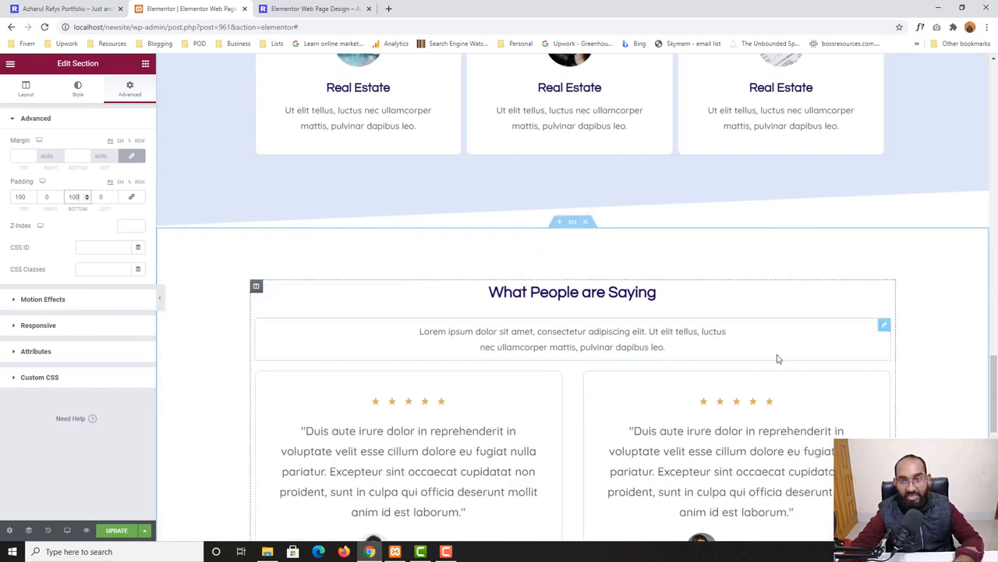
pyautogui.scroll(-6, 777, 356)
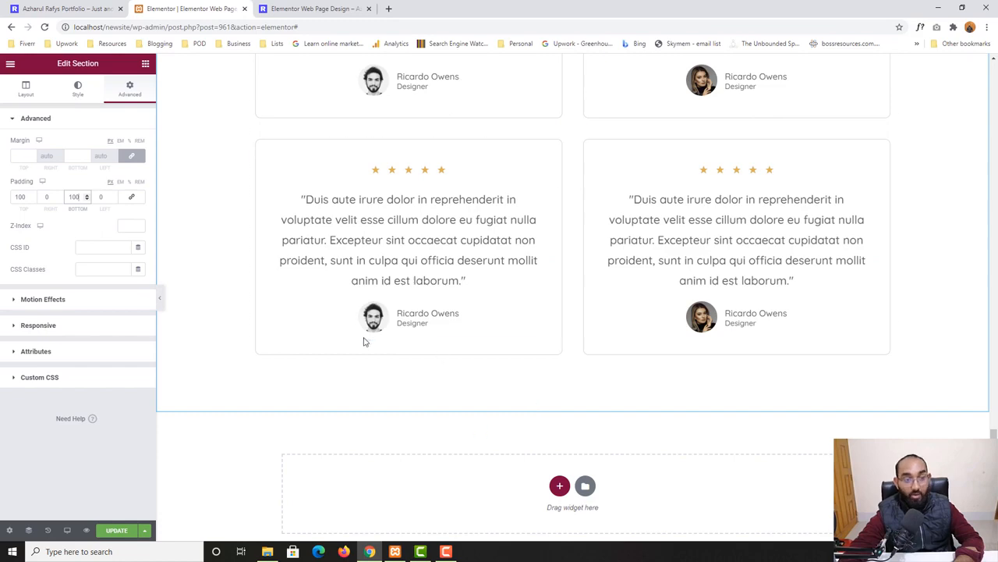
pyautogui.scroll(4, 648, 363)
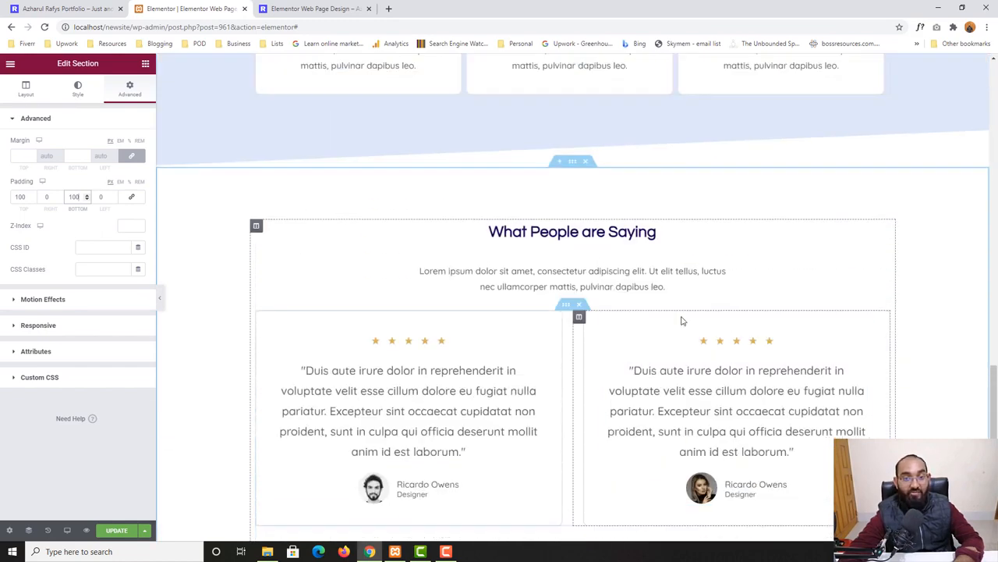
pyautogui.click(45, 8)
pyautogui.scroll(2, 246, 356)
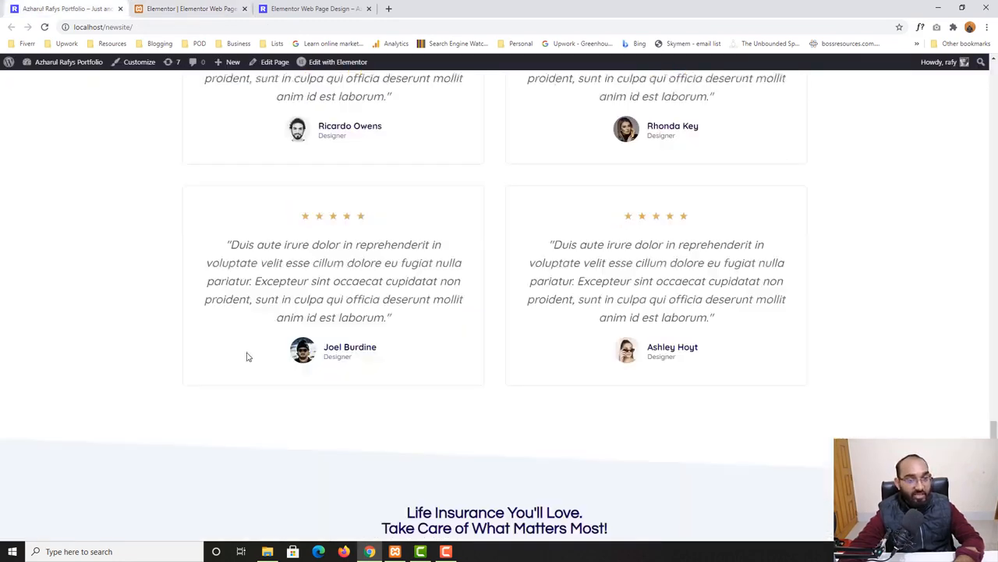
pyautogui.scroll(5, 258, 343)
pyautogui.click(187, 8)
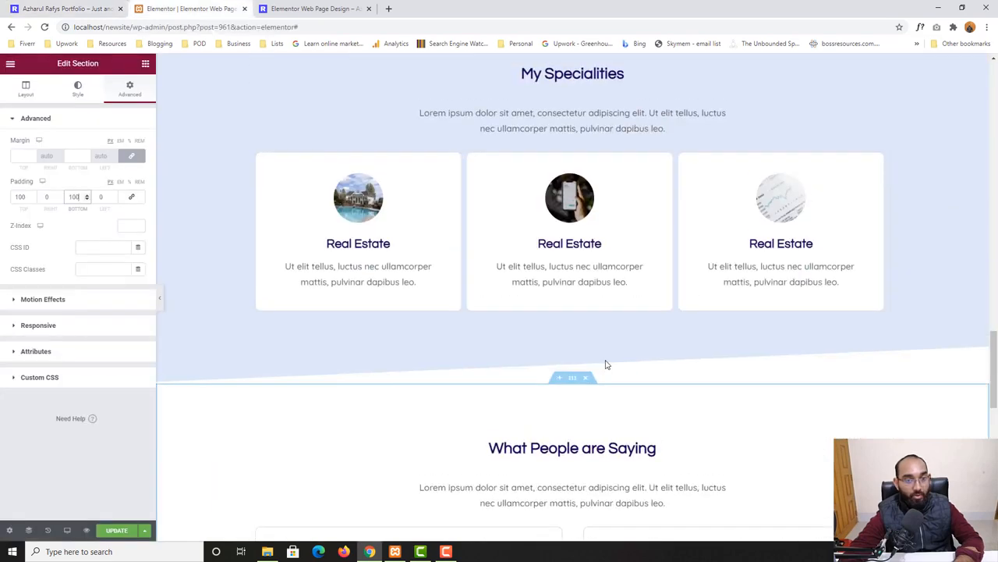
# Compare the editor's testimonial rows with the home page and the preview, then close the preview tab
pyautogui.scroll(-1, 819, 320)
pyautogui.scroll(-10, 658, 333)
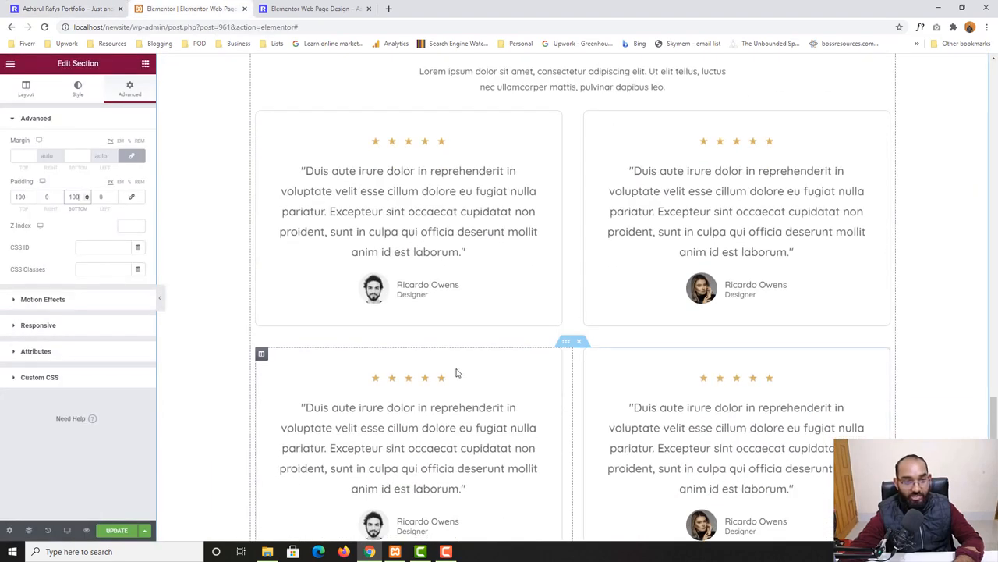
pyautogui.hotkey('ctrl', 'shift', 'Tab')
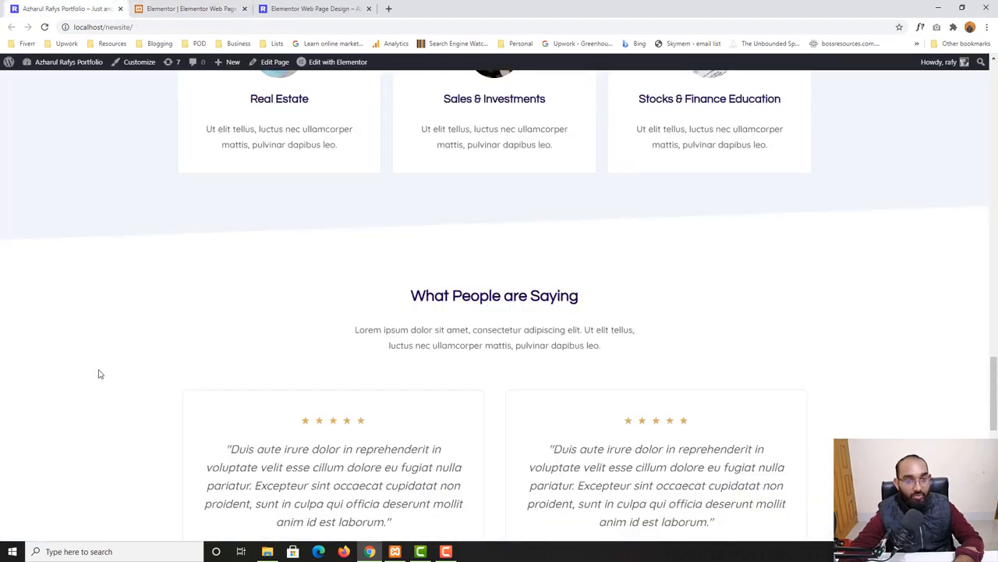
pyautogui.scroll(5, 98, 378)
pyautogui.scroll(-8, 343, 412)
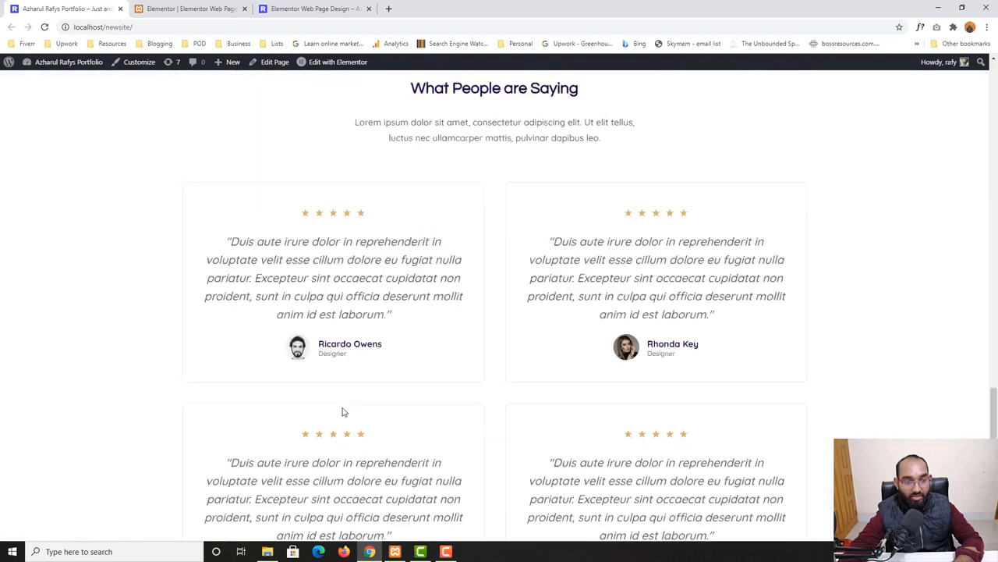
pyautogui.scroll(-8, 344, 412)
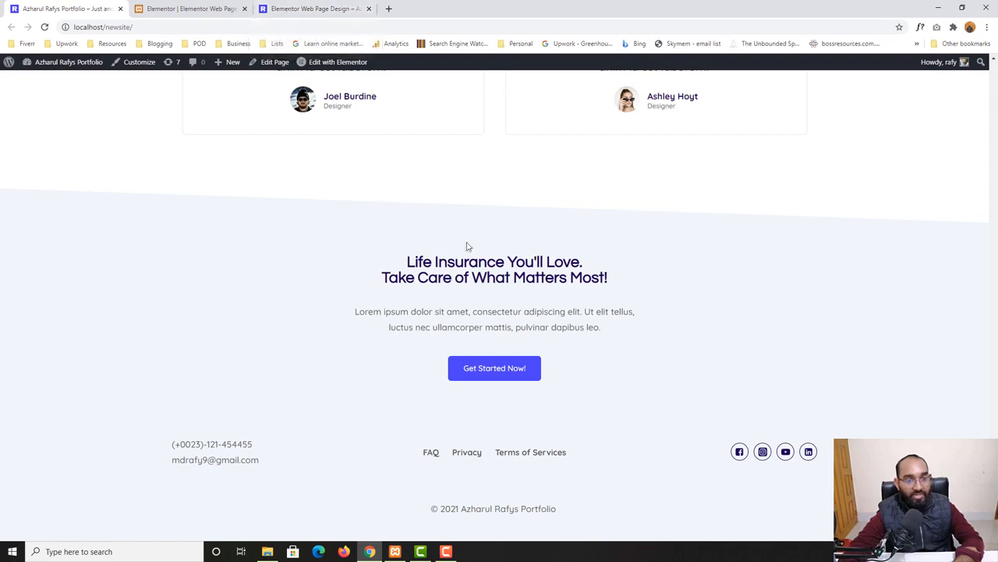
pyautogui.click(312, 8)
pyautogui.scroll(-5, 319, 226)
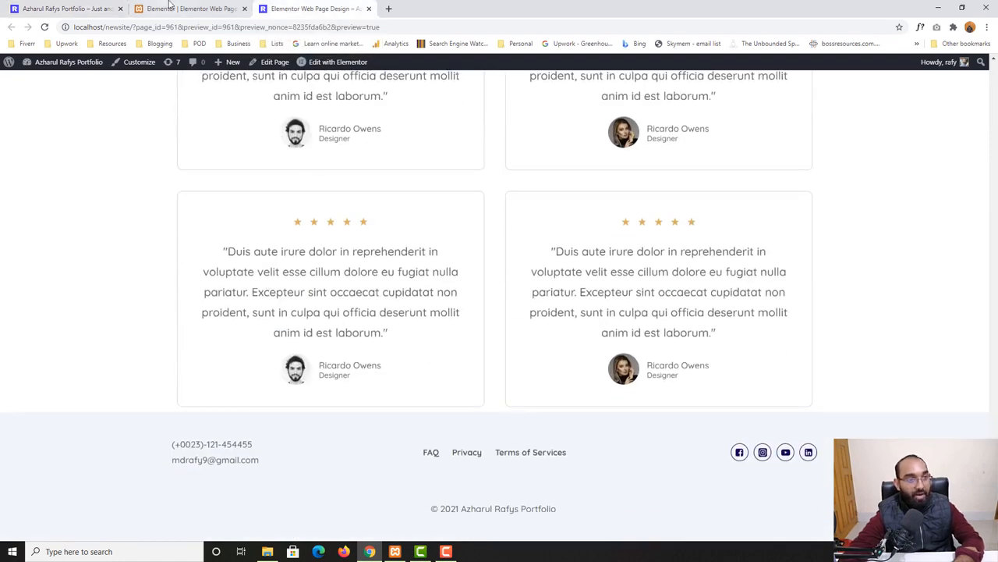
pyautogui.click(369, 9)
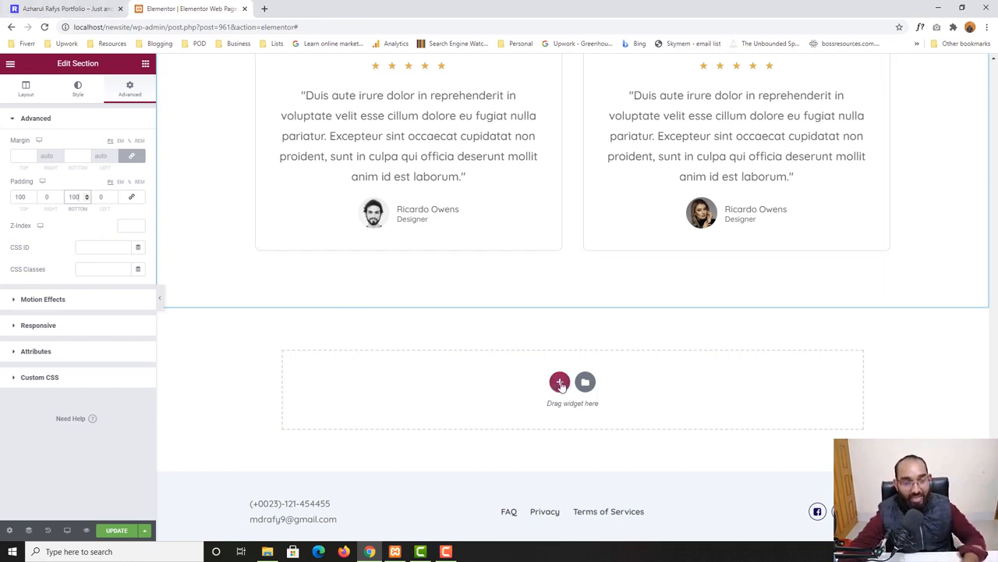
# Add a one-column section below the testimonials section
pyautogui.click(559, 384)
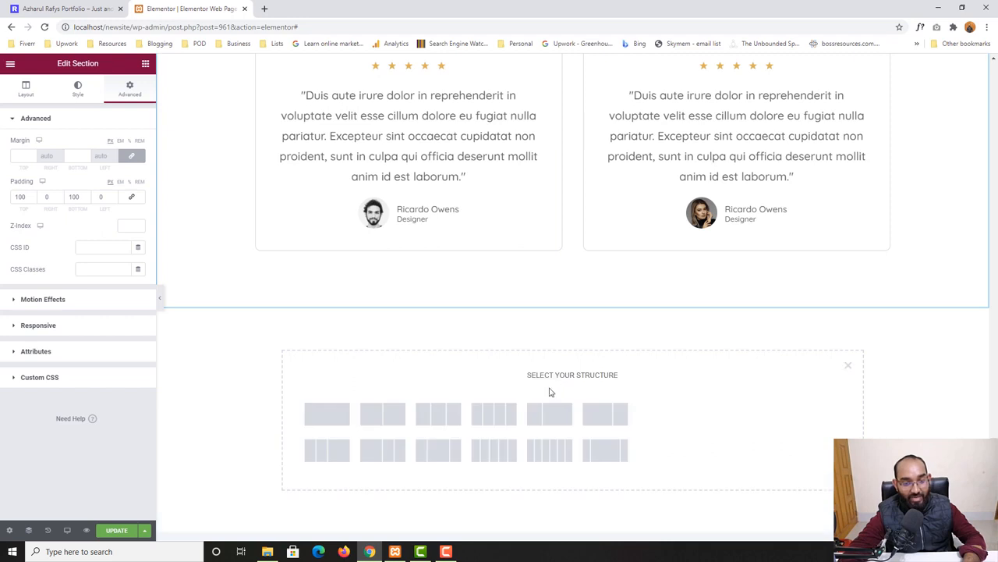
pyautogui.click(326, 415)
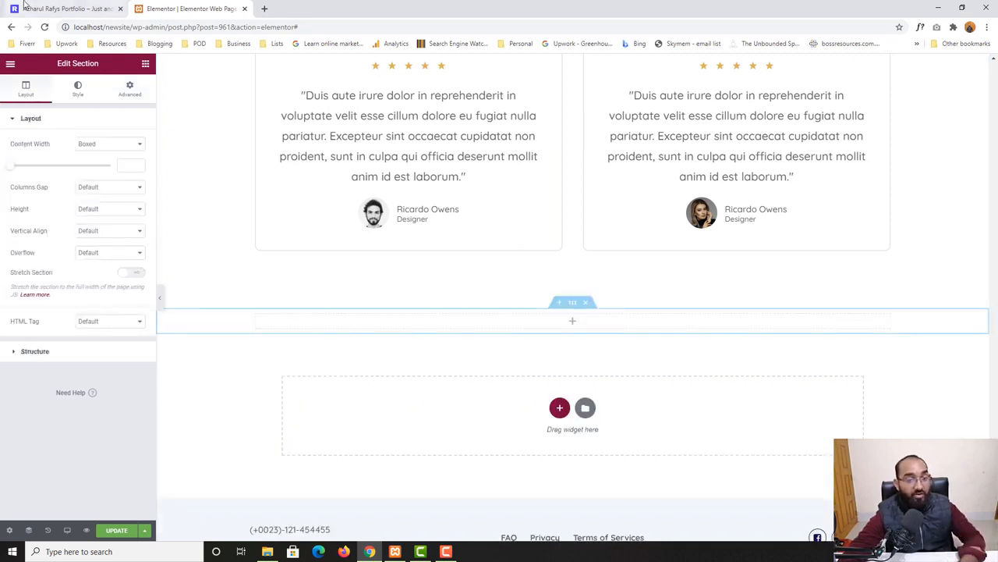
# Examine the home page's call-to-action heading and paragraph below the testimonials
pyautogui.hotkey('ctrl', 'shift', 'Tab')
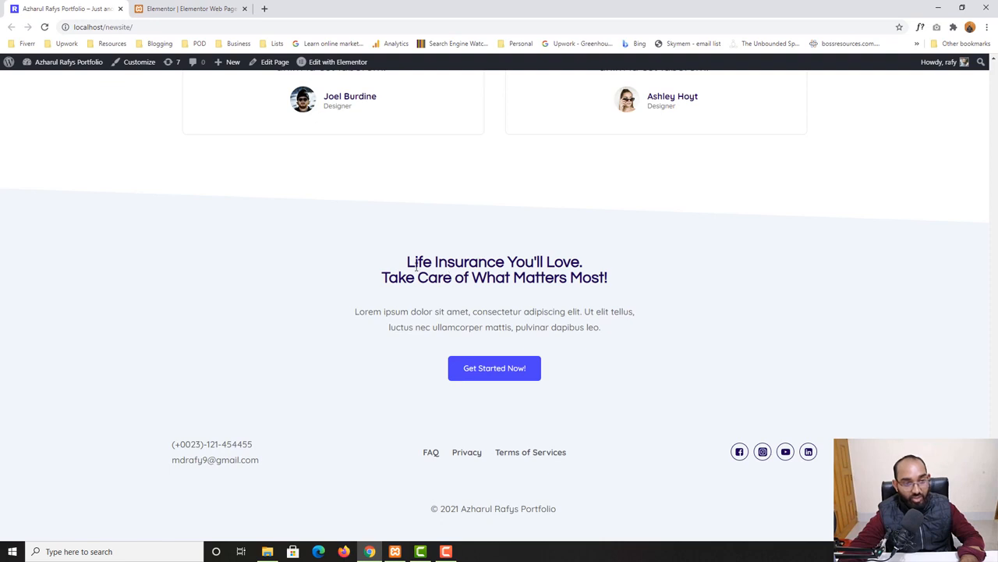
pyautogui.moveTo(416, 268); pyautogui.dragTo(604, 290)
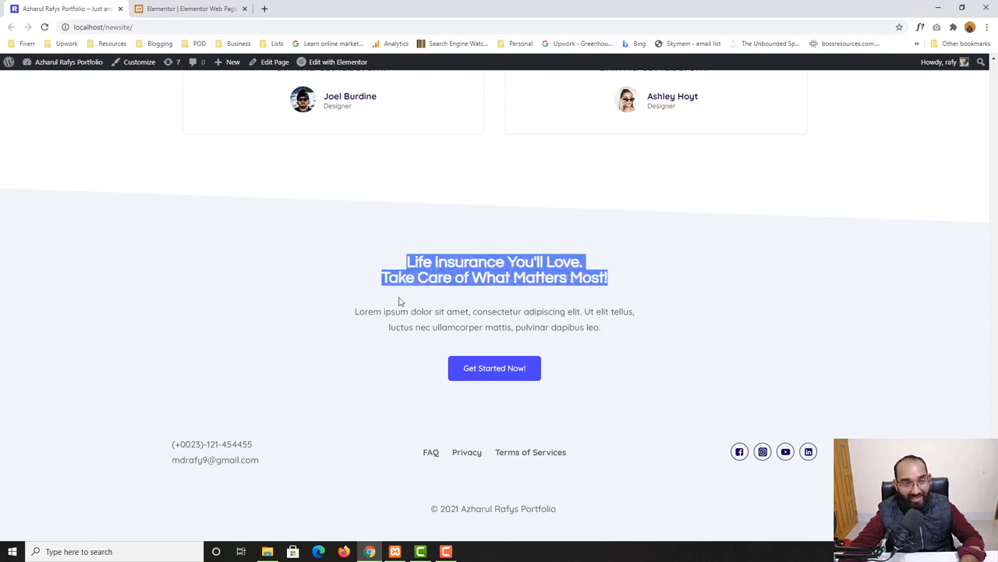
pyautogui.moveTo(355, 311); pyautogui.dragTo(616, 328)
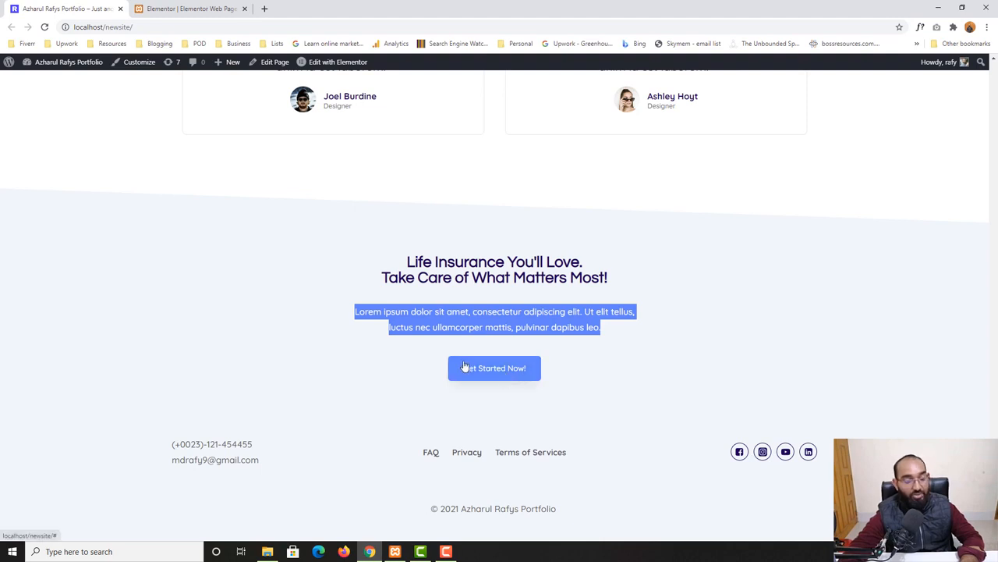
pyautogui.click(195, 9)
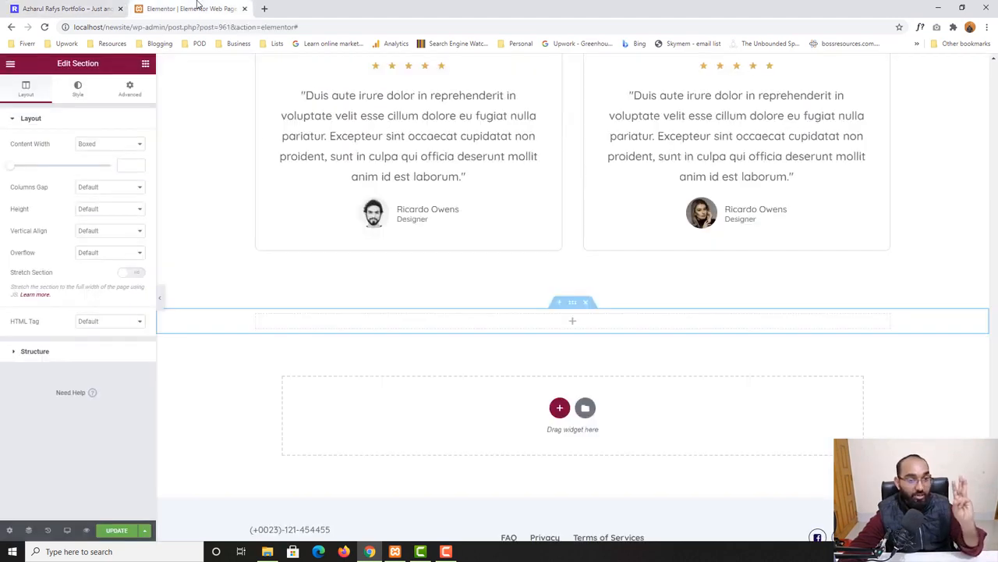
pyautogui.scroll(1, 548, 364)
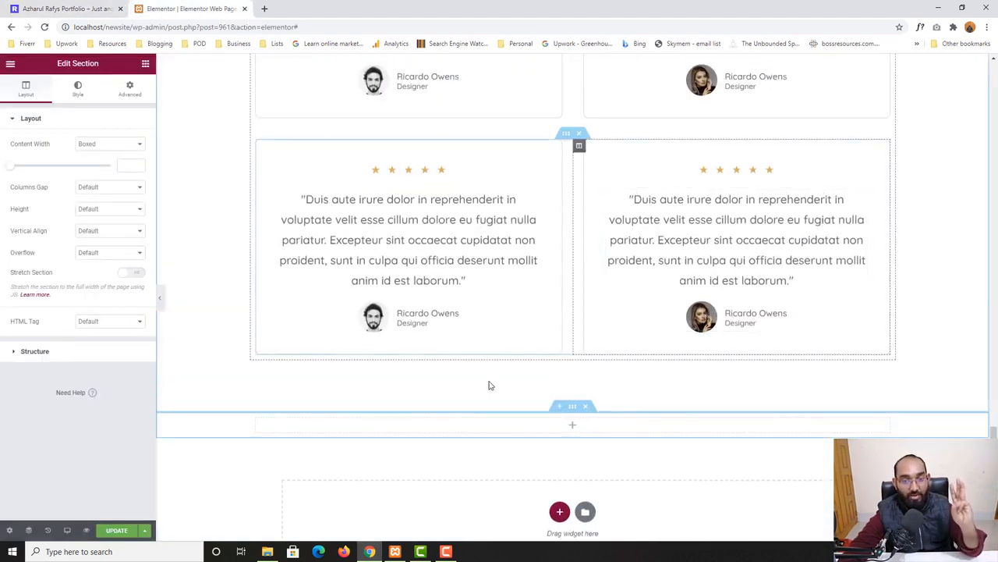
pyautogui.click(56, 8)
pyautogui.click(168, 8)
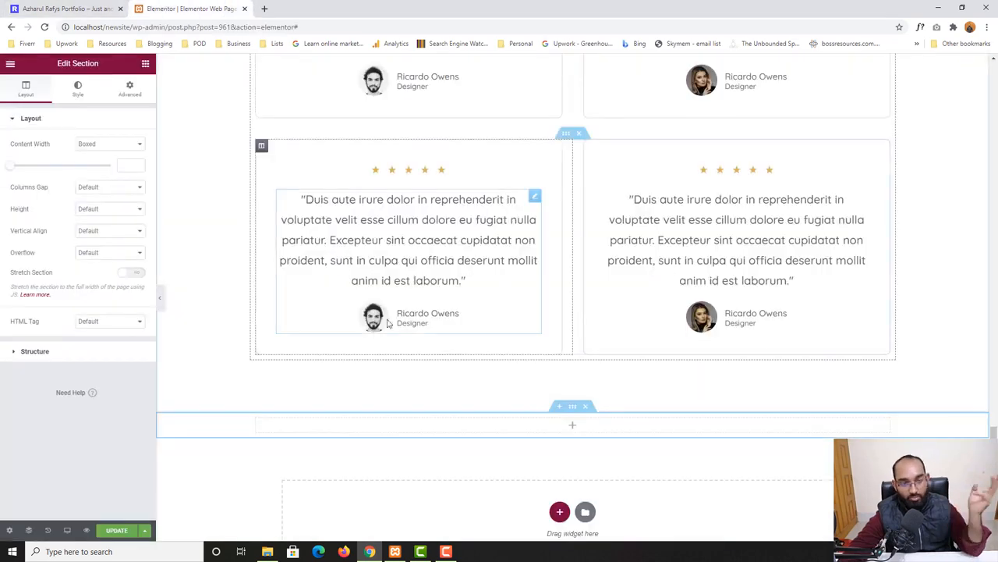
# Change the bottom-left testimonial's image to the photo of the man in the beanie and sunglasses
pyautogui.click(386, 320)
pyautogui.hotkey('ctrl', 'shift', 'Tab')
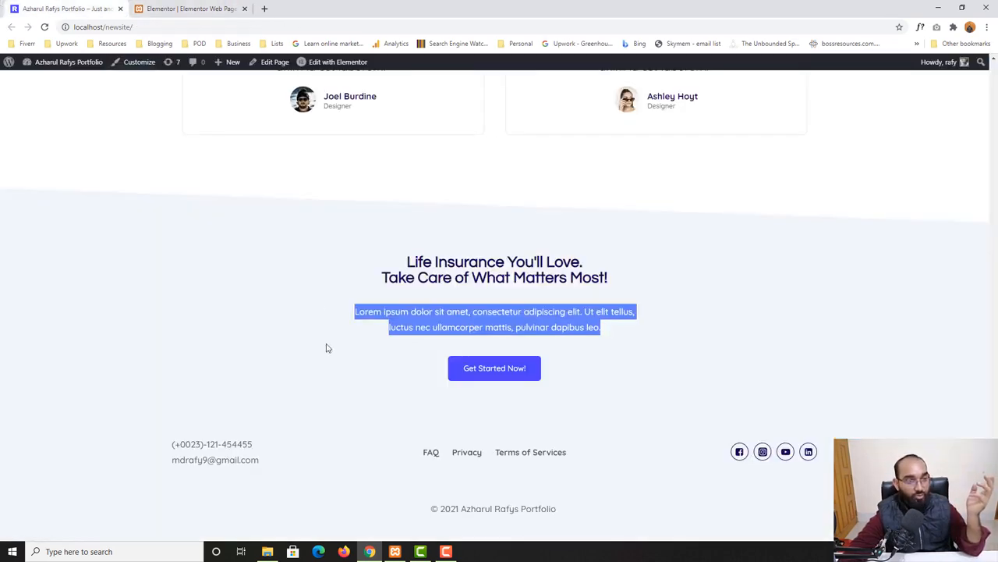
pyautogui.scroll(3, 326, 345)
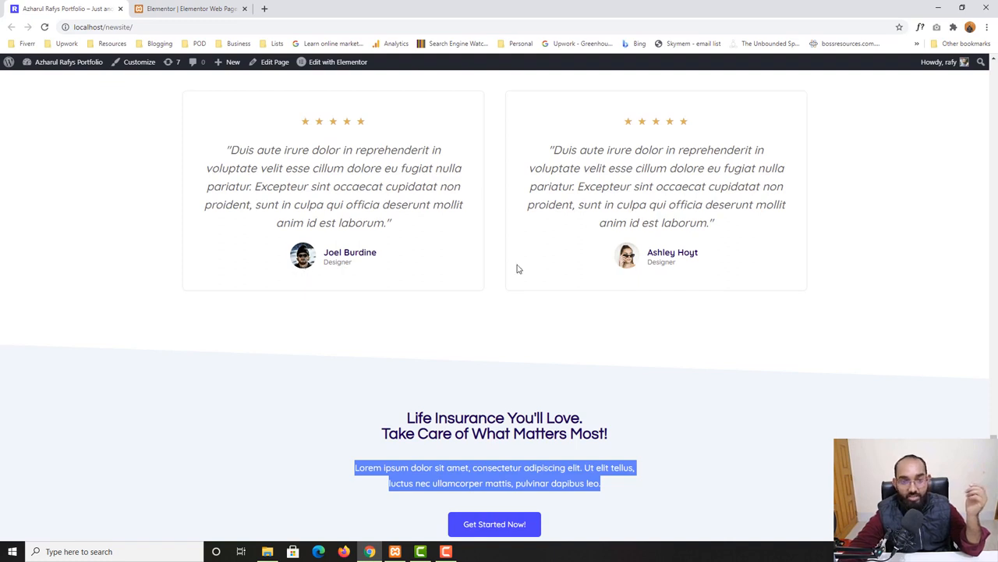
pyautogui.hotkey('ctrl', 'Tab')
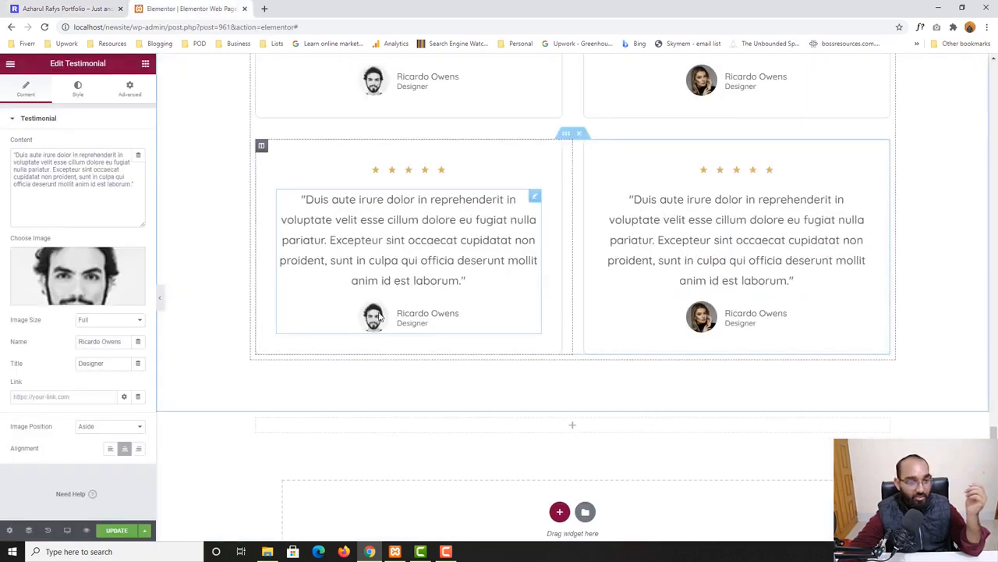
pyautogui.click(132, 294)
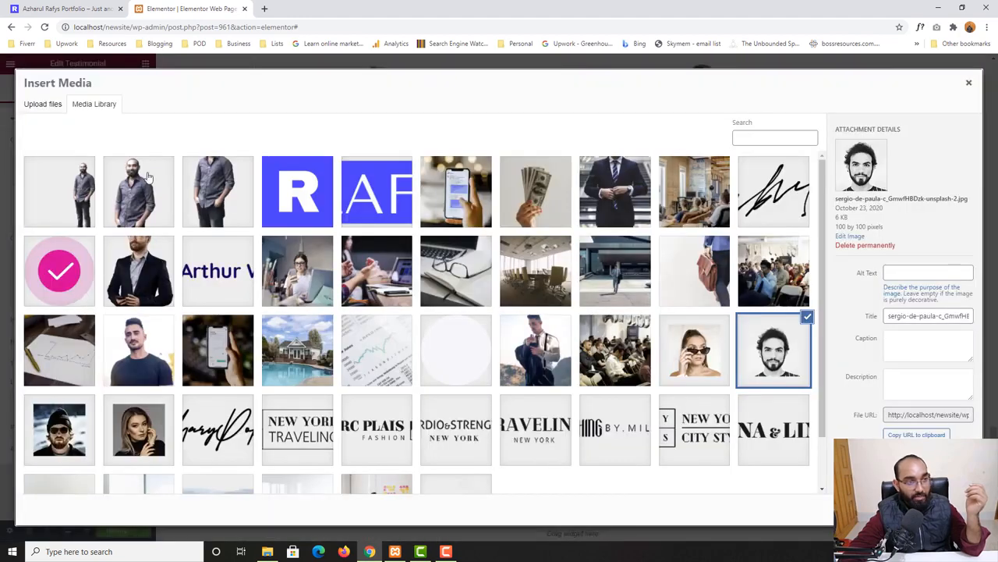
pyautogui.scroll(-2, 788, 375)
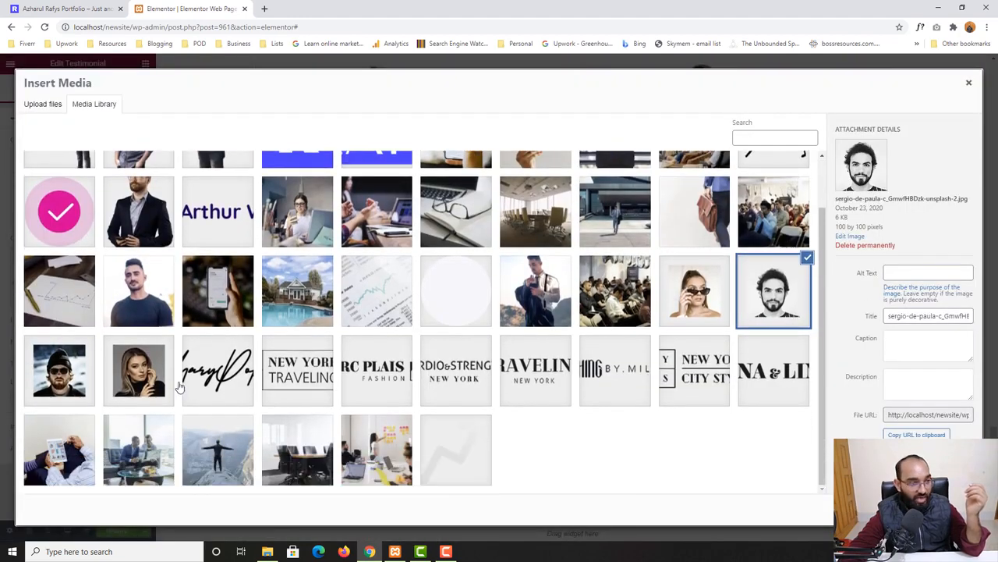
pyautogui.click(87, 379)
pyautogui.click(947, 509)
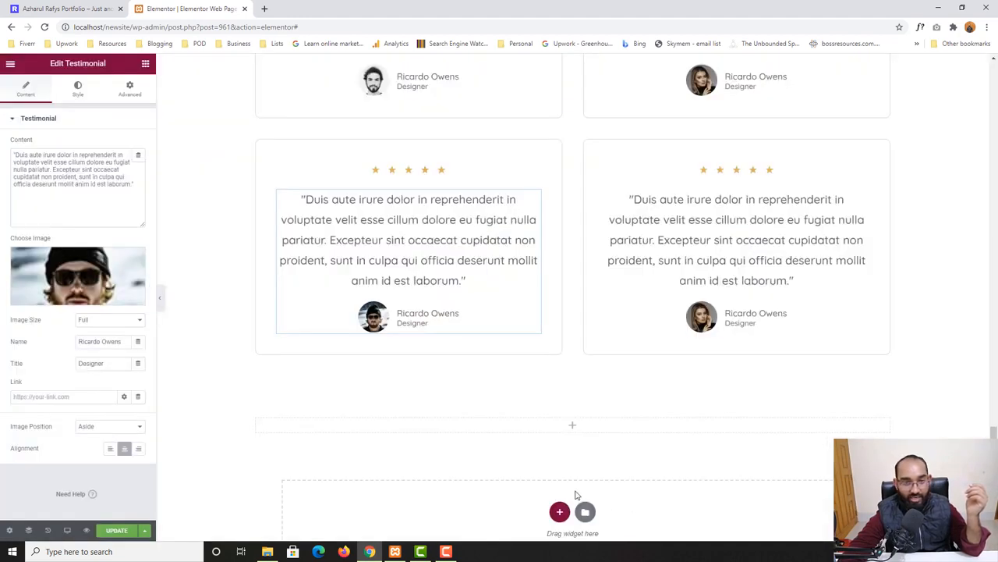
# Change the bottom-right testimonial's image to the photo of the woman in sunglasses and update the page
pyautogui.click(699, 323)
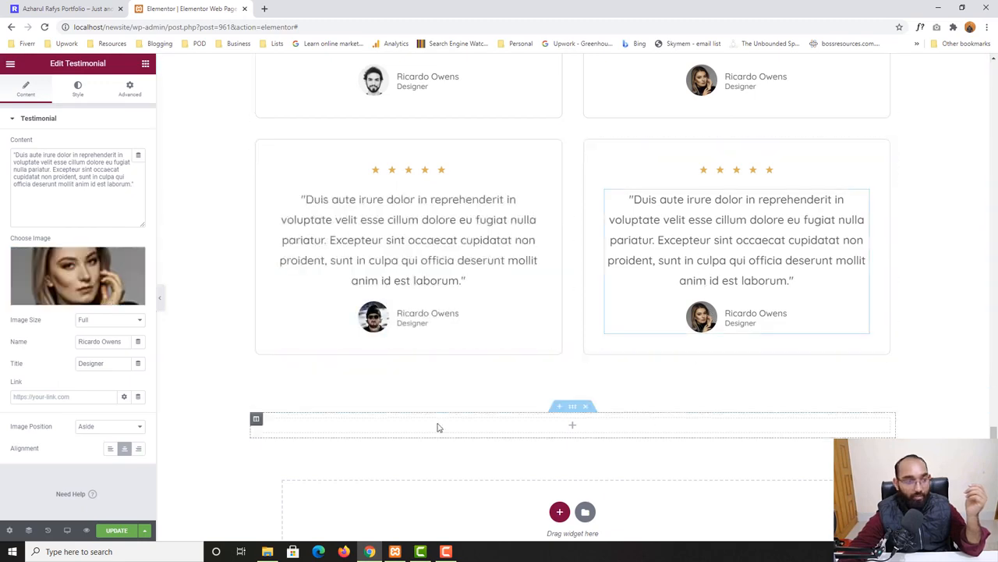
pyautogui.click(132, 265)
pyautogui.click(706, 363)
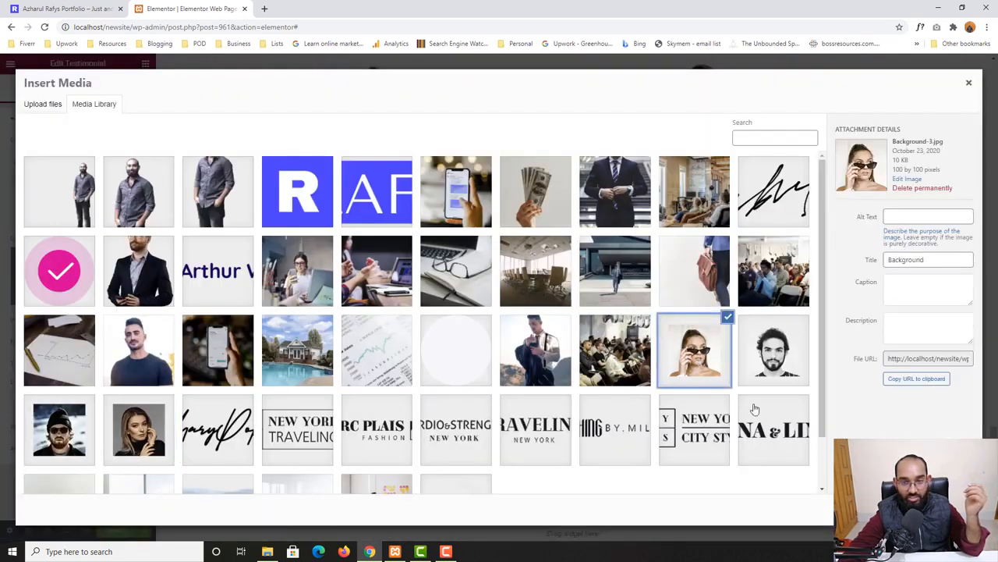
pyautogui.click(947, 510)
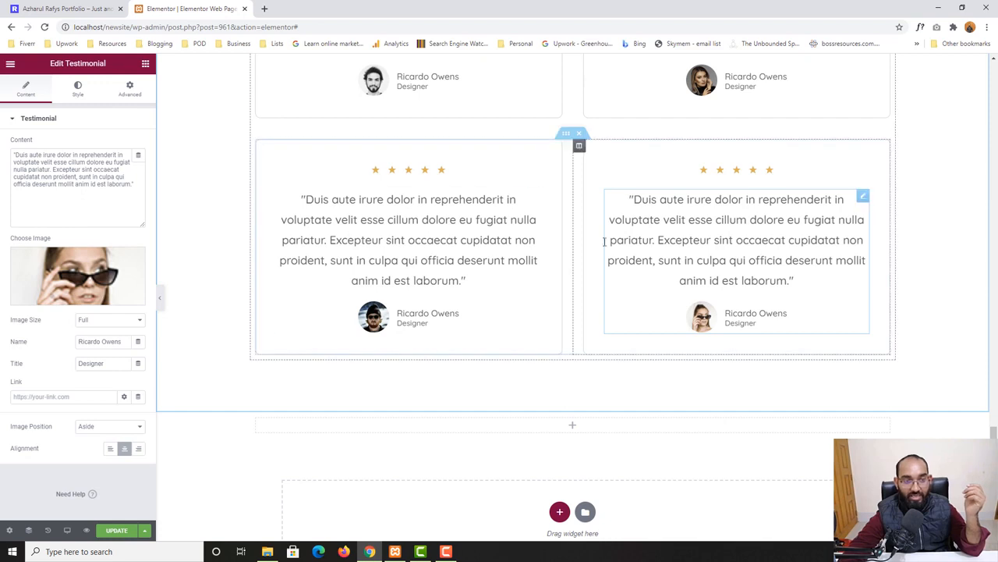
pyautogui.click(124, 530)
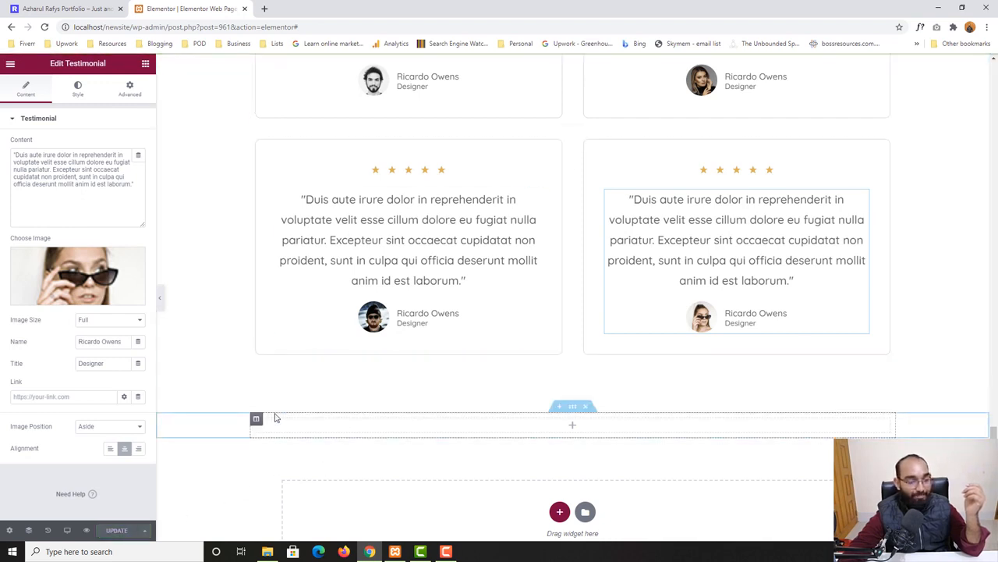
# Delete the empty section below the testimonials and add a new one-column section in its place
pyautogui.scroll(2, 468, 405)
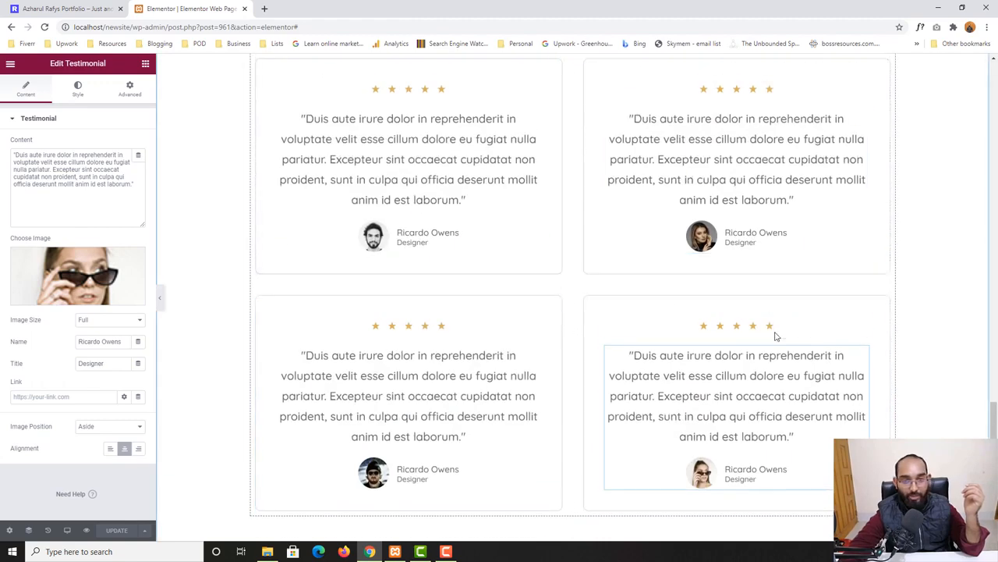
pyautogui.scroll(-1, 776, 334)
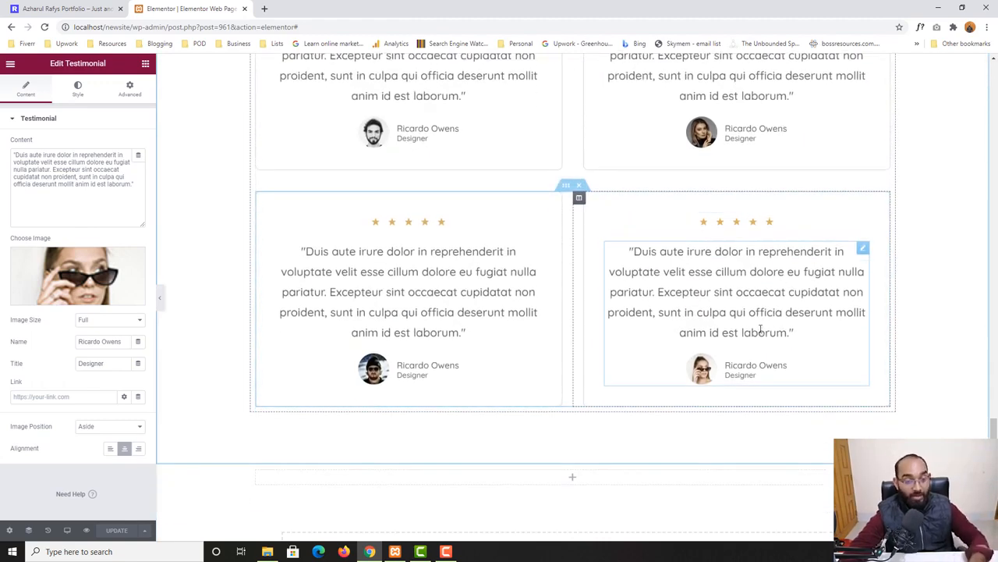
pyautogui.scroll(-2, 577, 408)
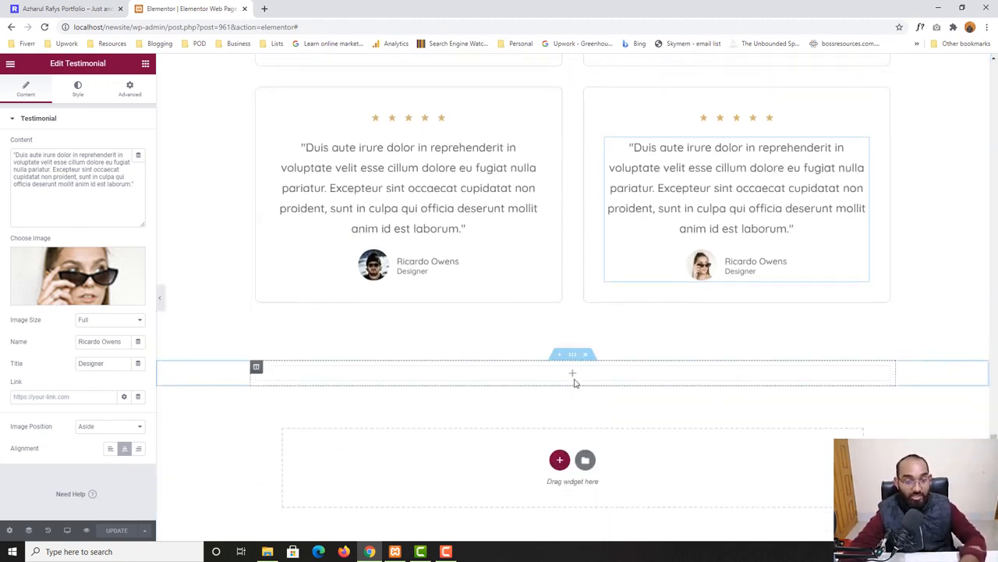
pyautogui.click(585, 354)
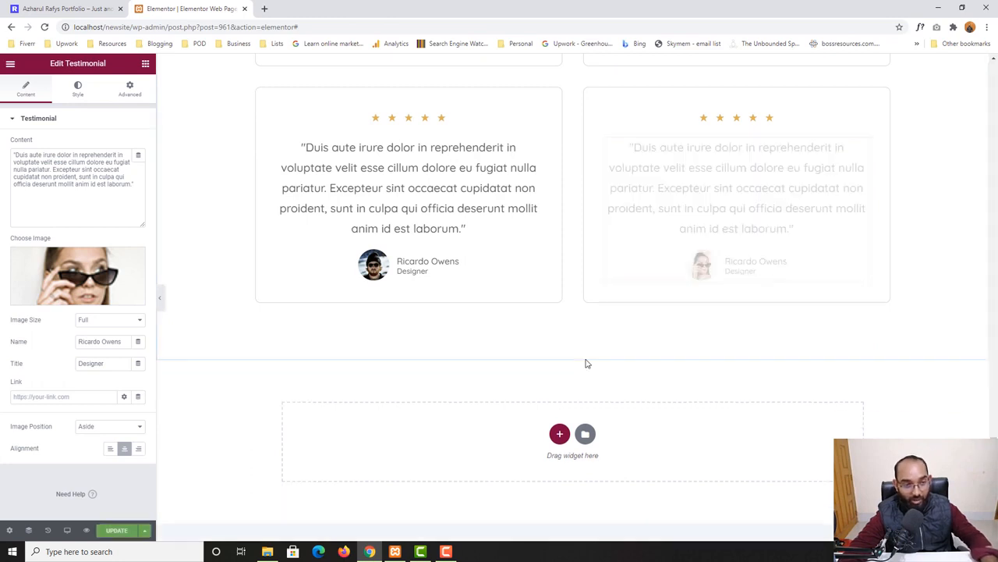
pyautogui.click(559, 434)
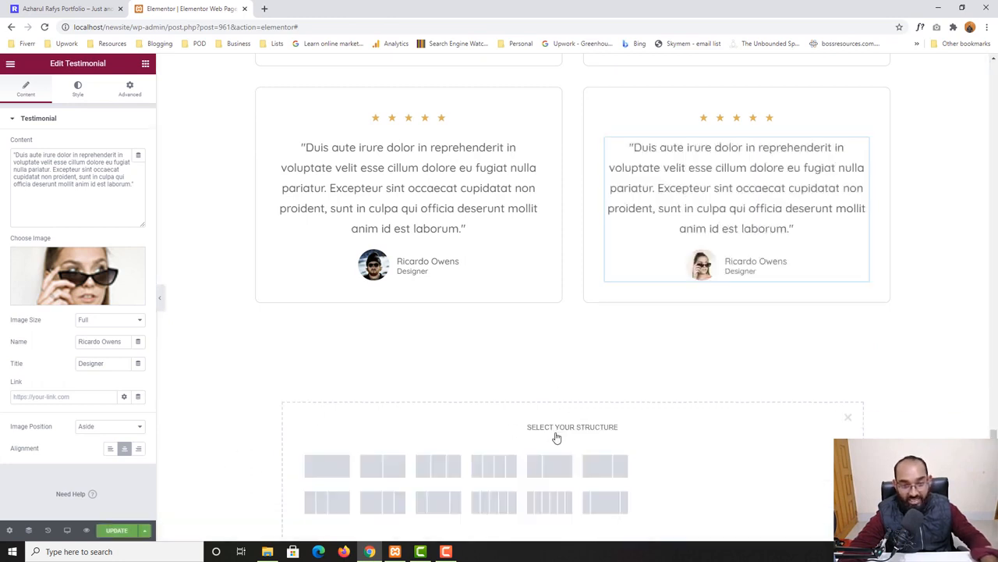
pyautogui.click(327, 466)
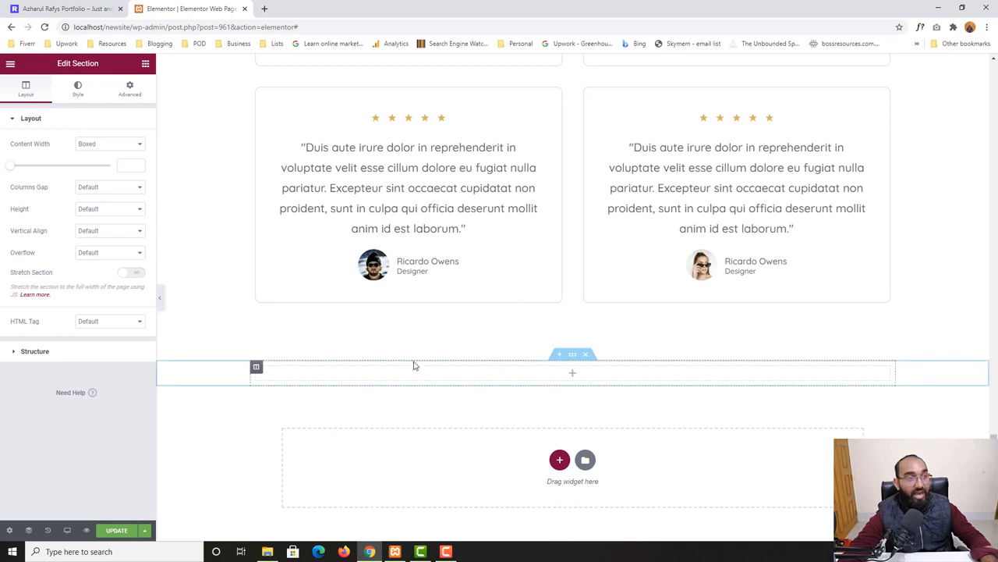
# Review the home page's call-to-action title and text again before building it
pyautogui.click(32, 6)
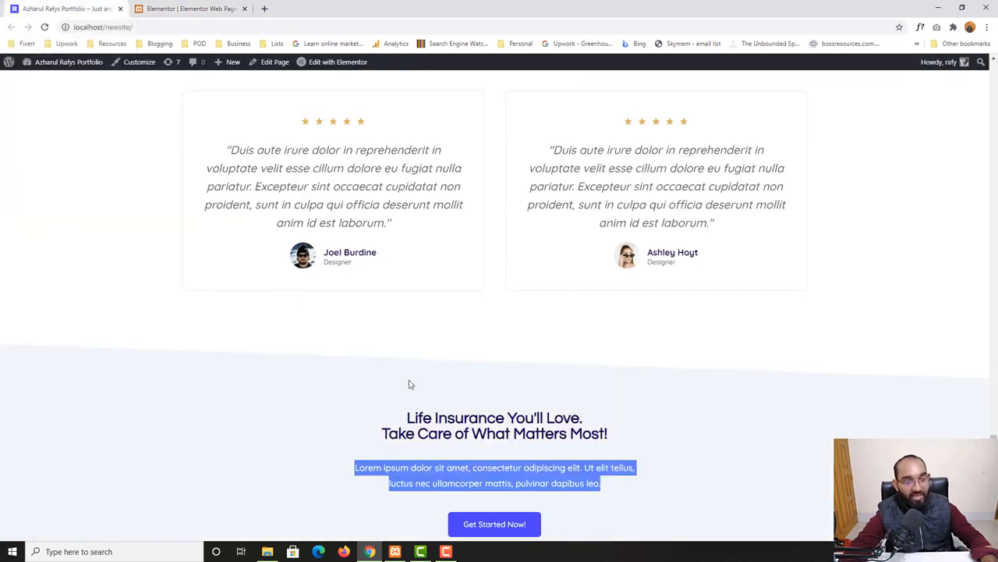
pyautogui.scroll(-2, 408, 383)
pyautogui.click(406, 265)
pyautogui.moveTo(406, 265); pyautogui.dragTo(526, 297)
pyautogui.doubleClick(468, 327)
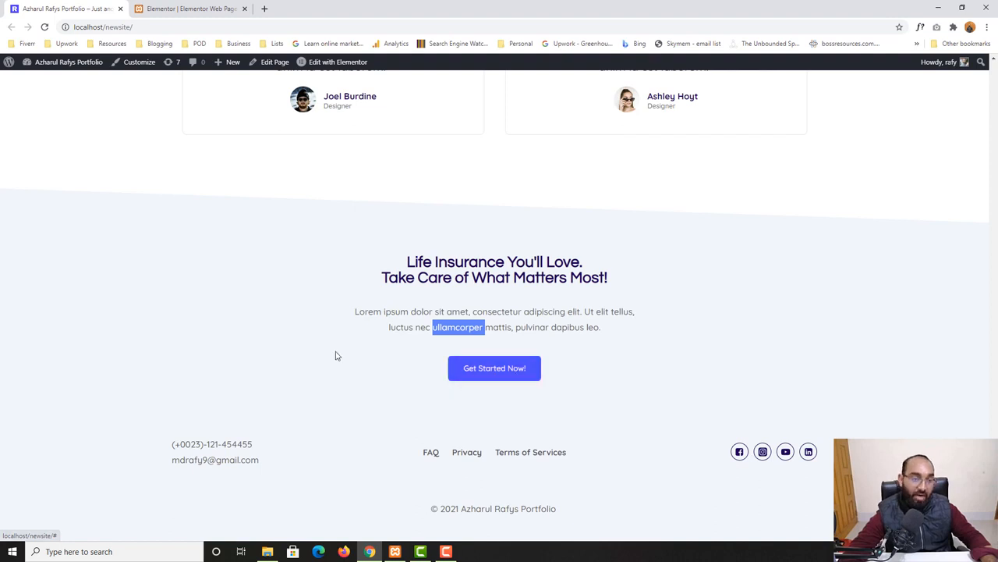
pyautogui.click(216, 9)
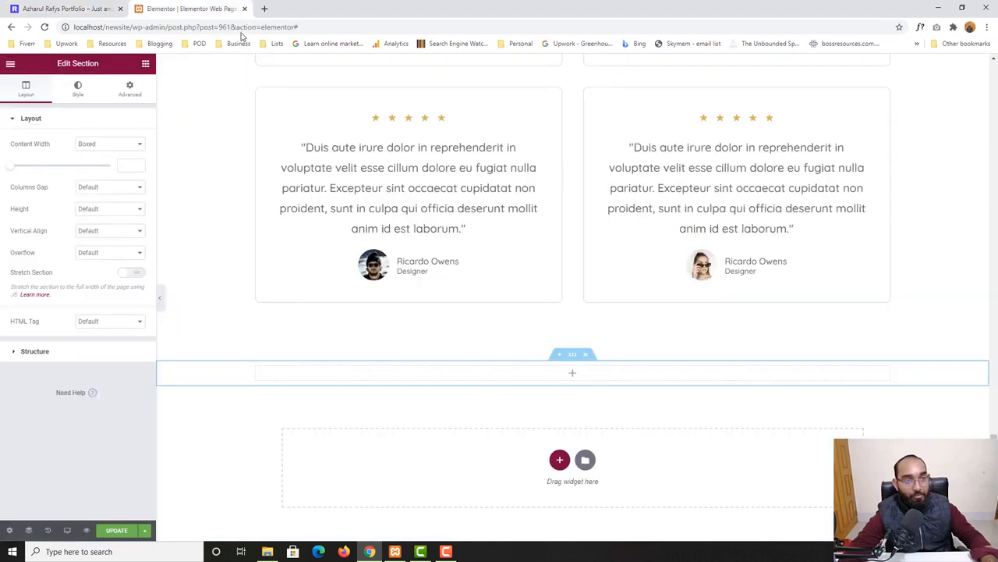
# Add a Heading widget to the new one-column section
pyautogui.click(145, 64)
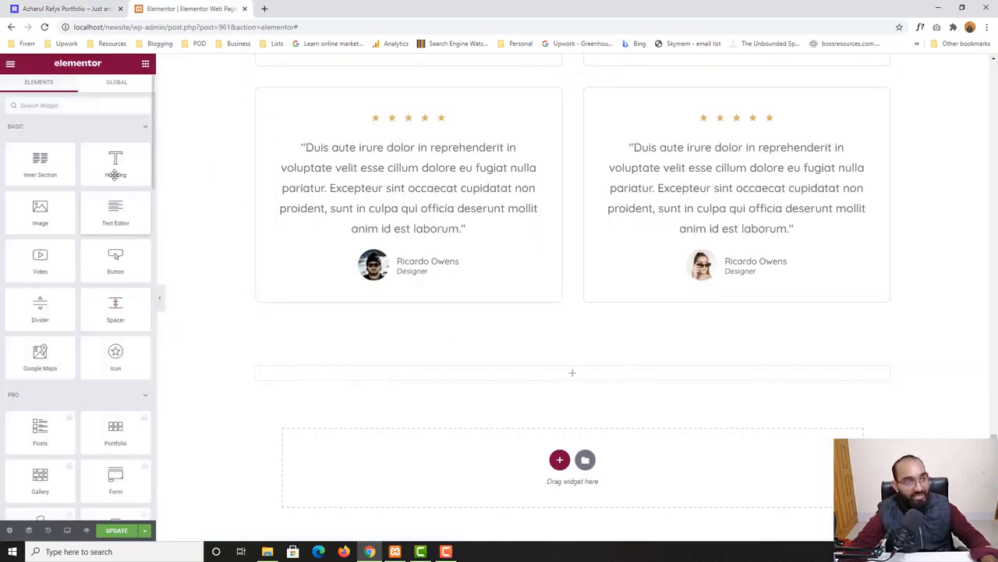
pyautogui.moveTo(114, 167); pyautogui.dragTo(586, 372)
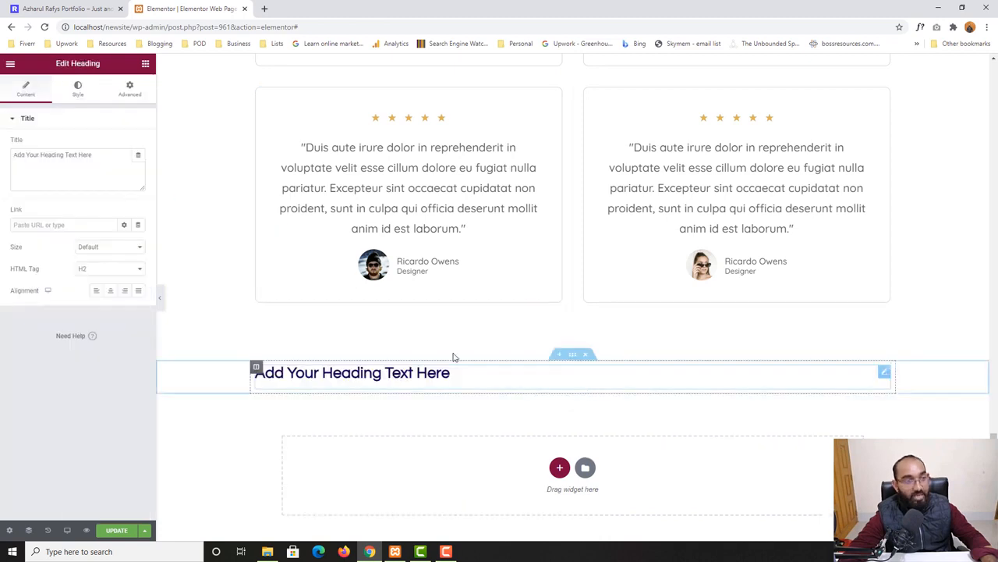
# Add a Text Editor widget and then a Button widget below the heading in the new section
pyautogui.click(145, 63)
pyautogui.moveTo(115, 212); pyautogui.dragTo(456, 393)
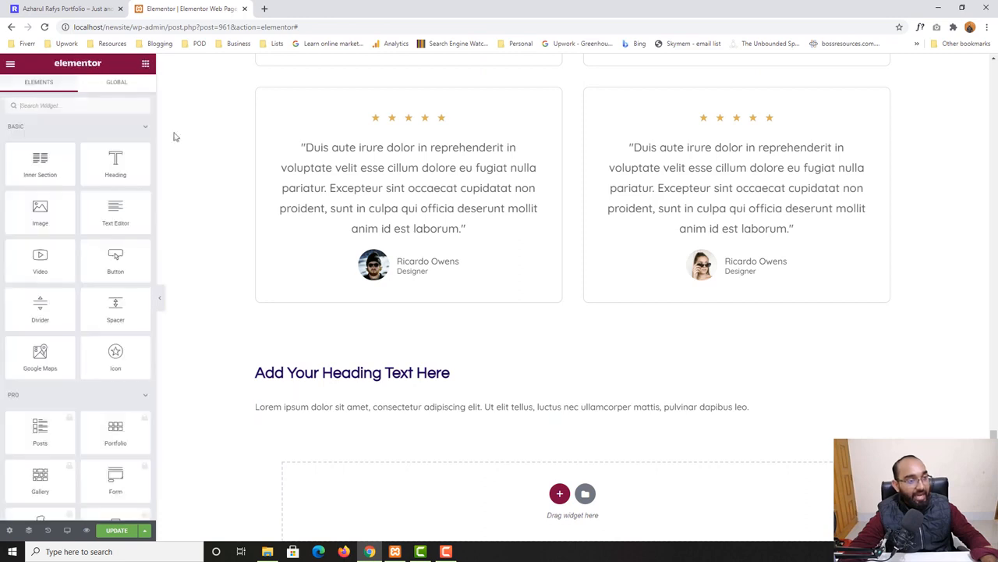
pyautogui.click(145, 64)
pyautogui.moveTo(114, 265); pyautogui.dragTo(458, 419)
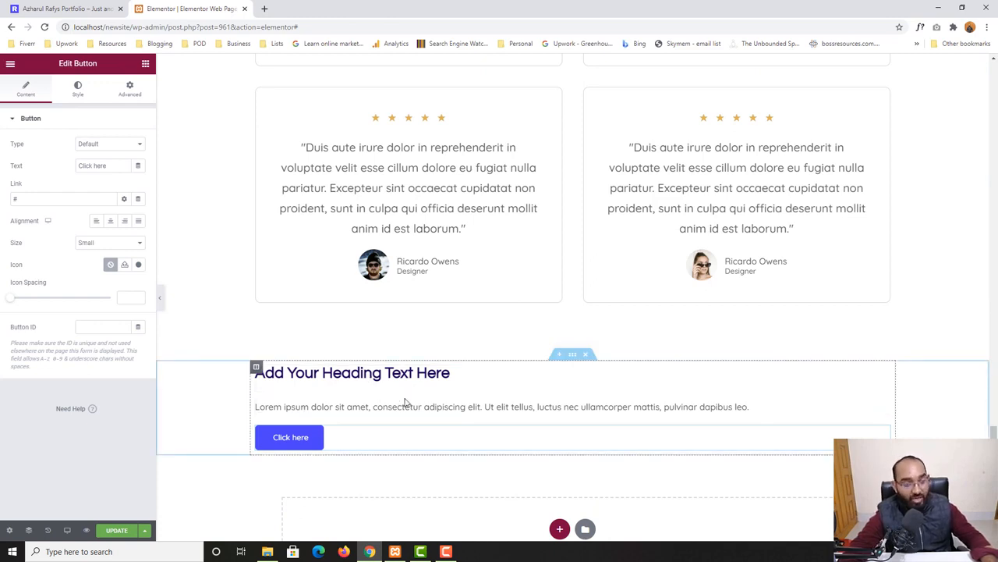
# Copy the home page's call-to-action title 'Life Insurance You'll Love. Take Care of What Matters Most!' and paste it as the heading's title
pyautogui.click(58, 6)
pyautogui.moveTo(409, 262); pyautogui.dragTo(580, 279)
pyautogui.rightClick(587, 277)
pyautogui.click(605, 284)
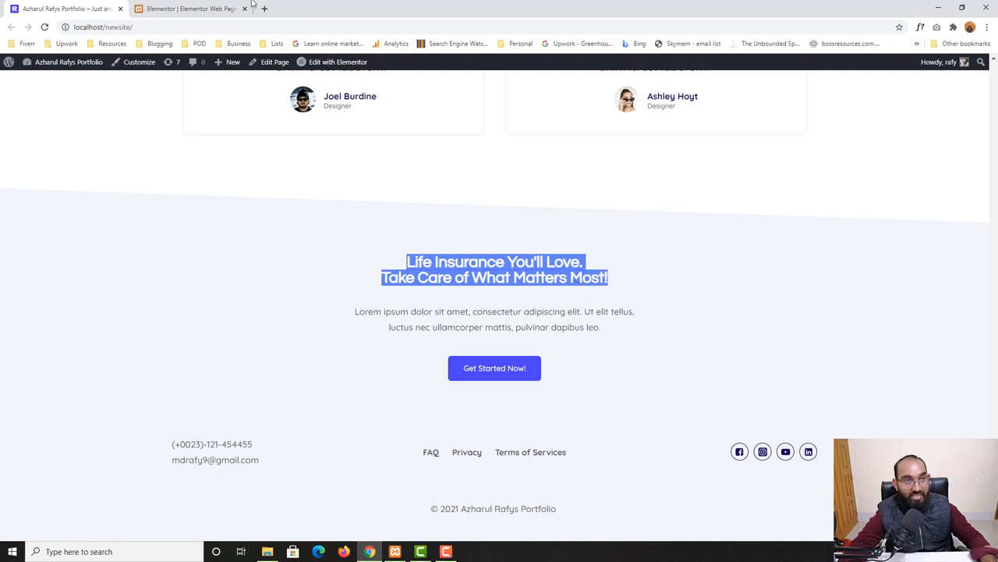
pyautogui.click(192, 9)
pyautogui.click(400, 368)
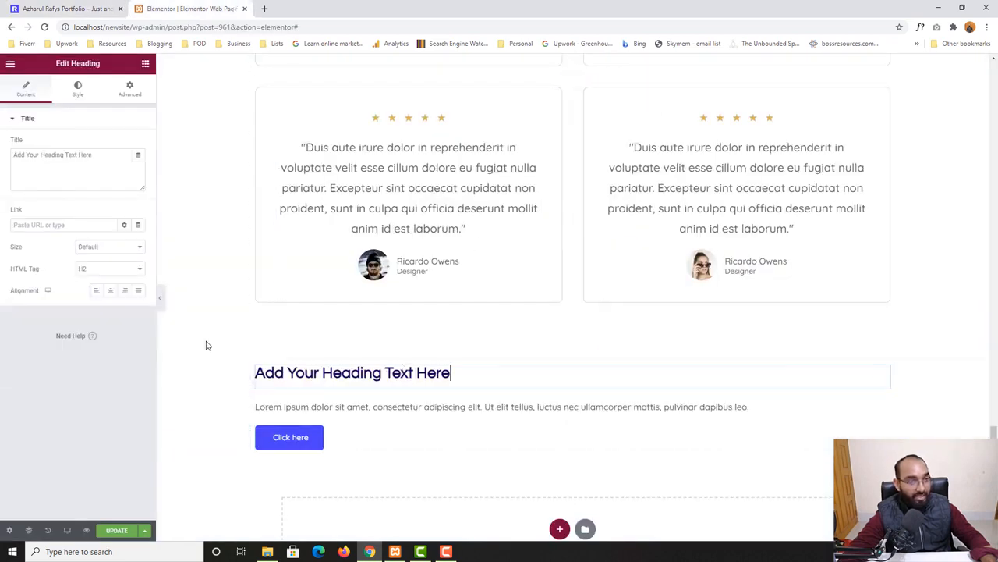
pyautogui.tripleClick(77, 156)
pyautogui.hotkey('ctrl', 'v')
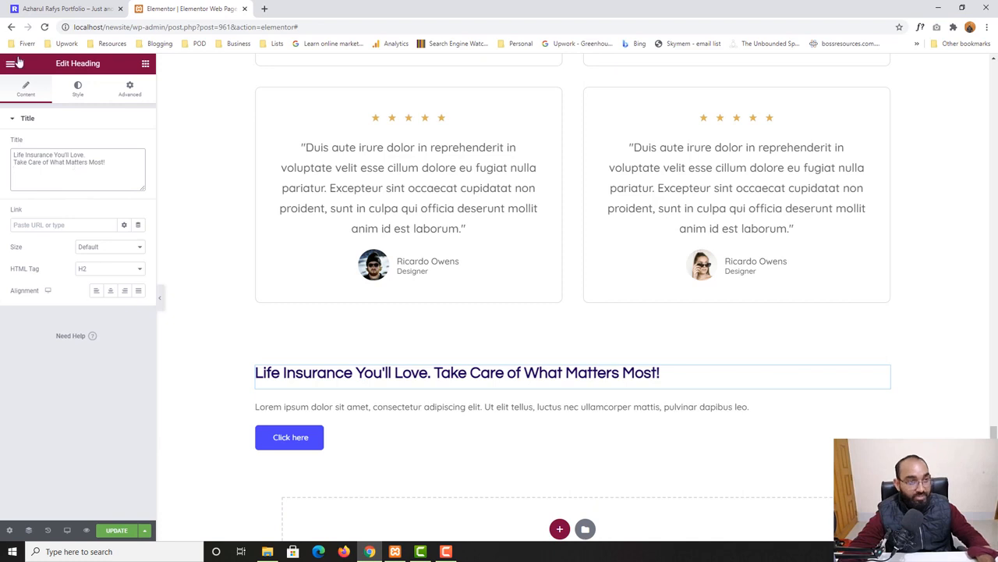
# Switch back to the live home page's call-to-action section to copy its paragraph text
pyautogui.click(66, 8)
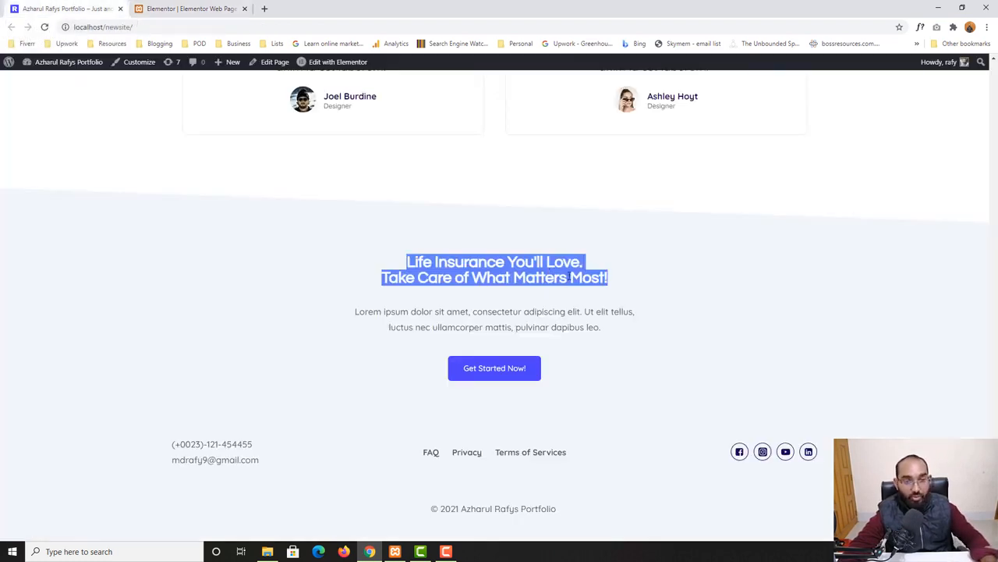
pyautogui.click(582, 267)
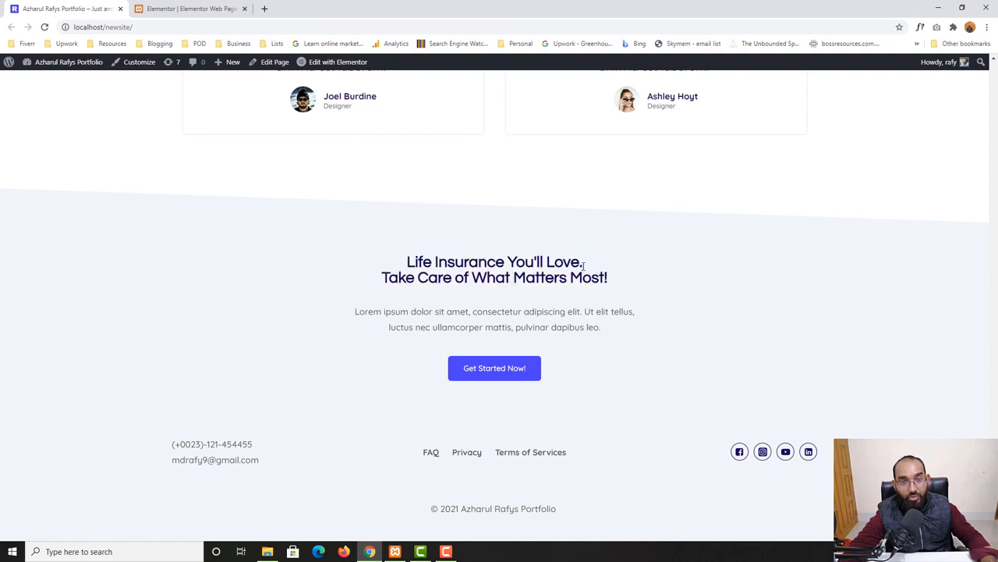
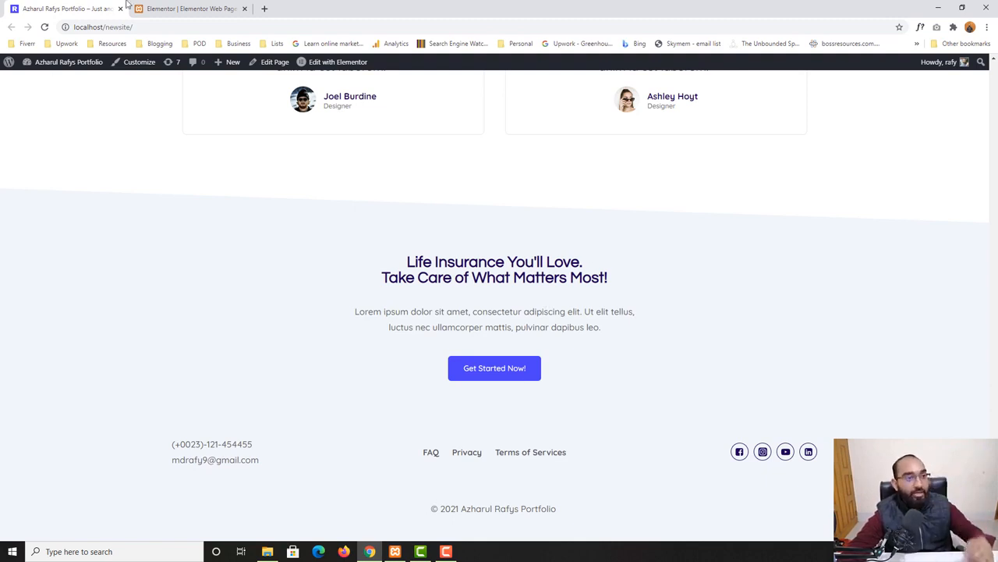
# Break the heading title after 'Life Insurance You'll Love.' with a <br> tag and center-align the heading
pyautogui.click(206, 8)
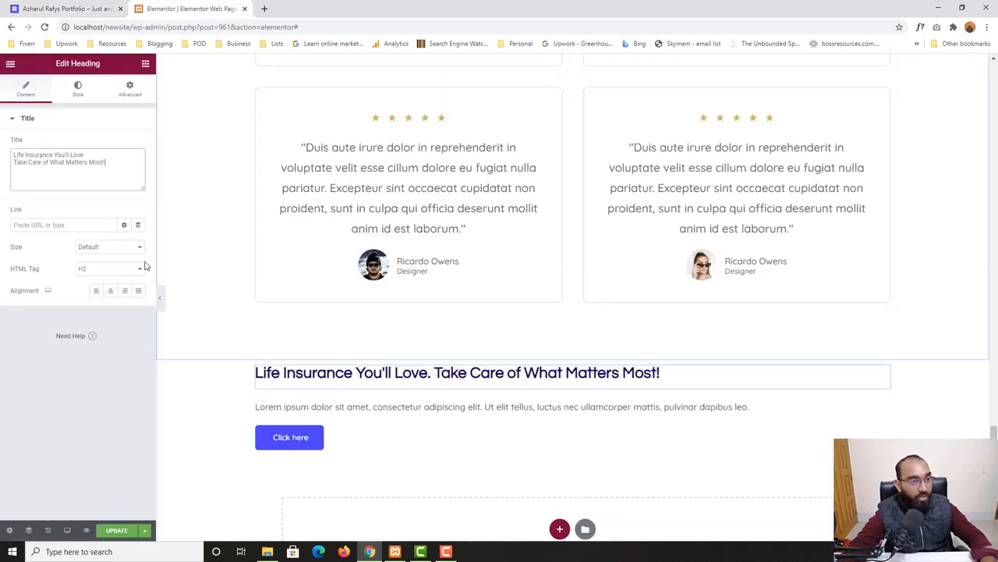
pyautogui.click(100, 153)
pyautogui.write('<br>')
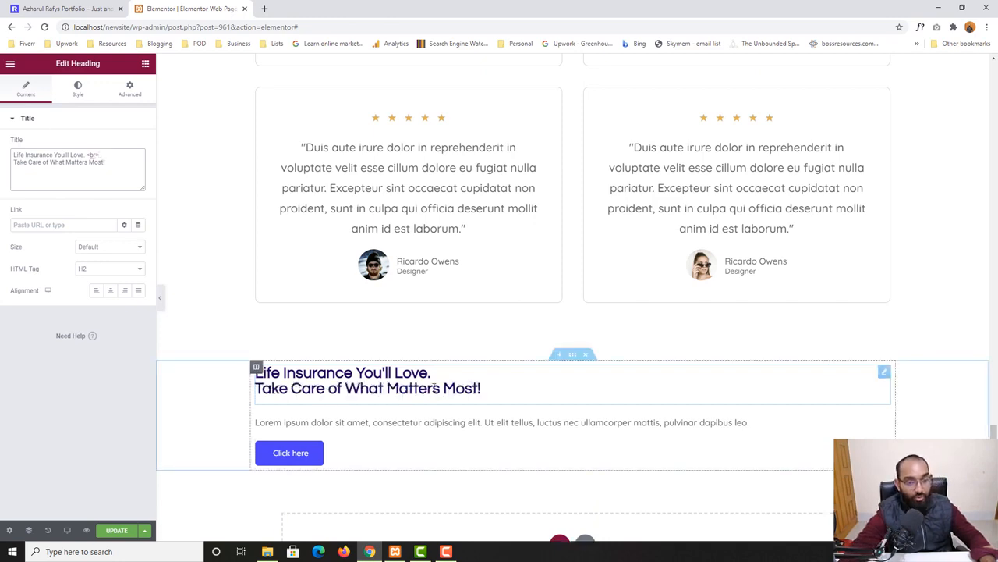
pyautogui.click(110, 290)
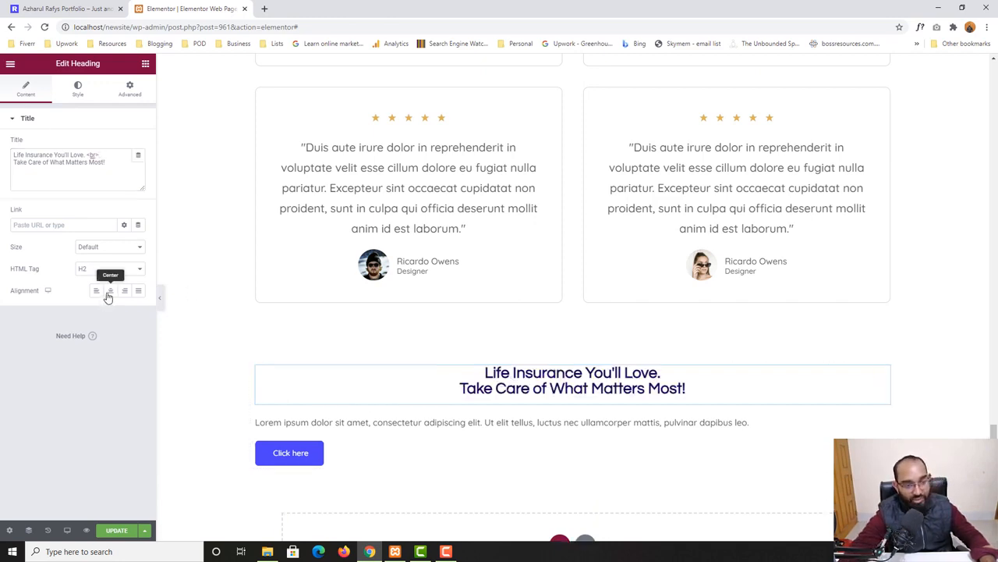
# Copy the call-to-action paragraph text from the live home page
pyautogui.click(93, 6)
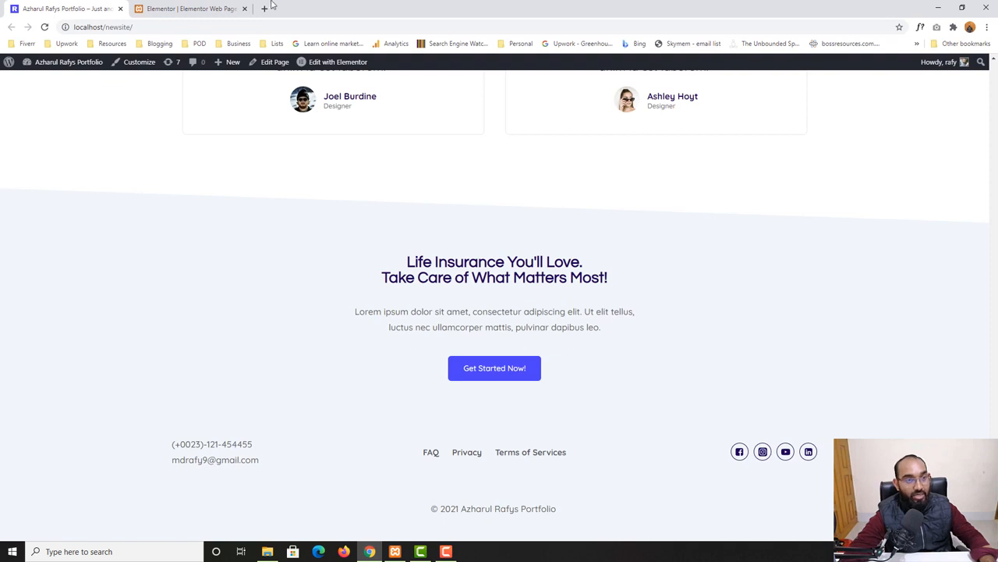
pyautogui.click(212, 8)
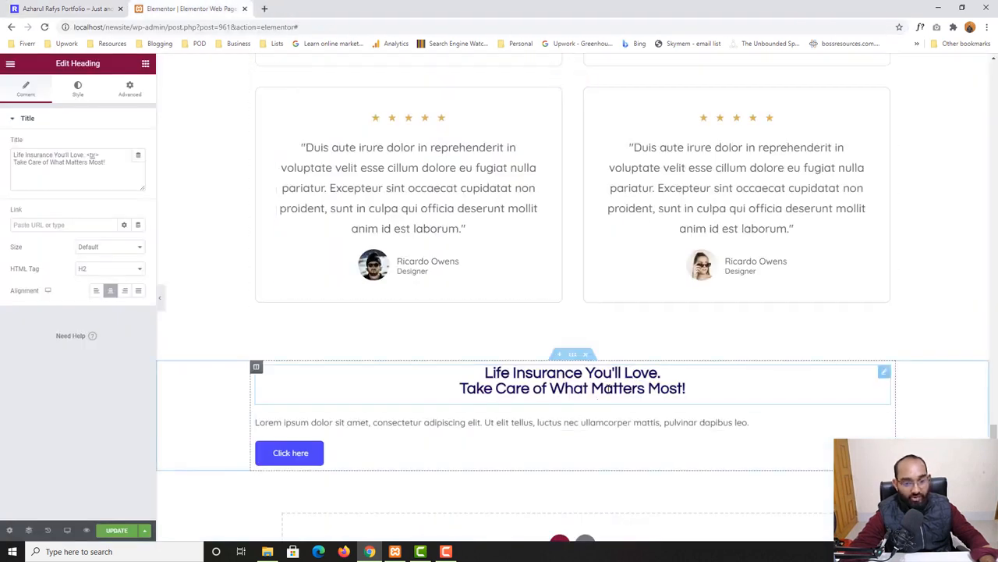
pyautogui.click(94, 6)
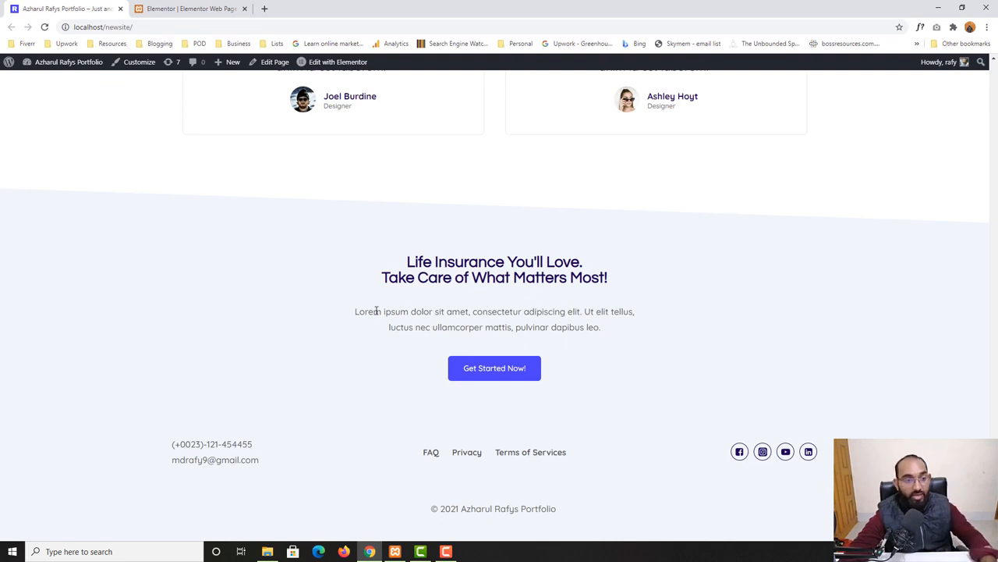
pyautogui.moveTo(369, 311); pyautogui.dragTo(625, 334)
pyautogui.hotkey('ctrl', 'c')
pyautogui.rightClick(579, 326)
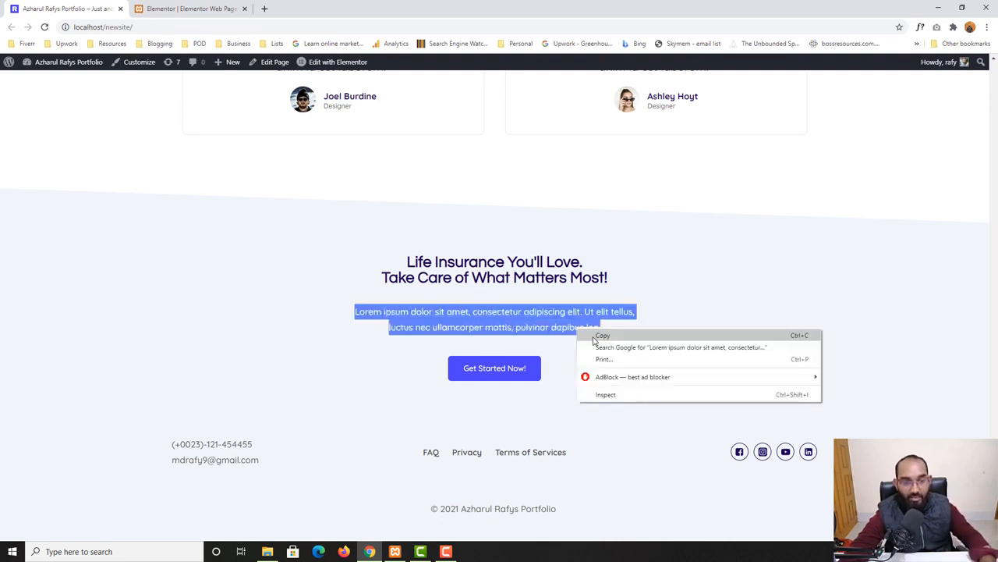
pyautogui.click(587, 336)
pyautogui.click(191, 8)
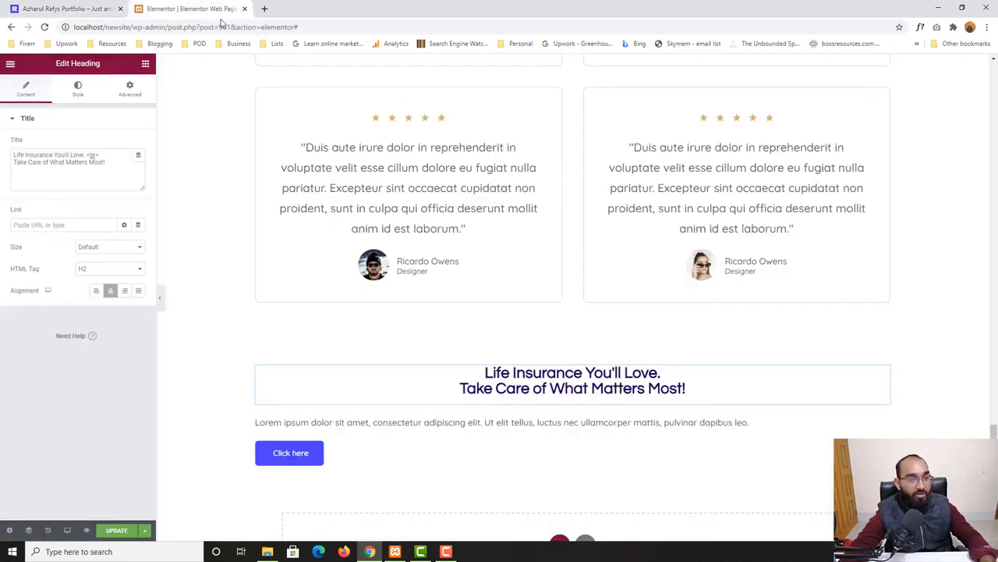
# Replace the Text Editor widget's content with the copied paragraph text
pyautogui.click(510, 417)
pyautogui.click(68, 262)
pyautogui.hotkey('ctrl', 'a')
pyautogui.hotkey('ctrl', 'v')
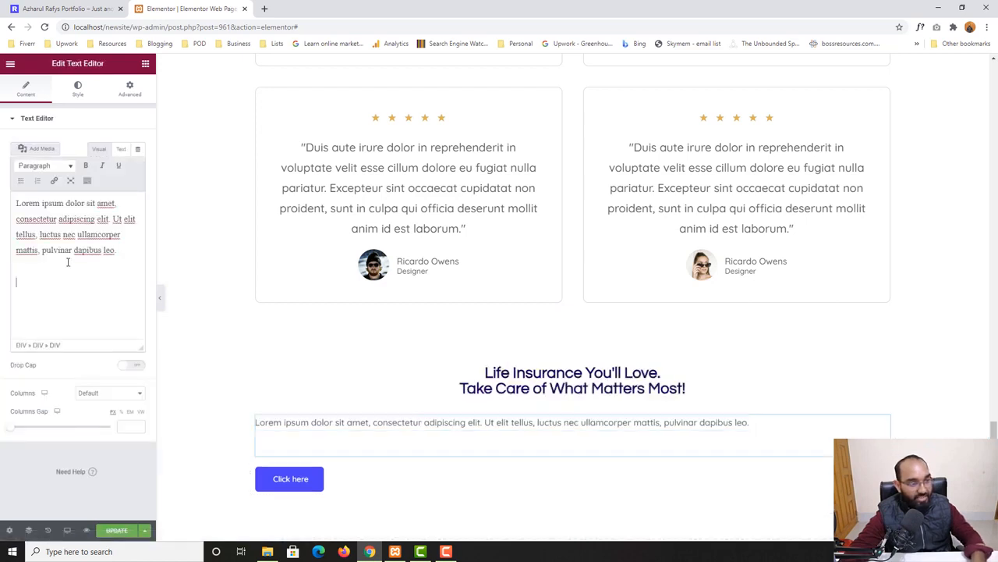
pyautogui.press('BackSpace')
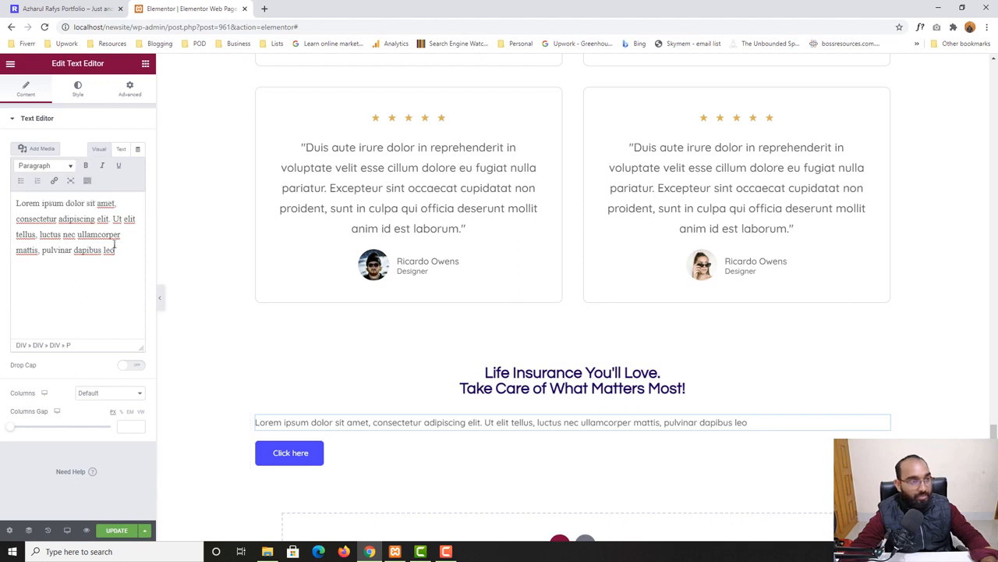
# View the Text Editor's HTML source and delete the Text Editor widget
pyautogui.click(121, 150)
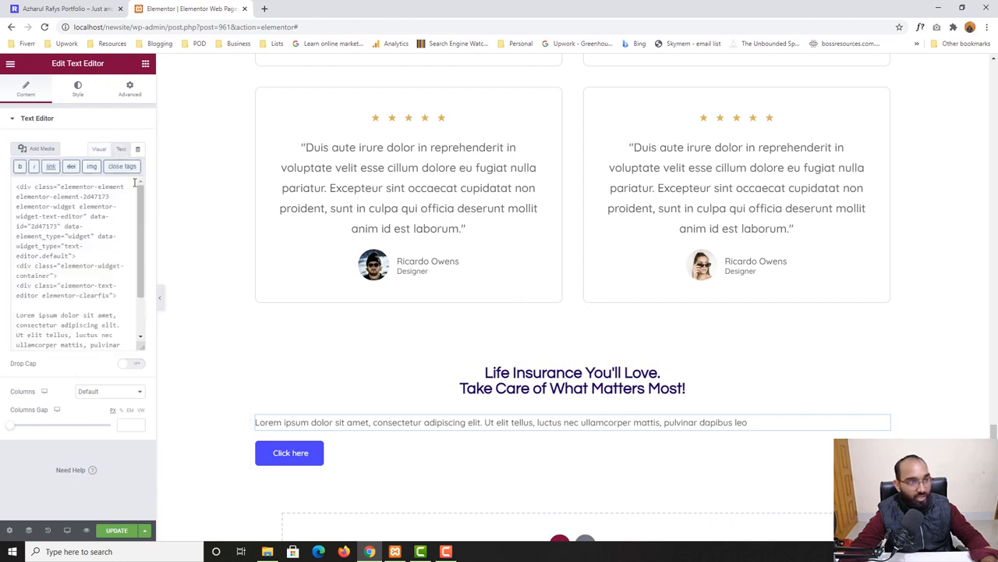
pyautogui.scroll(-1, 88, 306)
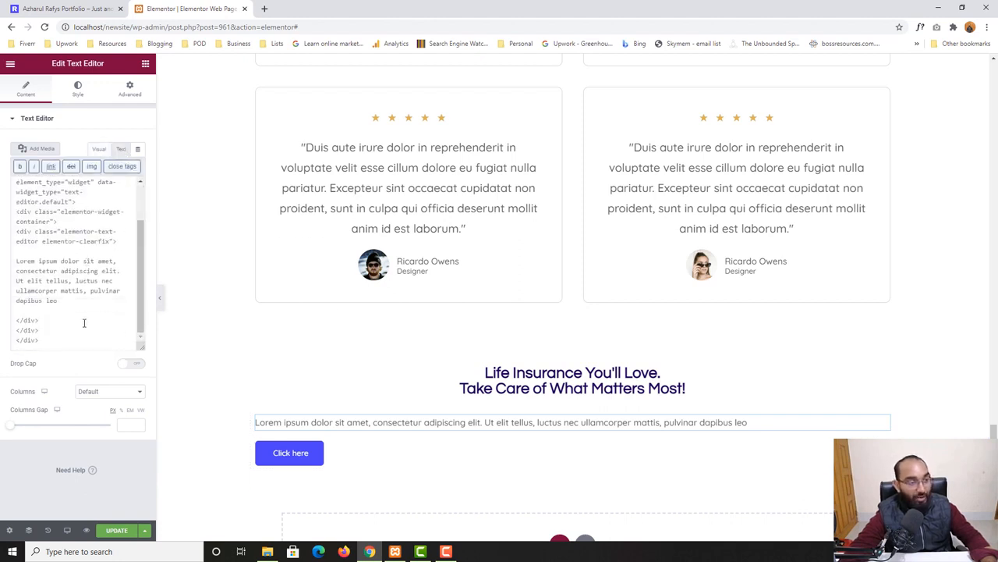
pyautogui.rightClick(552, 440)
pyautogui.click(575, 530)
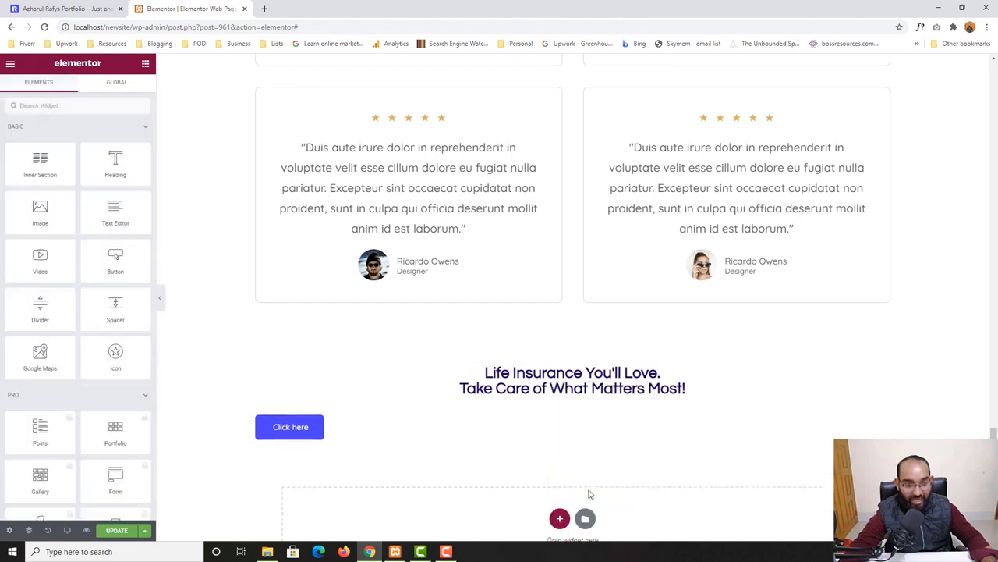
# Add a new Text Editor widget below the heading and fill it with the paragraph copied from the live home page
pyautogui.moveTo(116, 209); pyautogui.dragTo(470, 422)
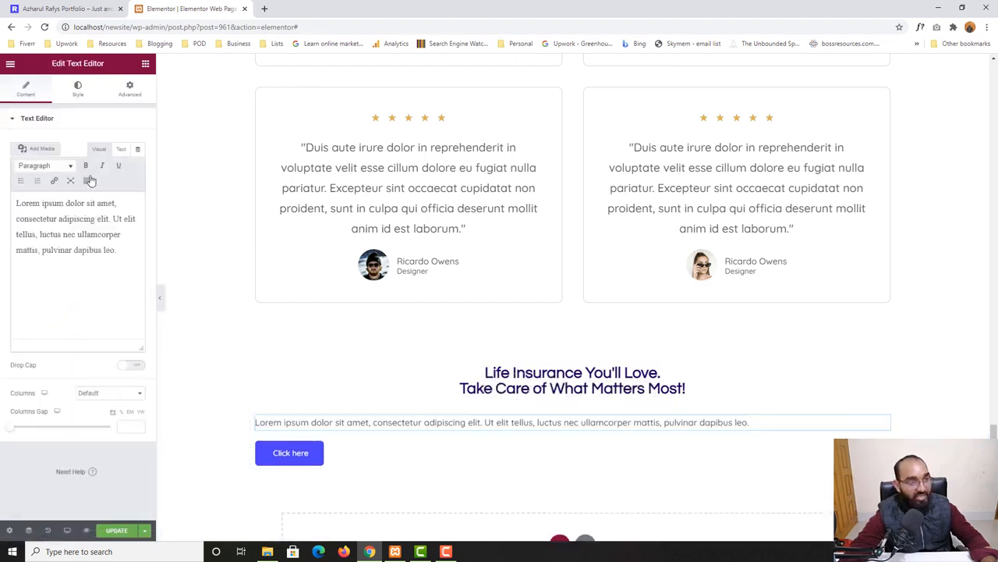
pyautogui.click(70, 9)
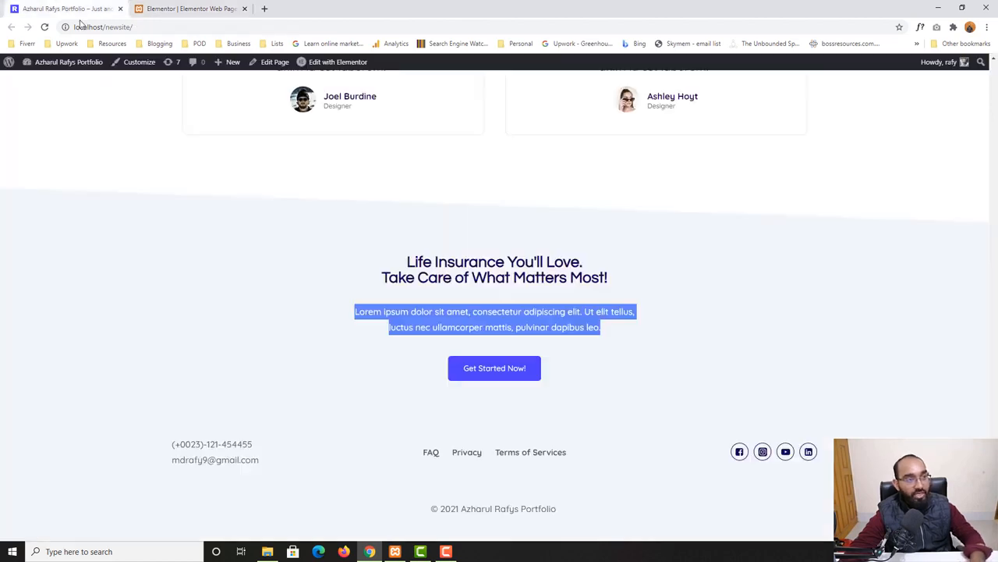
pyautogui.rightClick(429, 310)
pyautogui.click(448, 312)
pyautogui.click(159, 7)
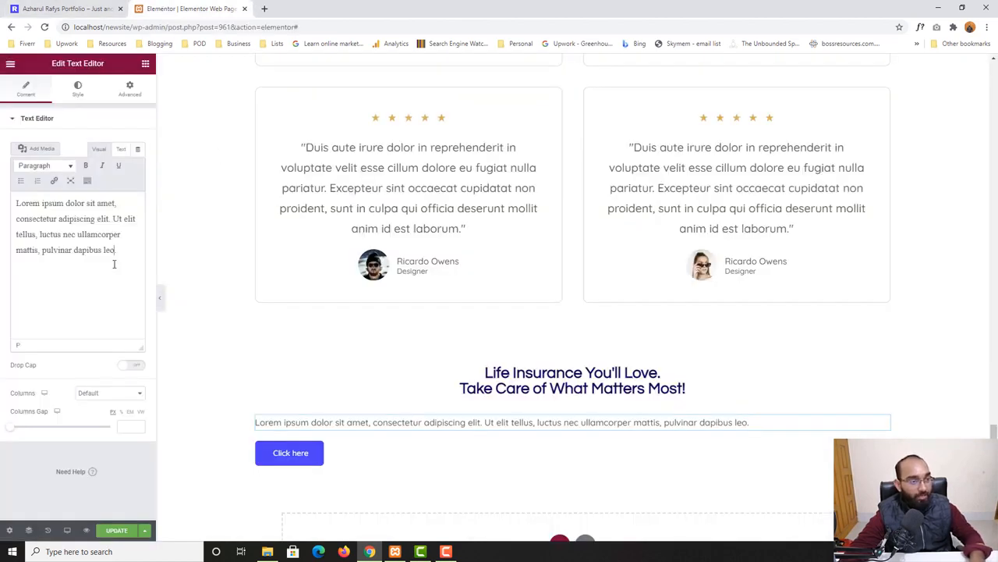
pyautogui.hotkey('ctrl', 'a')
pyautogui.hotkey('ctrl', 'v')
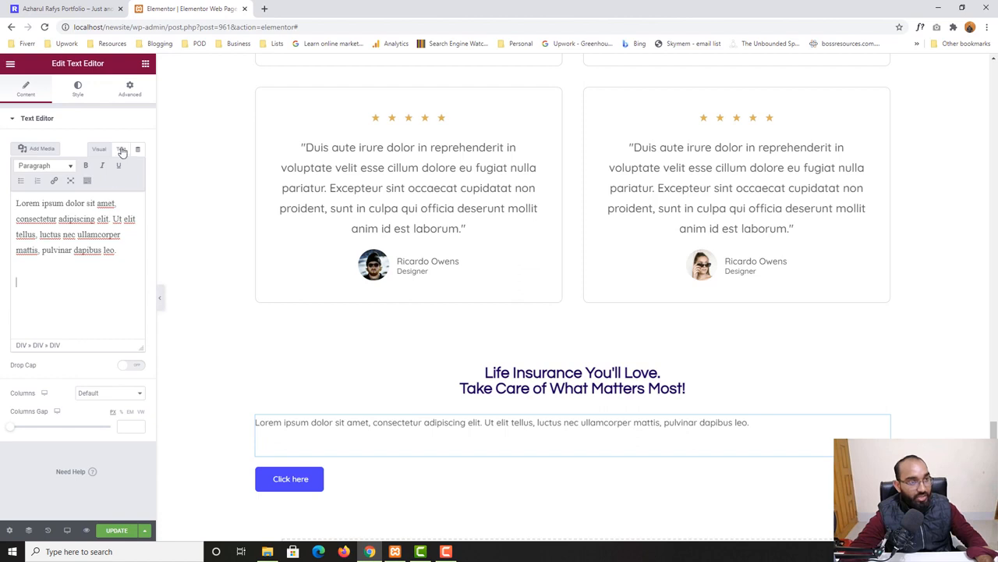
pyautogui.press('BackSpace')
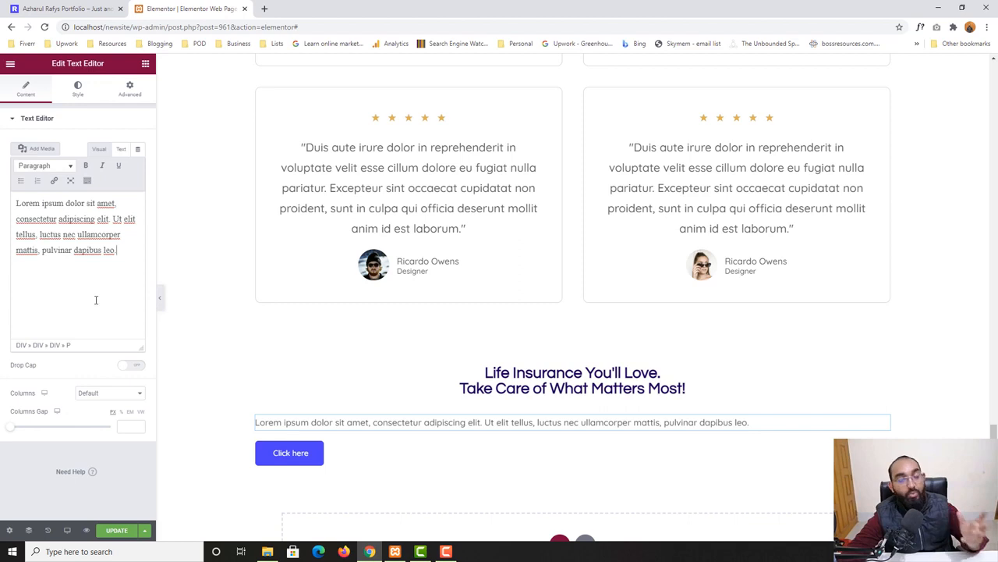
# Set the Text Editor's right and left padding to 300 each and center-align its text
pyautogui.click(130, 94)
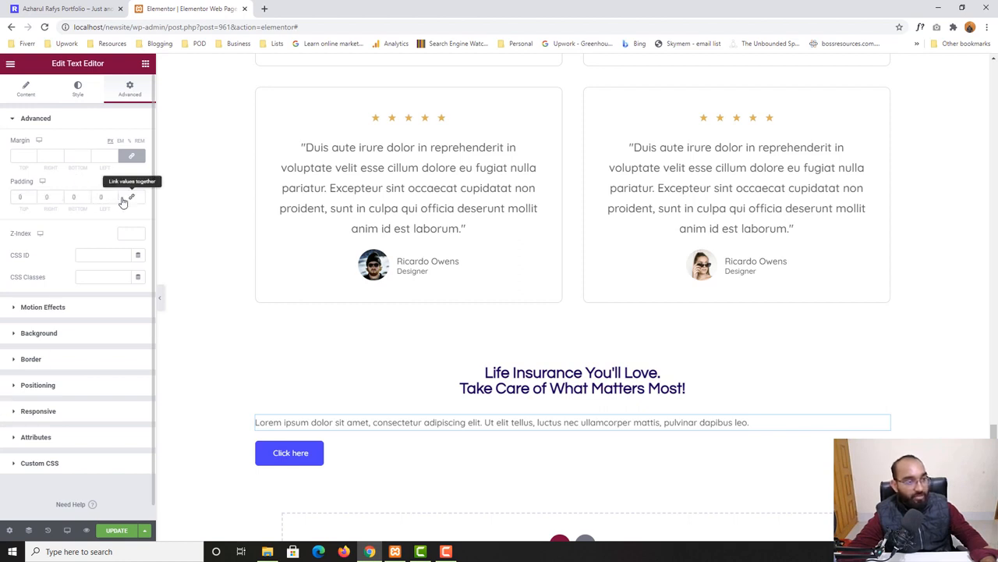
pyautogui.click(130, 197)
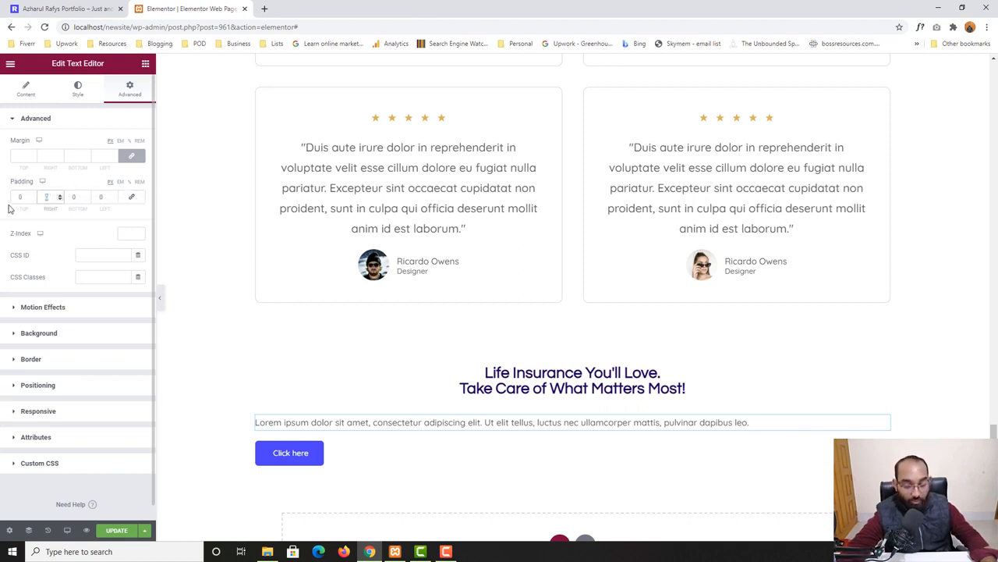
pyautogui.write('300')
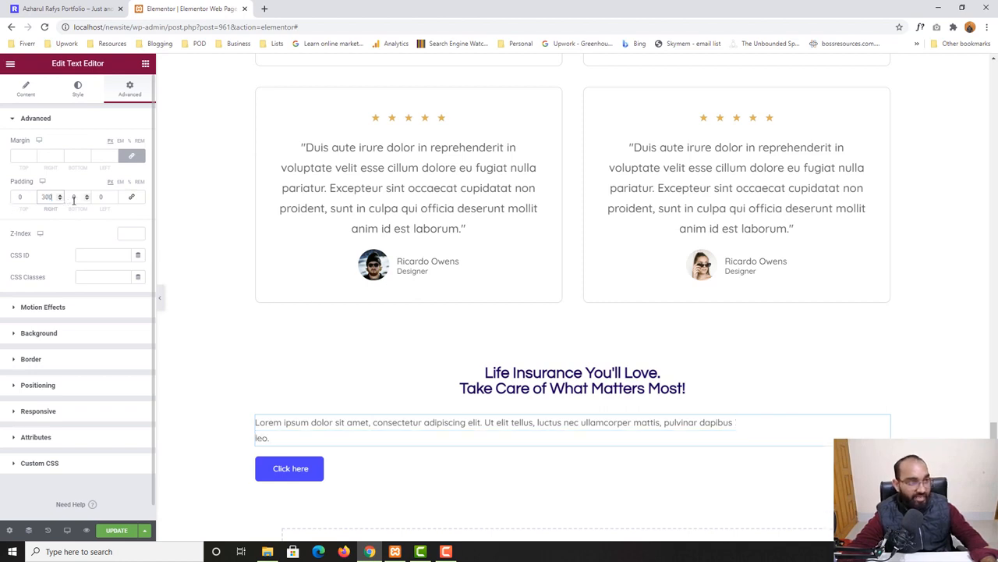
pyautogui.click(101, 196)
pyautogui.write('300')
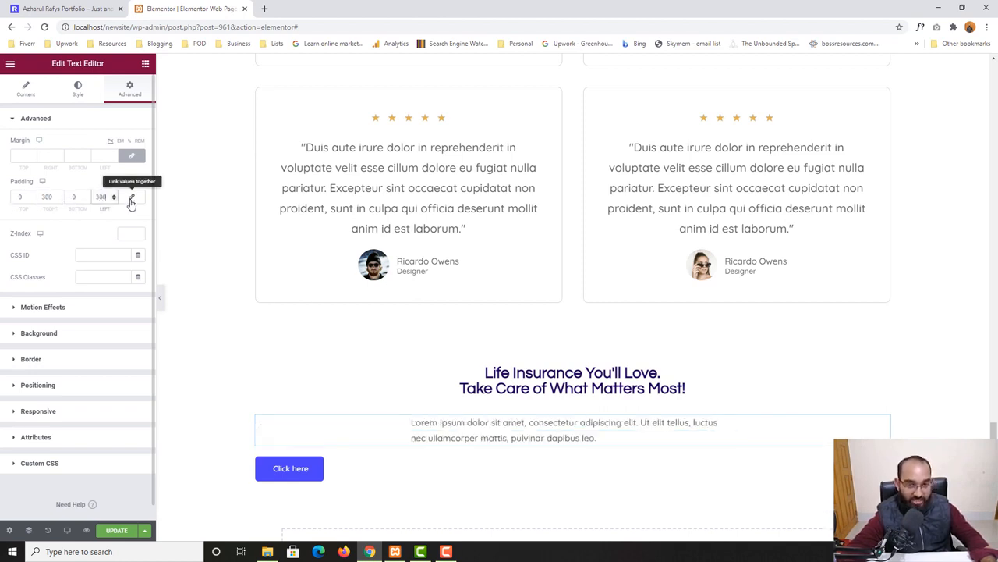
pyautogui.click(78, 91)
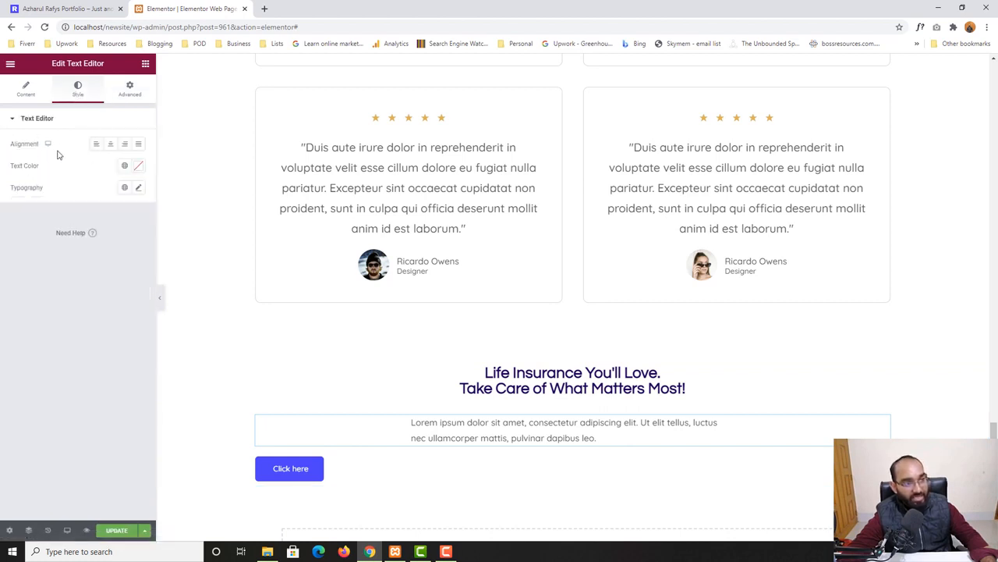
pyautogui.click(110, 144)
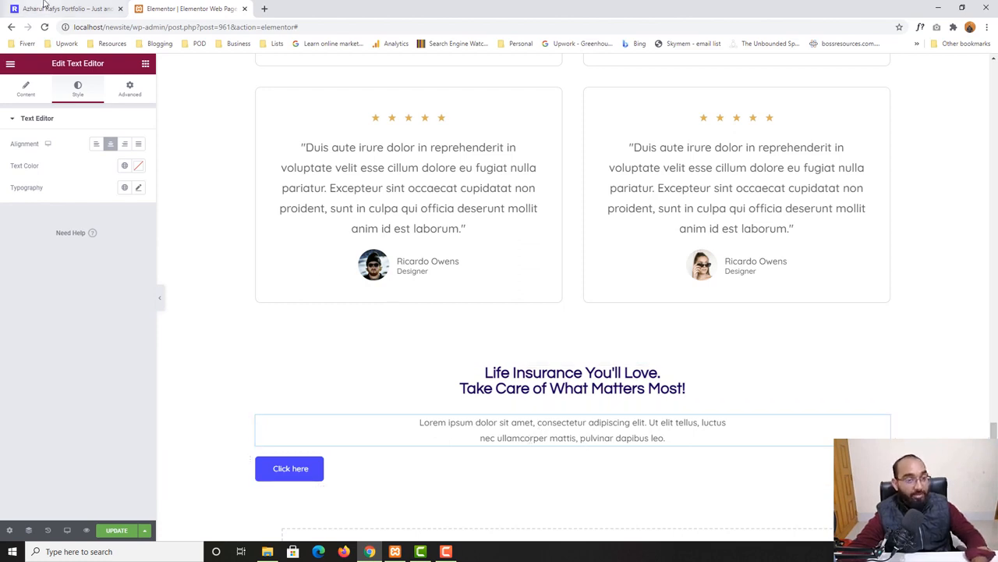
# Check the live page's button, then set the new button's text to 'Get Started Now!'
pyautogui.click(45, 4)
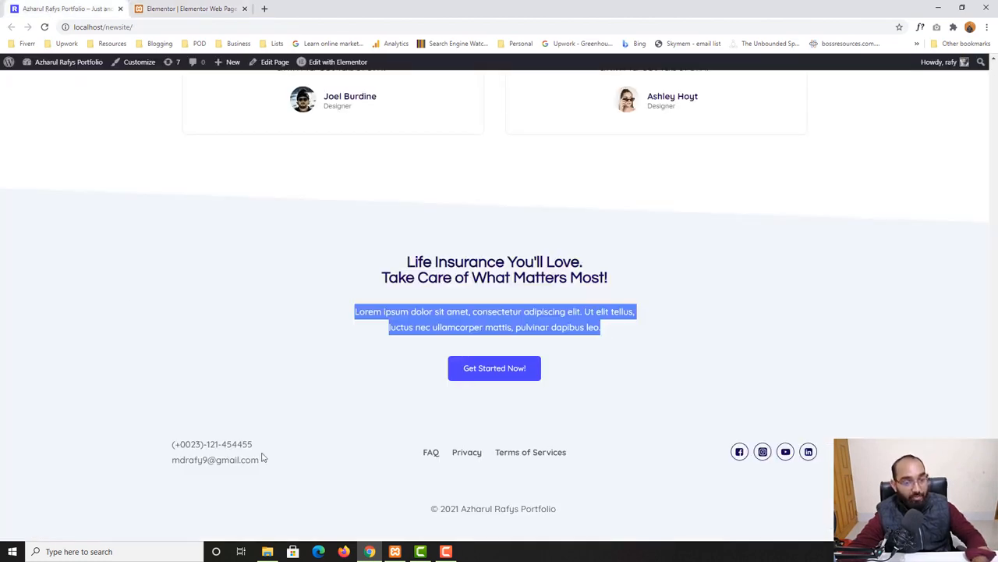
pyautogui.click(594, 390)
pyautogui.click(183, 8)
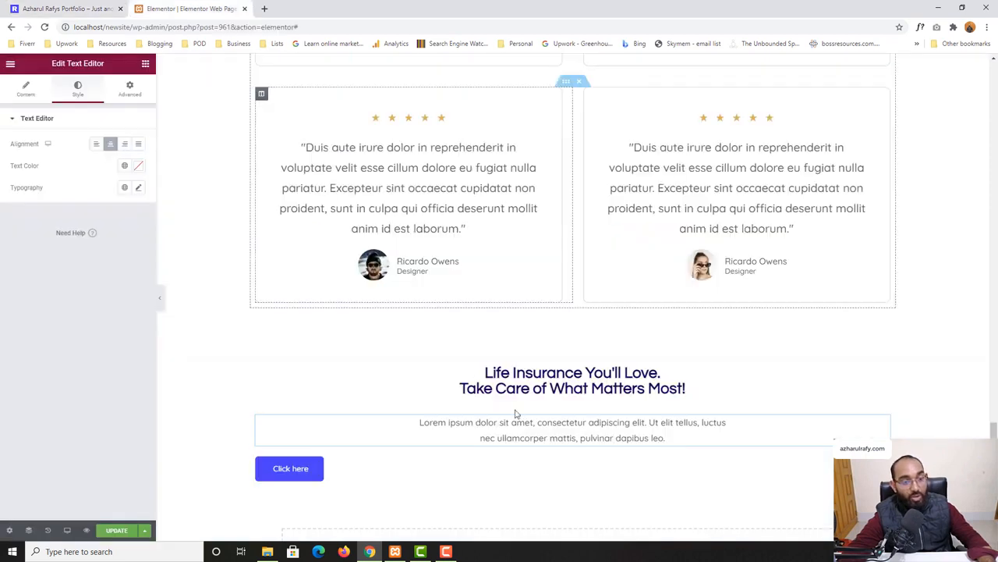
pyautogui.click(284, 469)
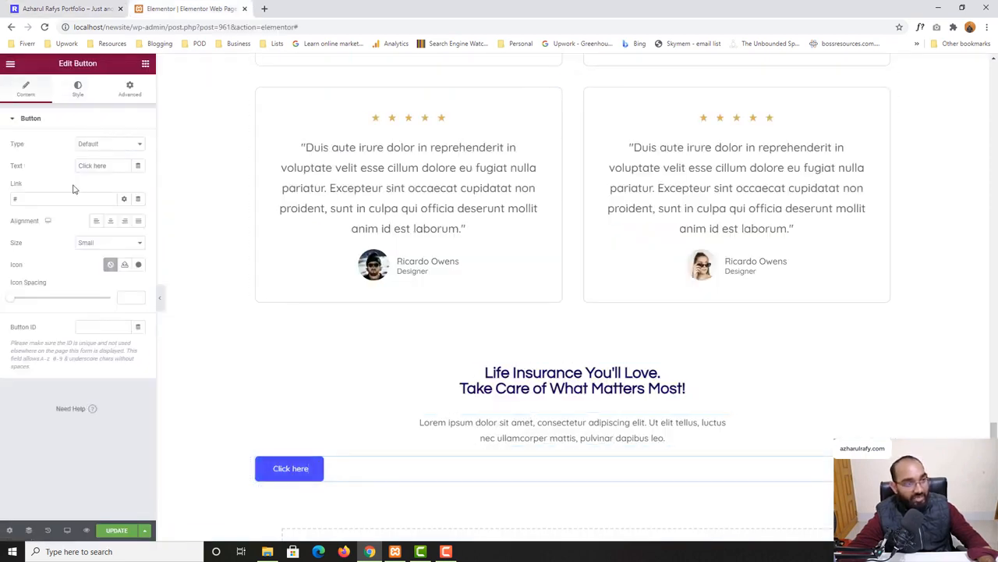
pyautogui.tripleClick(107, 164)
pyautogui.write('Get ')
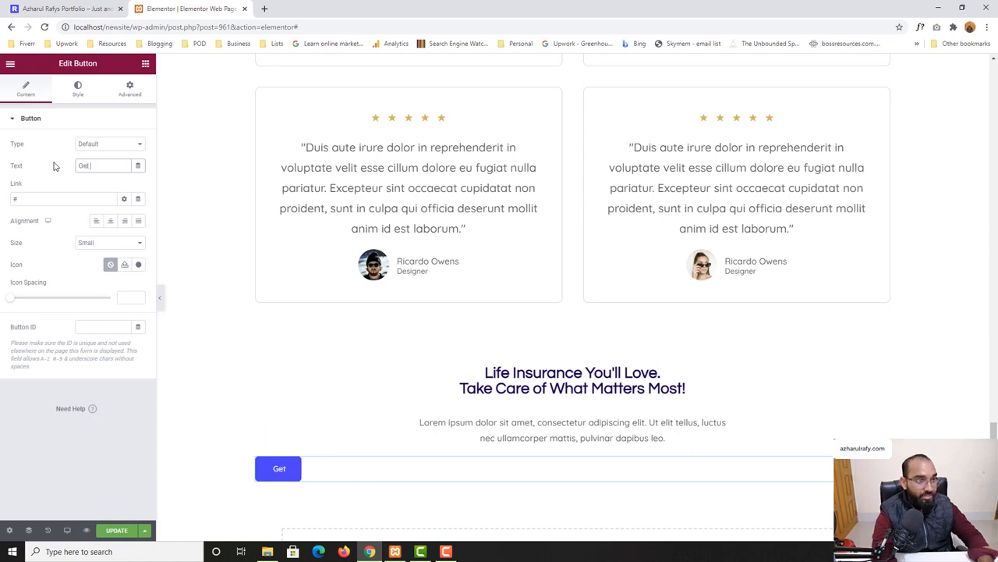
pyautogui.write('Started Now')
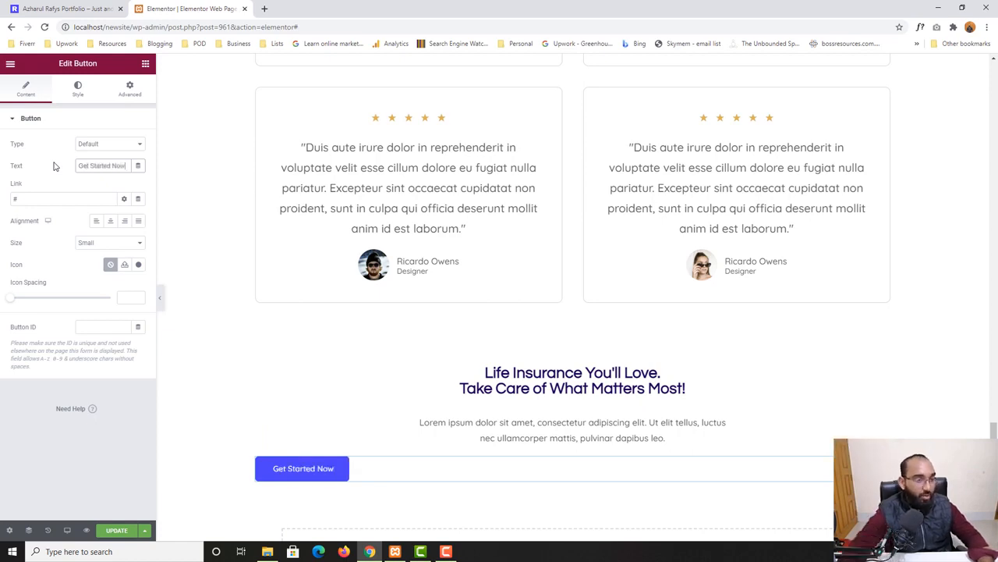
# Compare with the live home page and center-align the button
pyautogui.click(78, 4)
pyautogui.click(191, 9)
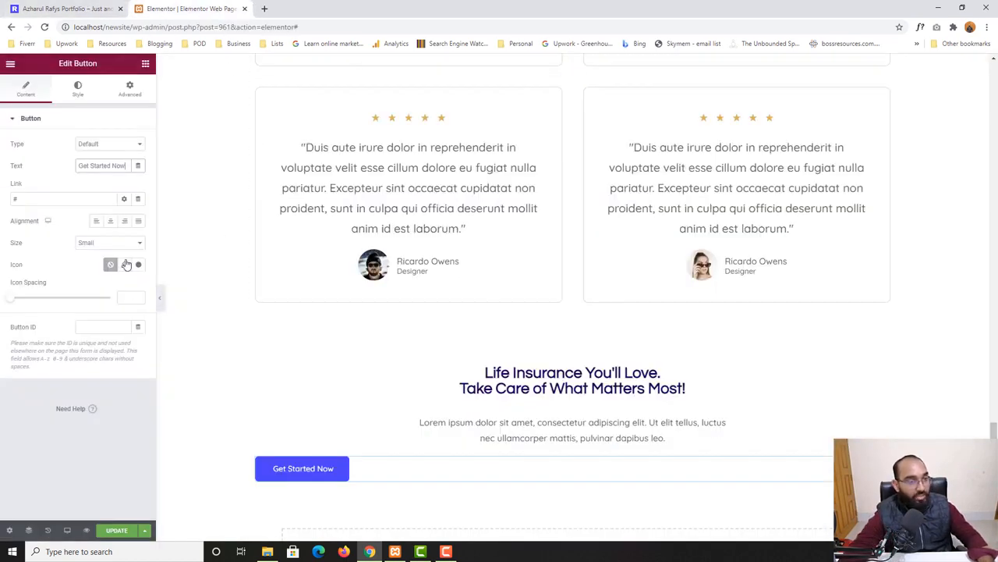
pyautogui.hotkey('ctrl', 'Tab')
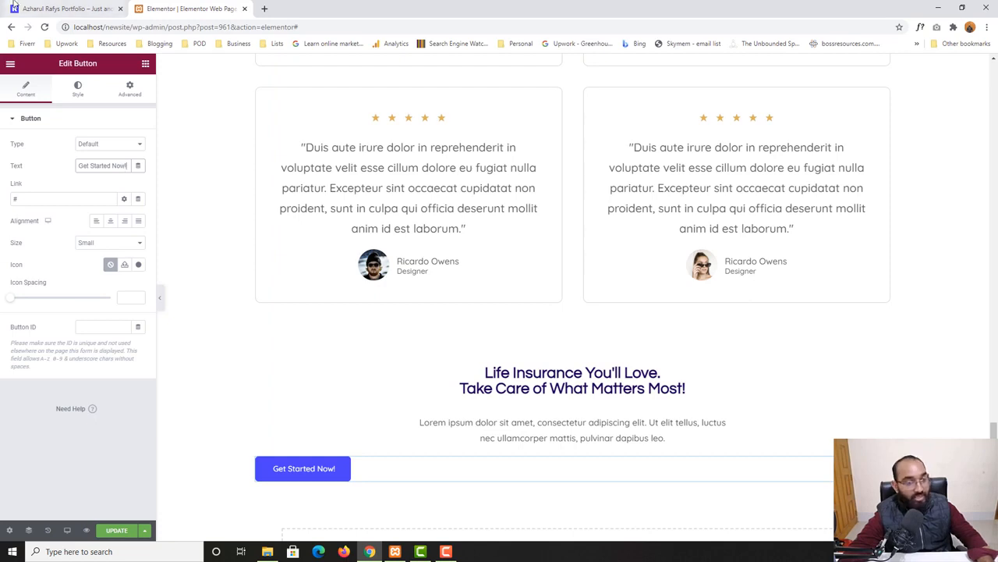
pyautogui.click(157, 9)
pyautogui.click(112, 223)
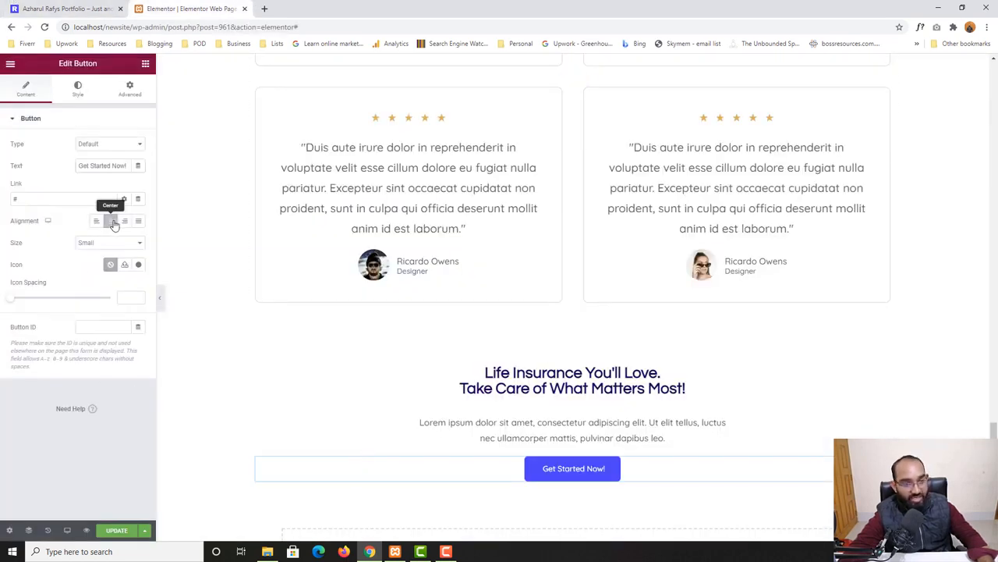
# Compare the rebuilt call-to-action section with the live home page
pyautogui.click(29, 199)
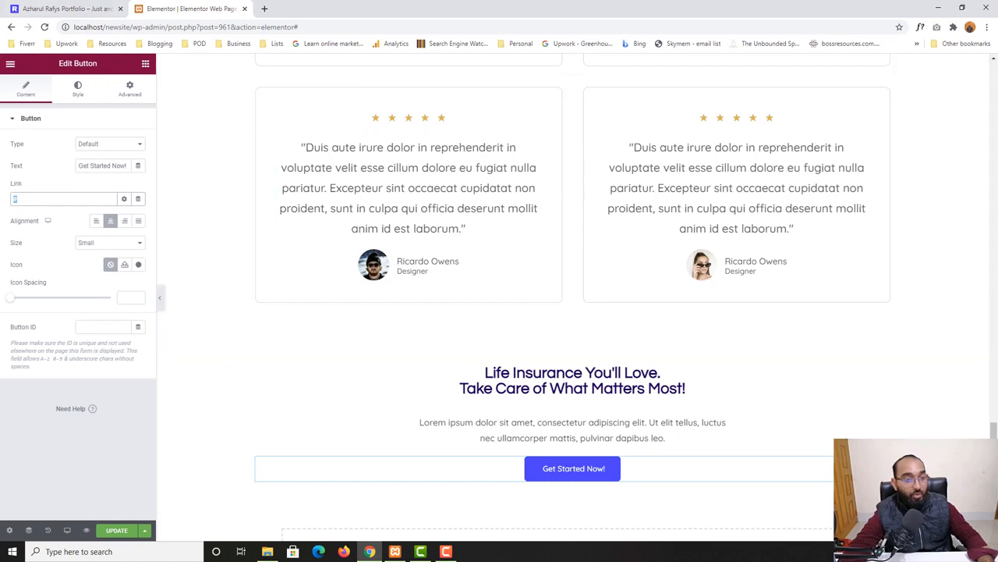
pyautogui.click(117, 4)
pyautogui.click(187, 9)
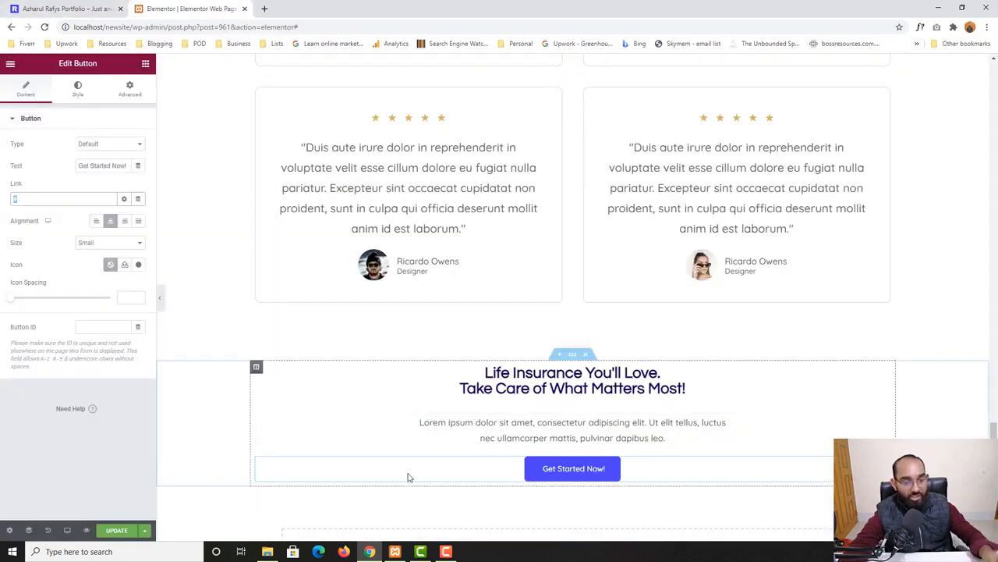
pyautogui.scroll(-3, 390, 468)
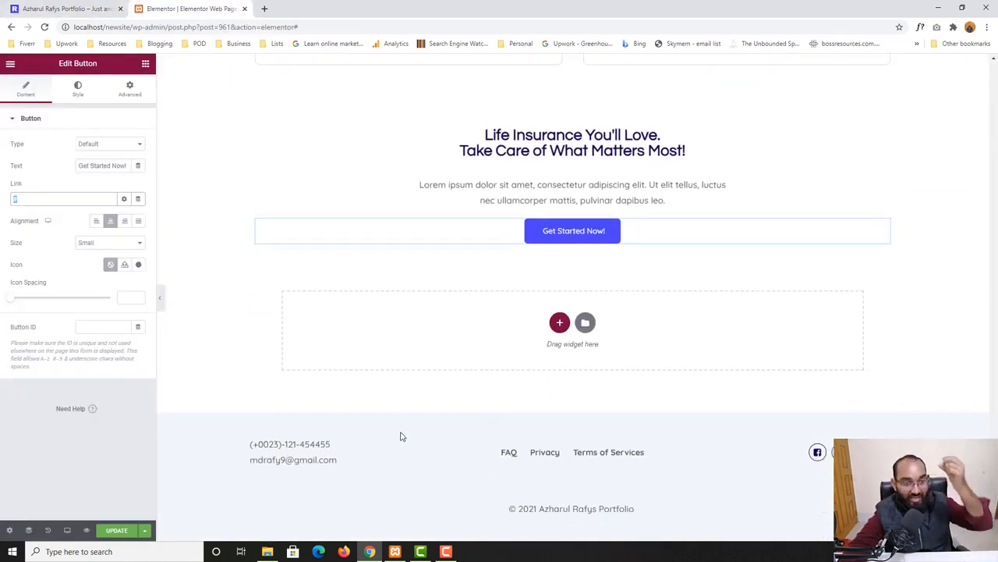
# Launch the Pixie color picker app and move its window out of the way to a corner
pyautogui.click(170, 554)
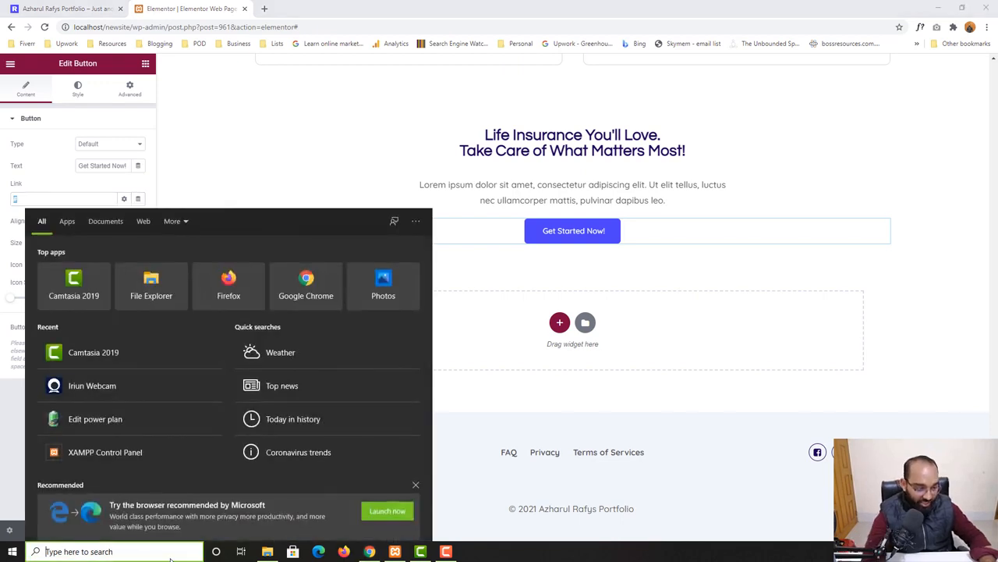
pyautogui.write('pixie')
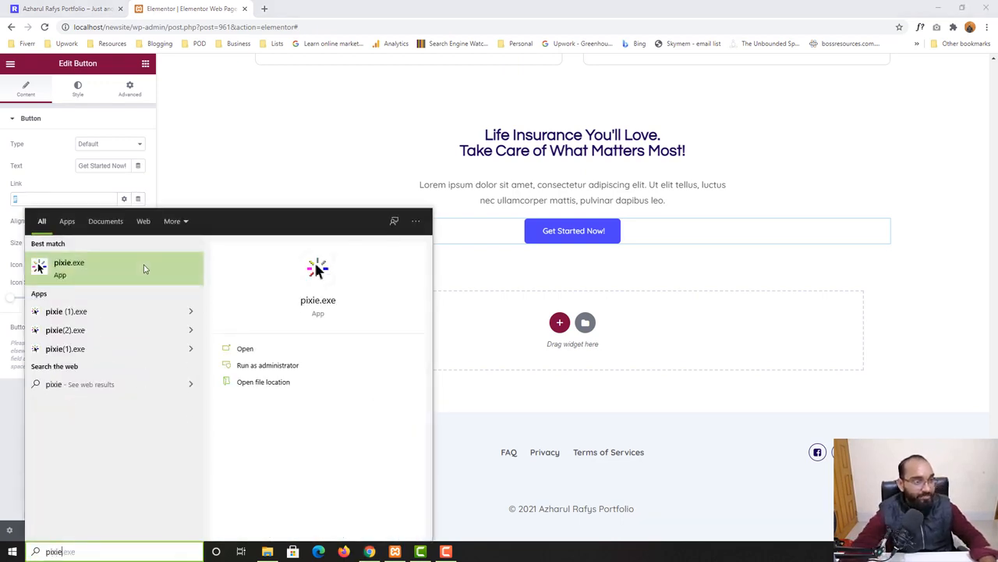
pyautogui.click(142, 268)
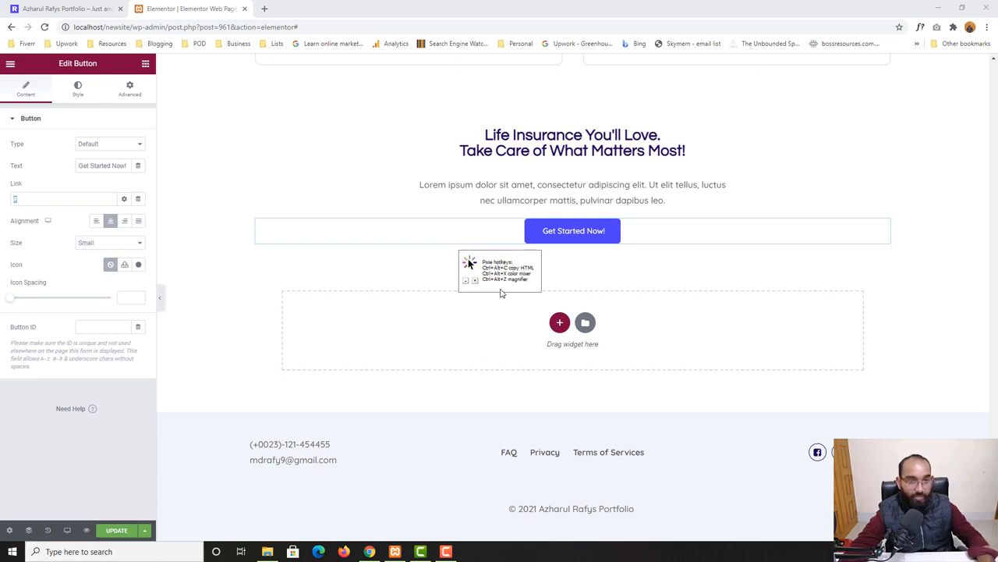
pyautogui.moveTo(502, 289); pyautogui.dragTo(804, 494)
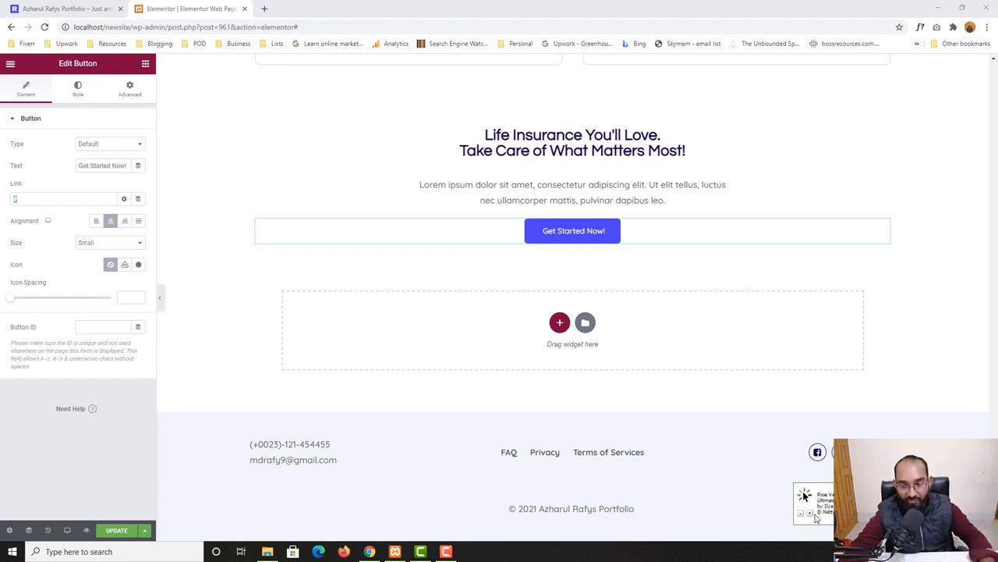
pyautogui.moveTo(804, 494); pyautogui.dragTo(793, 553)
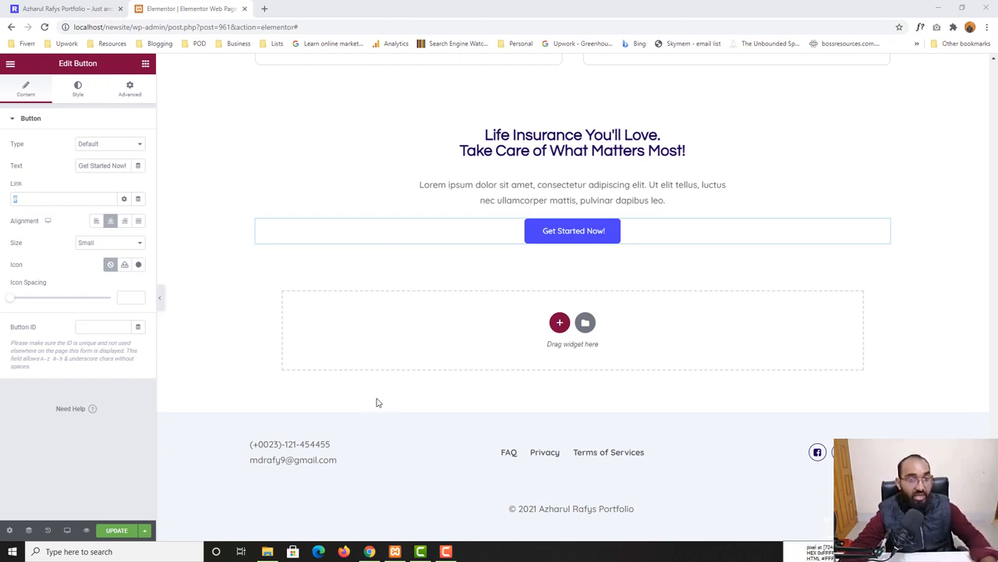
# Select the call-to-action section and set its classic background color to #F2F7FB
pyautogui.scroll(1, 562, 257)
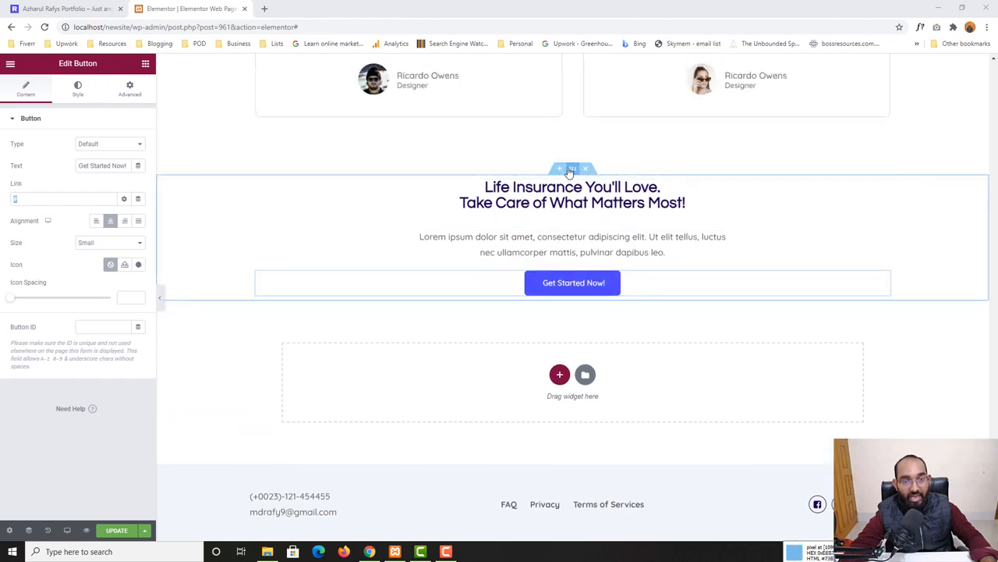
pyautogui.click(571, 169)
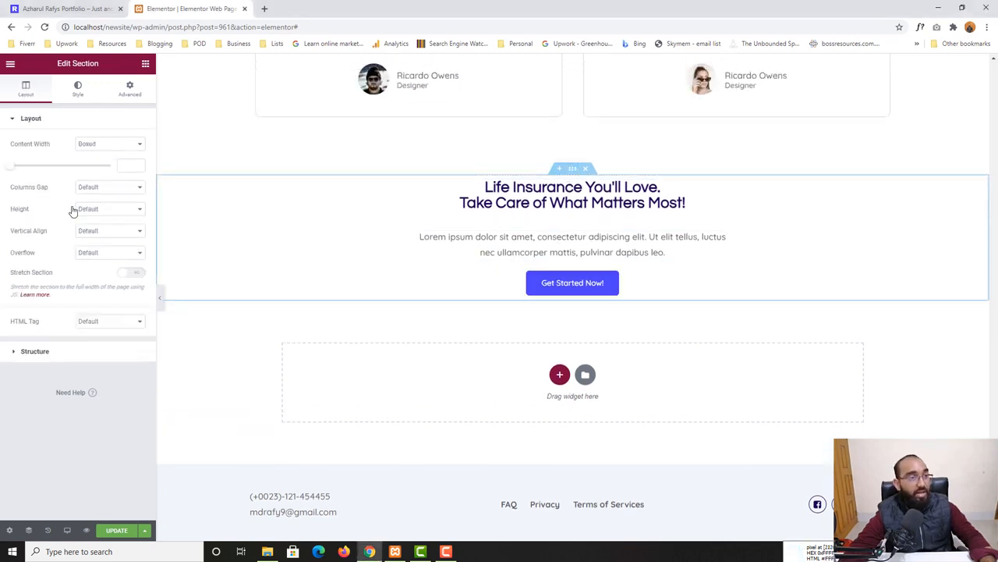
pyautogui.click(81, 95)
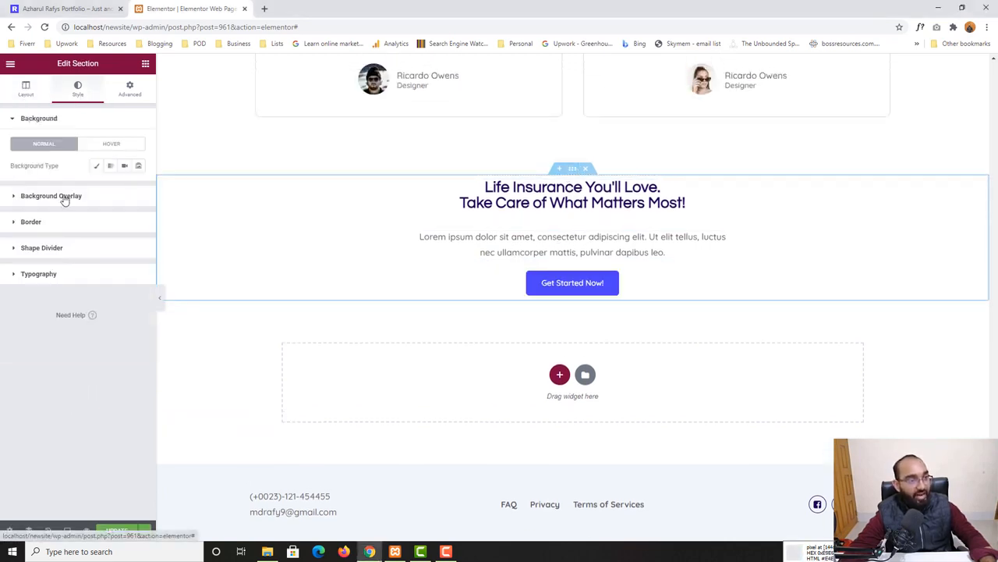
pyautogui.click(97, 166)
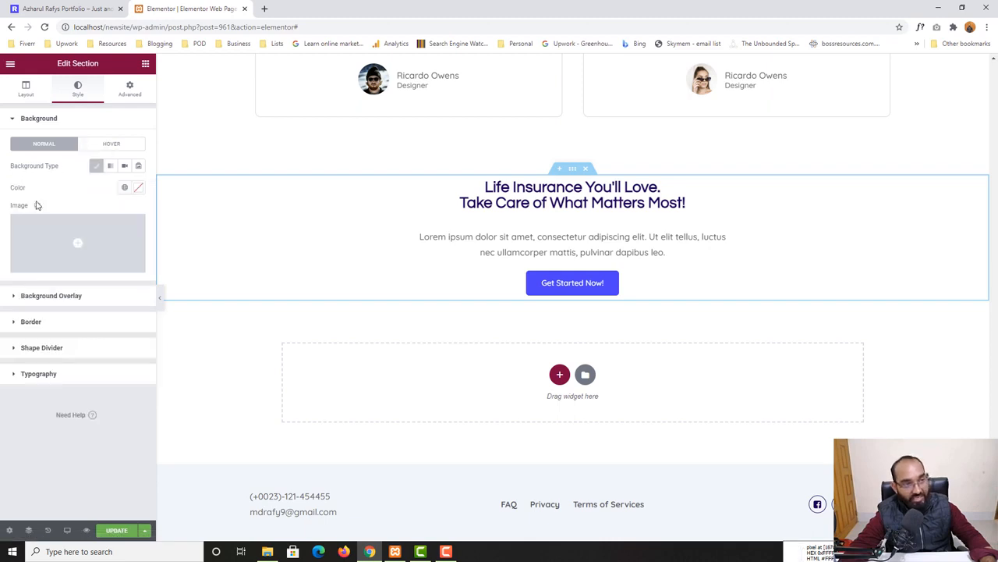
pyautogui.click(138, 187)
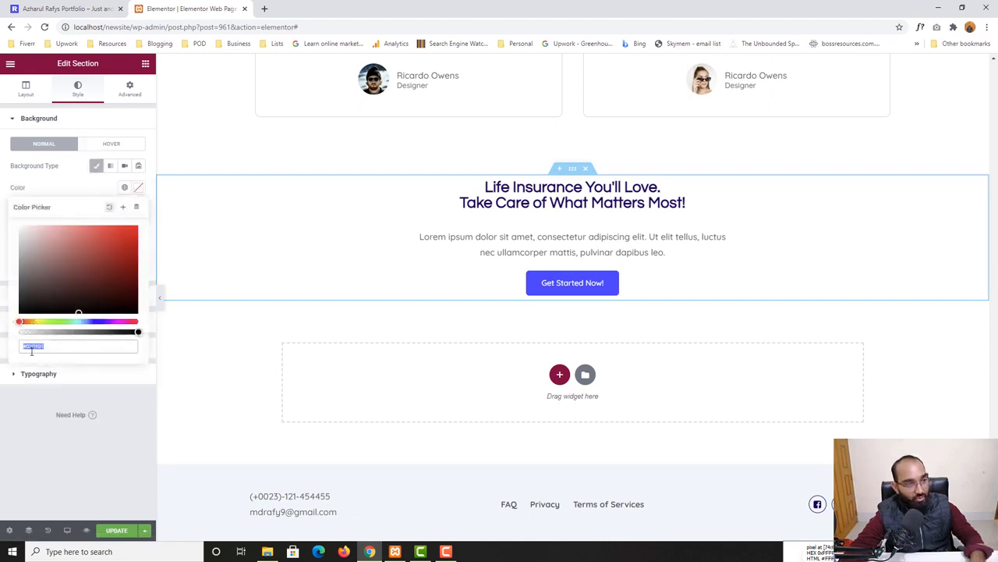
pyautogui.write('#F2F7FB')
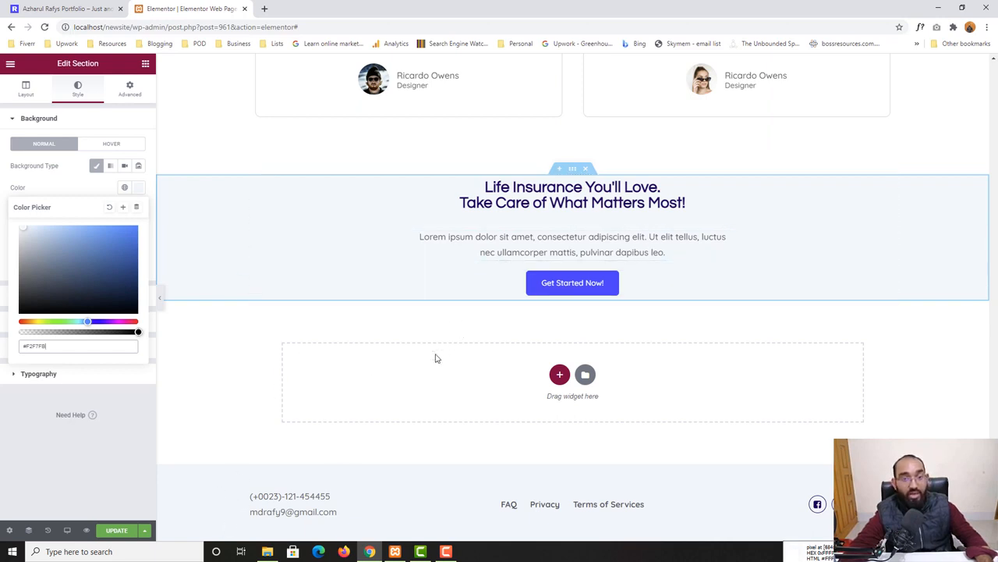
# Compare with the live home page, then set the section's top and bottom padding to 100 each
pyautogui.click(121, 4)
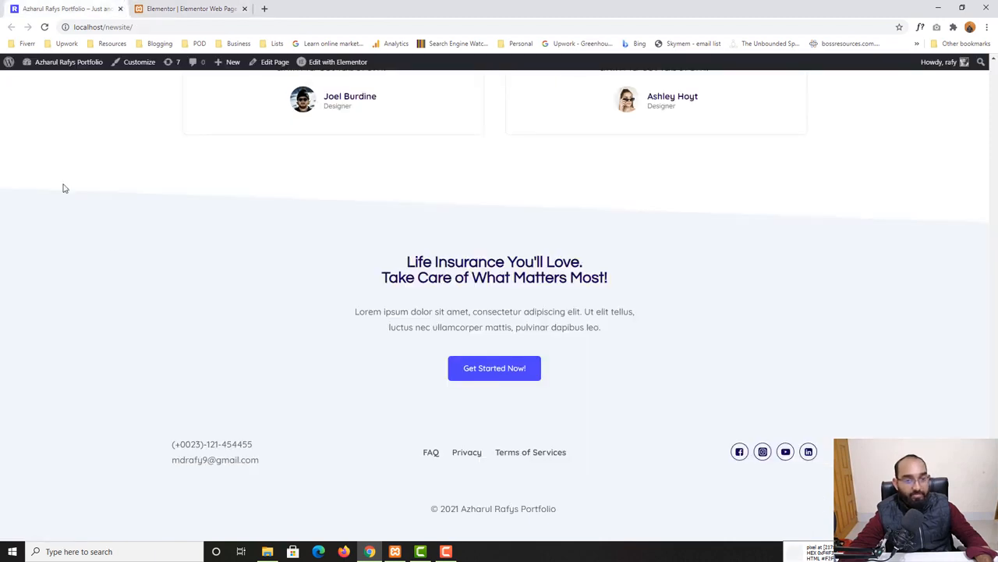
pyautogui.click(166, 7)
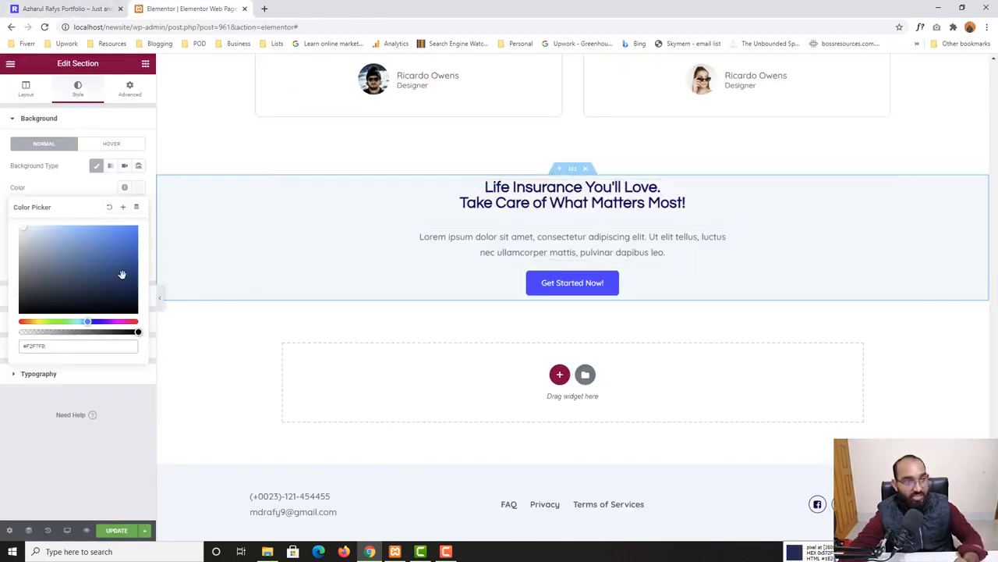
pyautogui.click(130, 89)
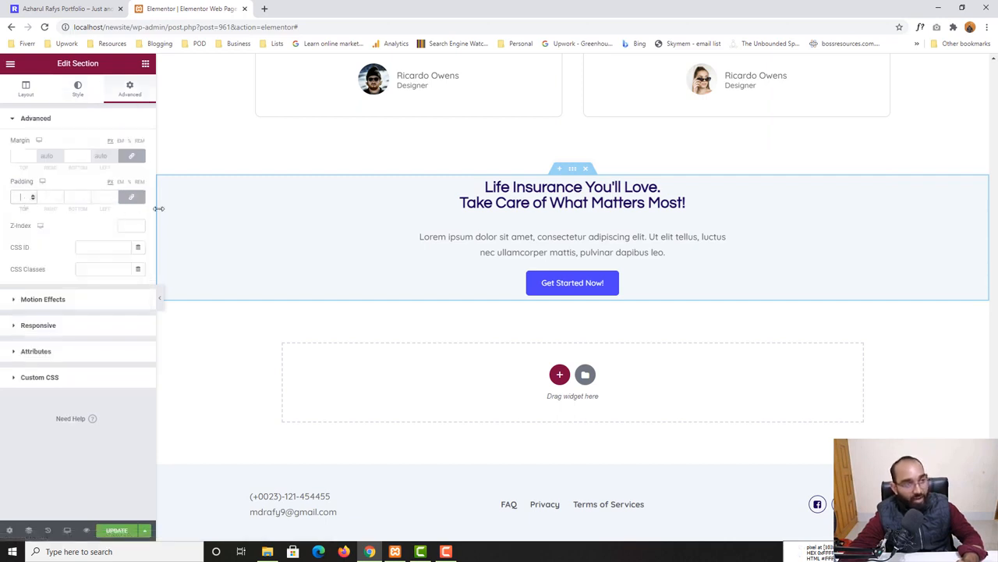
pyautogui.click(131, 196)
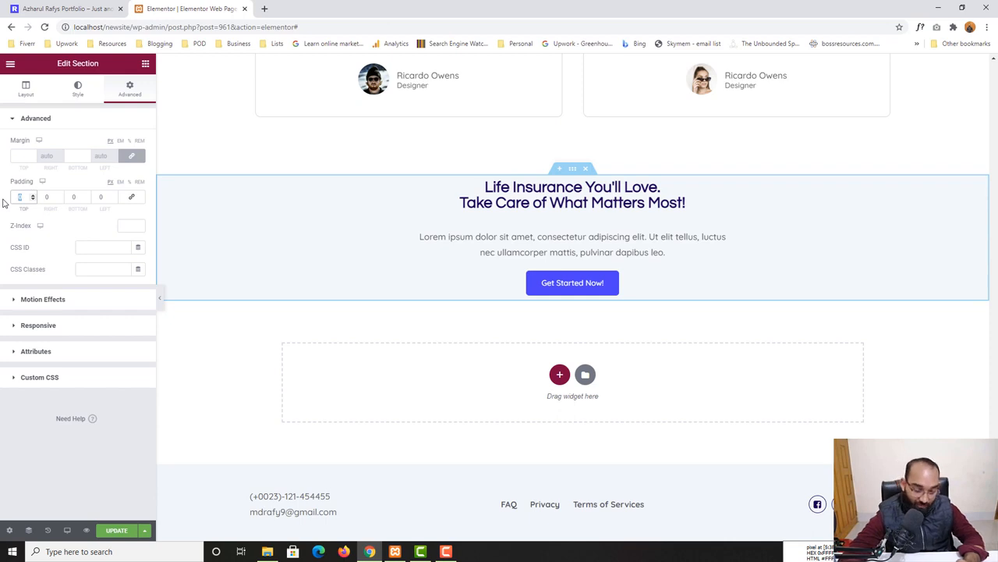
pyautogui.write('100')
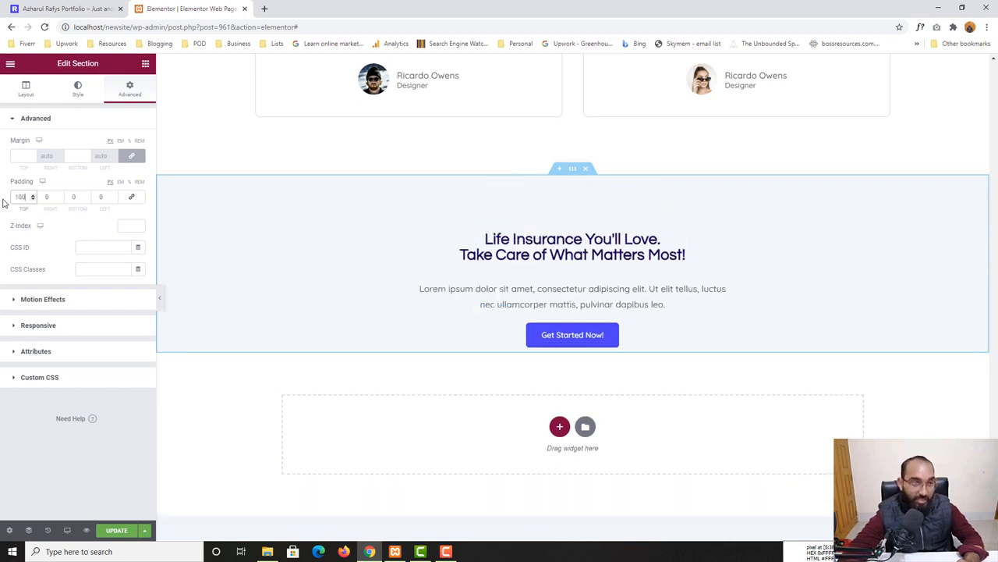
pyautogui.doubleClick(74, 198)
pyautogui.write('100')
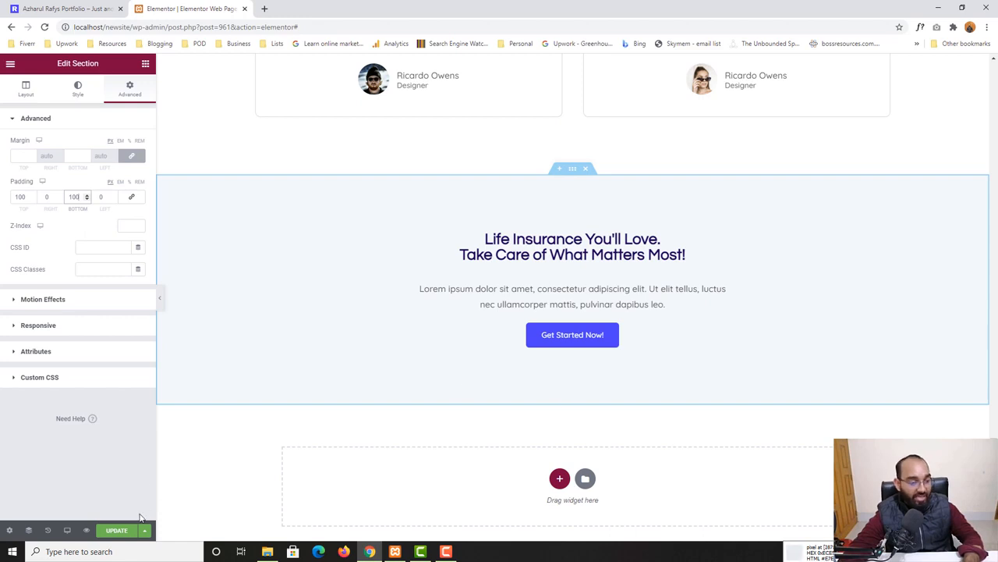
# Save the page and compare its preview with the live home page's call-to-action section
pyautogui.click(119, 529)
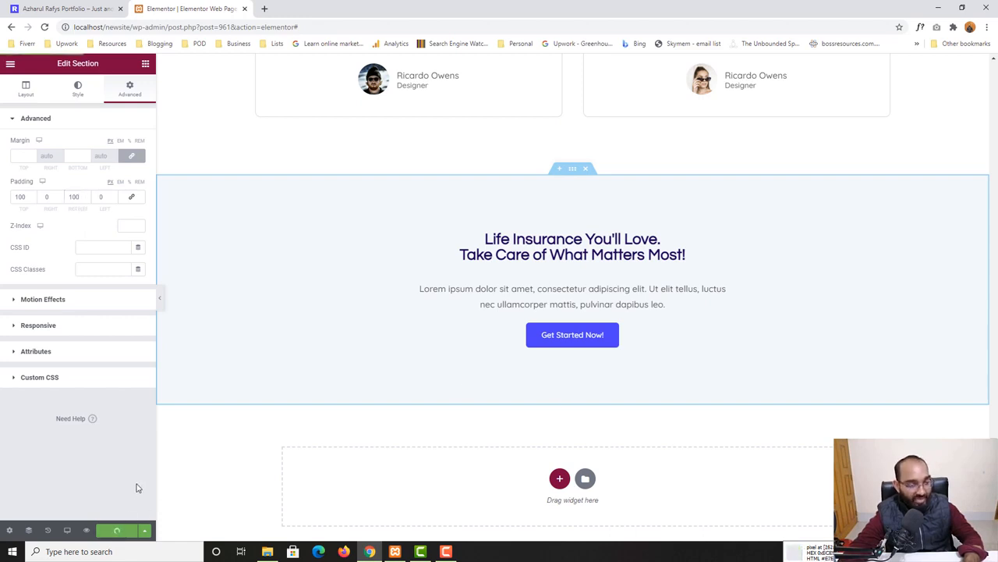
pyautogui.click(92, 527)
pyautogui.scroll(-15, 107, 428)
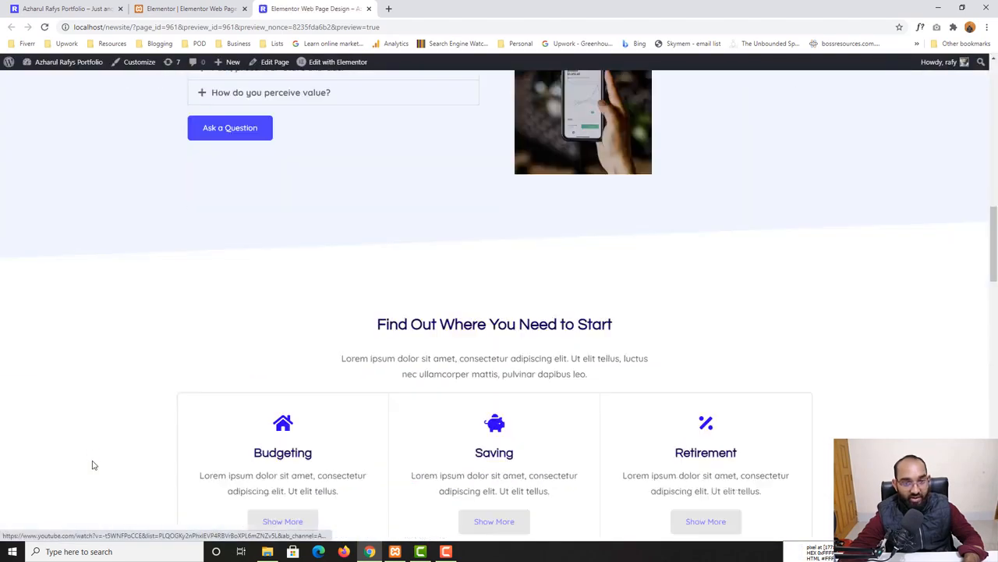
pyautogui.scroll(-18, 92, 465)
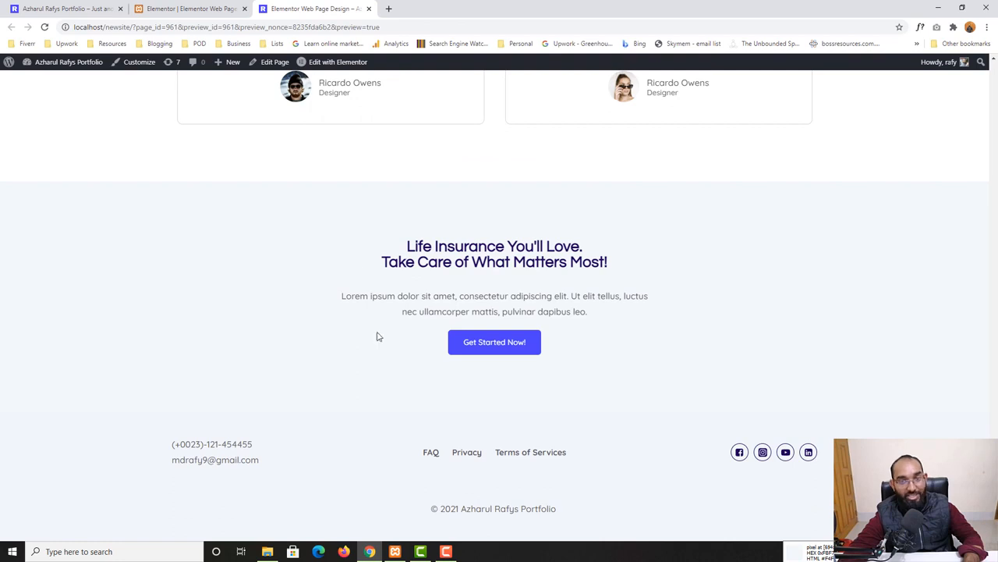
pyautogui.click(97, 7)
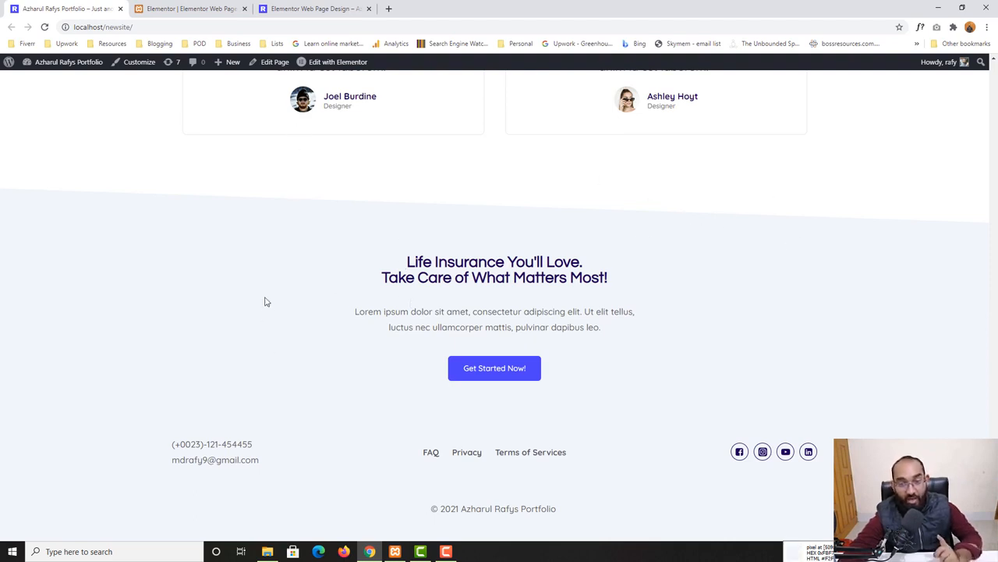
pyautogui.click(318, 7)
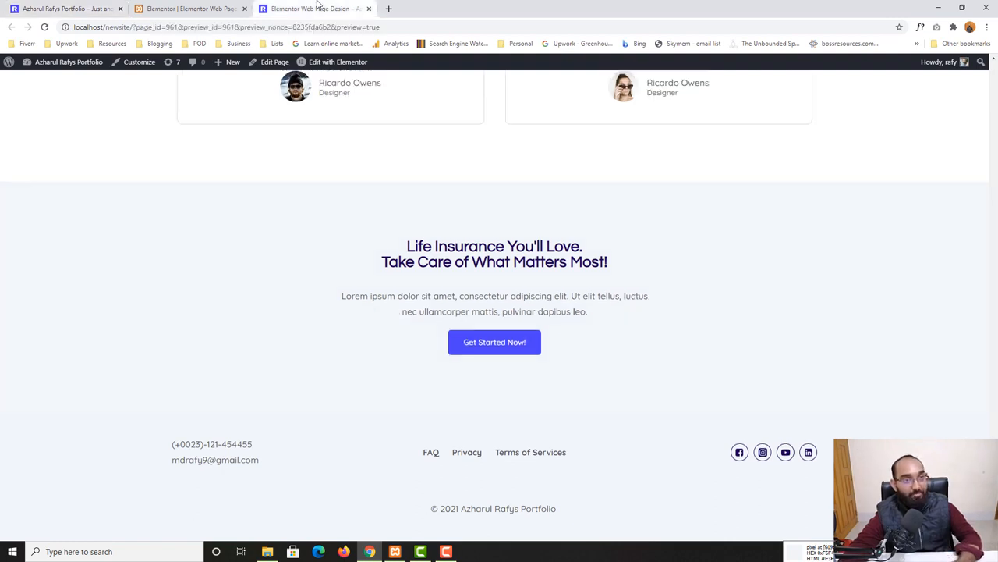
pyautogui.click(185, 7)
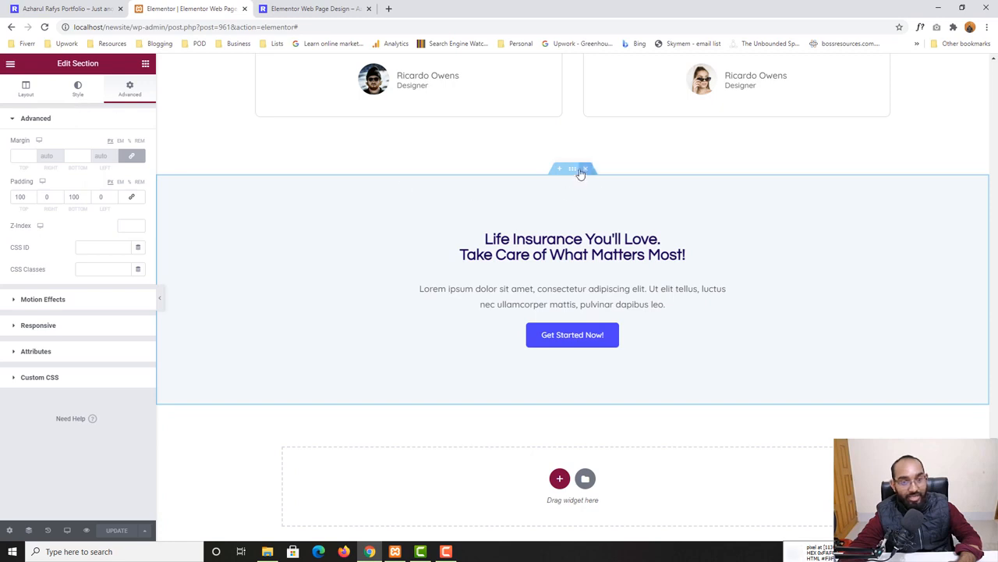
# Add a top Tilt shape divider with height 57 to the section, check the live page, and save
pyautogui.click(77, 90)
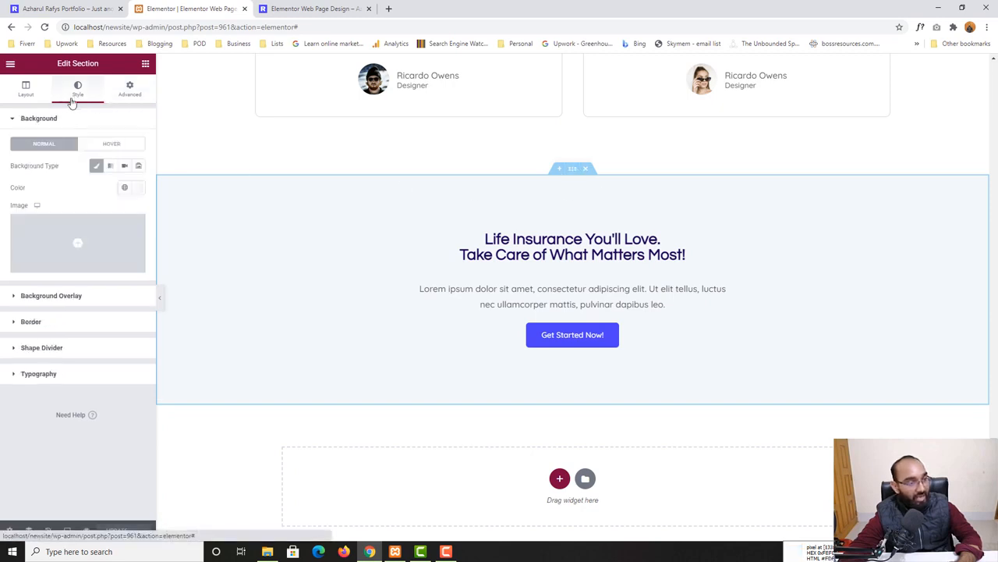
pyautogui.click(34, 351)
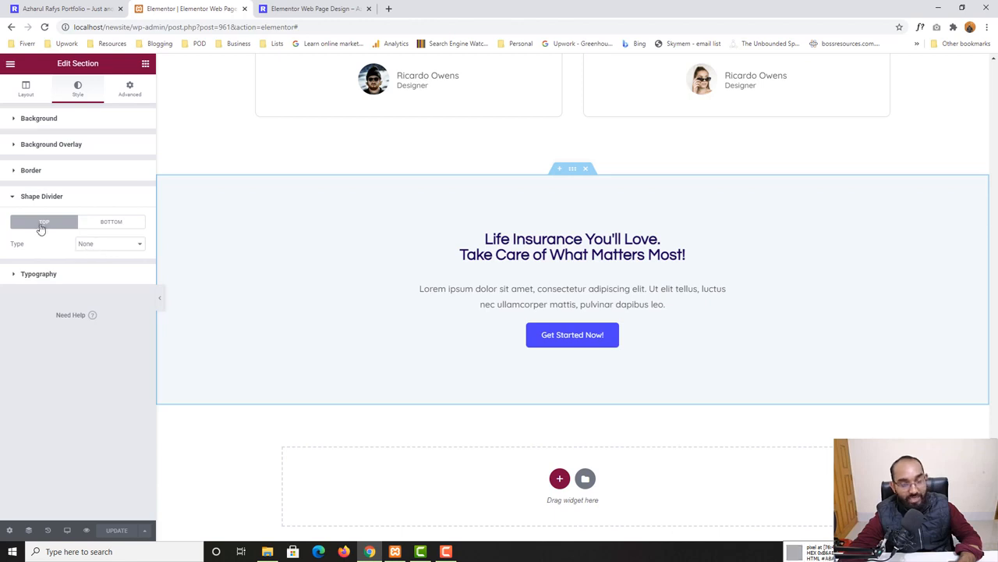
pyautogui.click(105, 253)
pyautogui.click(98, 320)
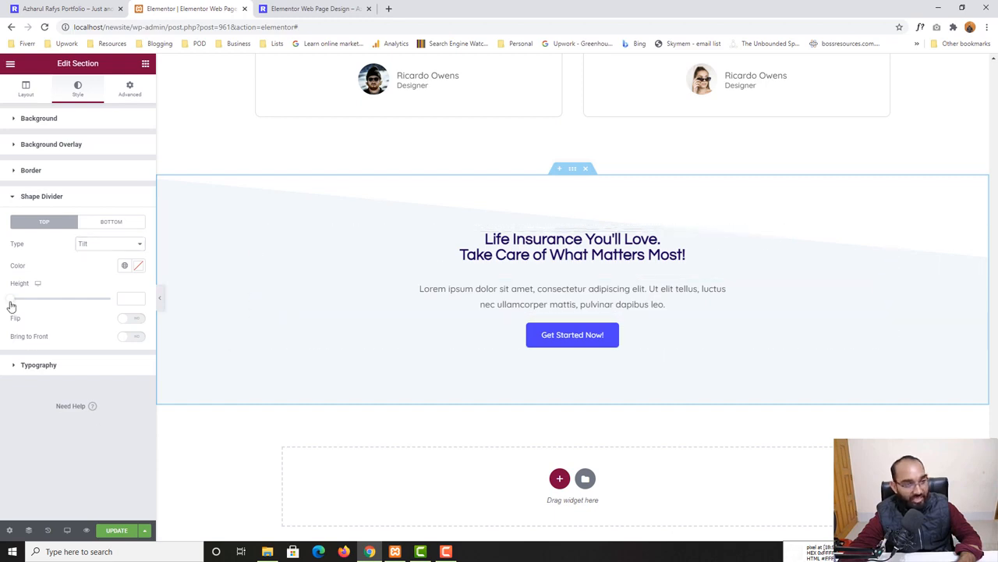
pyautogui.moveTo(11, 305); pyautogui.dragTo(21, 308)
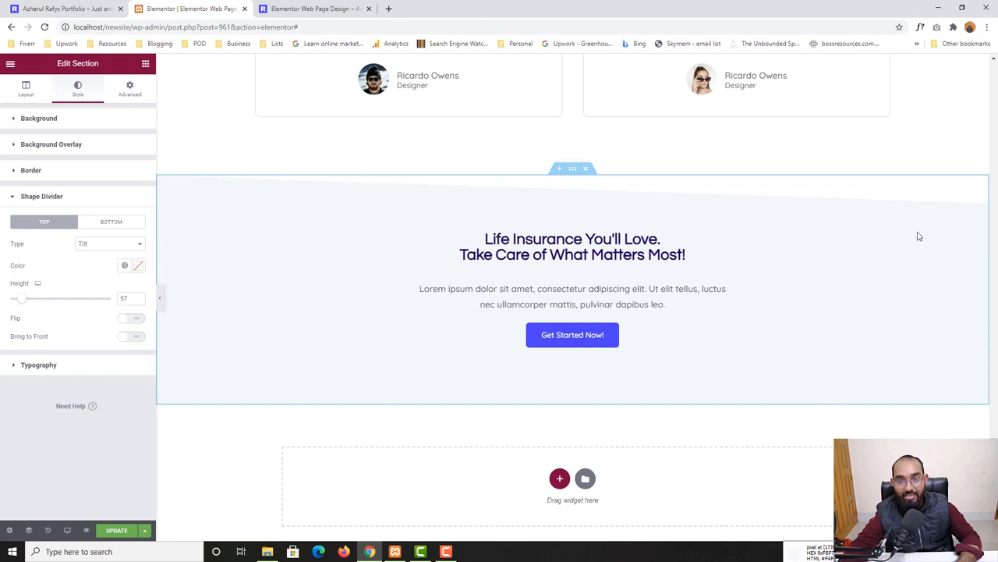
pyautogui.click(28, 6)
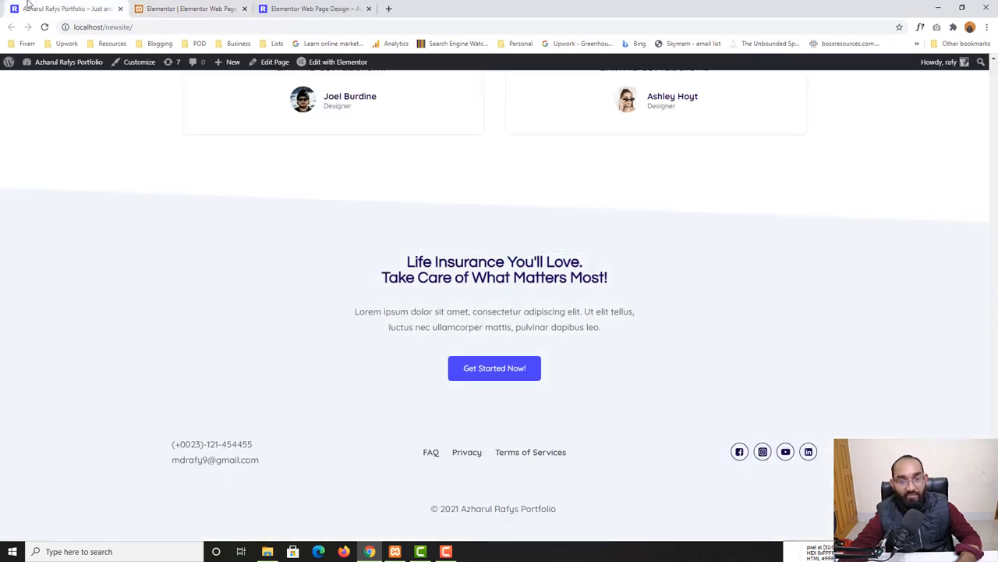
pyautogui.click(179, 9)
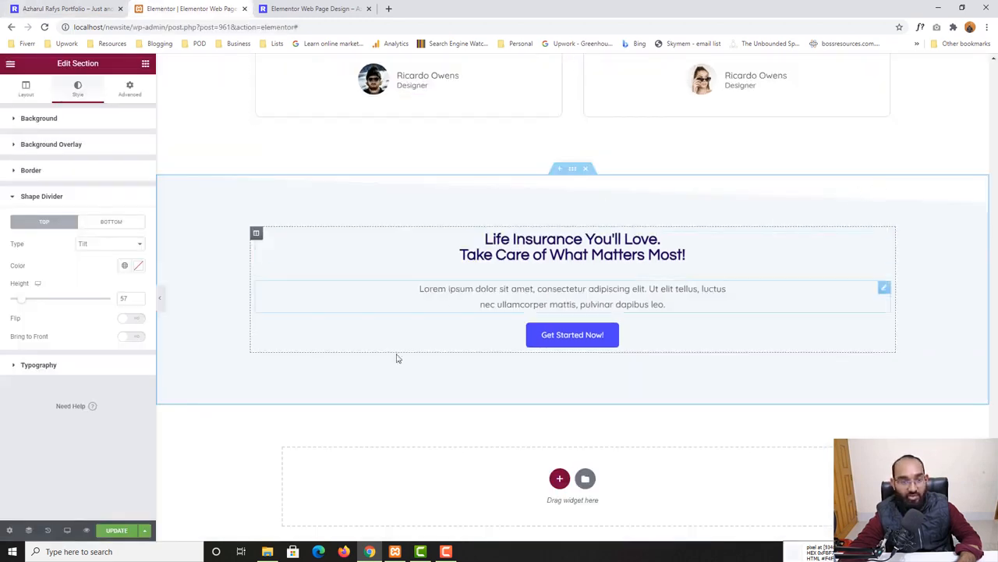
pyautogui.click(114, 531)
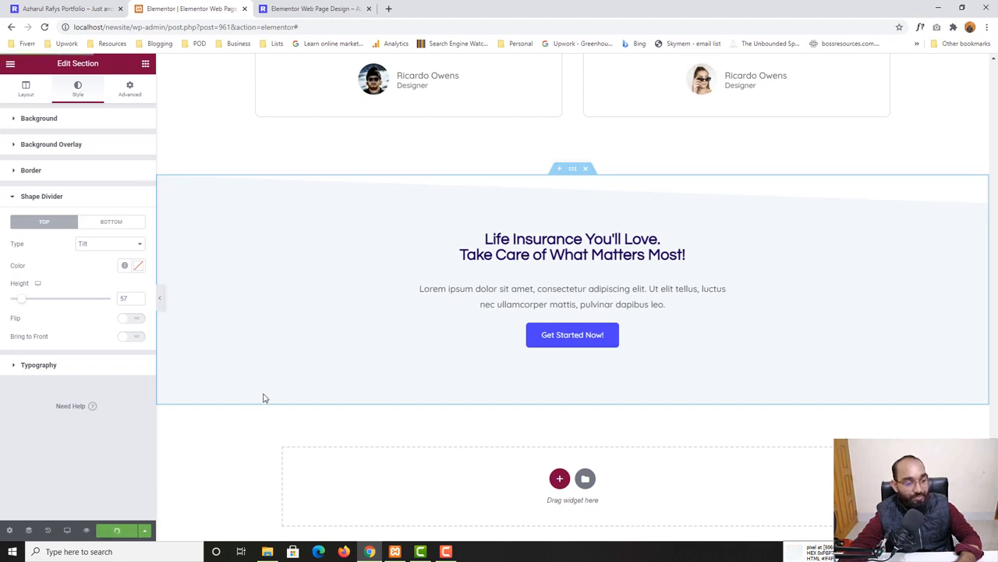
# Review the refreshed preview page's testimonials and call-to-action sections
pyautogui.click(287, 10)
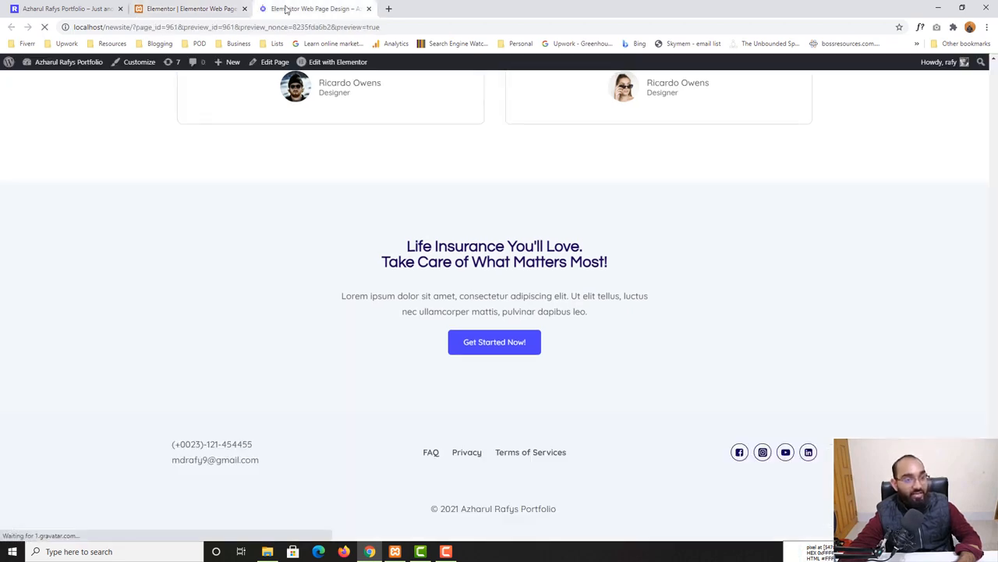
pyautogui.scroll(-15, 234, 367)
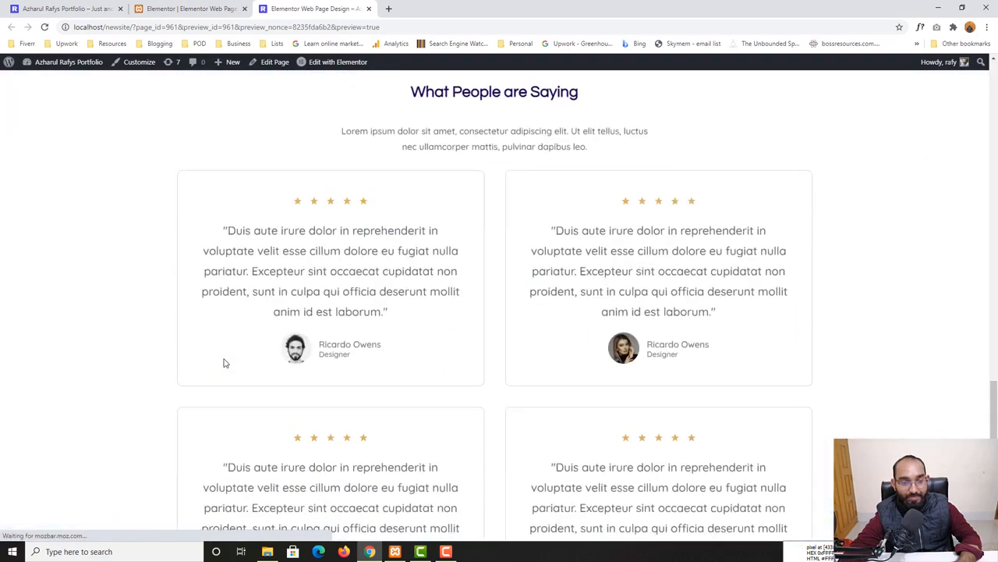
pyautogui.scroll(-6, 224, 362)
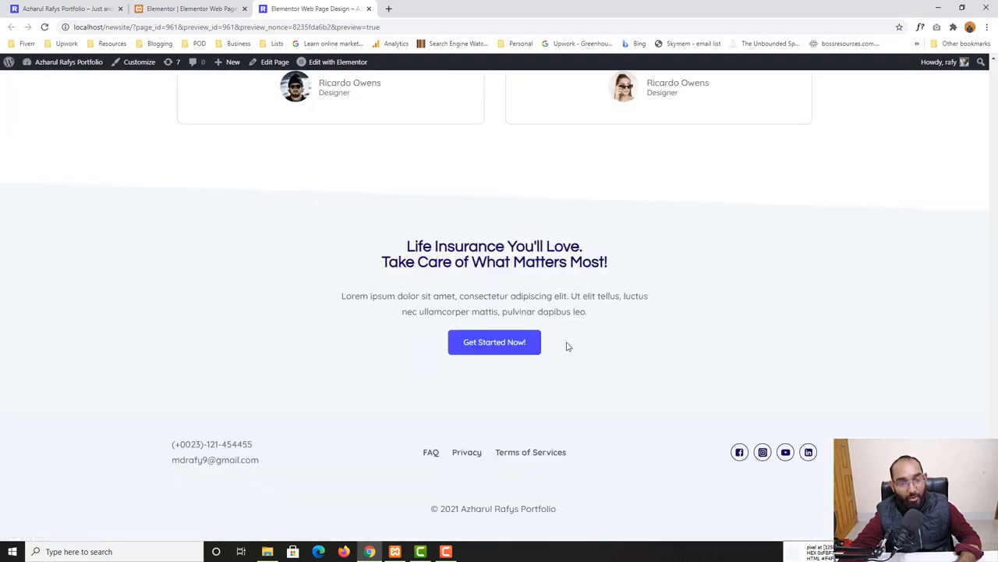
pyautogui.scroll(10, 288, 365)
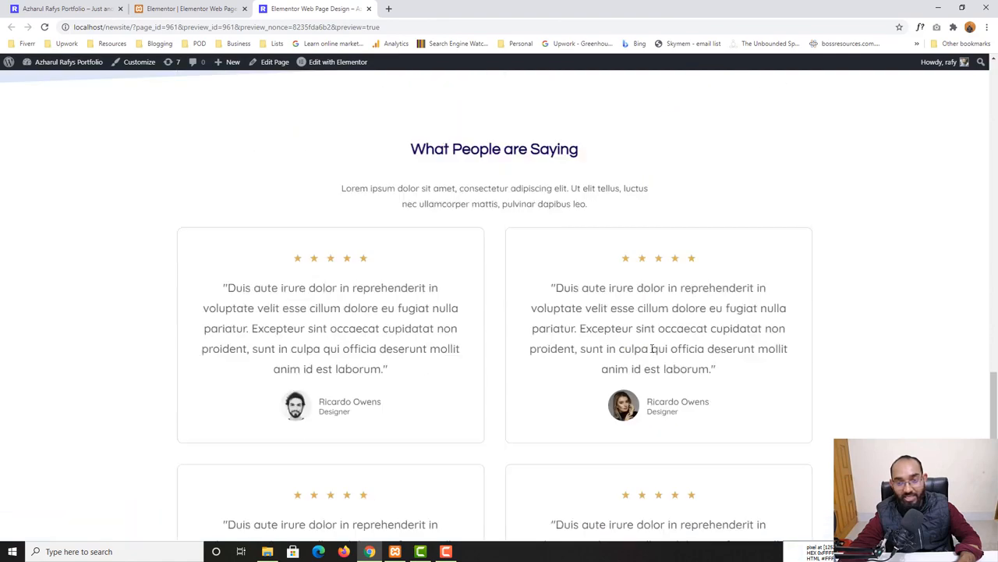
pyautogui.scroll(15, 652, 353)
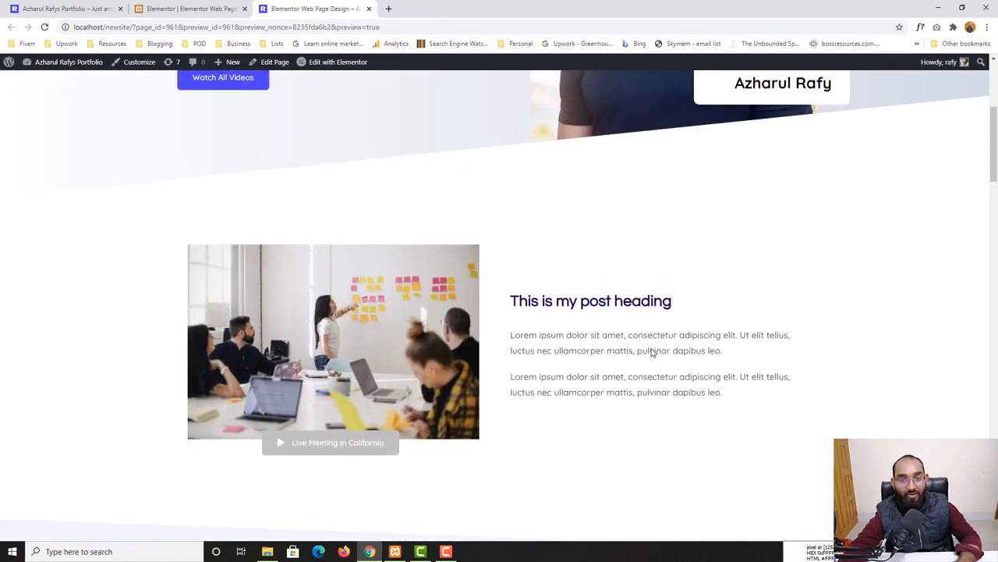
# Scroll through the preview page's hero and post sections
pyautogui.scroll(-5, 9, 357)
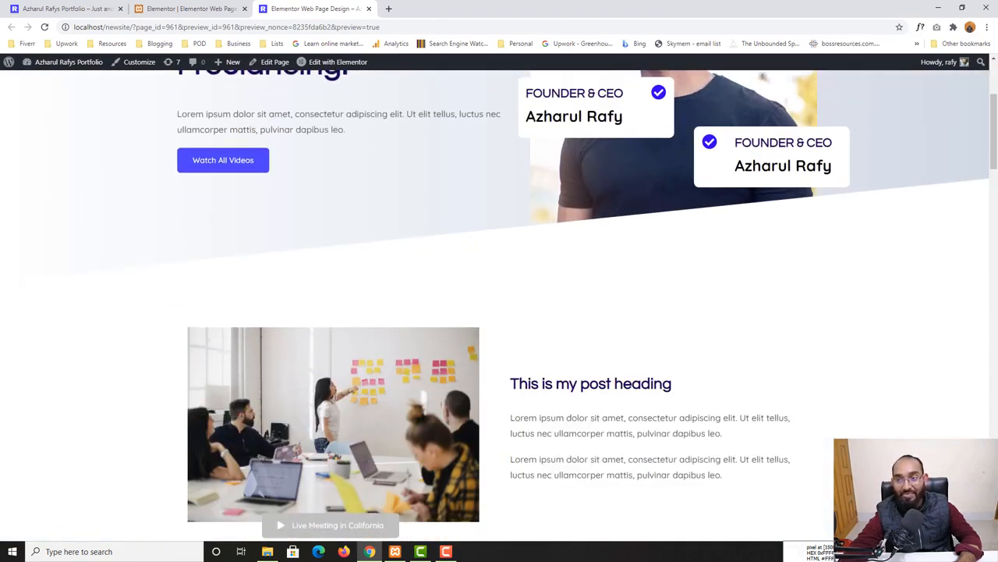
pyautogui.scroll(-15, 970, 361)
pyautogui.scroll(15, 308, 353)
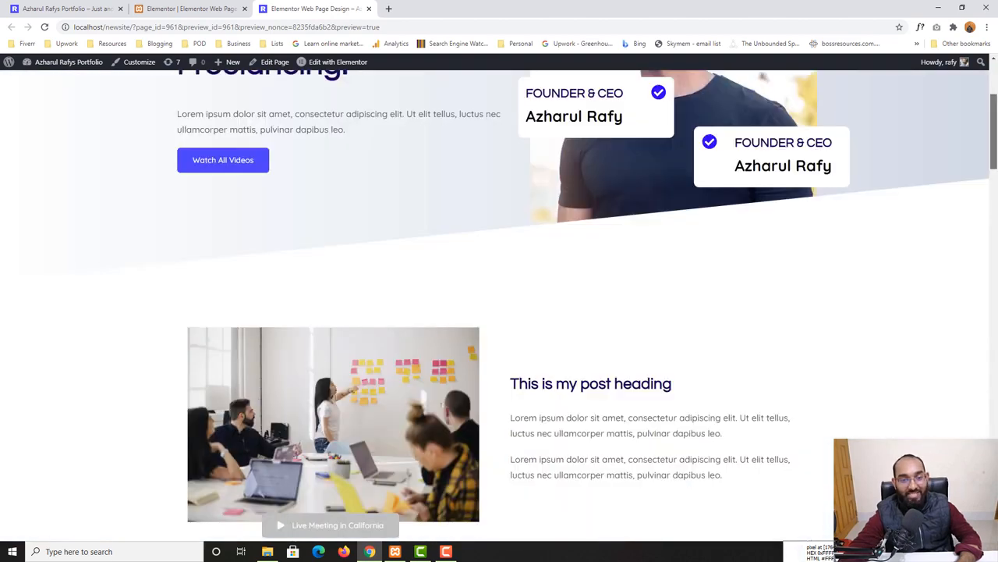
pyautogui.scroll(-4, 308, 354)
pyautogui.scroll(-4, 261, 353)
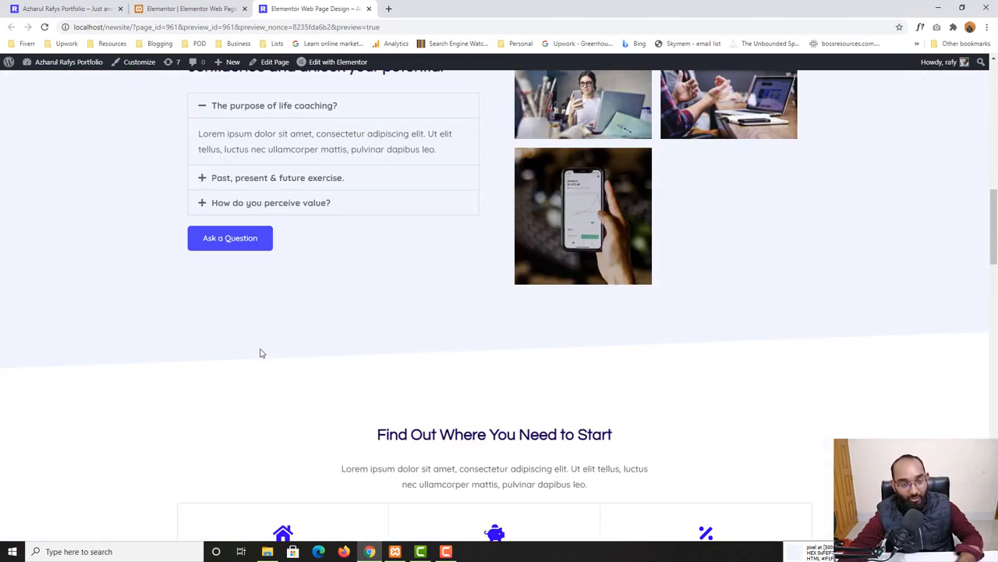
# Open YouTube in a new tab and search for the presenter's channel name
pyautogui.click(388, 9)
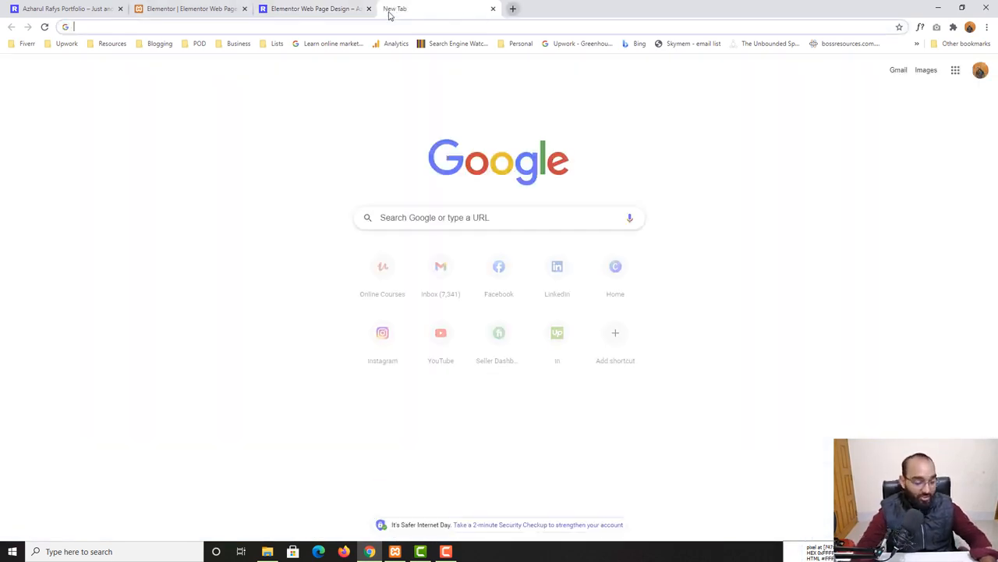
pyautogui.write('you')
pyautogui.press('Return')
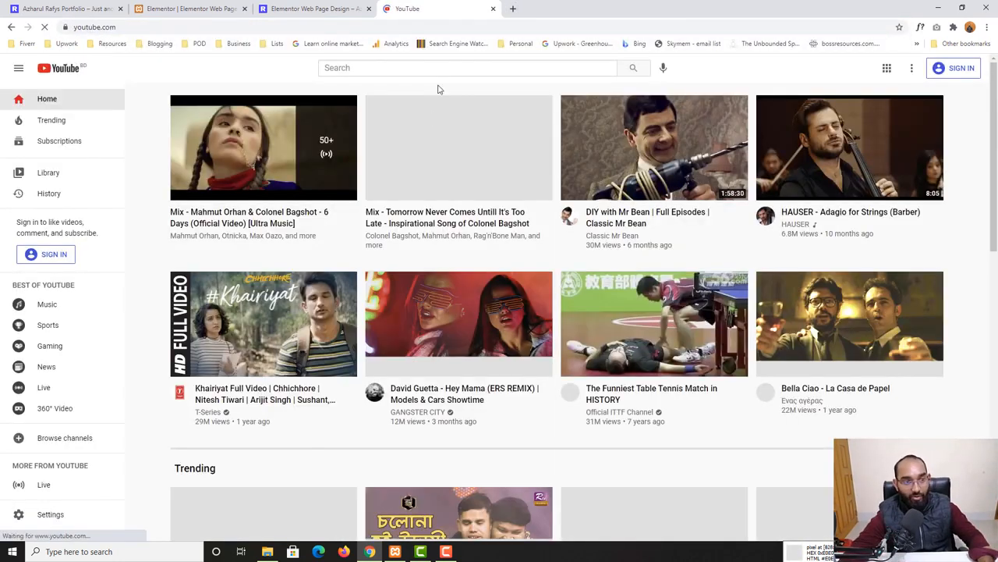
pyautogui.click(437, 70)
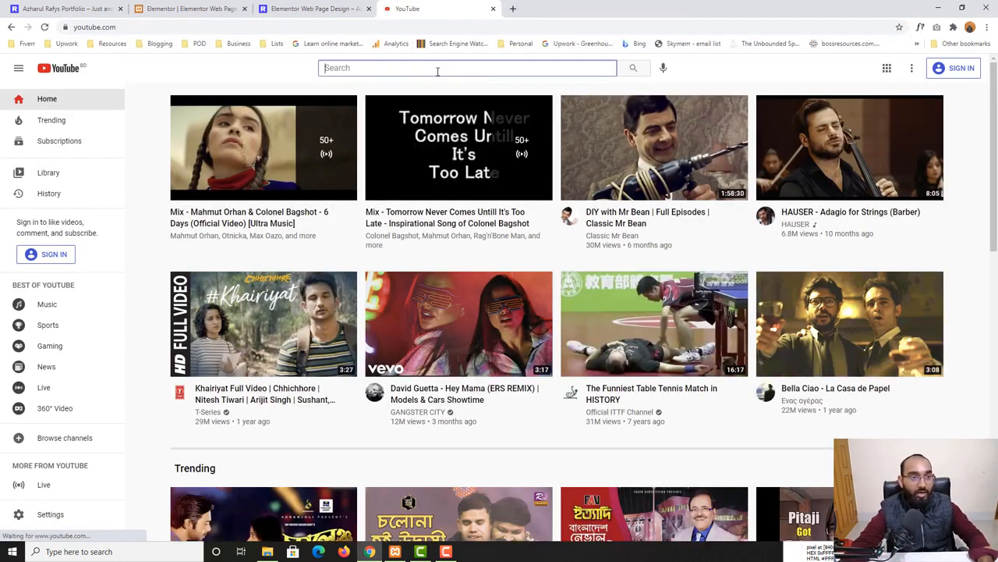
pyautogui.write('azharul rafy')
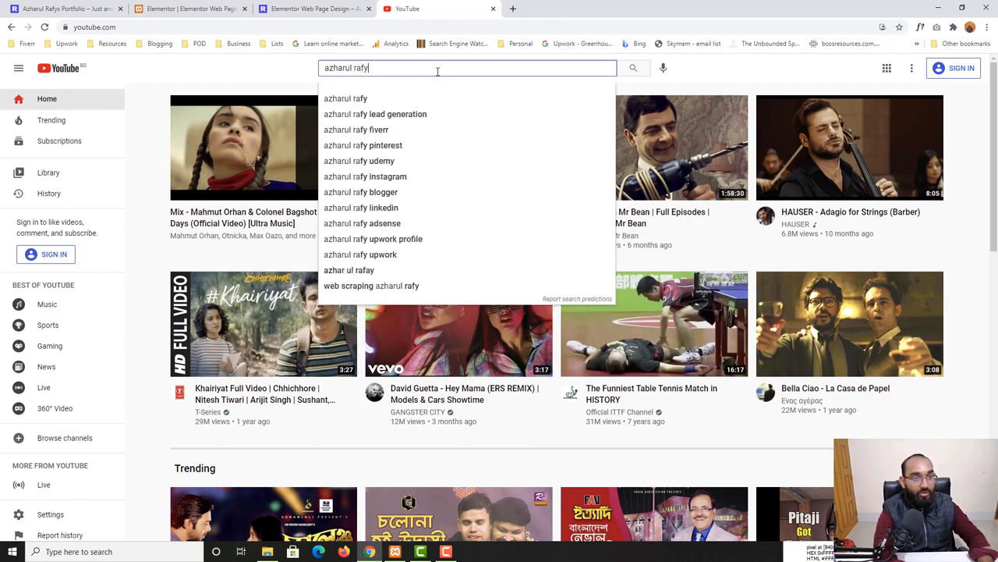
pyautogui.press('Return')
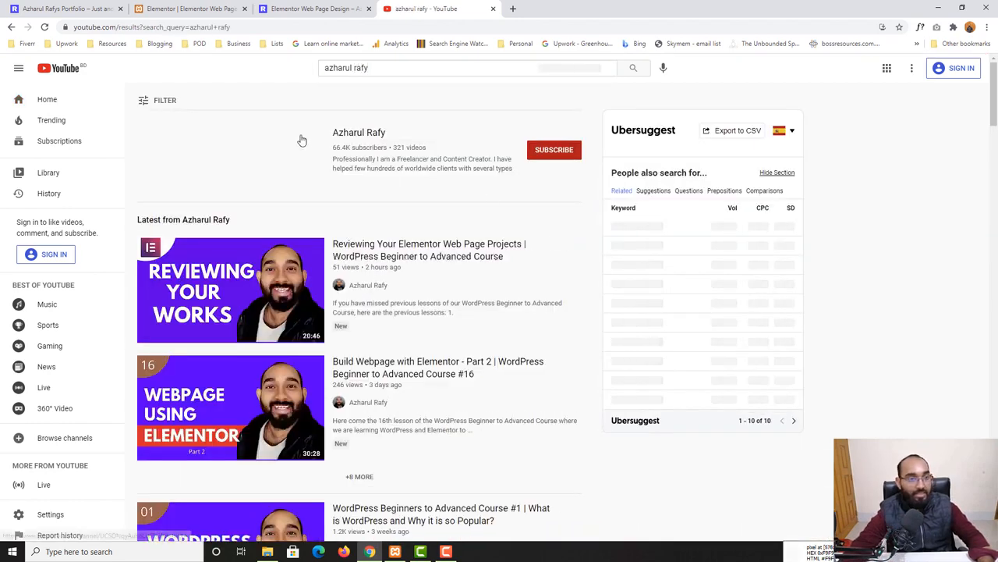
# Open the presenter's channel and browse its uploaded videos
pyautogui.click(301, 138)
pyautogui.click(312, 287)
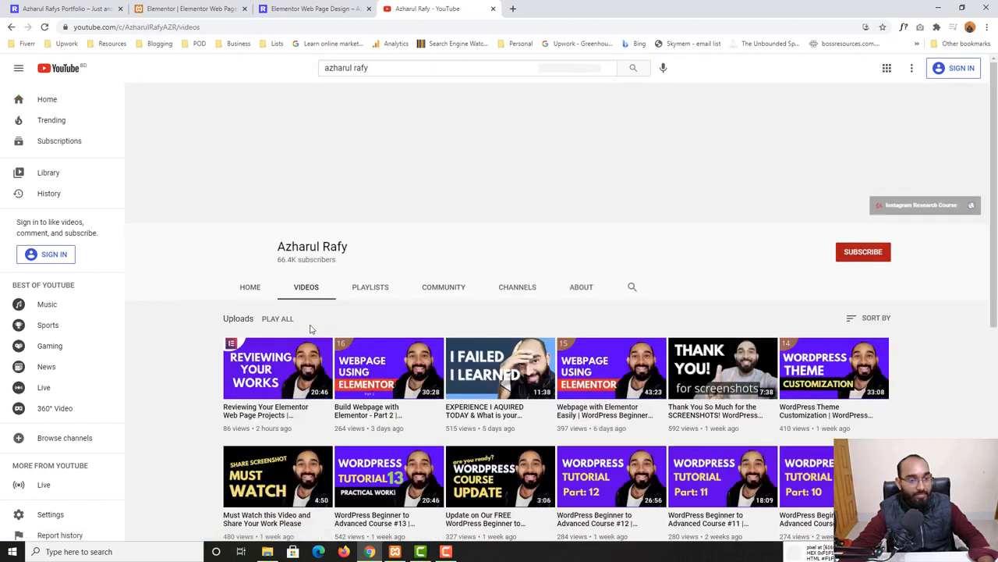
pyautogui.scroll(-2, 312, 351)
pyautogui.moveTo(577, 320)
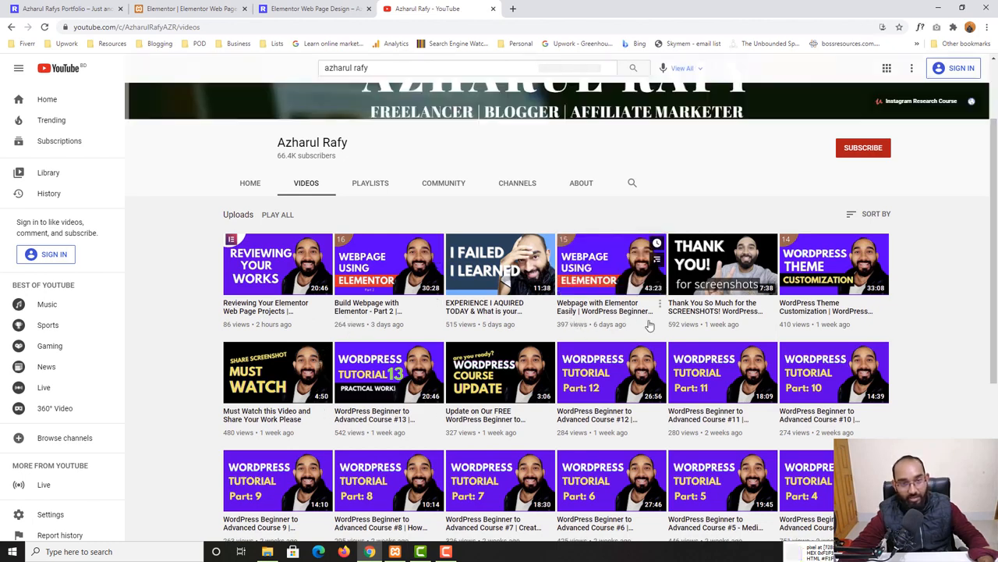
pyautogui.moveTo(373, 312)
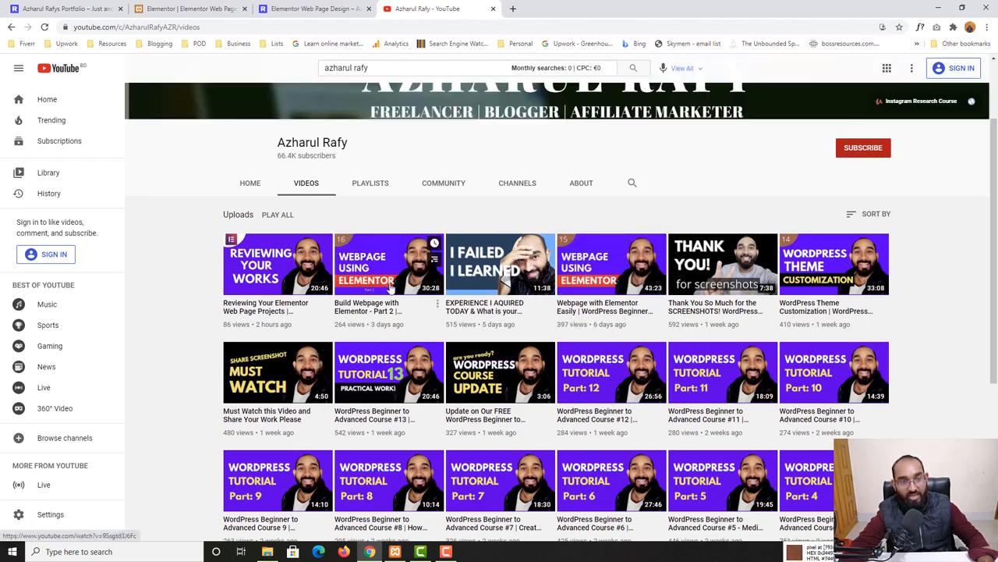
# Return to the preview page and scroll through its specialities and testimonials sections
pyautogui.click(312, 9)
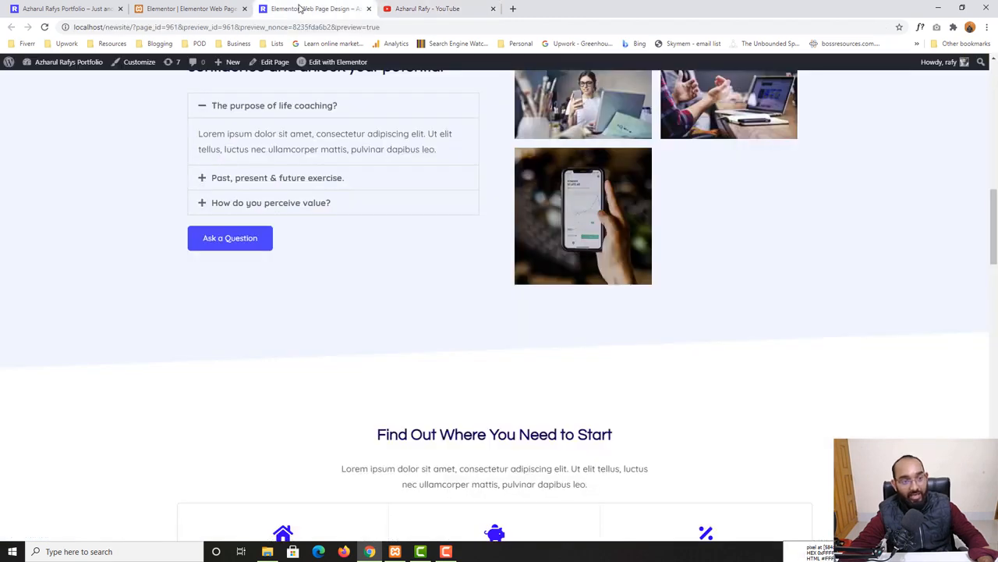
pyautogui.scroll(2, 234, 341)
pyautogui.scroll(-6, 123, 418)
pyautogui.scroll(-15, 123, 418)
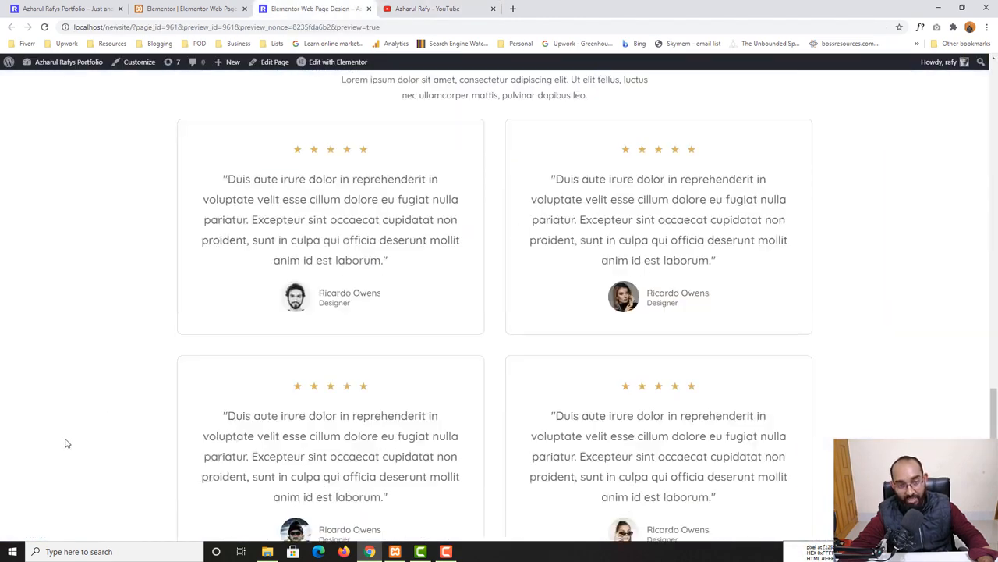
pyautogui.scroll(20, 22, 422)
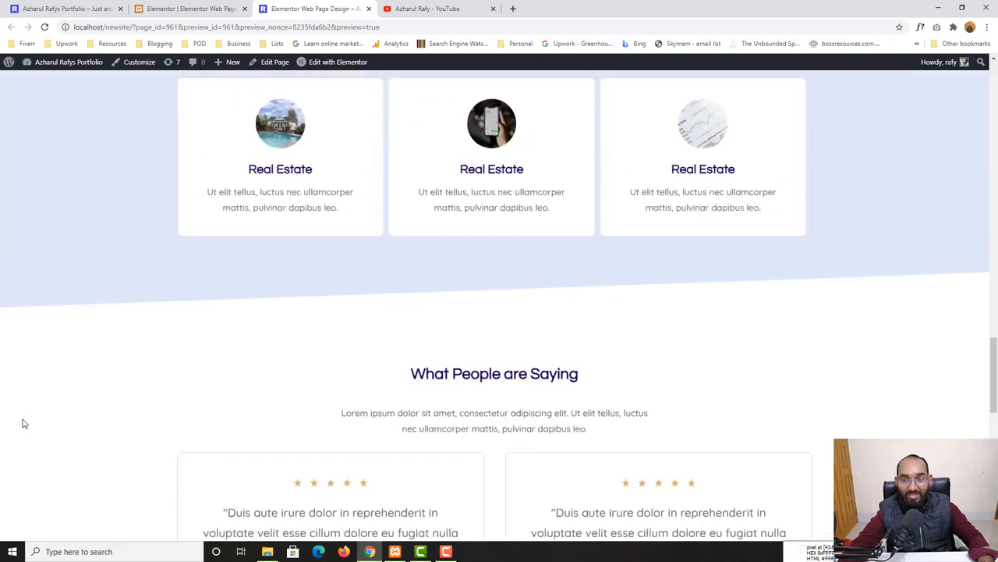
pyautogui.scroll(6, 24, 423)
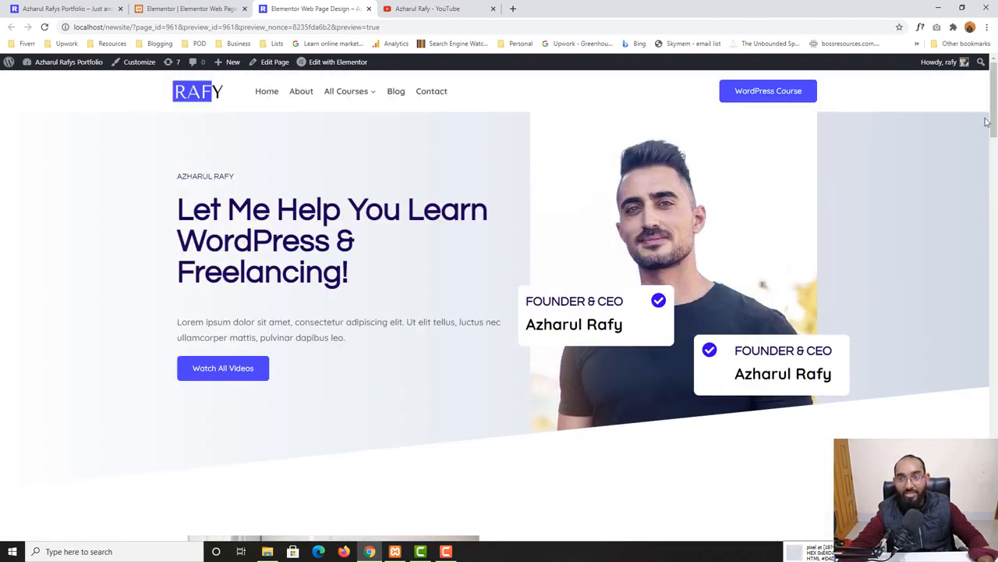
# Review the live home page from the hero down to the call-to-action section
pyautogui.click(86, 9)
pyautogui.scroll(5, 143, 363)
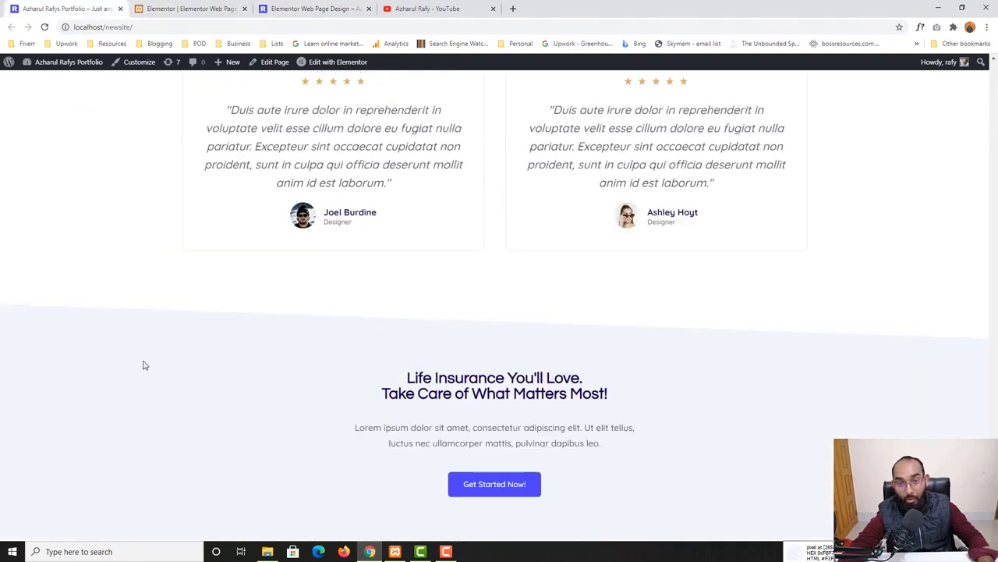
pyautogui.scroll(10, 453, 258)
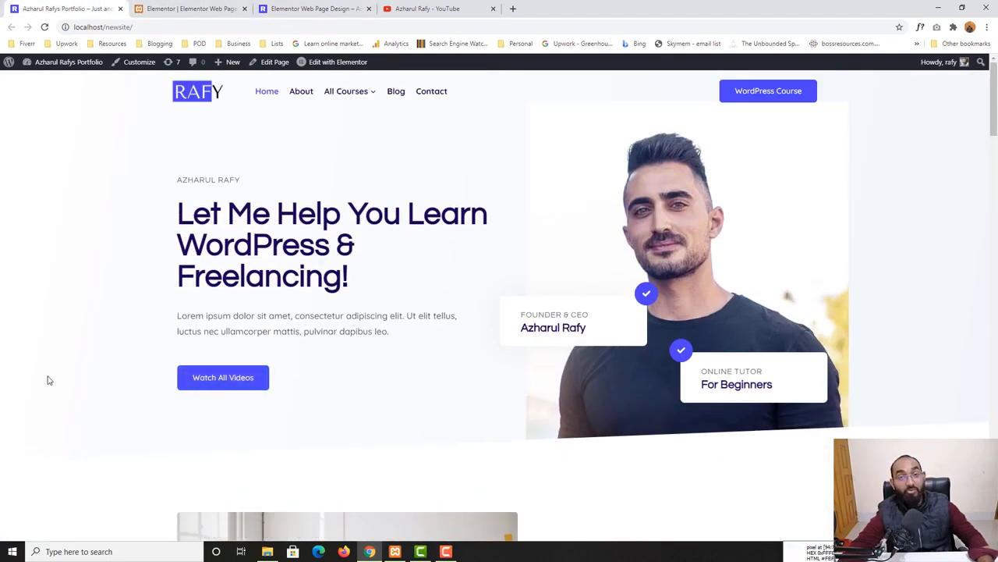
pyautogui.scroll(-15, 47, 380)
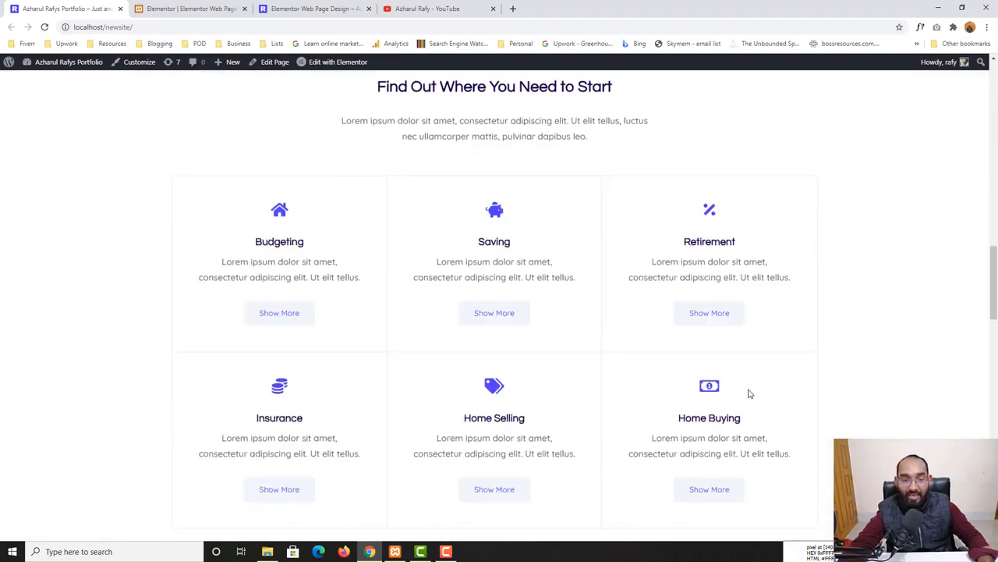
pyautogui.scroll(-12, 748, 394)
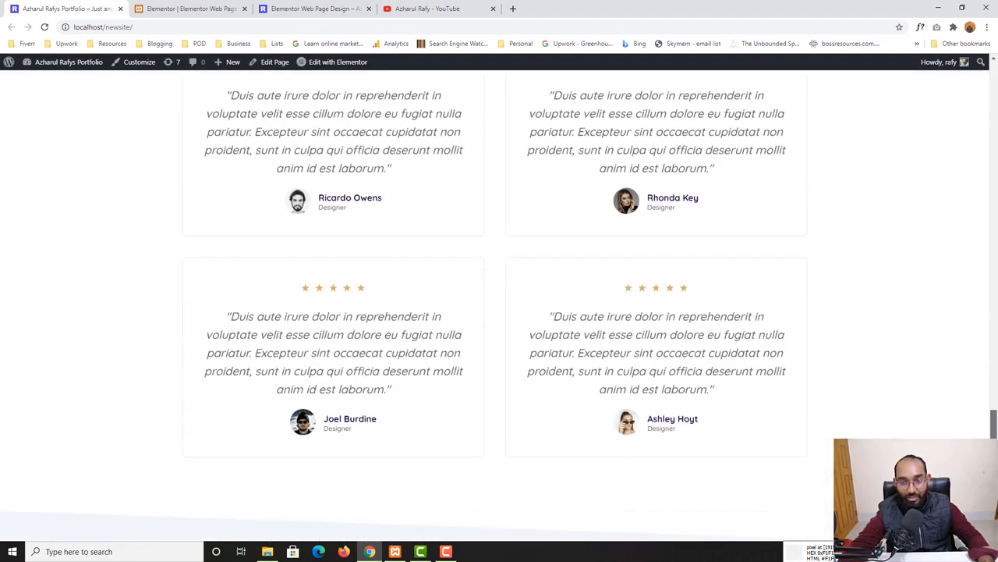
pyautogui.scroll(-4, 499, 305)
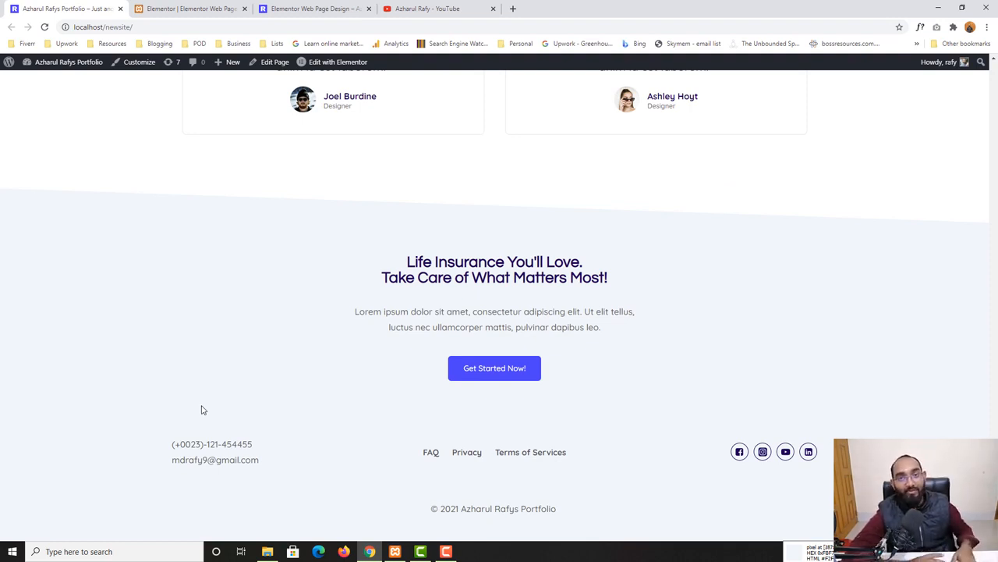
# Review the preview page from the top through the testimonials and call-to-action sections to the footer
pyautogui.click(336, 6)
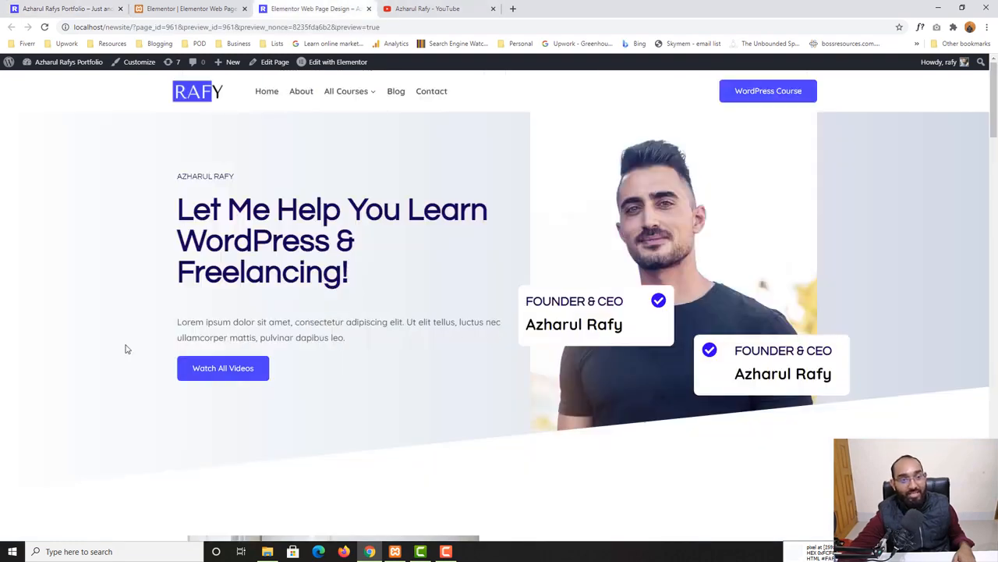
pyautogui.scroll(-1, 79, 350)
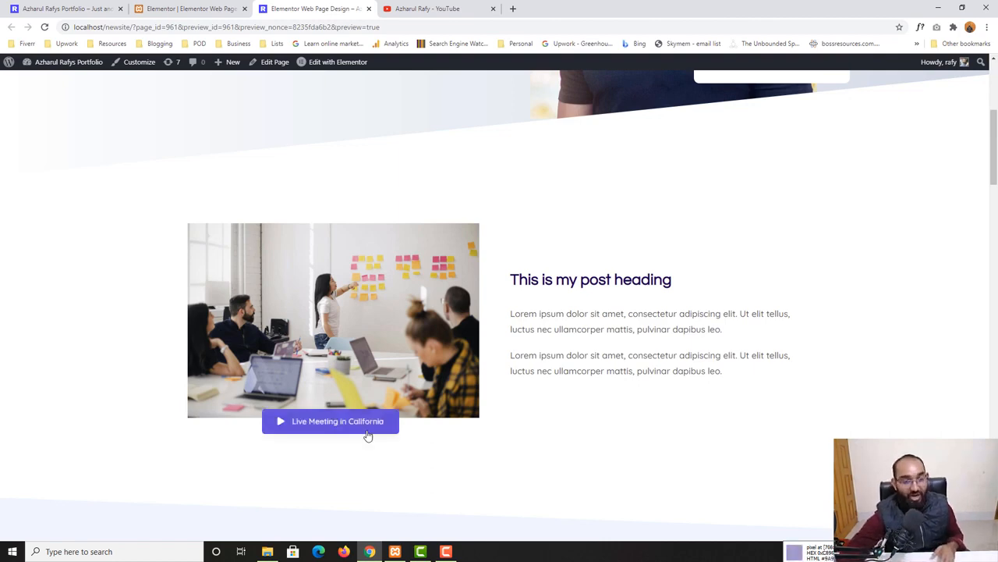
pyautogui.scroll(-2, 287, 474)
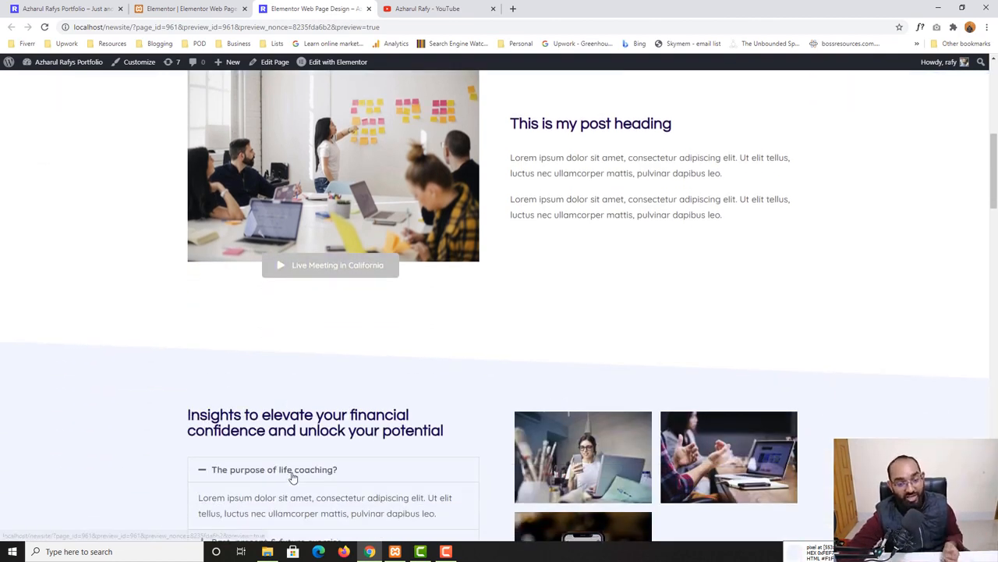
pyautogui.scroll(-3, 288, 472)
pyautogui.scroll(-6, 60, 439)
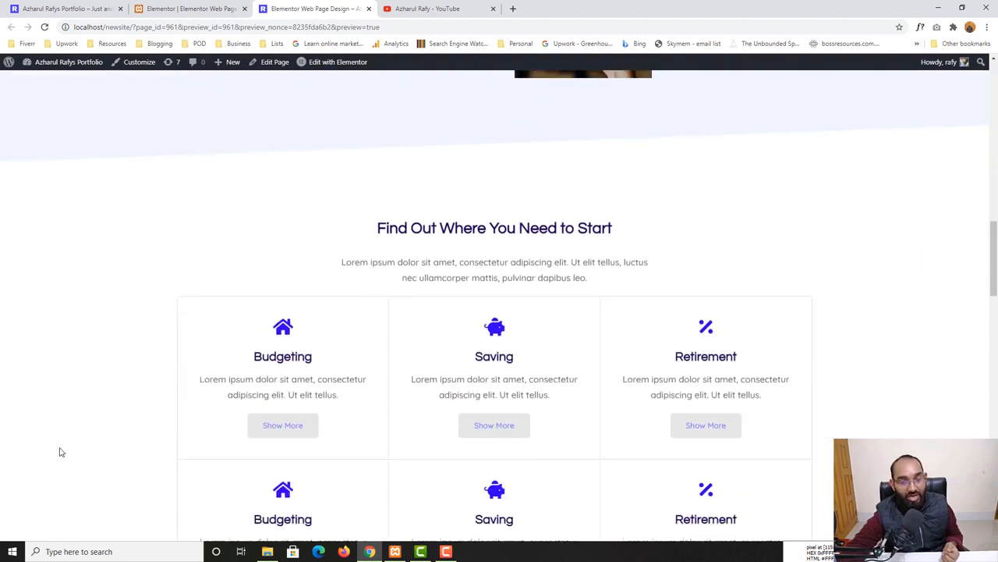
pyautogui.scroll(-2, 44, 447)
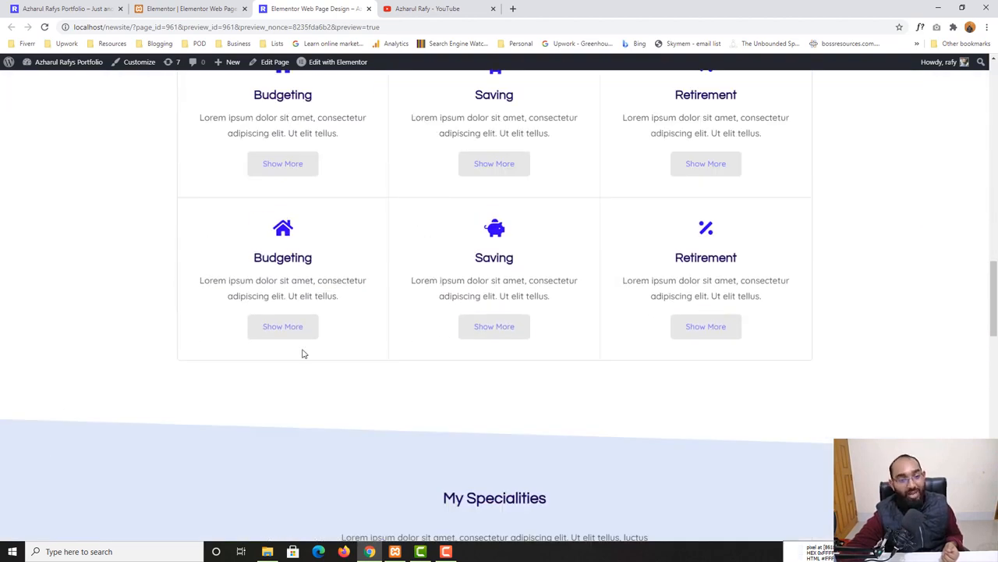
pyautogui.scroll(-5, 713, 348)
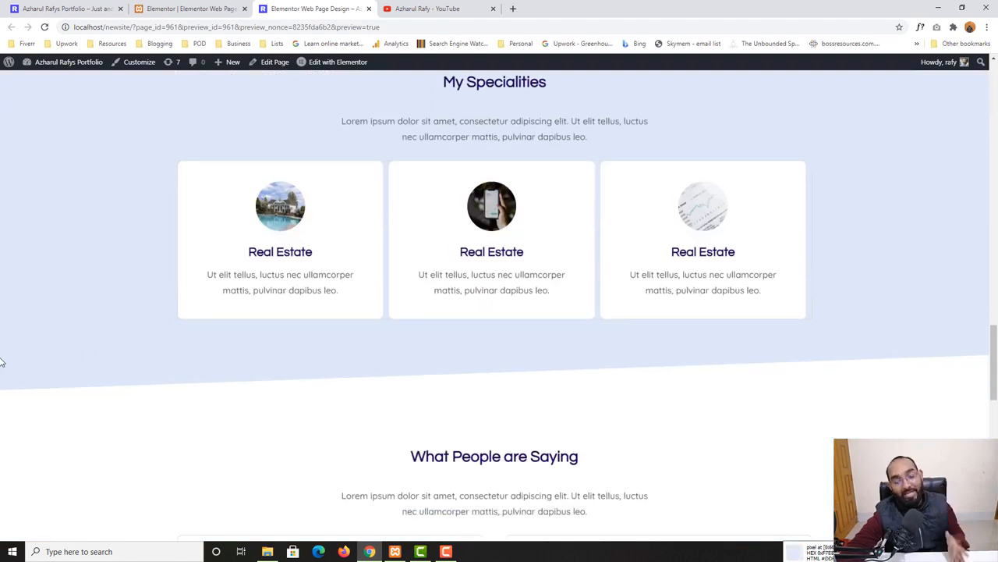
pyautogui.scroll(-7, 2, 362)
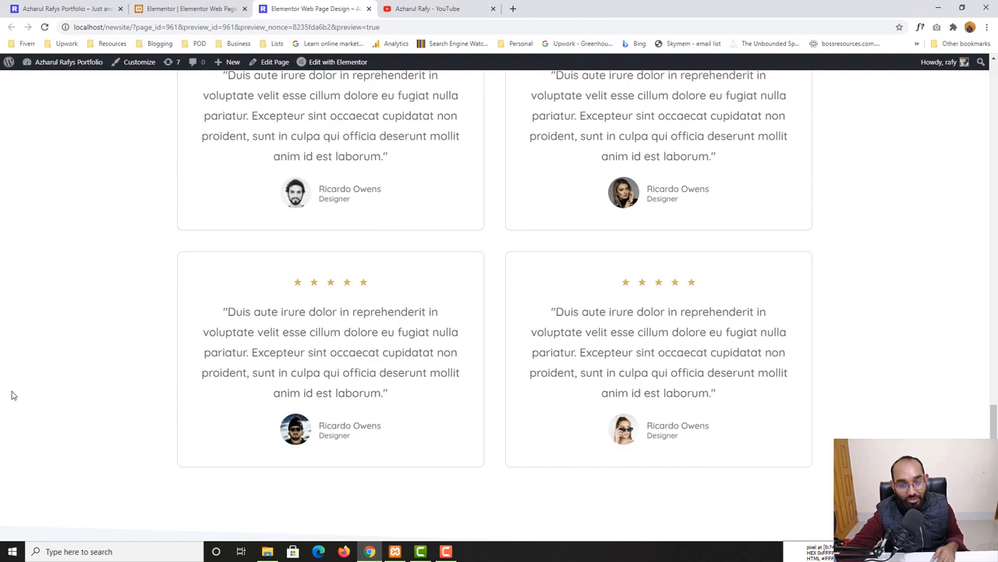
pyautogui.scroll(-4, 11, 396)
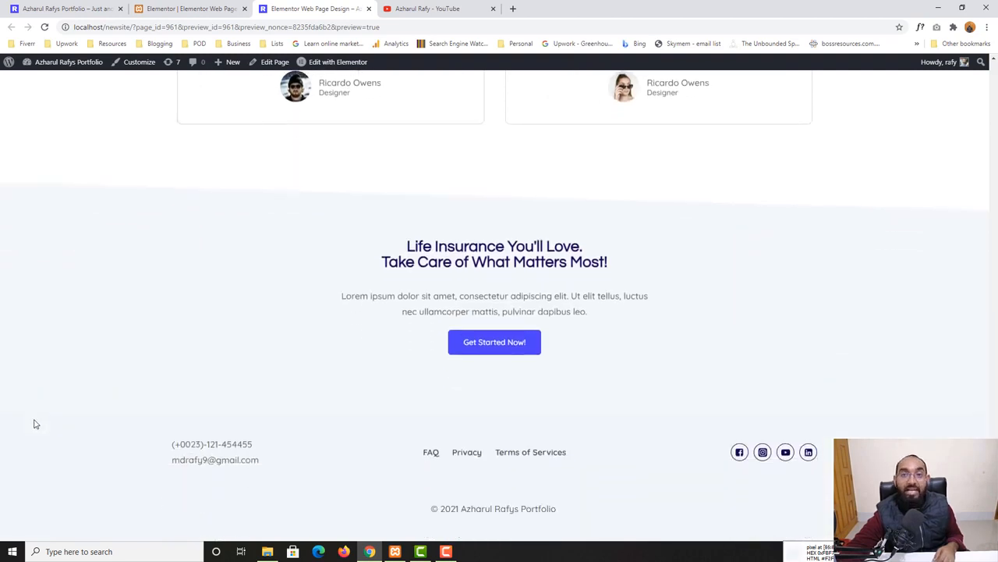